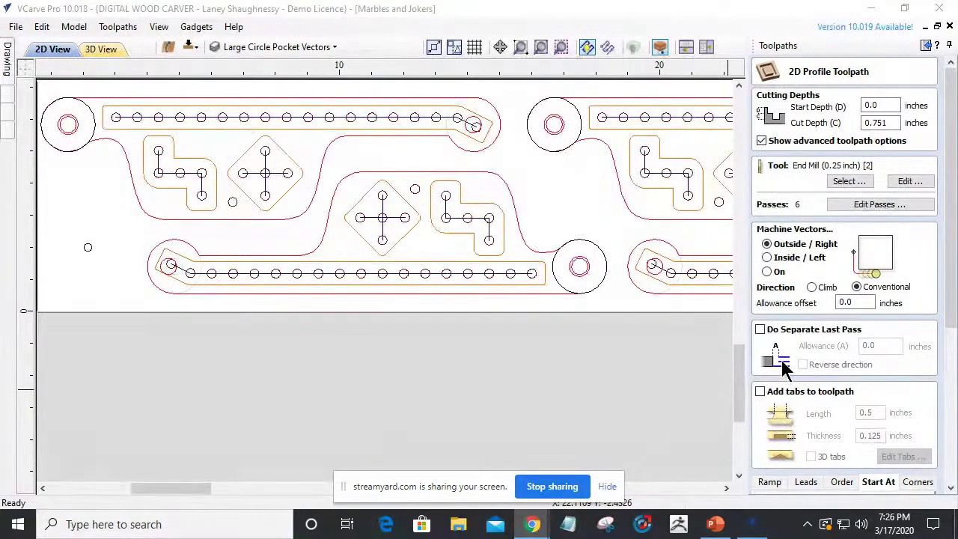
Review the Order and Start At options of the 2D Profile toolpath, then close the form without calculating.
{"action": "scroll", "coordinate": [784, 367], "scroll_direction": "down", "scroll_amount": 1}
{"action": "scroll", "coordinate": [784, 366], "scroll_direction": "down", "scroll_amount": 3}
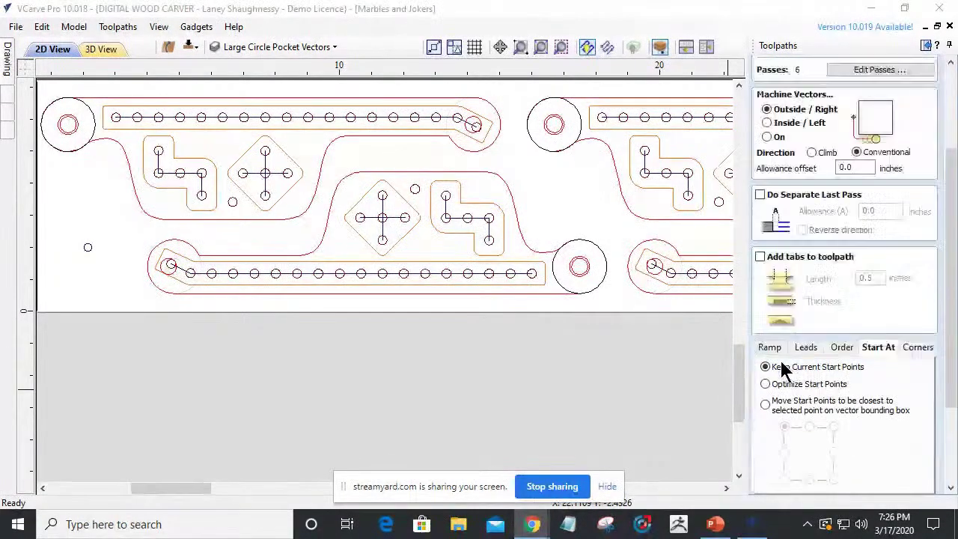
{"action": "left_click", "coordinate": [839, 350]}
{"action": "left_click", "coordinate": [890, 352]}
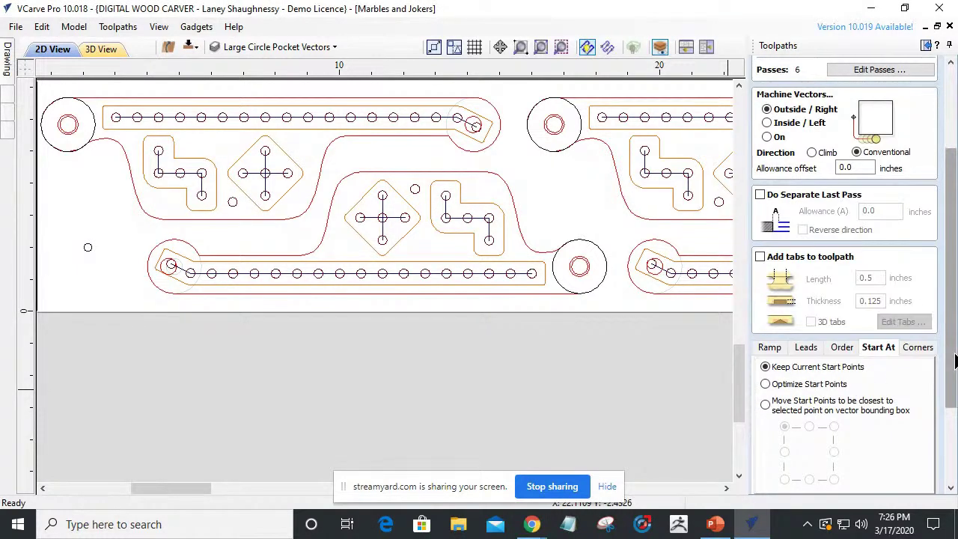
{"action": "scroll", "coordinate": [886, 367], "scroll_direction": "up", "scroll_amount": 3}
{"action": "scroll", "coordinate": [866, 371], "scroll_direction": "up", "scroll_amount": 5}
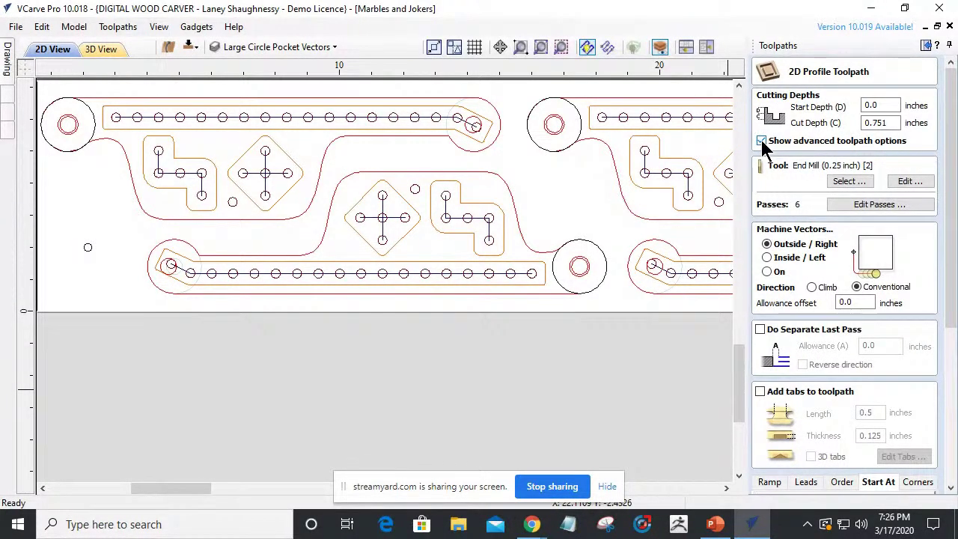
{"action": "scroll", "coordinate": [822, 404], "scroll_direction": "down", "scroll_amount": 3}
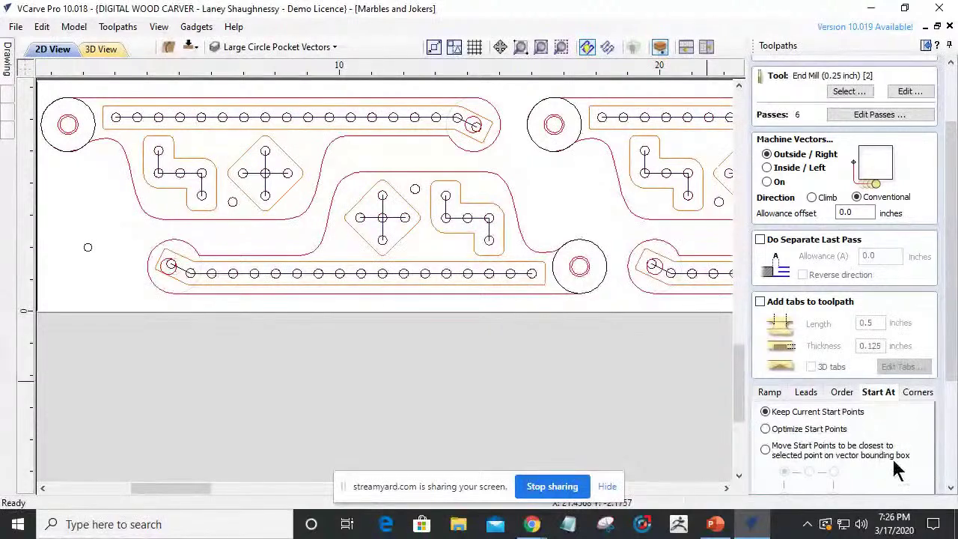
{"action": "scroll", "coordinate": [895, 460], "scroll_direction": "down", "scroll_amount": 5}
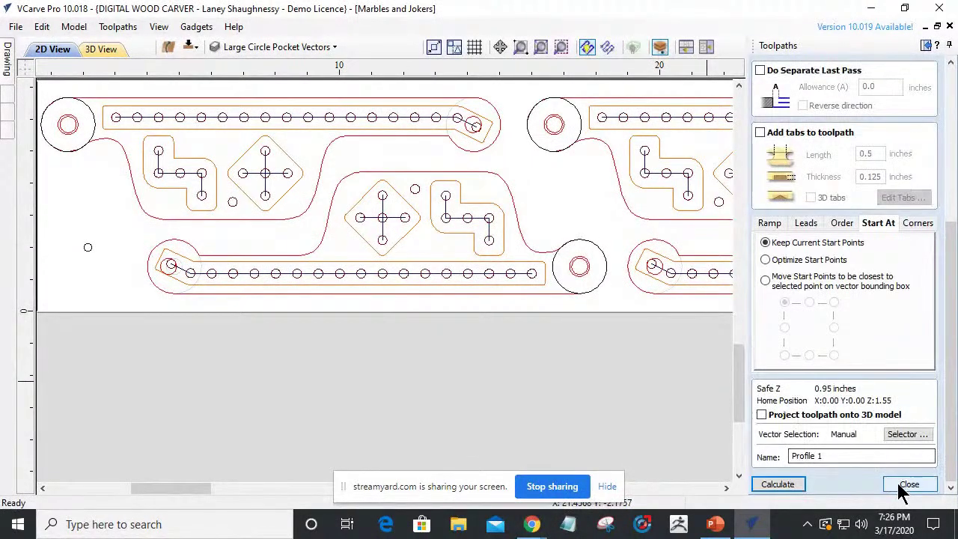
{"action": "left_click", "coordinate": [908, 484]}
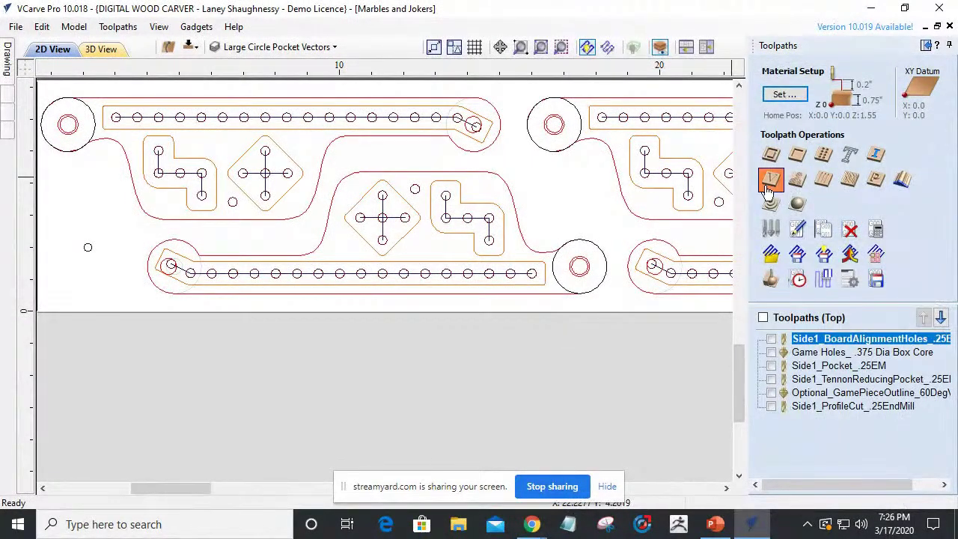
Start a V-Carve toolpath, select the lower game piece's diamond, stepped and long strip outlines in that order, and enable Use Vector Selection Order.
{"action": "left_click", "coordinate": [768, 182]}
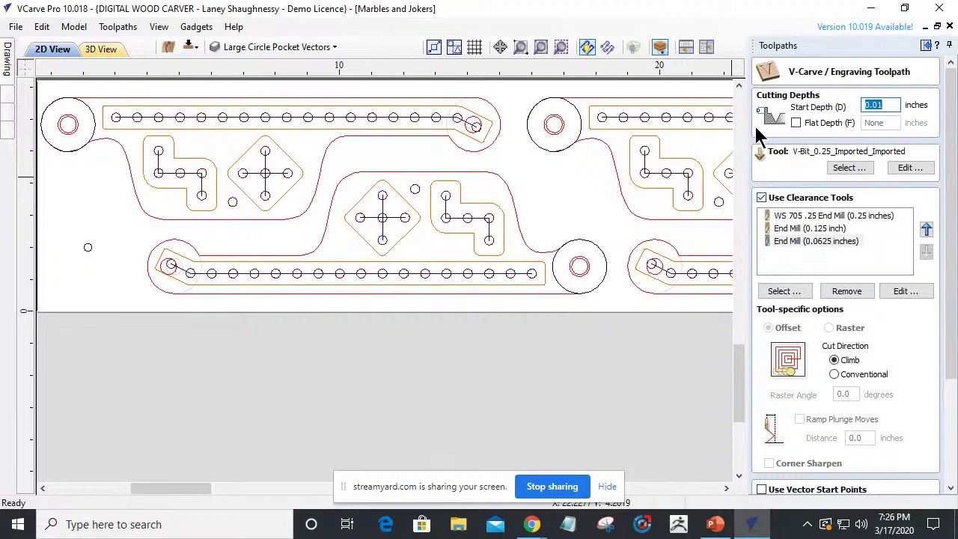
{"action": "scroll", "coordinate": [796, 390], "scroll_direction": "down", "scroll_amount": 3}
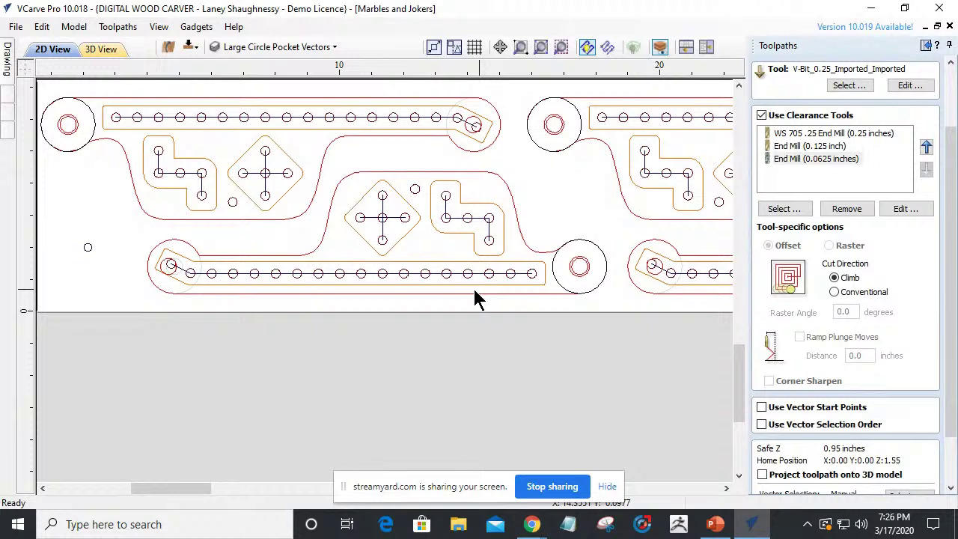
{"action": "left_click", "coordinate": [356, 202]}
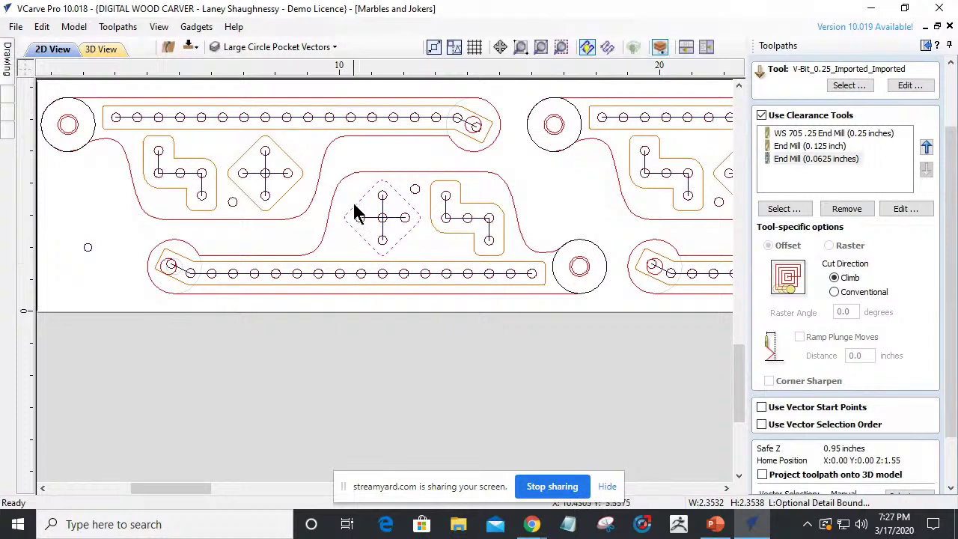
{"action": "left_click", "coordinate": [356, 204]}
{"action": "left_click", "coordinate": [485, 201], "text": "shift"}
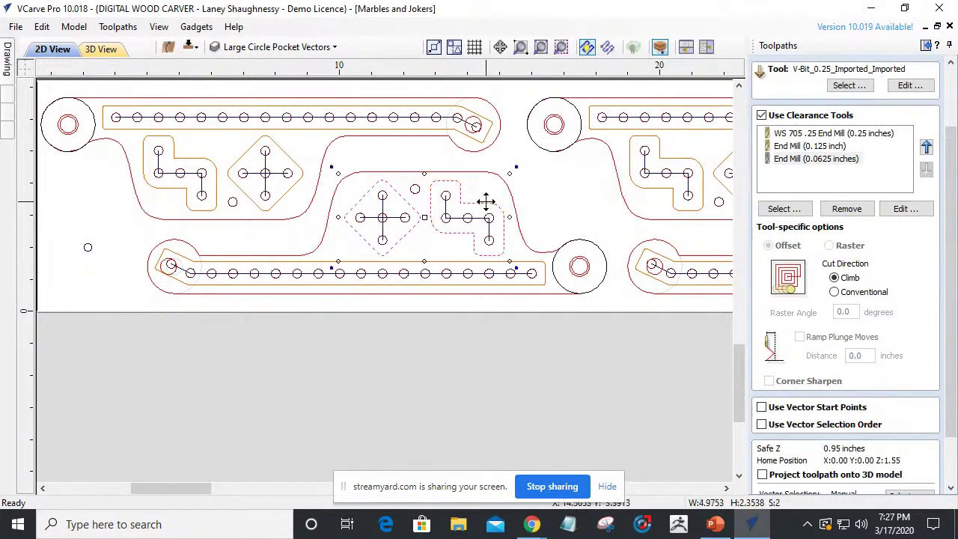
{"action": "left_click", "coordinate": [449, 263], "text": "shift"}
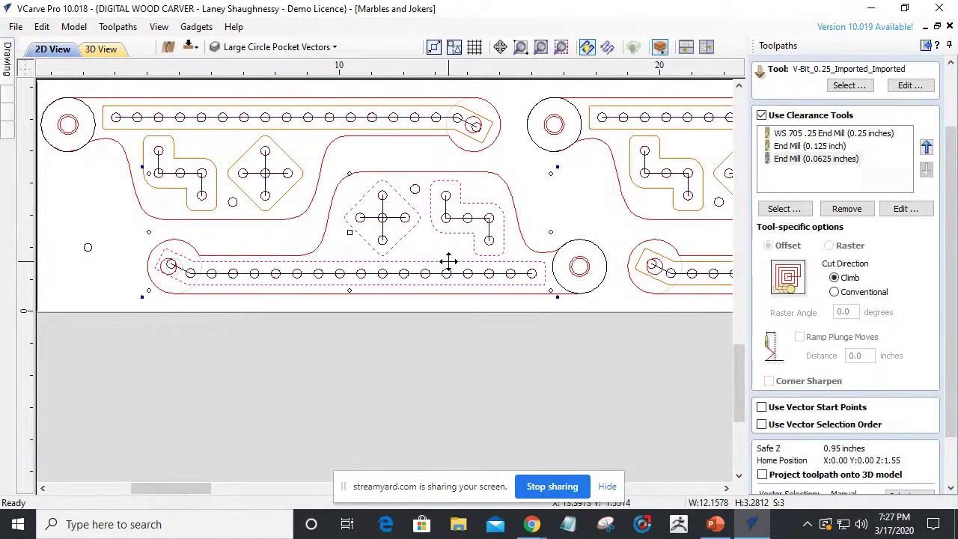
{"action": "left_click", "coordinate": [761, 425]}
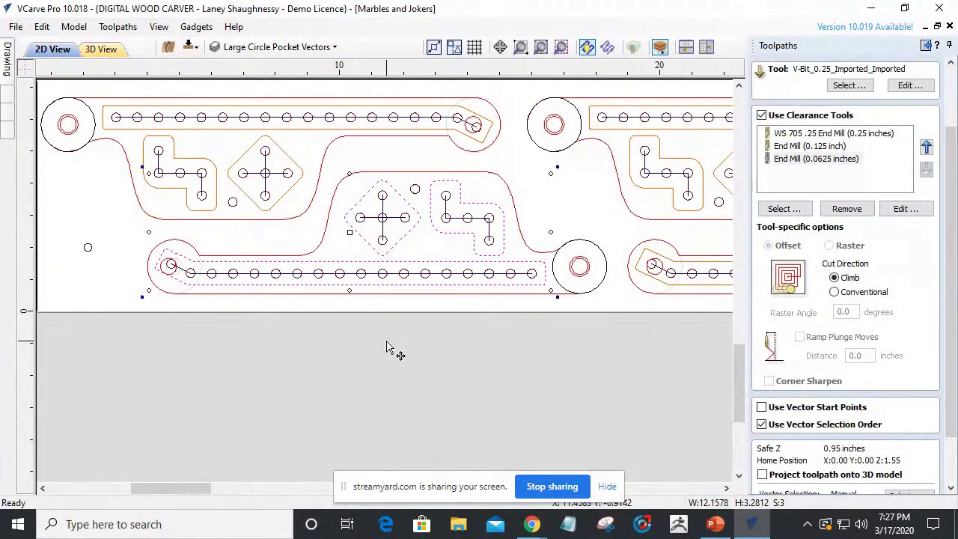
Disable Use Vector Selection Order and enable Use Vector Start Points for the V-Carve toolpath.
{"action": "scroll", "coordinate": [386, 347], "scroll_direction": "down", "scroll_amount": 6}
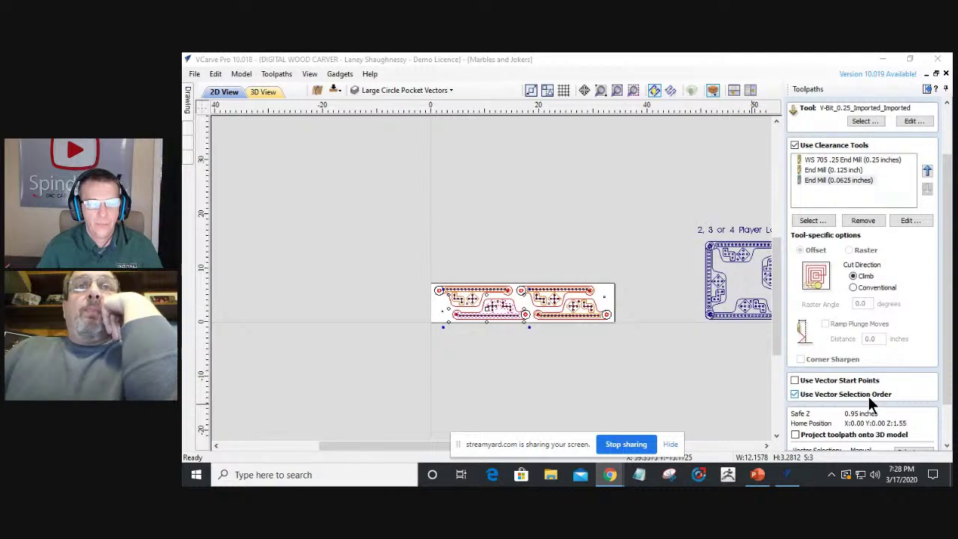
{"action": "left_click", "coordinate": [794, 395]}
{"action": "left_click", "coordinate": [795, 380]}
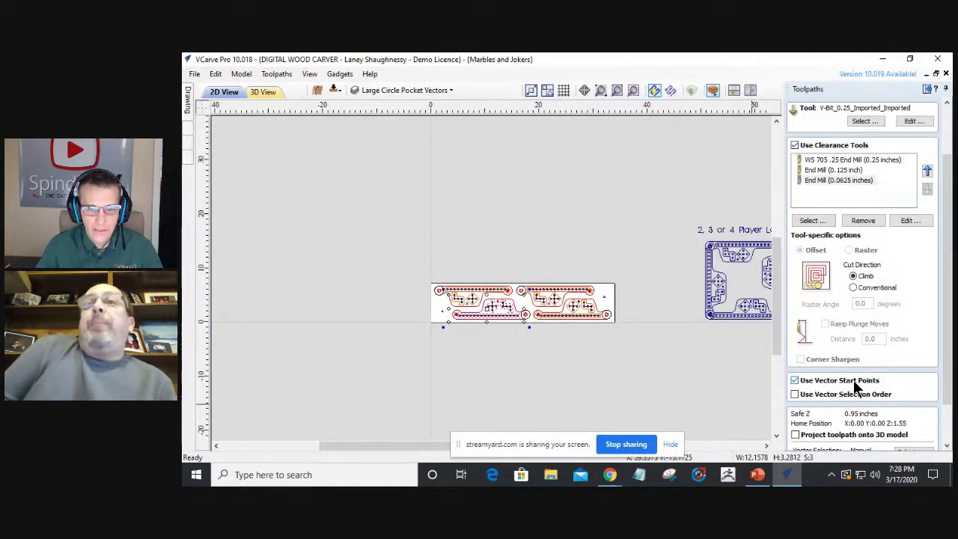
Switch the selected outlines to node editing and examine the start point on the lower piece's diamond outline.
{"action": "scroll", "coordinate": [528, 325], "scroll_direction": "up", "scroll_amount": 8}
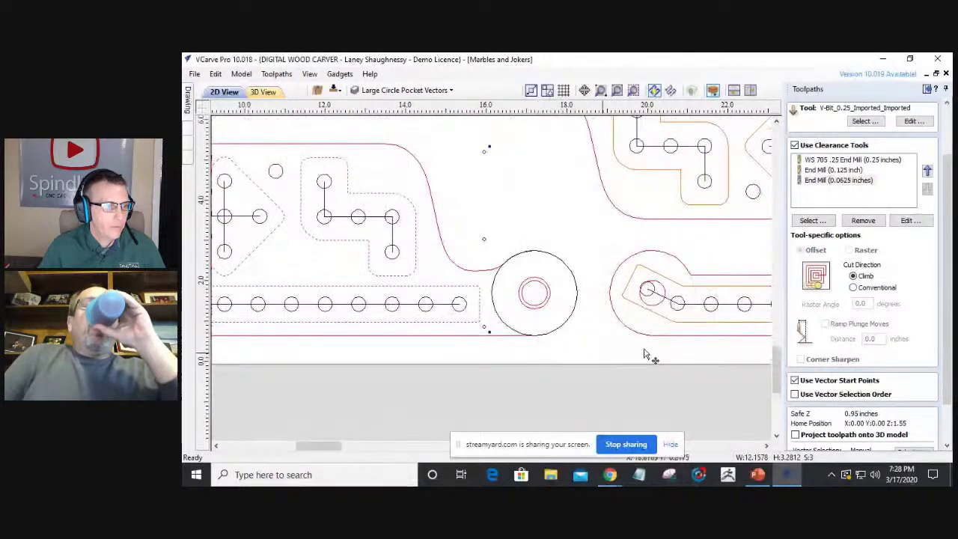
{"action": "scroll", "coordinate": [648, 355], "scroll_direction": "down", "scroll_amount": 2}
{"action": "scroll", "coordinate": [232, 326], "scroll_direction": "up", "scroll_amount": 2}
{"action": "scroll", "coordinate": [232, 325], "scroll_direction": "up", "scroll_amount": 2}
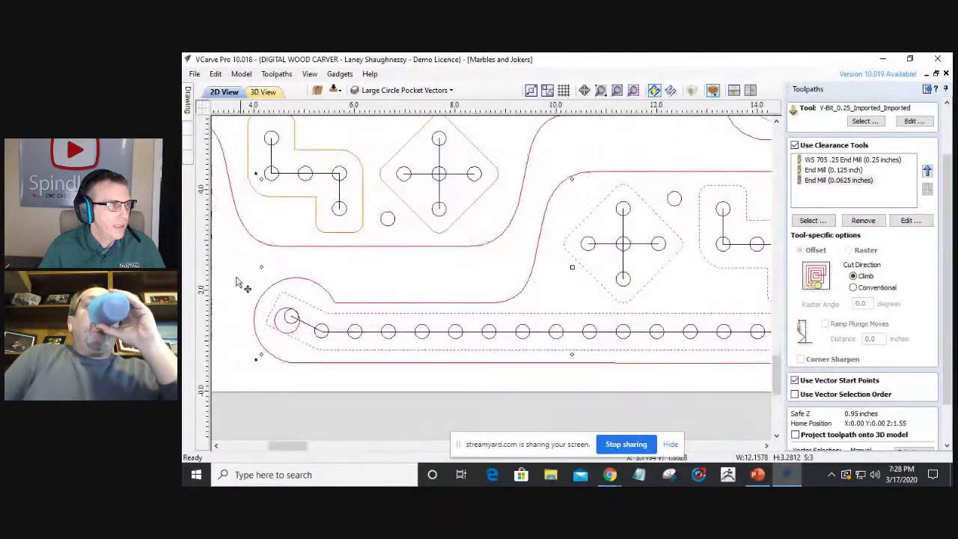
{"action": "left_click", "coordinate": [187, 99]}
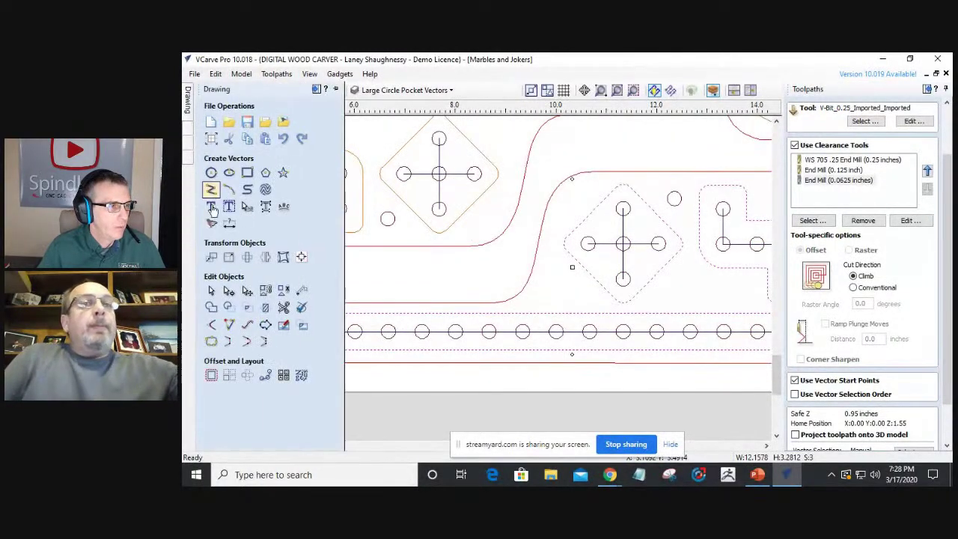
{"action": "left_click", "coordinate": [229, 289]}
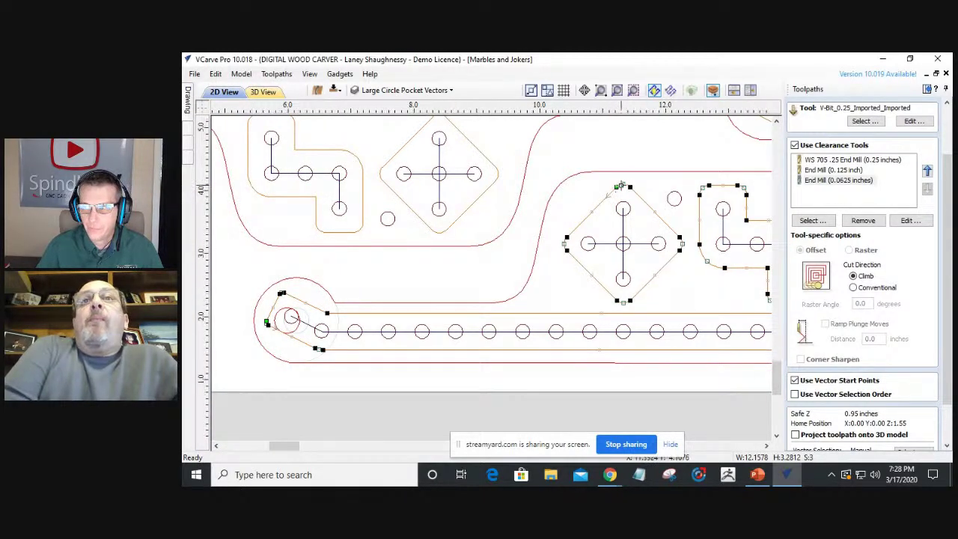
{"action": "scroll", "coordinate": [620, 185], "scroll_direction": "up", "scroll_amount": 3}
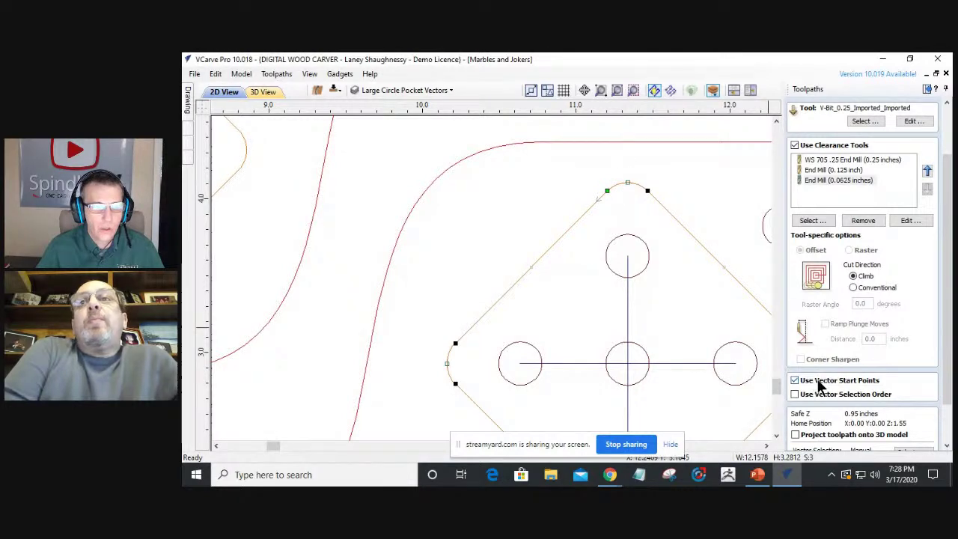
{"action": "scroll", "coordinate": [618, 206], "scroll_direction": "down", "scroll_amount": 5}
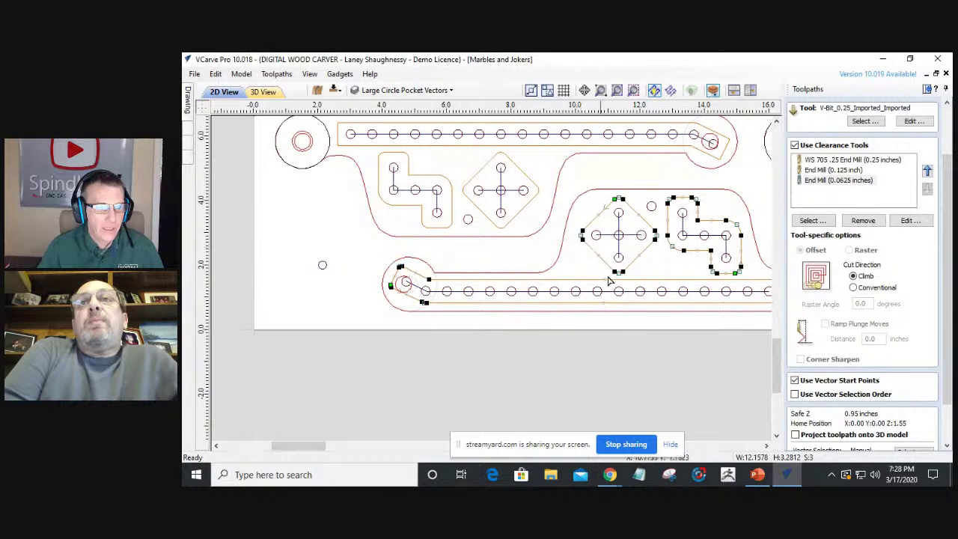
Inspect the start nodes of both stepped outlines and the upper diamond, then disable Use Vector Start Points.
{"action": "left_click", "coordinate": [487, 170]}
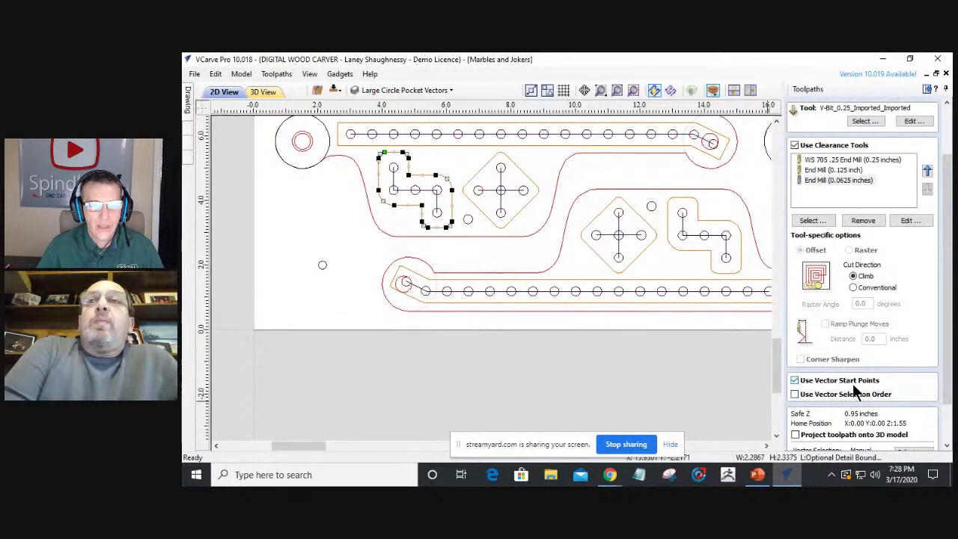
{"action": "left_click", "coordinate": [673, 250]}
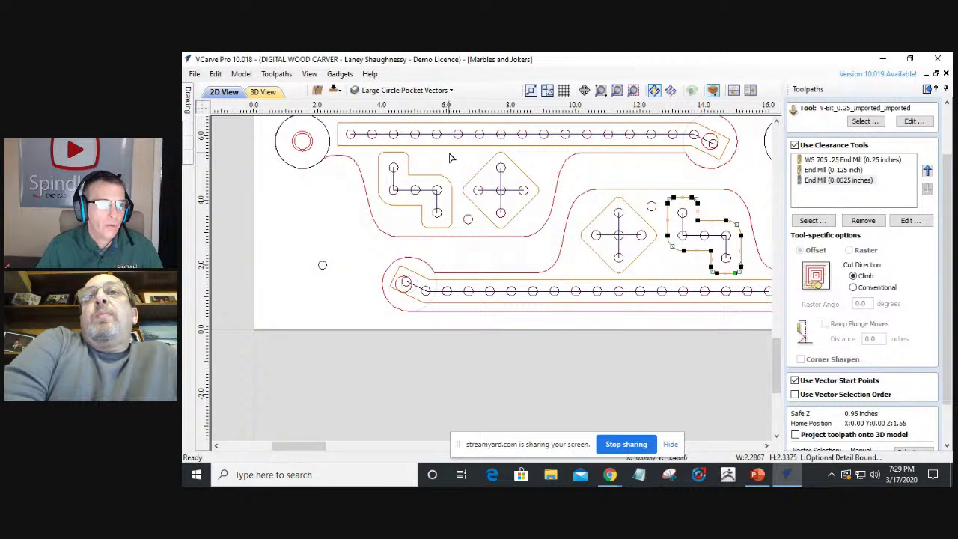
{"action": "left_click", "coordinate": [465, 187]}
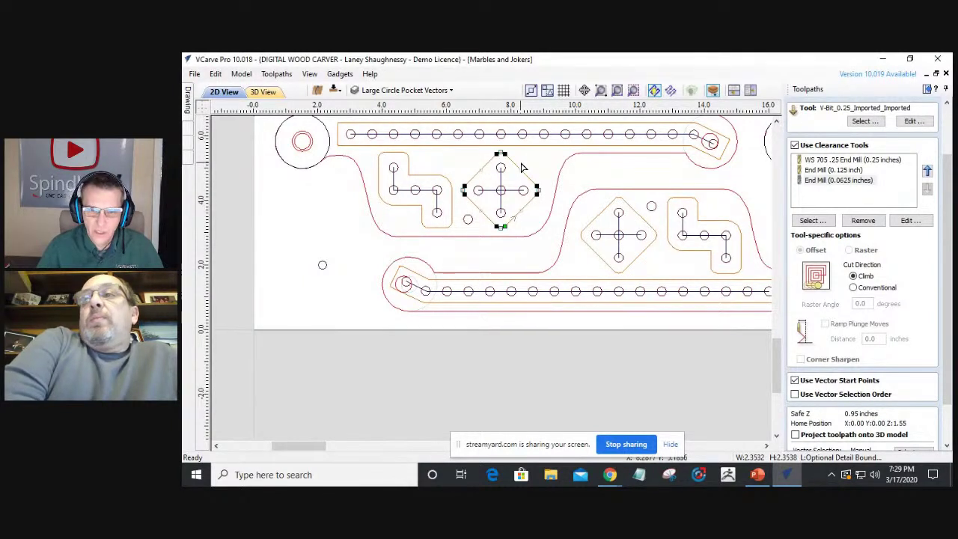
{"action": "left_click", "coordinate": [795, 381]}
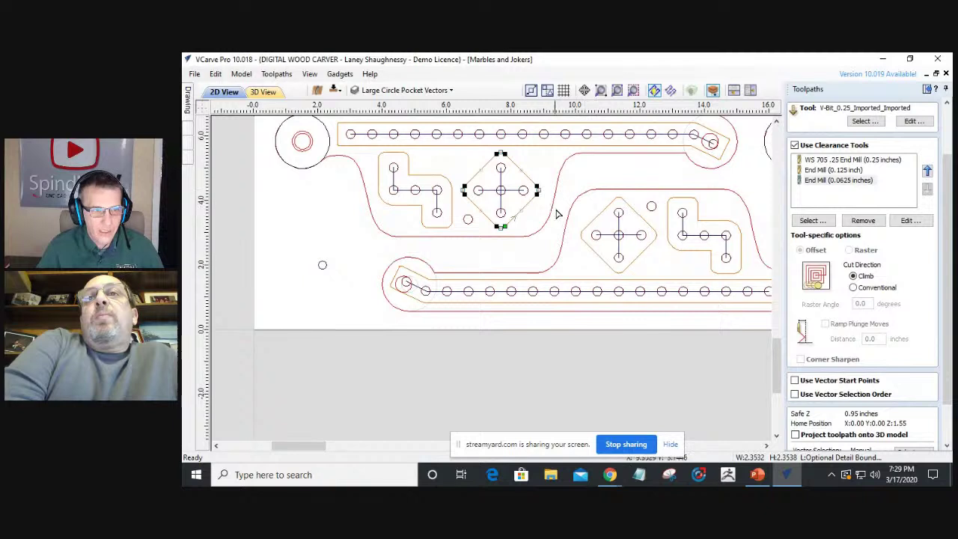
Insert a point midway along the upper-left edge of the lower piece's diamond outline and make it the start point.
{"action": "left_click", "coordinate": [599, 219]}
{"action": "scroll", "coordinate": [599, 219], "scroll_direction": "up", "scroll_amount": 3}
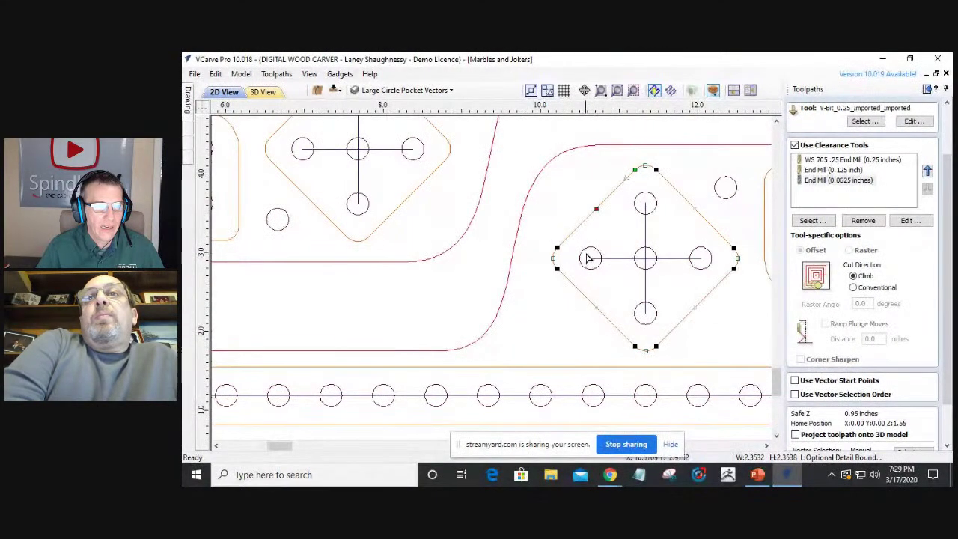
{"action": "right_click", "coordinate": [595, 208]}
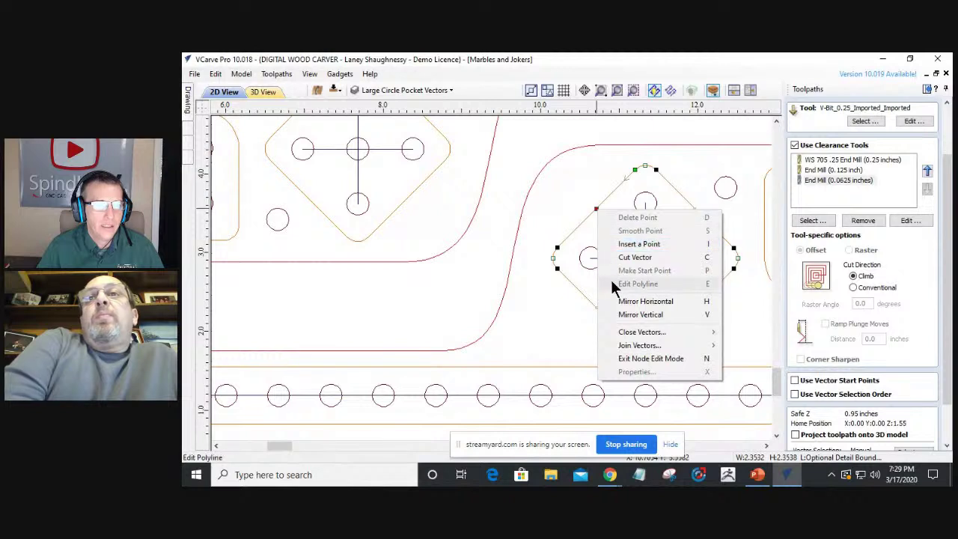
{"action": "right_click", "coordinate": [594, 210]}
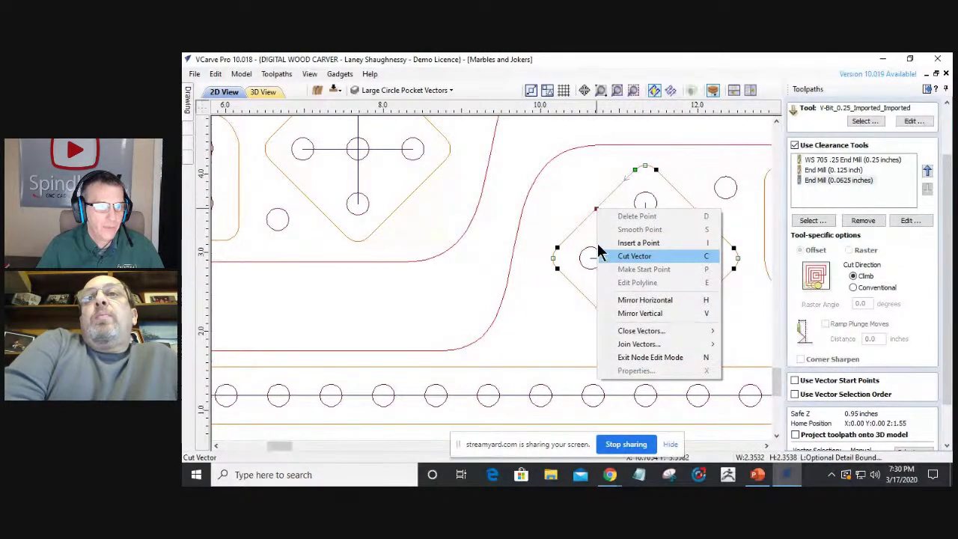
{"action": "left_click", "coordinate": [582, 219]}
{"action": "left_click", "coordinate": [597, 216]}
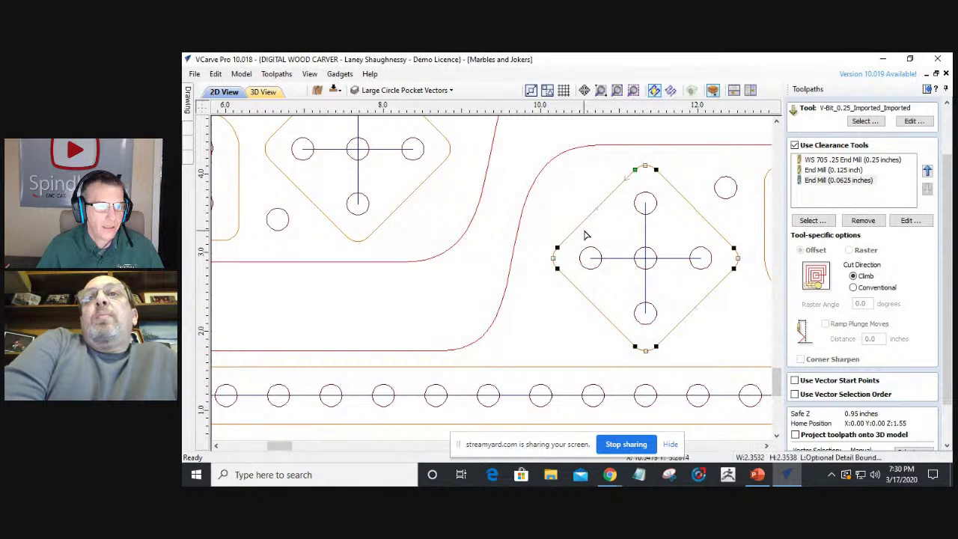
{"action": "right_click", "coordinate": [596, 211]}
{"action": "key", "text": "Escape"}
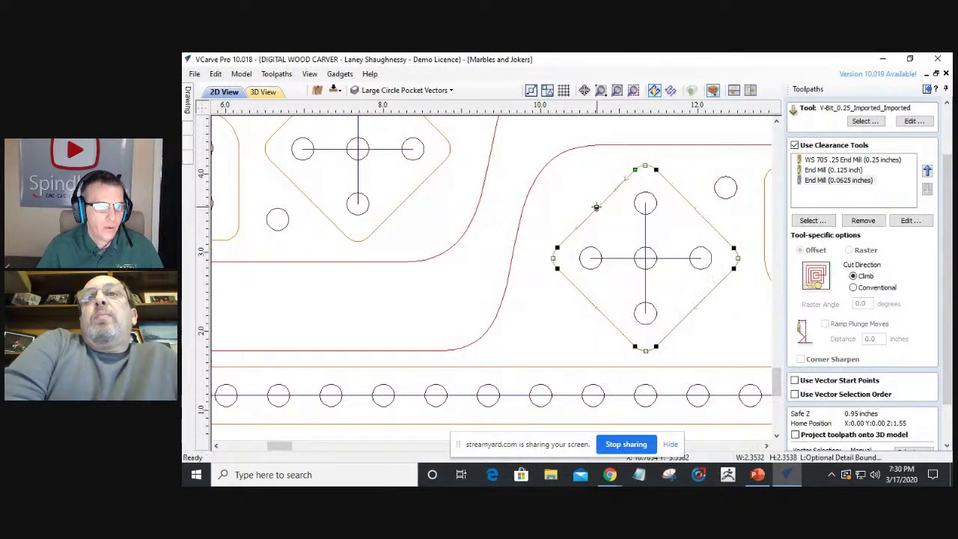
{"action": "right_click", "coordinate": [596, 210]}
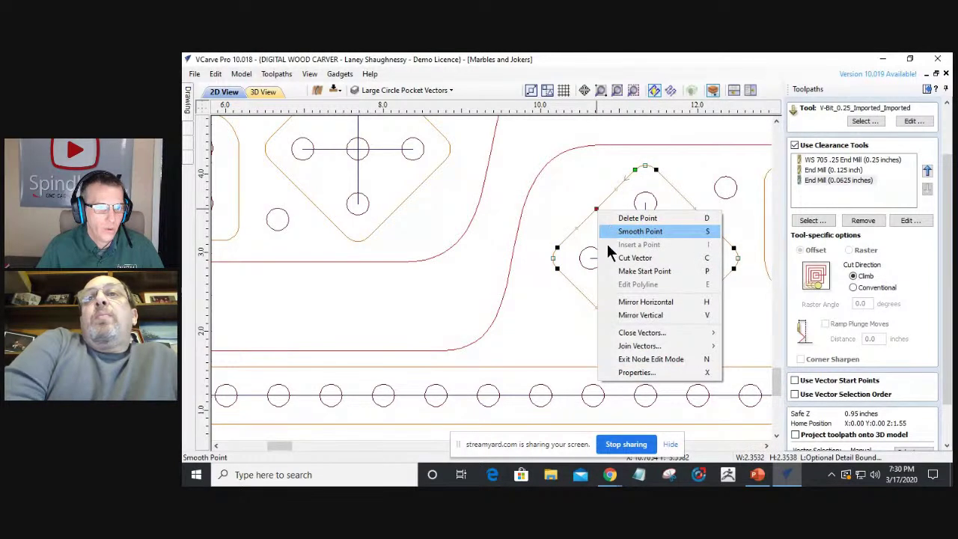
{"action": "left_click", "coordinate": [621, 273]}
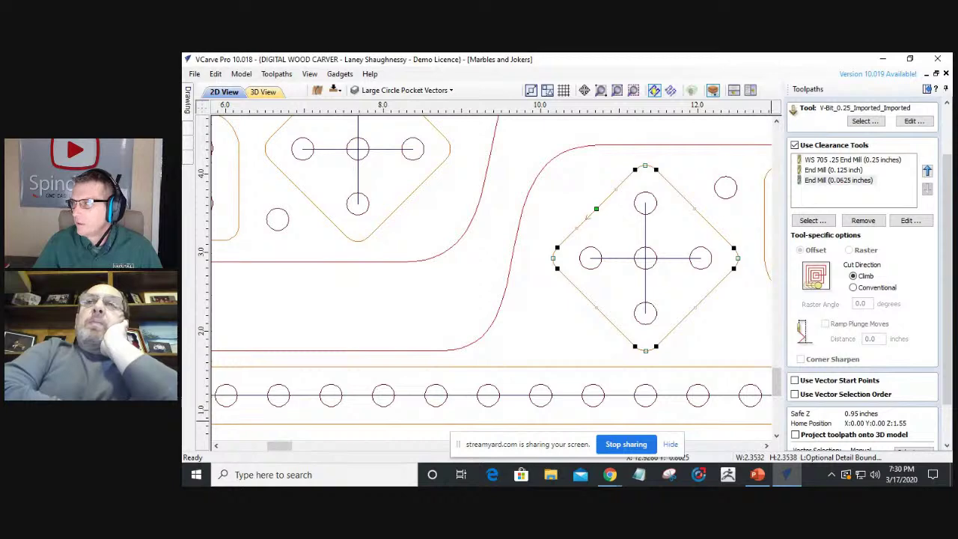
{"action": "key", "text": "alt+Tab"}
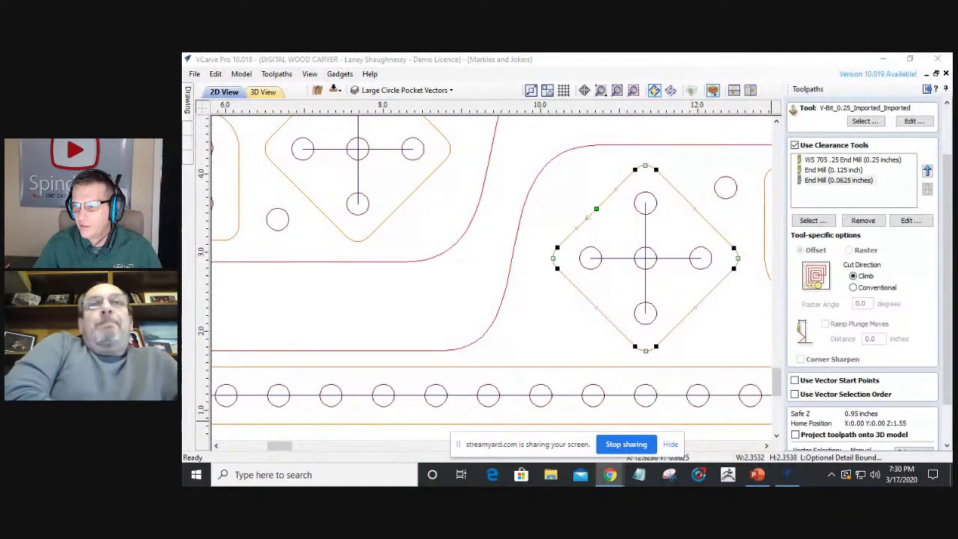
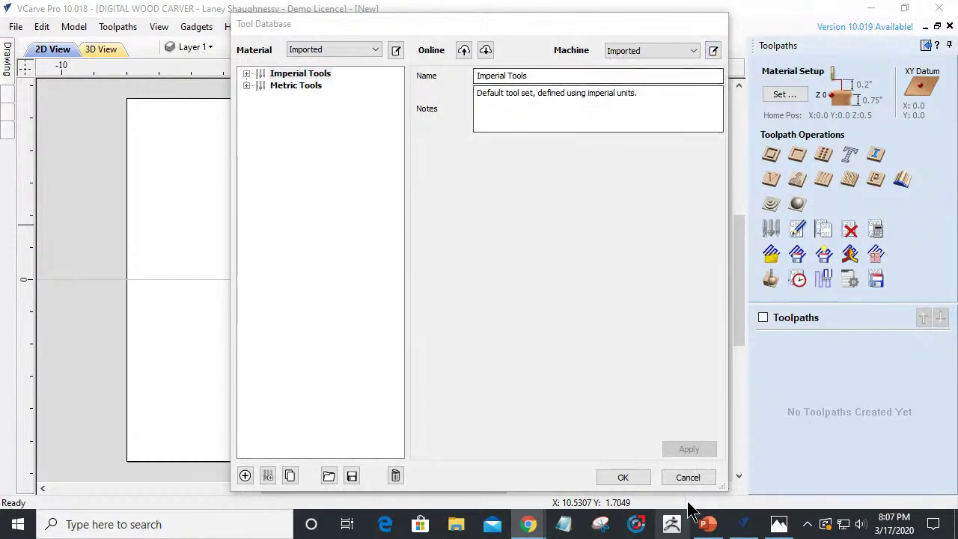
Close and reopen the Tool Database to view the tool groups under Imperial Tools.
{"action": "left_click", "coordinate": [684, 477]}
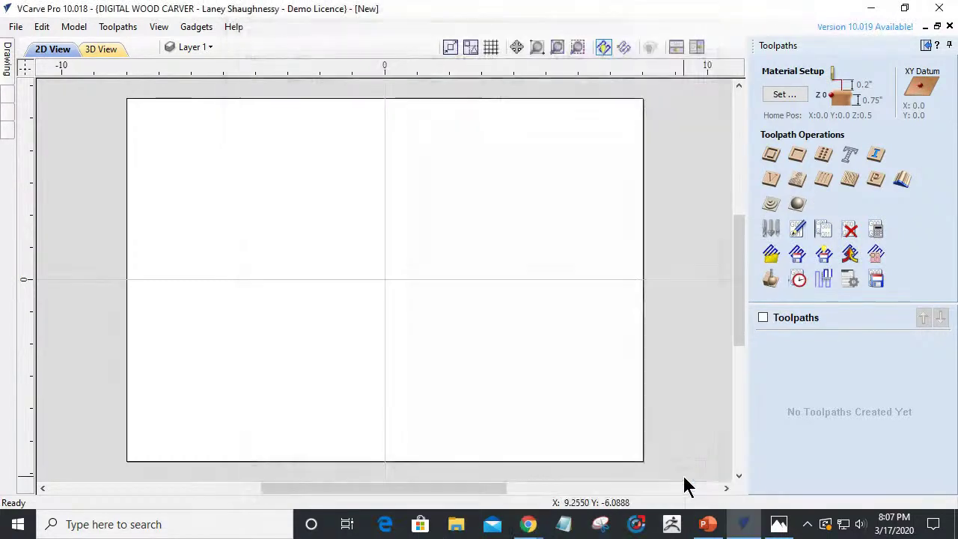
{"action": "left_click", "coordinate": [771, 232]}
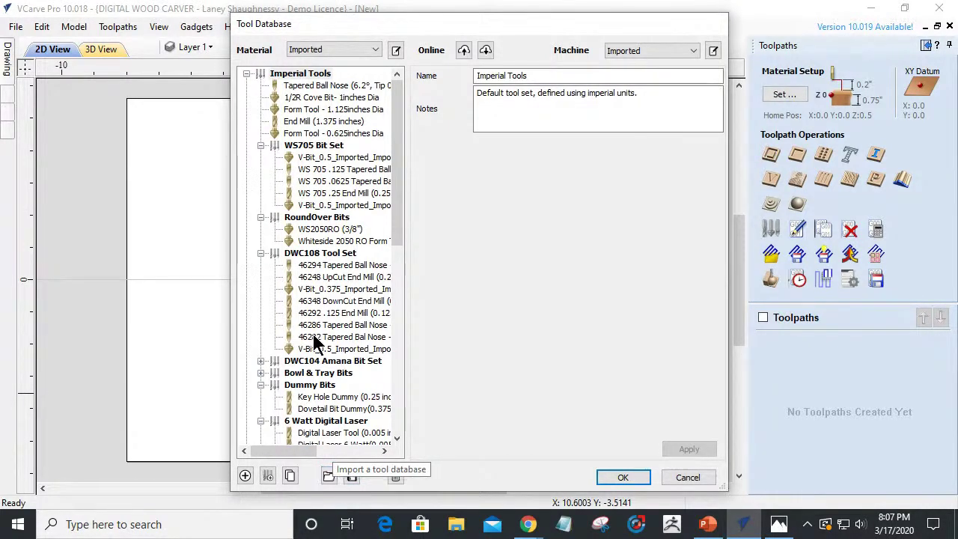
Export the tool database to the Class File folder, overwriting the existing MyTools.vtdb.
{"action": "left_click", "coordinate": [247, 74]}
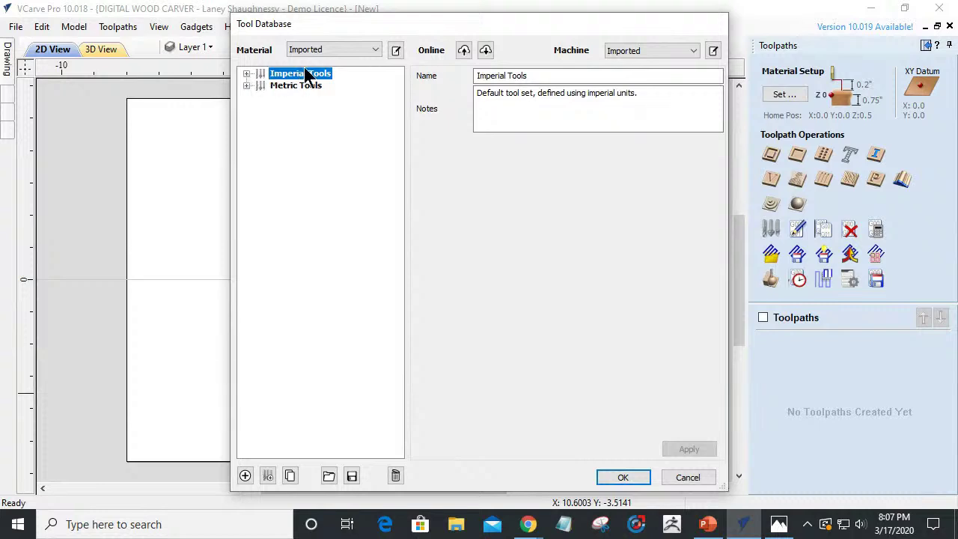
{"action": "left_click", "coordinate": [352, 476]}
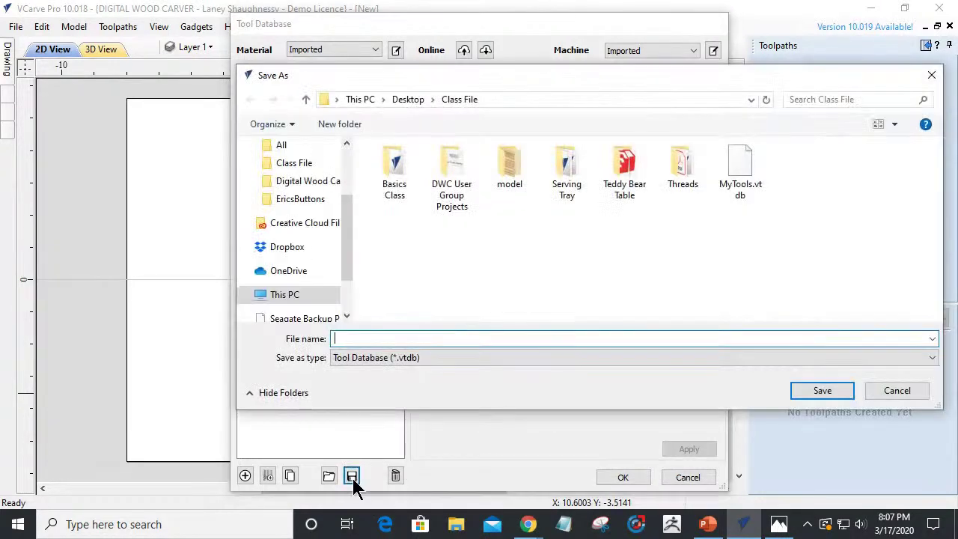
{"action": "left_click", "coordinate": [740, 169]}
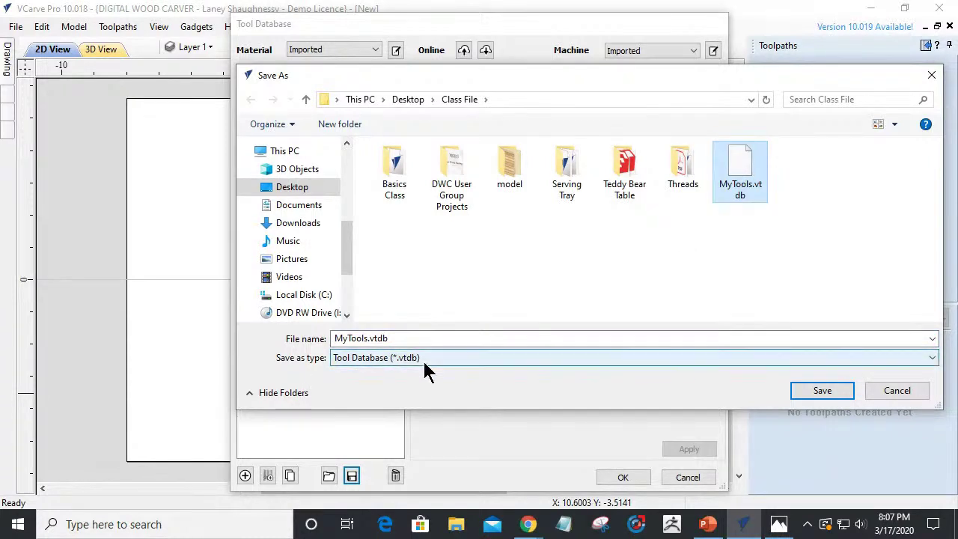
{"action": "left_click", "coordinate": [836, 393]}
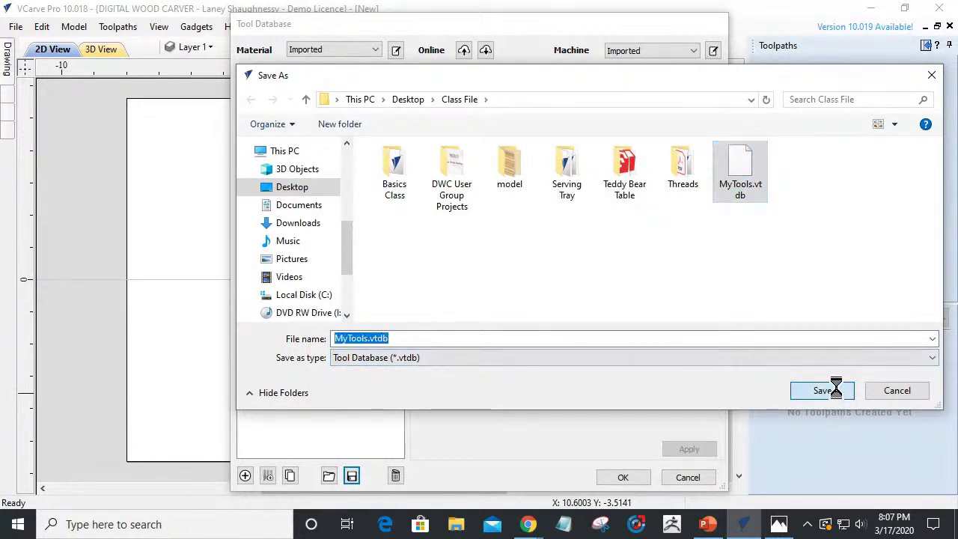
{"action": "left_click", "coordinate": [515, 266]}
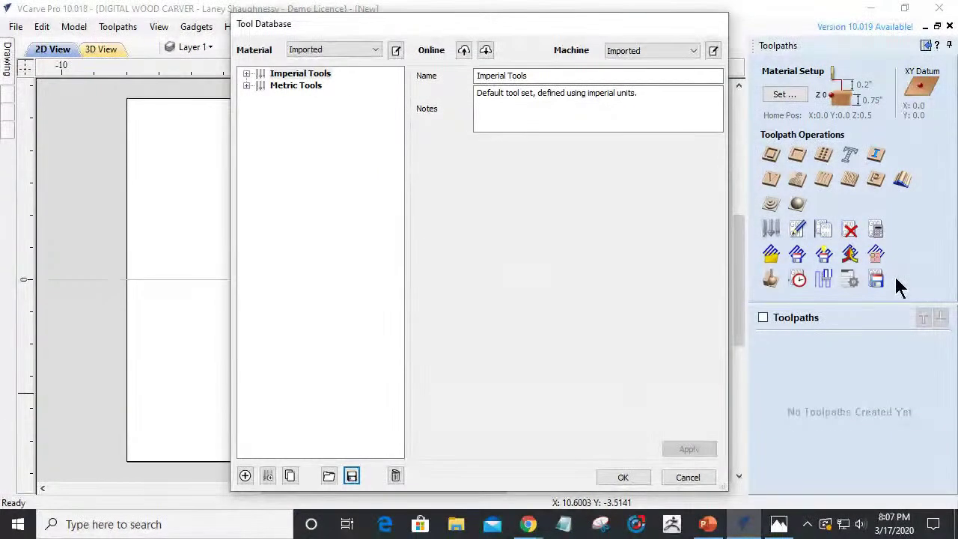
Import MyTools.vtdb from the Class File folder using Merge and inspect the tools under Imperial Tools.
{"action": "left_click", "coordinate": [330, 474]}
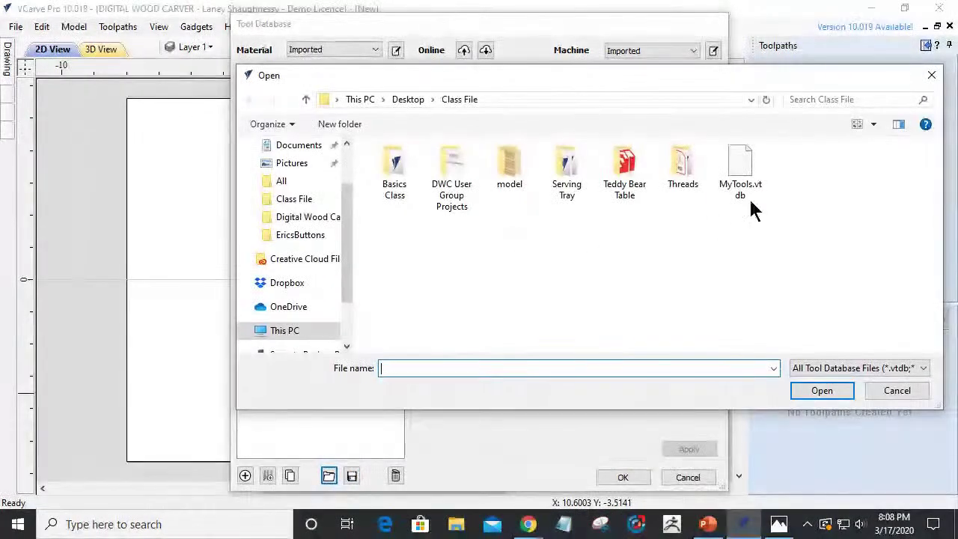
{"action": "left_click", "coordinate": [754, 180]}
{"action": "left_click", "coordinate": [822, 391]}
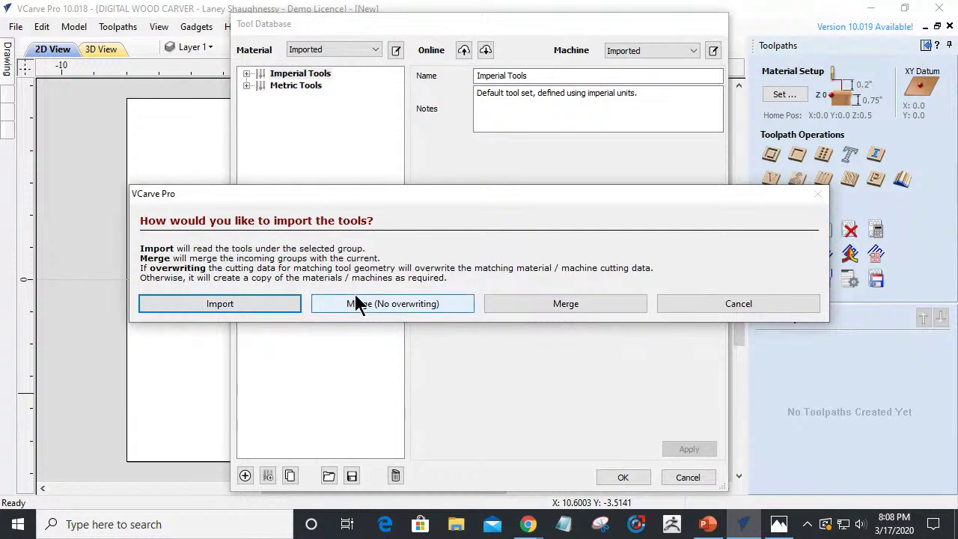
{"action": "left_click", "coordinate": [529, 308]}
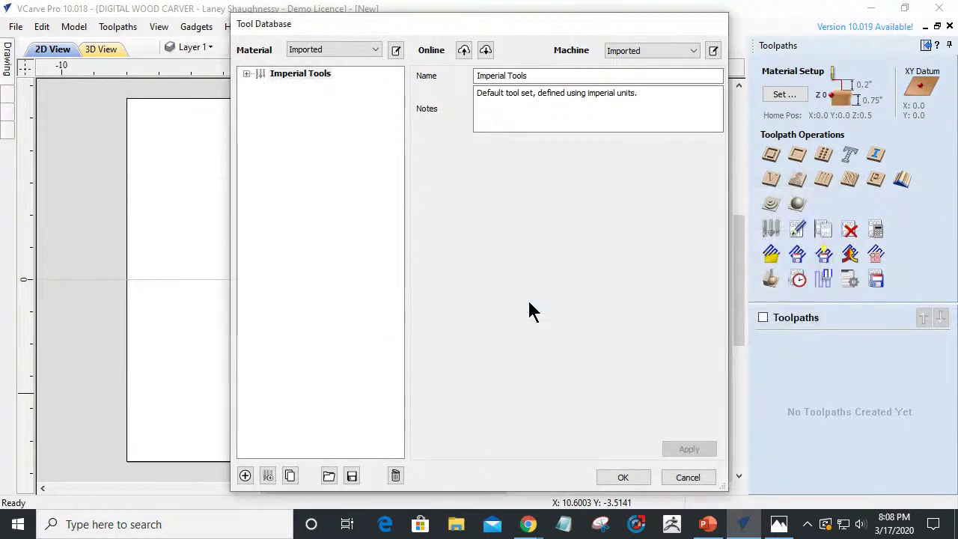
{"action": "left_click", "coordinate": [246, 74]}
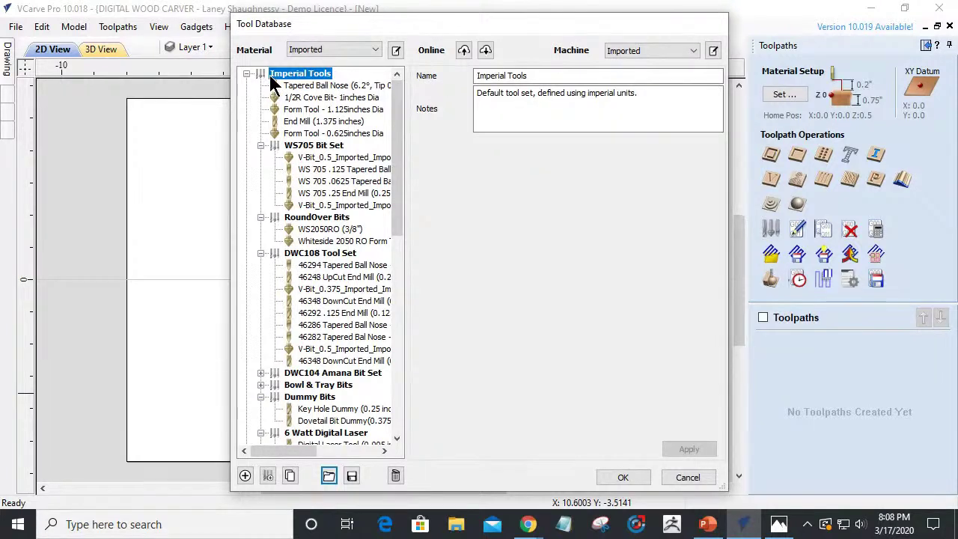
{"action": "left_click", "coordinate": [247, 74]}
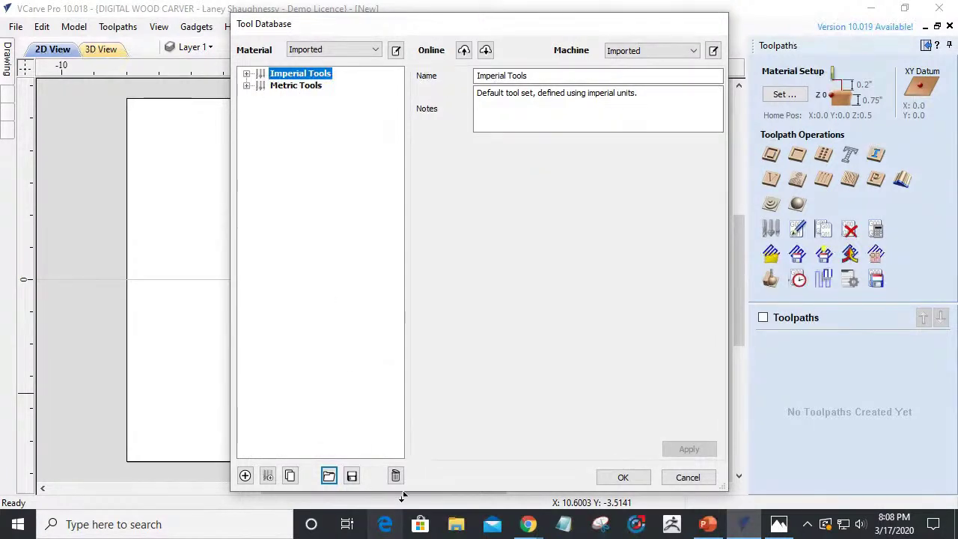
Delete the Imperial Tools group and bring it back from MyTools.vtdb using the plain Import option.
{"action": "left_click", "coordinate": [396, 474]}
{"action": "left_click", "coordinate": [440, 300]}
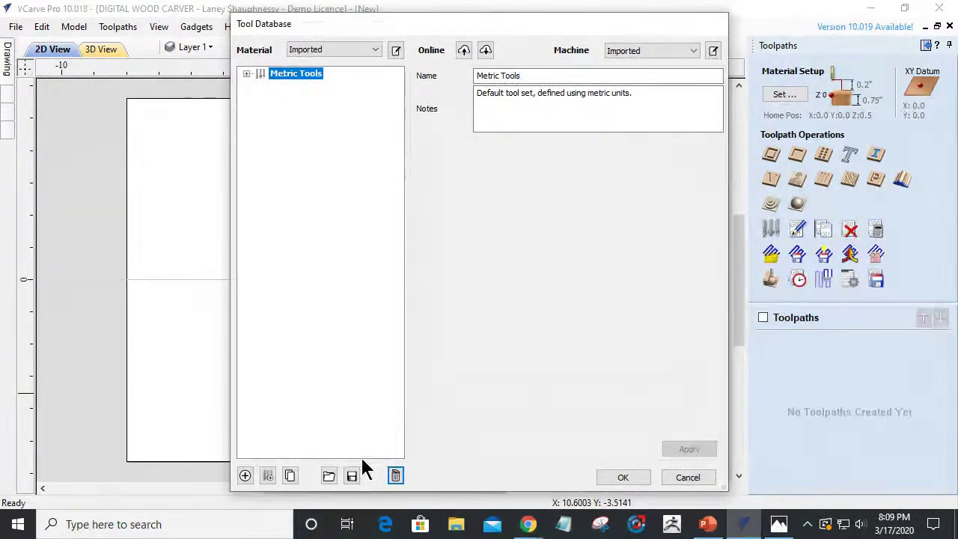
{"action": "left_click", "coordinate": [330, 477]}
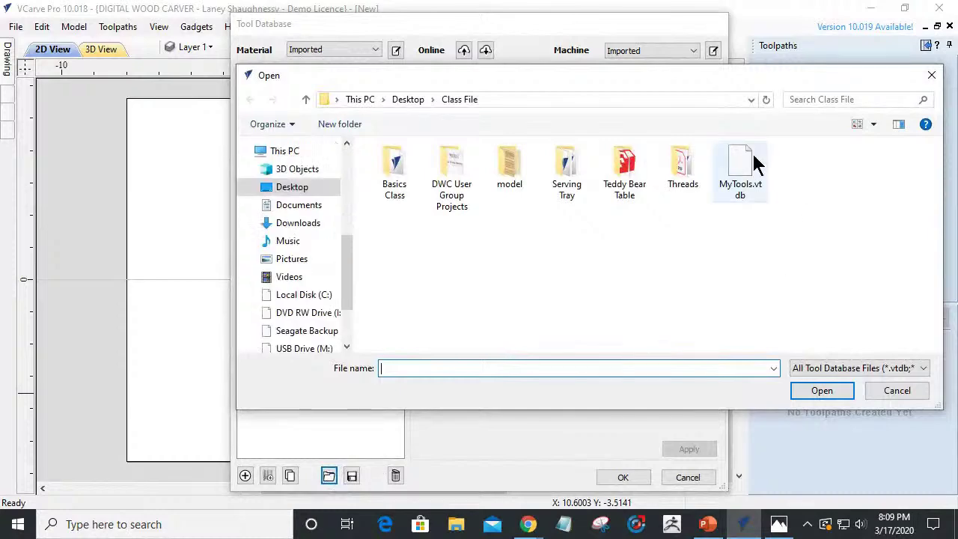
{"action": "left_click", "coordinate": [750, 166]}
{"action": "left_click", "coordinate": [836, 395]}
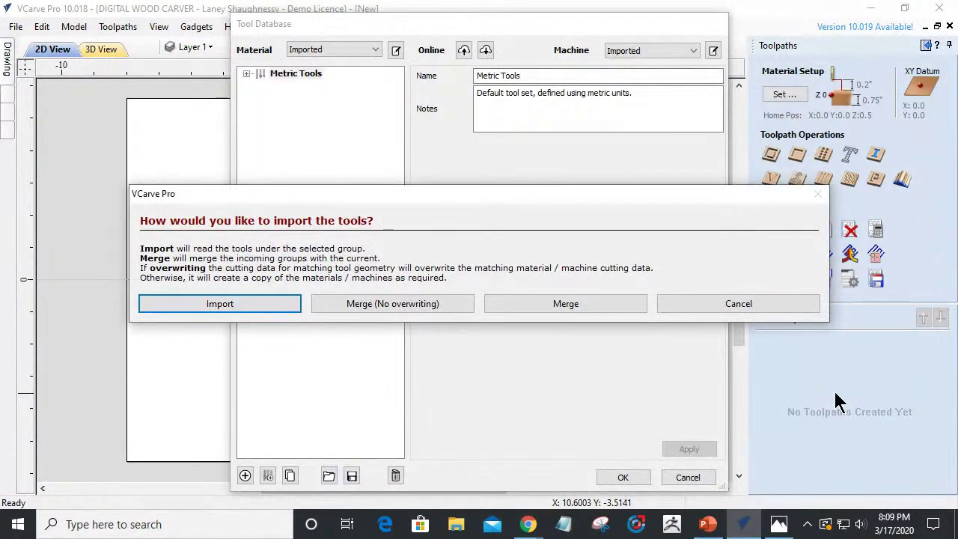
{"action": "left_click", "coordinate": [220, 310]}
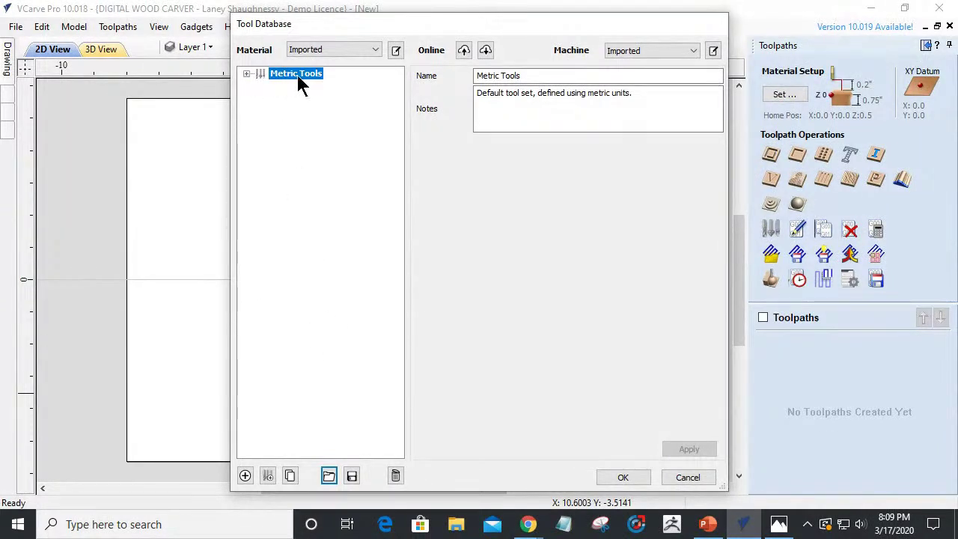
Move the Imperial Tools group out of Metric Tools to the top level, check its tools, and cancel the Tool Database.
{"action": "left_click", "coordinate": [245, 74]}
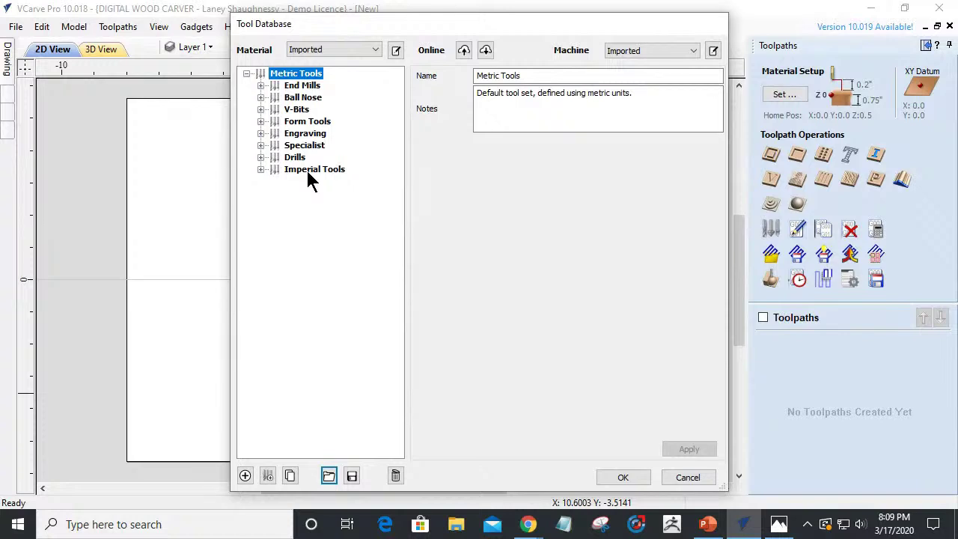
{"action": "left_click_drag", "start_coordinate": [309, 171], "coordinate": [285, 76]}
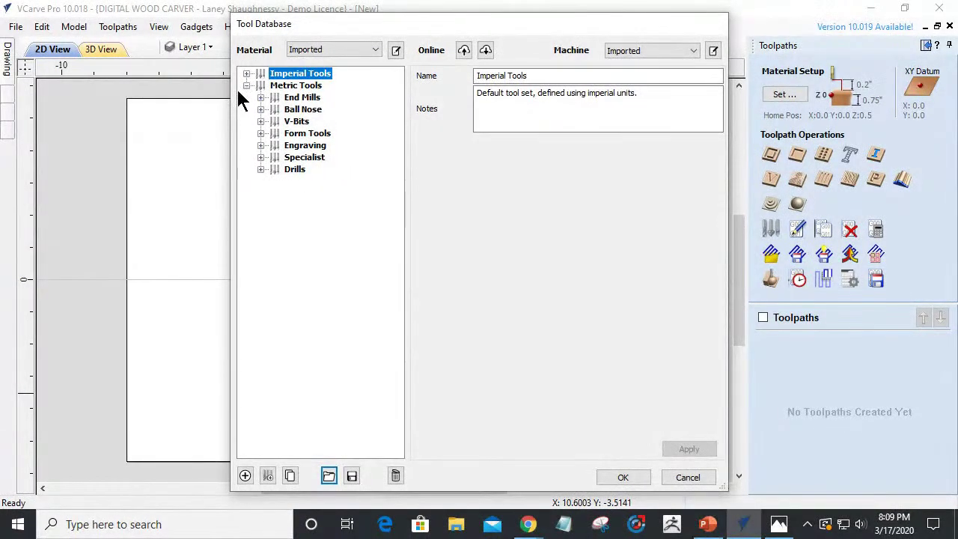
{"action": "left_click", "coordinate": [246, 85]}
{"action": "left_click", "coordinate": [246, 73]}
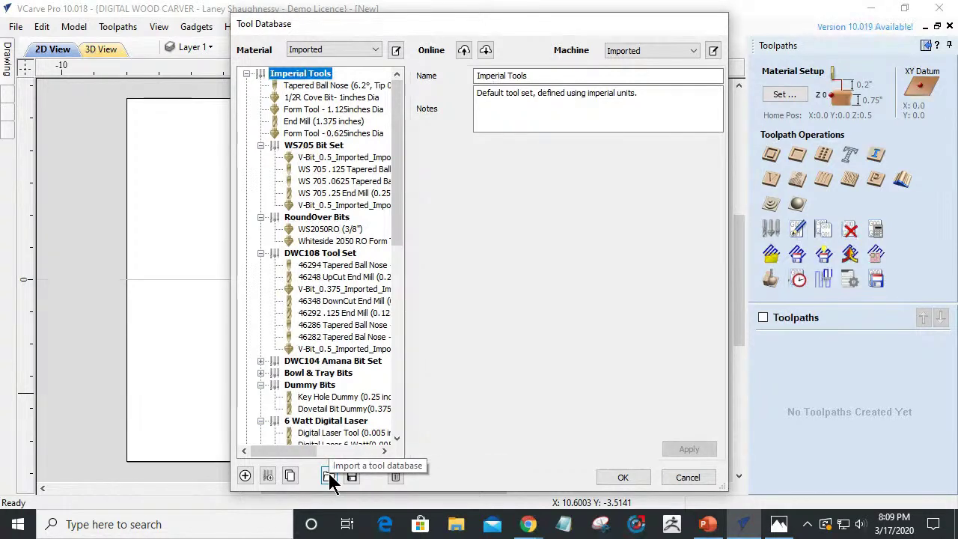
{"action": "left_click", "coordinate": [696, 481]}
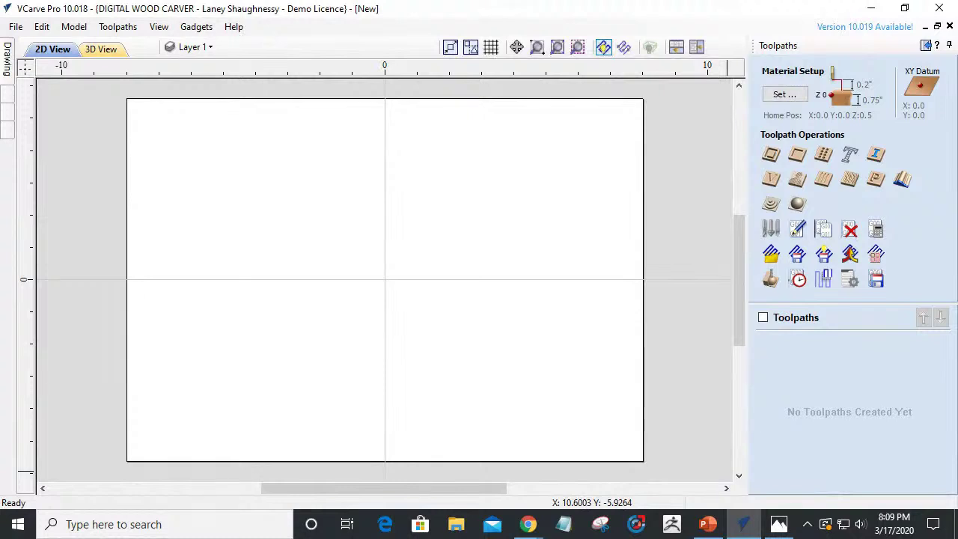
Open the 2D Profile toolpath, review which tools its tool selection offers, and close the toolpath without calculating.
{"action": "key", "text": "alt+Tab"}
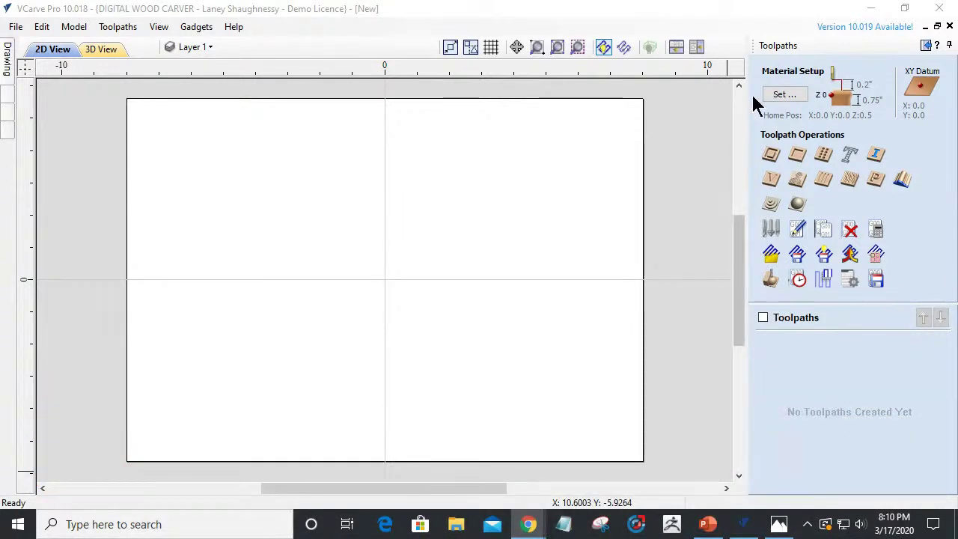
{"action": "left_click", "coordinate": [769, 153]}
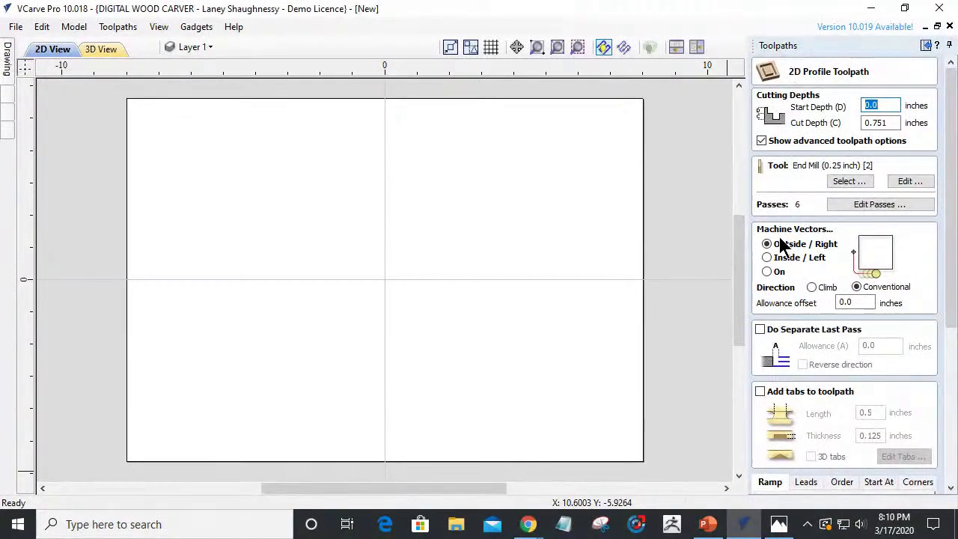
{"action": "left_click", "coordinate": [860, 182]}
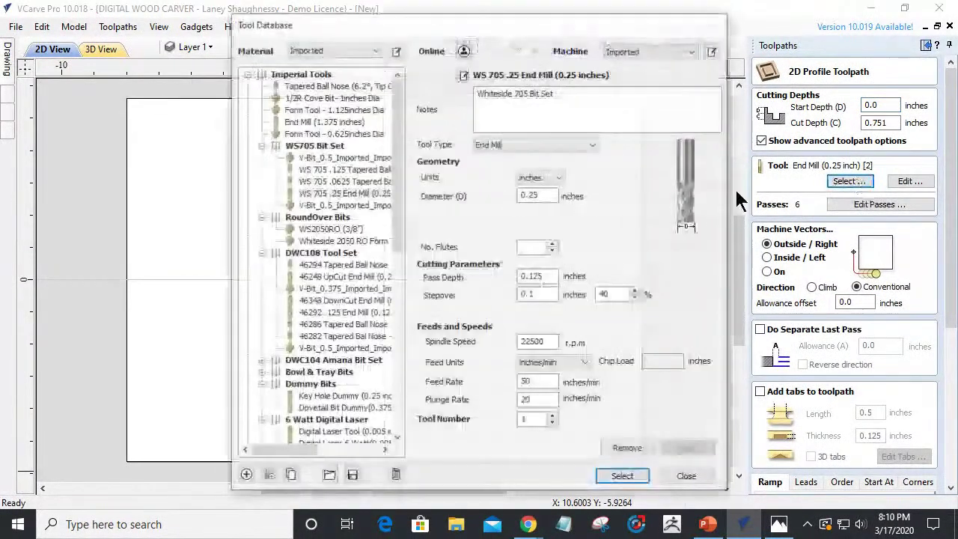
{"action": "left_click_drag", "start_coordinate": [321, 85], "coordinate": [330, 212]}
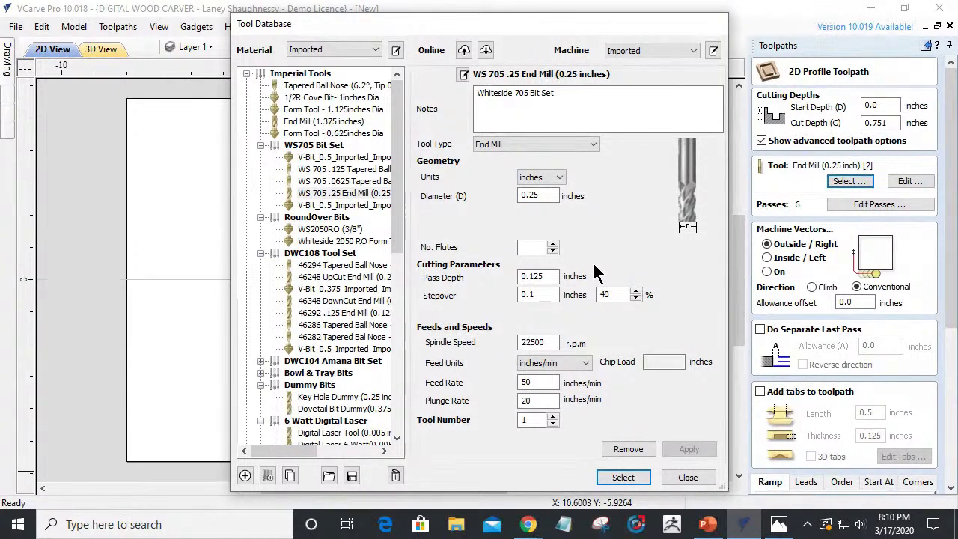
{"action": "left_click", "coordinate": [678, 477]}
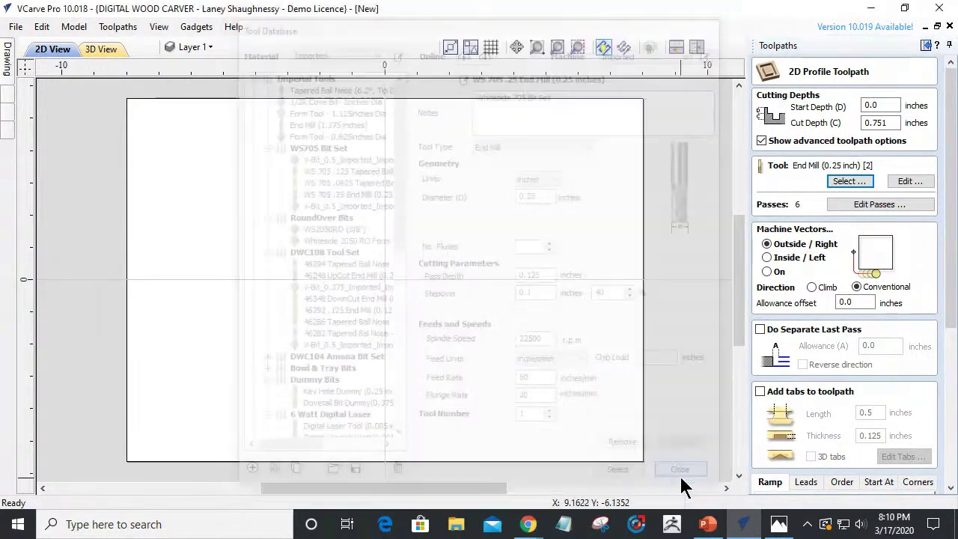
{"action": "scroll", "coordinate": [934, 397], "scroll_direction": "down", "scroll_amount": 5}
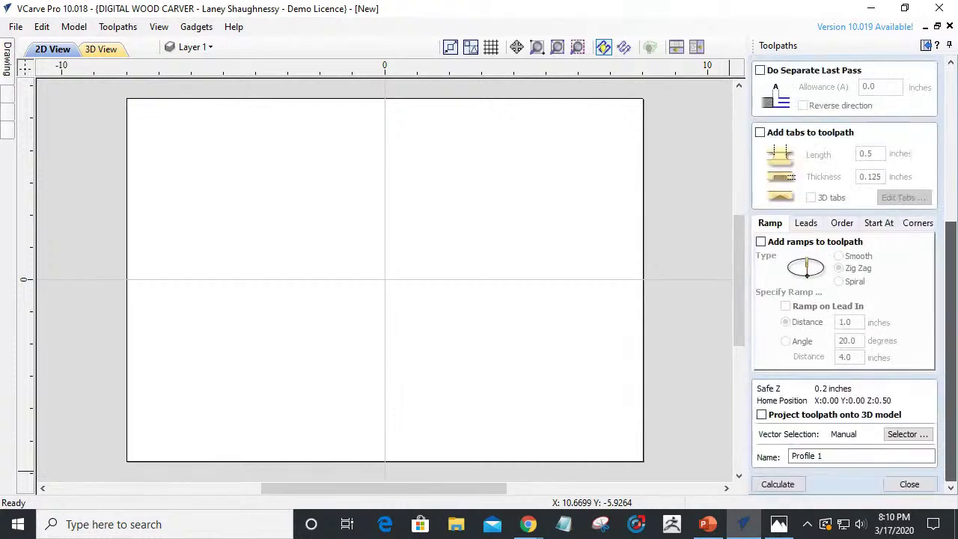
{"action": "left_click", "coordinate": [914, 484]}
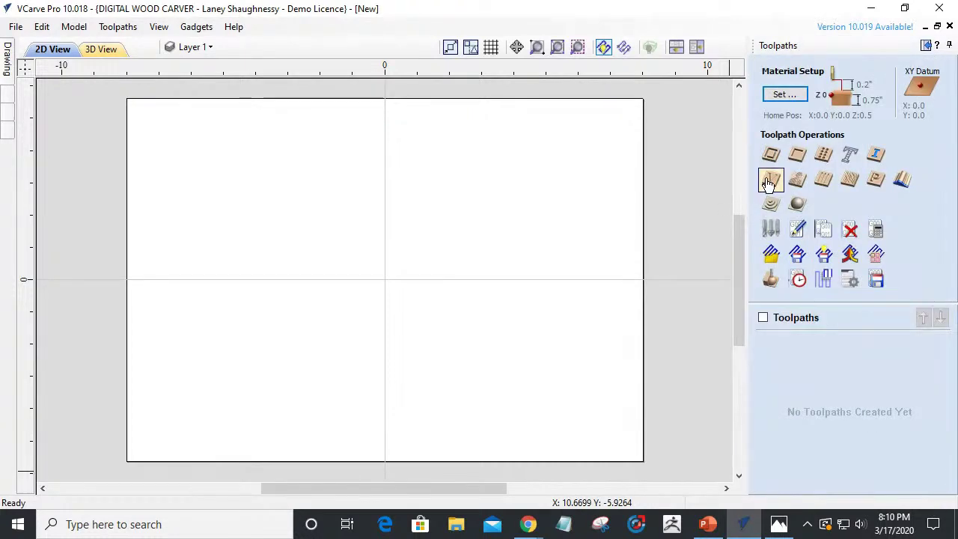
Open the V-Carve / Engraving toolpath and compare the tools offered for the main V-bit and for the clearance tools.
{"action": "left_click", "coordinate": [770, 182]}
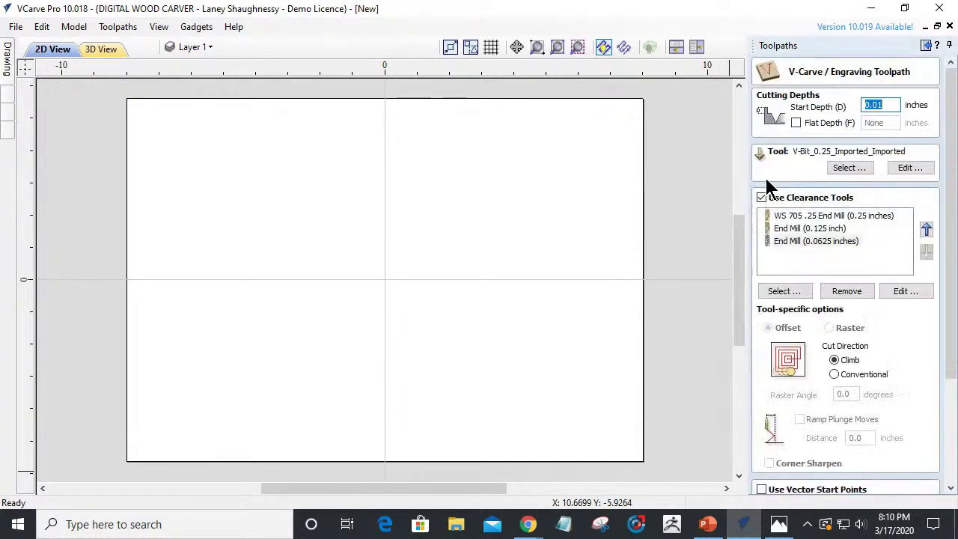
{"action": "left_click", "coordinate": [850, 167]}
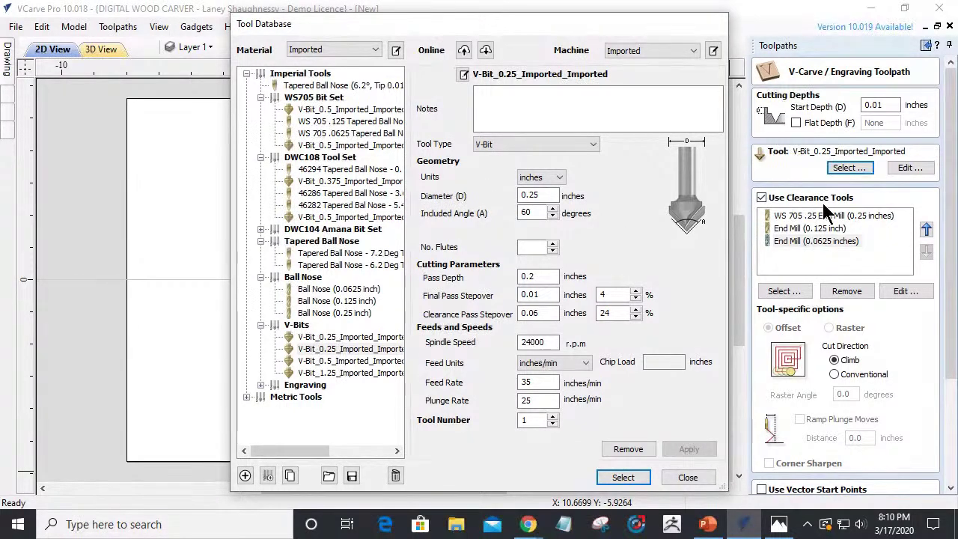
{"action": "left_click", "coordinate": [699, 477]}
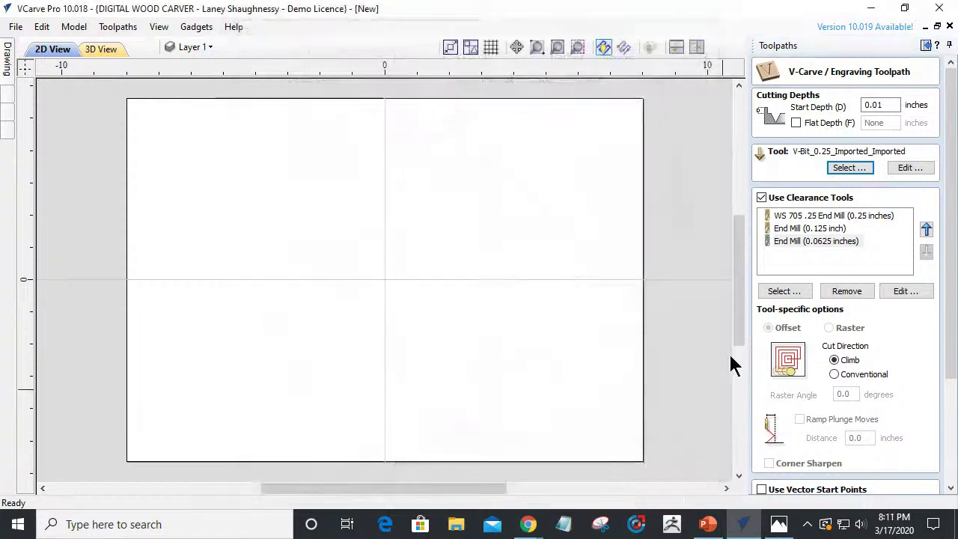
{"action": "left_click", "coordinate": [780, 293]}
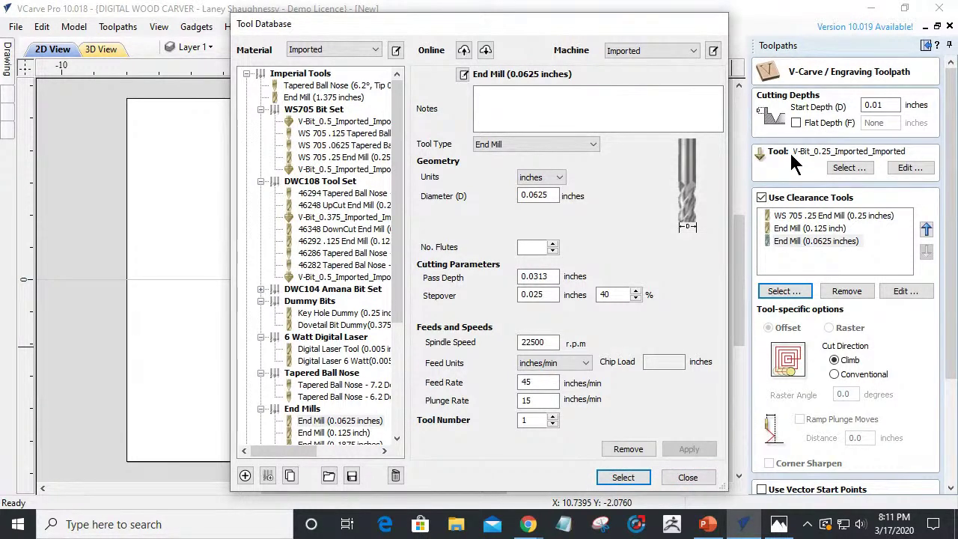
{"action": "left_click", "coordinate": [692, 480]}
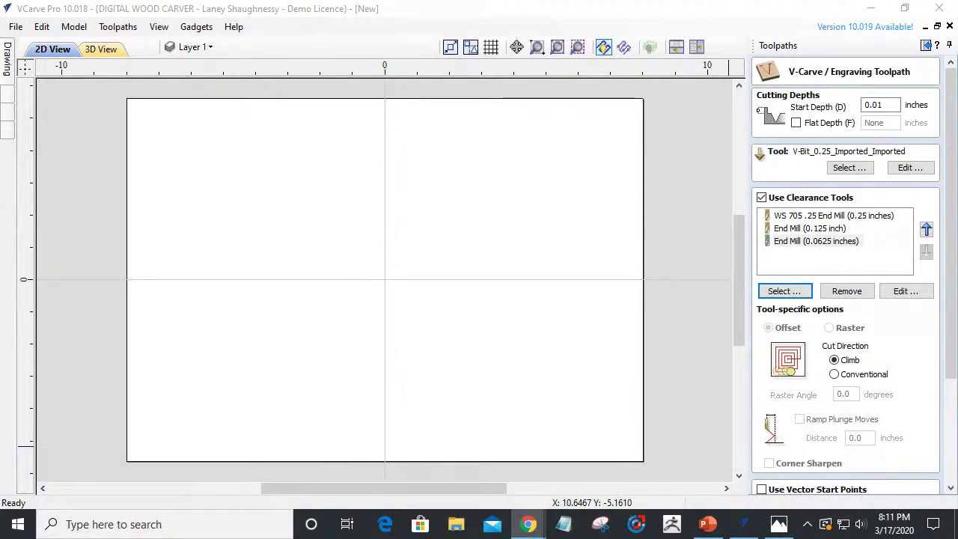
Draw a 3 by 3 inch square-cornered rectangle centred on the material at X 0, Y 0.
{"action": "mouse_move", "coordinate": [8, 56]}
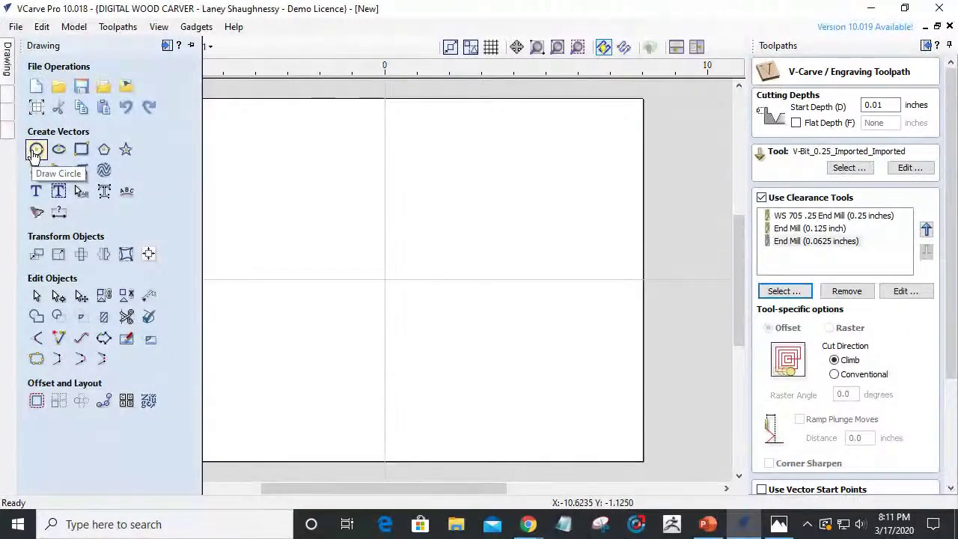
{"action": "left_click", "coordinate": [81, 149]}
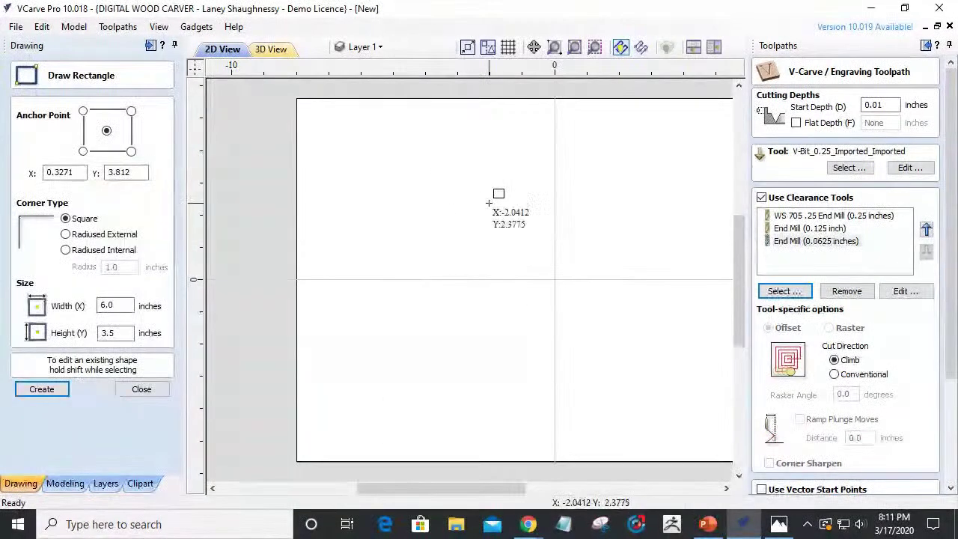
{"action": "double_click", "coordinate": [112, 306]}
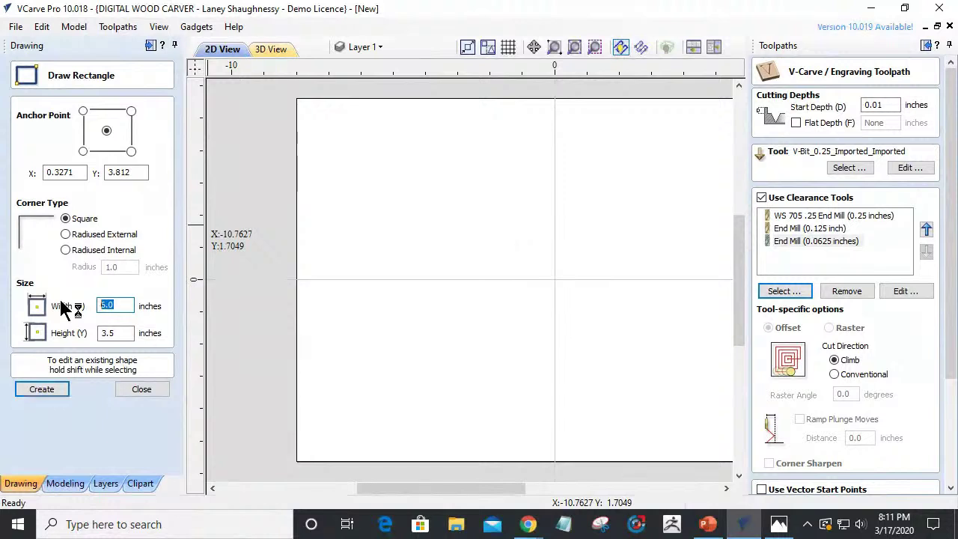
{"action": "type", "text": "3"}
{"action": "key", "text": "Tab"}
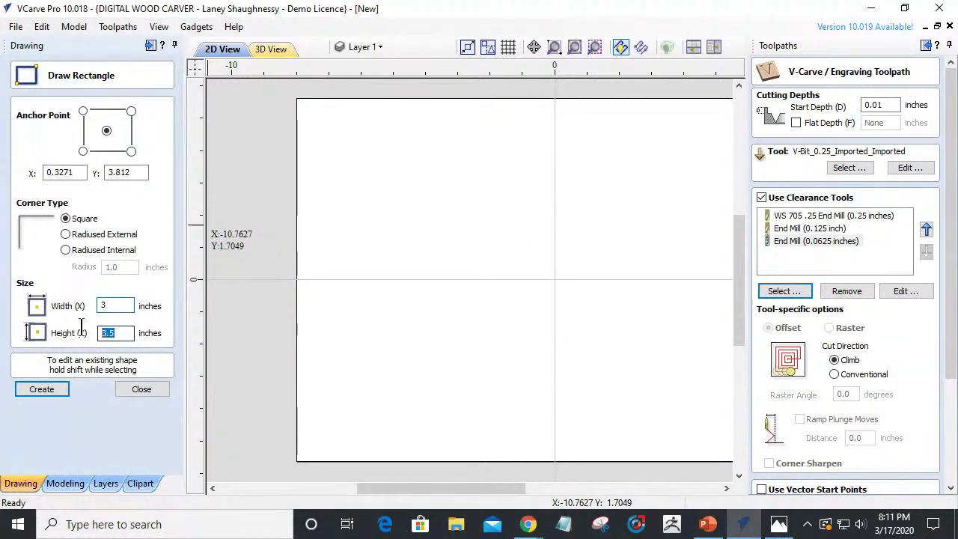
{"action": "left_click", "coordinate": [553, 279]}
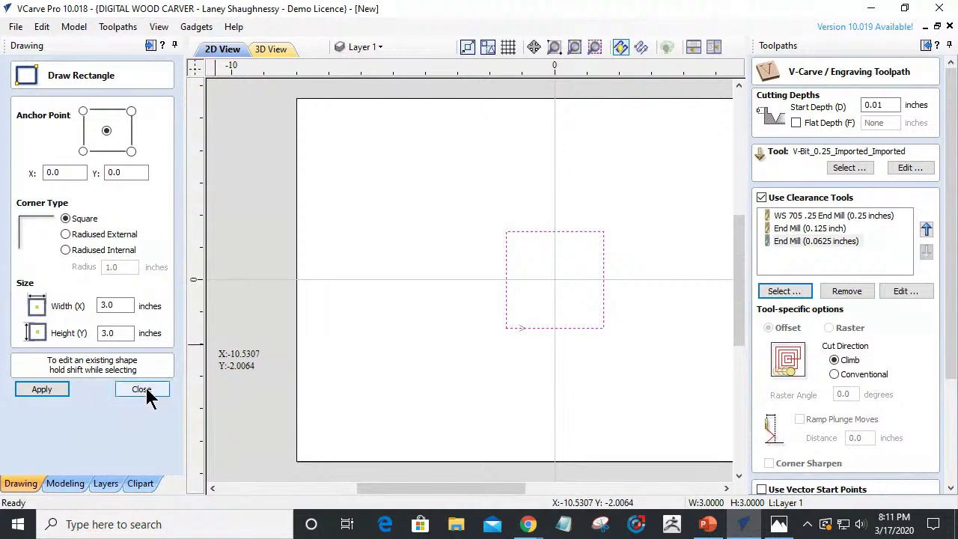
Draw two circles centred on the square at X 0, Y 0, with diameters of 0.8 and 2.2 inches.
{"action": "left_click", "coordinate": [142, 389]}
{"action": "scroll", "coordinate": [626, 273], "scroll_direction": "up", "scroll_amount": 3}
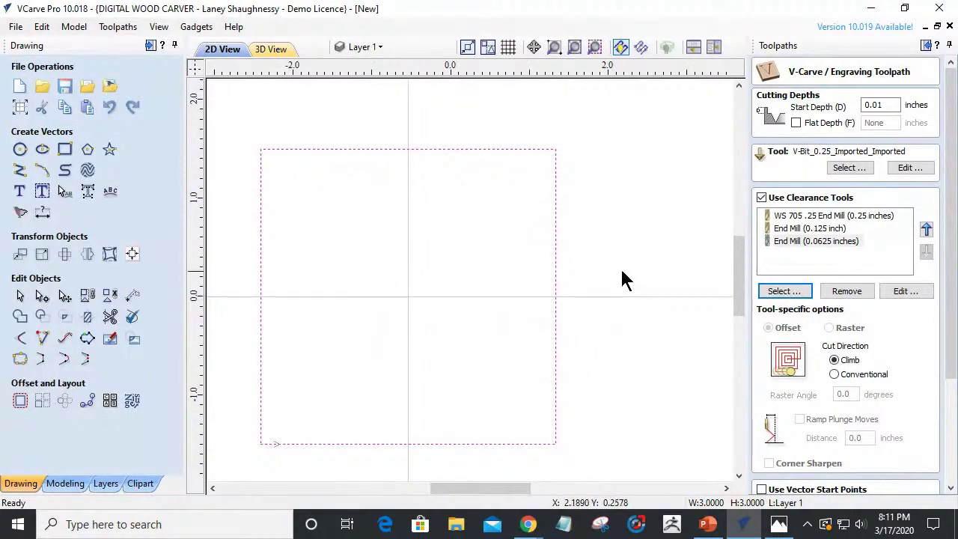
{"action": "scroll", "coordinate": [618, 271], "scroll_direction": "down", "scroll_amount": 2}
{"action": "scroll", "coordinate": [561, 355], "scroll_direction": "up", "scroll_amount": 1}
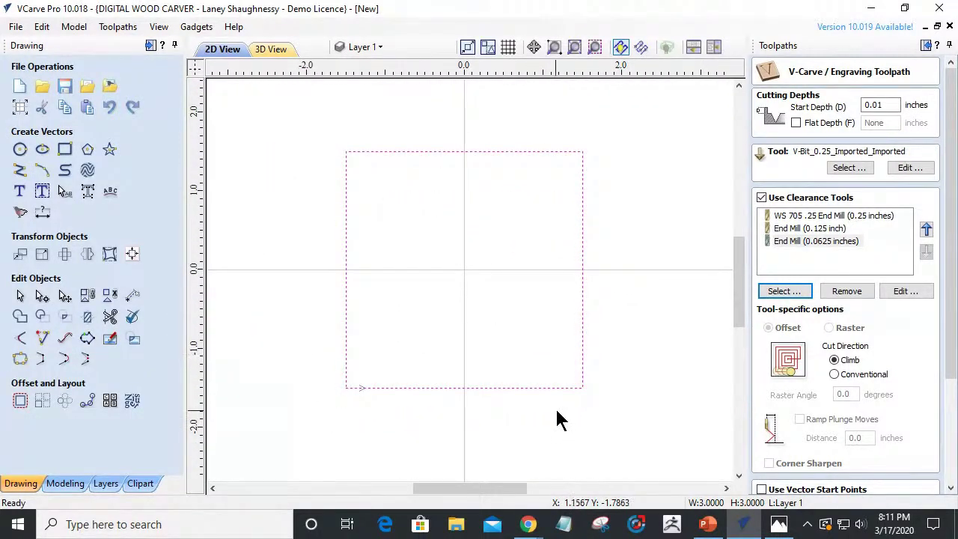
{"action": "left_click", "coordinate": [20, 151]}
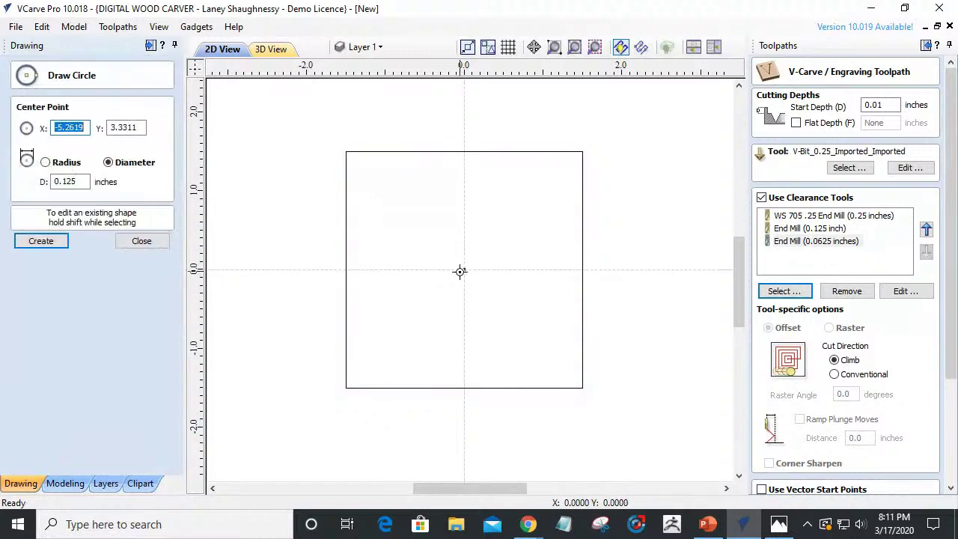
{"action": "left_click_drag", "start_coordinate": [465, 271], "coordinate": [540, 315]}
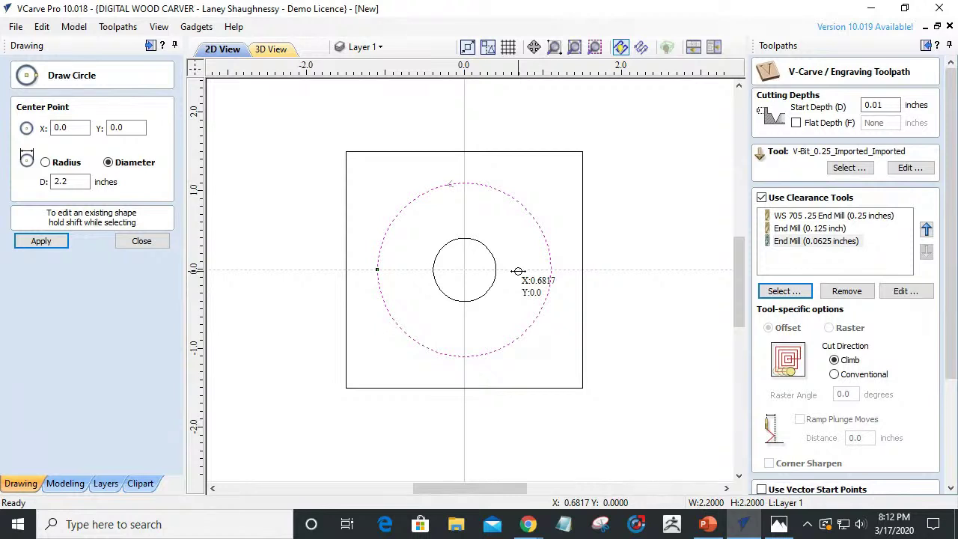
{"action": "left_click", "coordinate": [132, 241]}
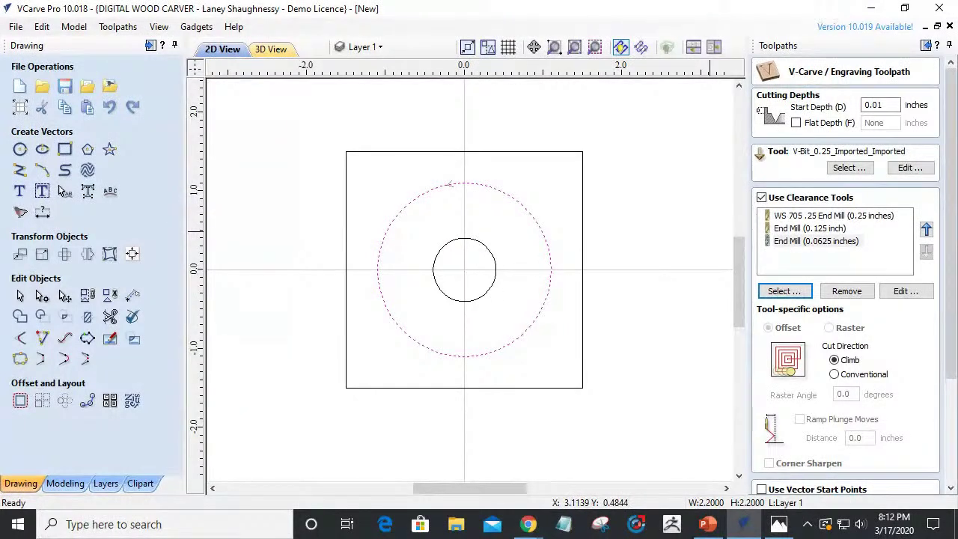
Switch to Chrome, examine the wood trim rosette reference images for their ring profiles, and return to VCarve Pro.
{"action": "key", "text": "alt+Tab"}
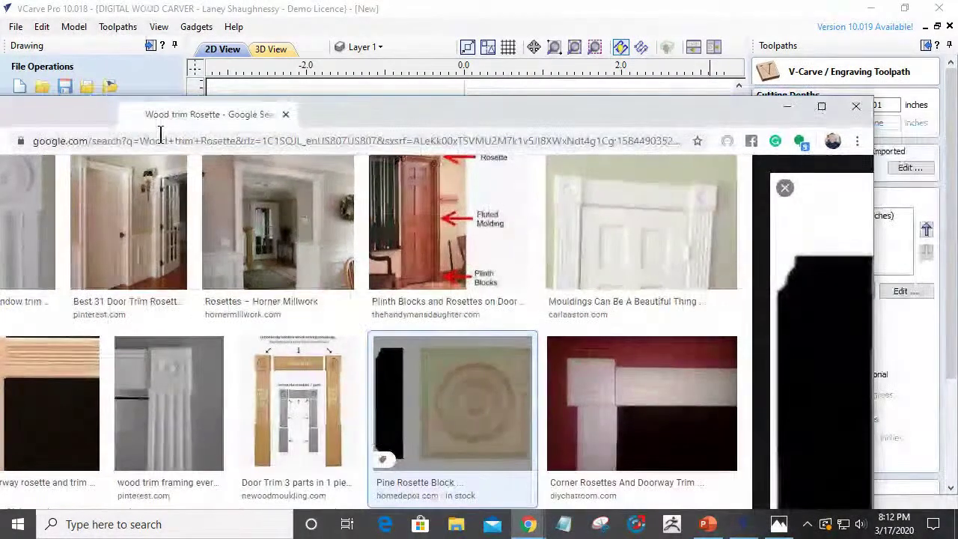
{"action": "double_click", "coordinate": [160, 122]}
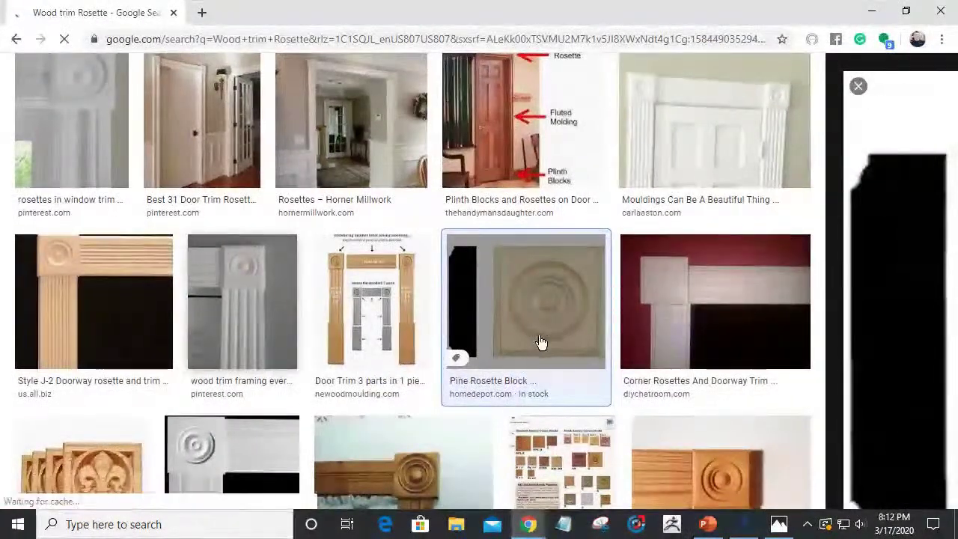
{"action": "scroll", "coordinate": [523, 349], "scroll_direction": "down", "scroll_amount": 1}
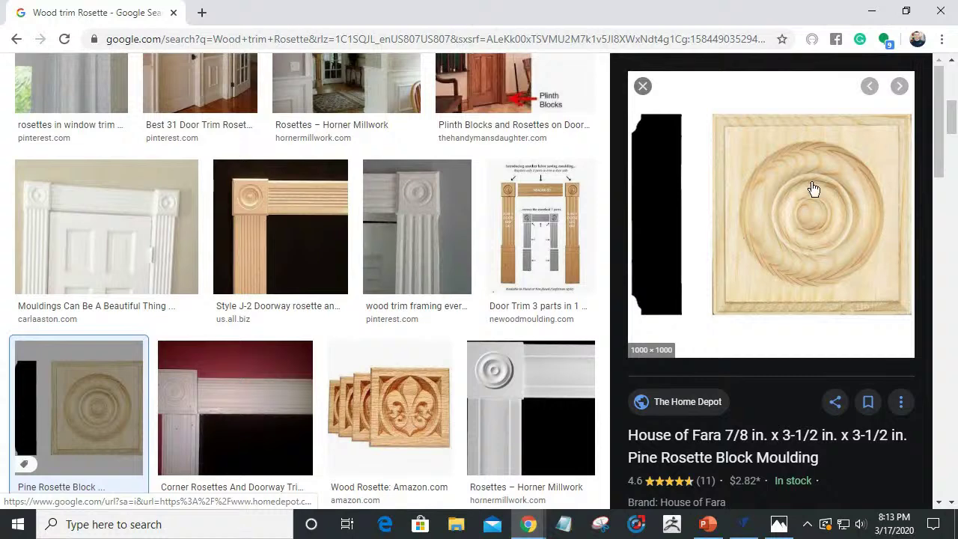
{"action": "left_click", "coordinate": [389, 419]}
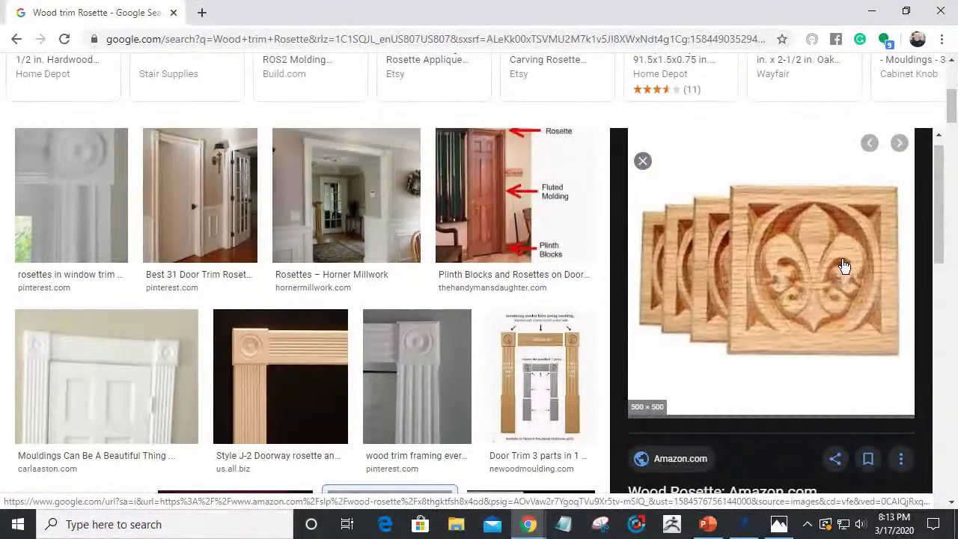
{"action": "left_click", "coordinate": [418, 341]}
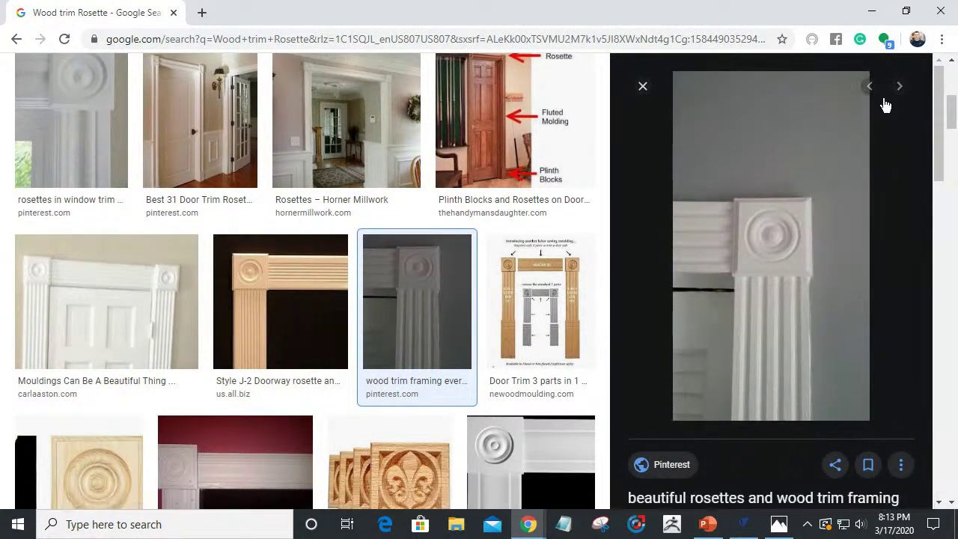
{"action": "scroll", "coordinate": [888, 108], "scroll_direction": "down", "scroll_amount": 2}
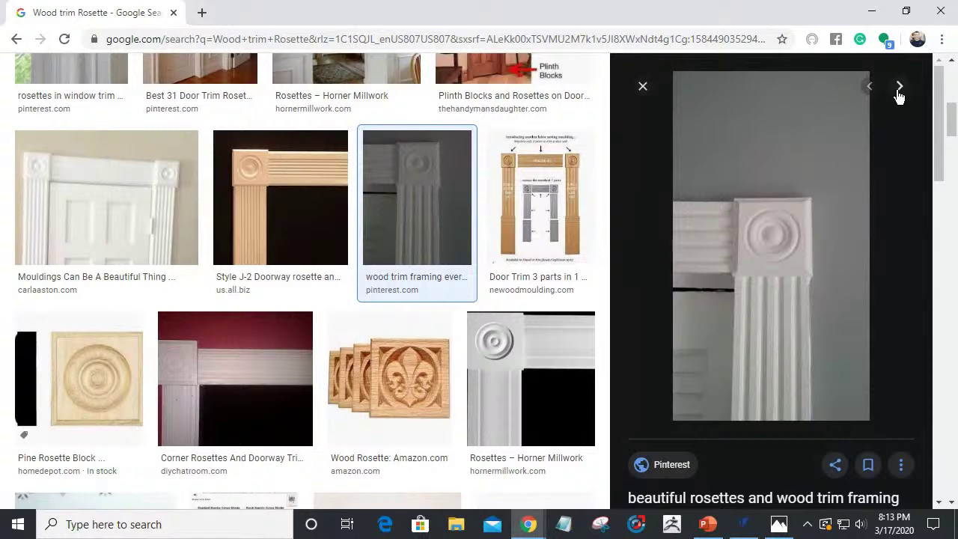
{"action": "left_click", "coordinate": [641, 87]}
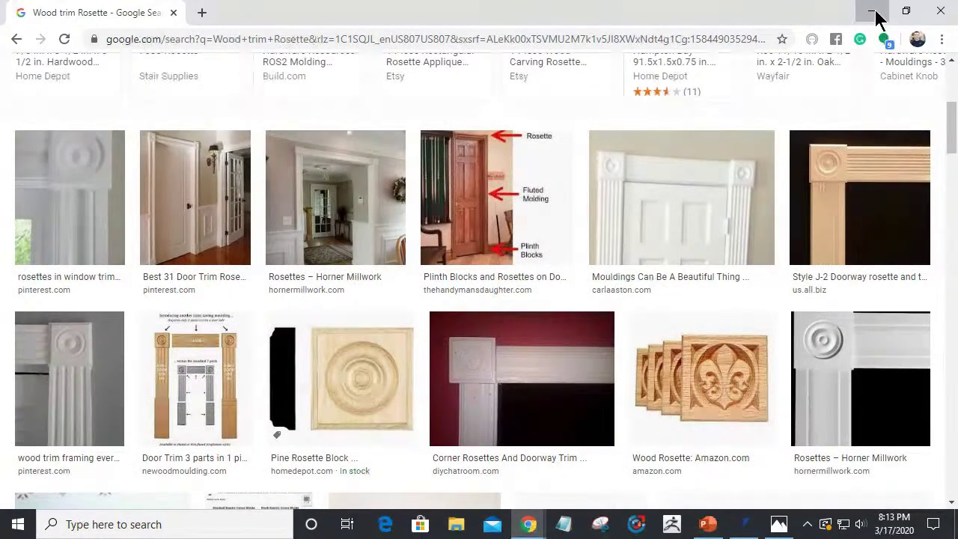
{"action": "left_click", "coordinate": [872, 12]}
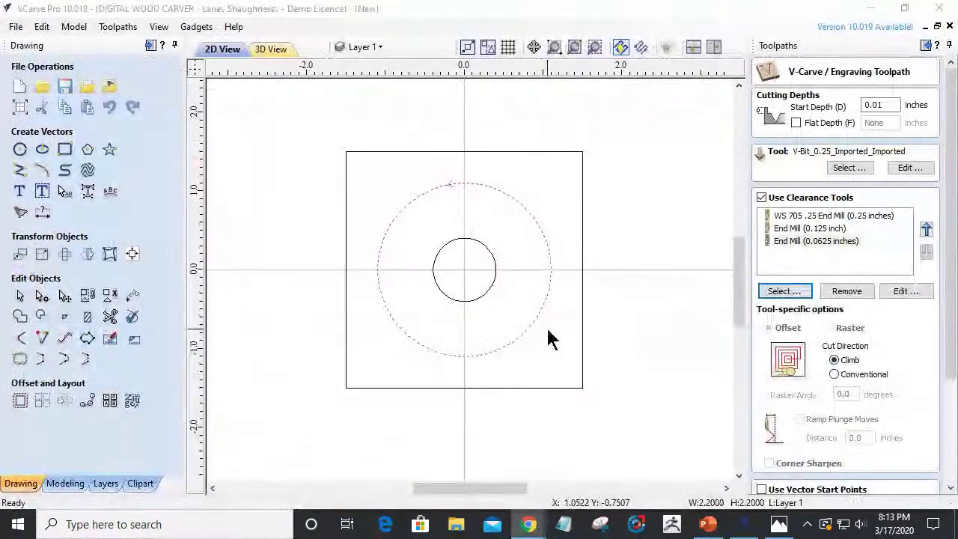
Draw a 0.3 inch diameter circle centred at X 0, Y 0 inside the existing circles.
{"action": "left_click", "coordinate": [20, 149]}
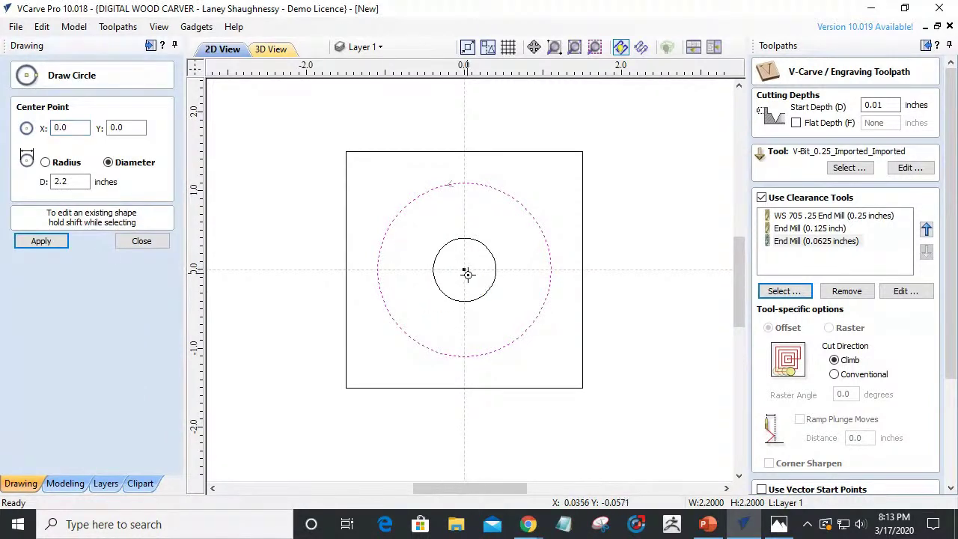
{"action": "left_click_drag", "start_coordinate": [470, 275], "coordinate": [473, 279]}
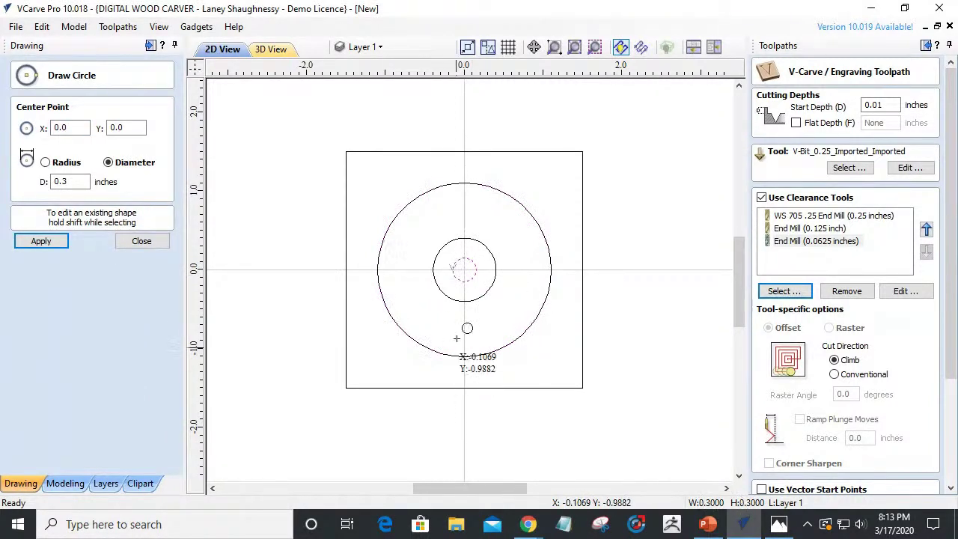
{"action": "left_click", "coordinate": [142, 240]}
Scale the 0.8 inch circle about its centre to a diameter of about 1.12 inches.
{"action": "left_click", "coordinate": [443, 295]}
{"action": "left_click", "coordinate": [443, 295]}
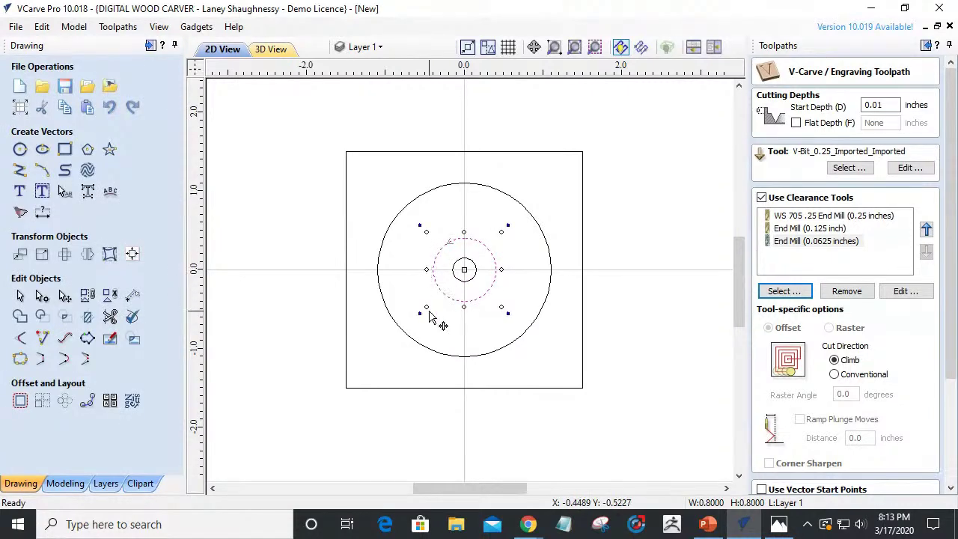
{"action": "left_click_drag", "start_coordinate": [425, 309], "coordinate": [420, 314]}
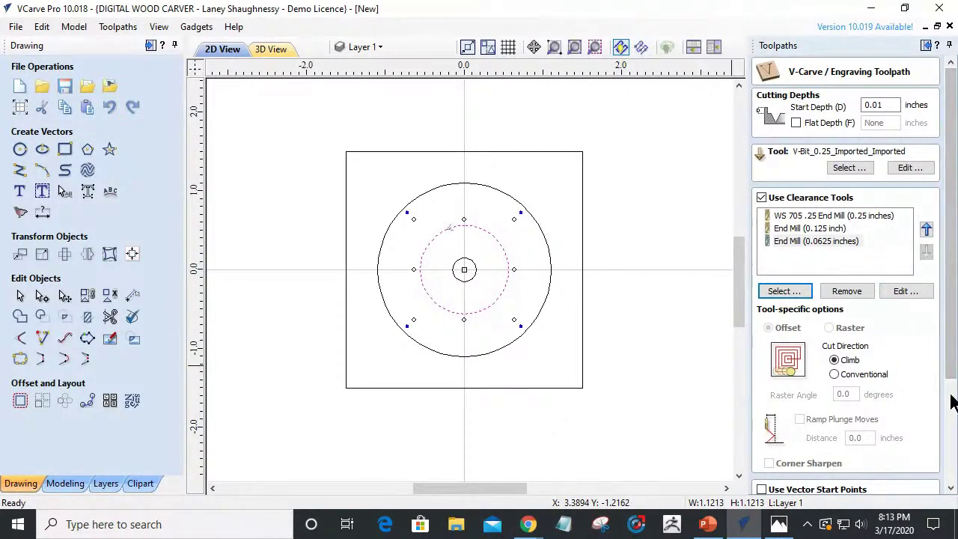
Close the V-Carve toolpath uncalculated and set up a 2D Profile toolpath with 0.25 inch cut depth and the WS2050RO (3/8") tool.
{"action": "left_click_drag", "start_coordinate": [952, 352], "coordinate": [952, 458]}
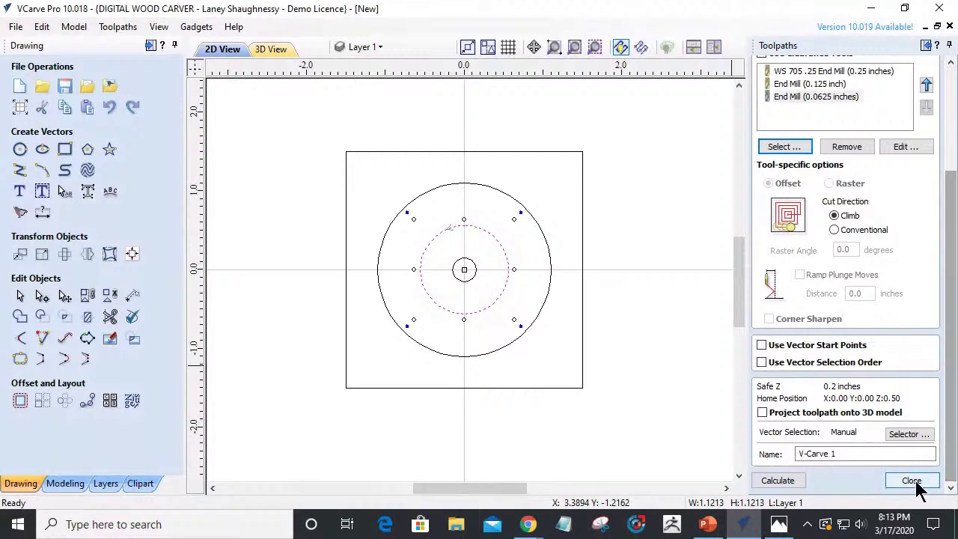
{"action": "left_click", "coordinate": [919, 483]}
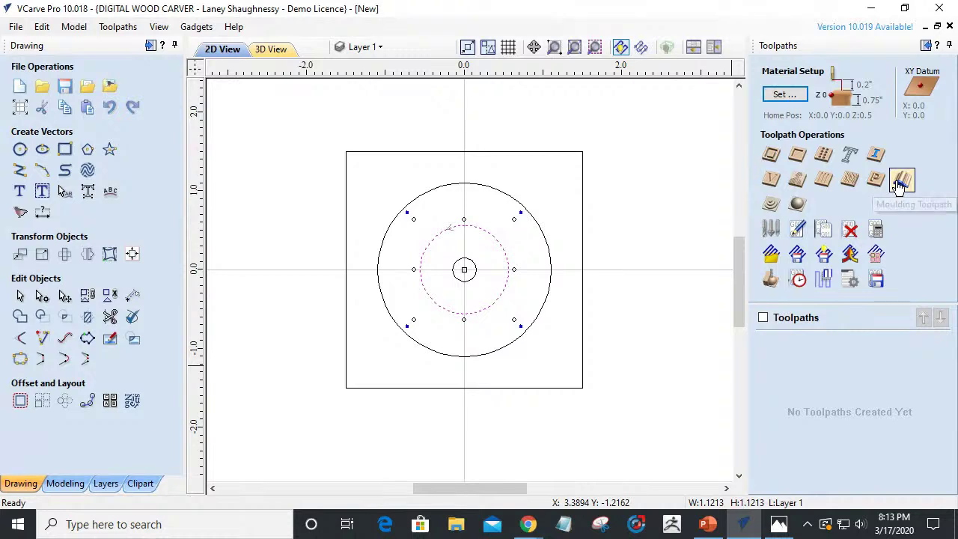
{"action": "left_click", "coordinate": [771, 157]}
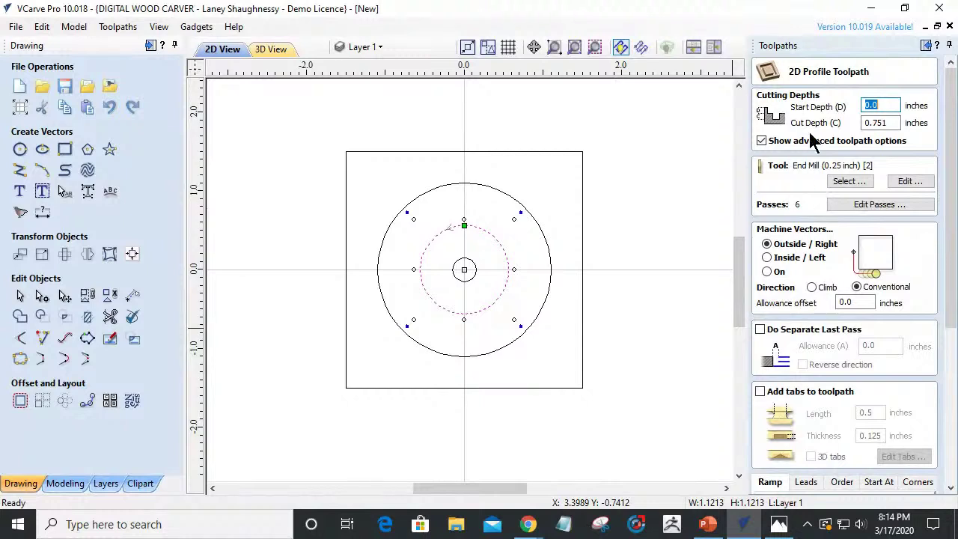
{"action": "key", "text": "Tab"}
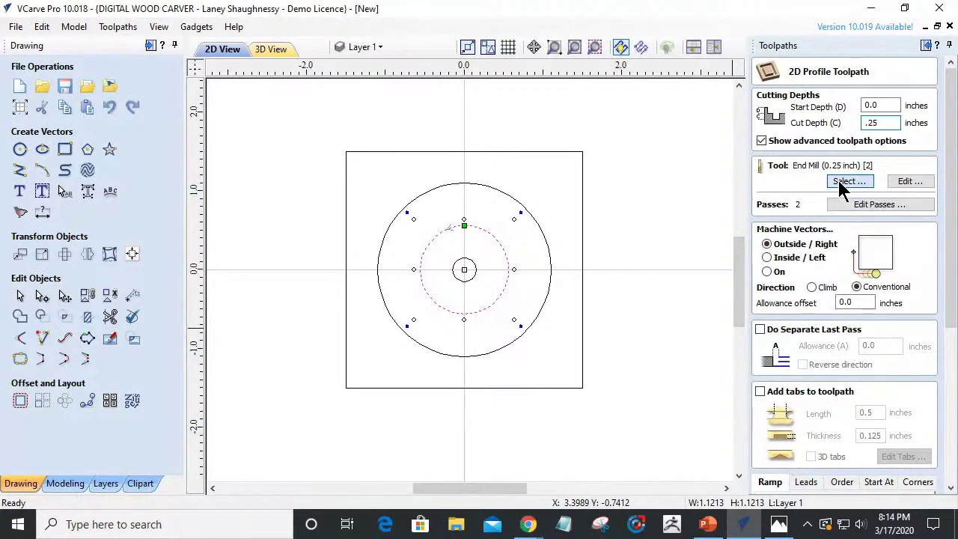
{"action": "left_click", "coordinate": [848, 181]}
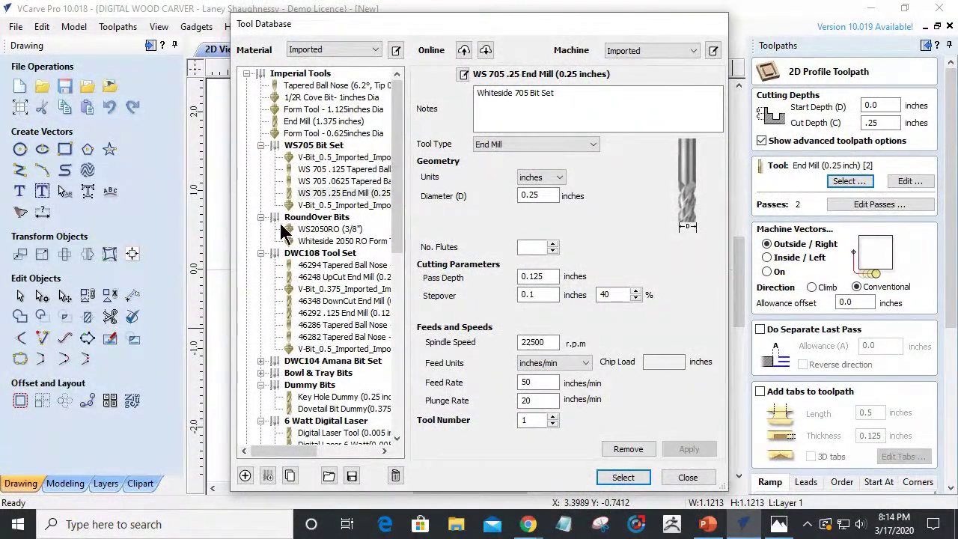
{"action": "left_click", "coordinate": [309, 230]}
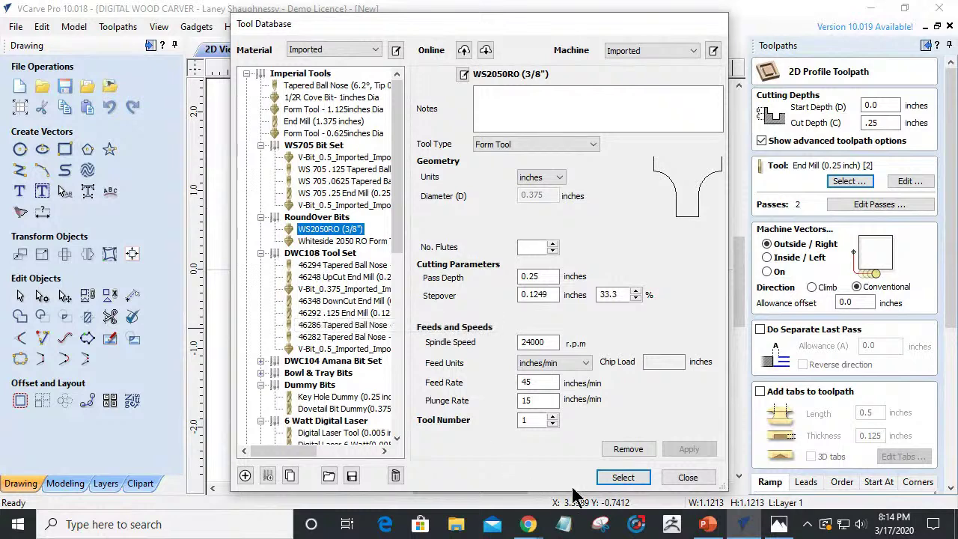
{"action": "left_click", "coordinate": [623, 478]}
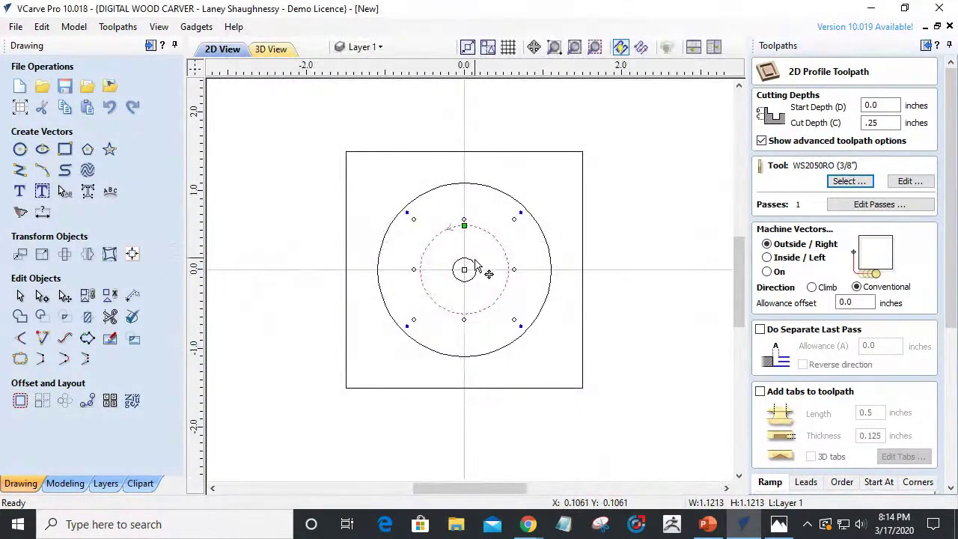
Calculate the profile toolpath on the outside of the small 0.3 inch centre circle.
{"action": "left_click", "coordinate": [473, 277]}
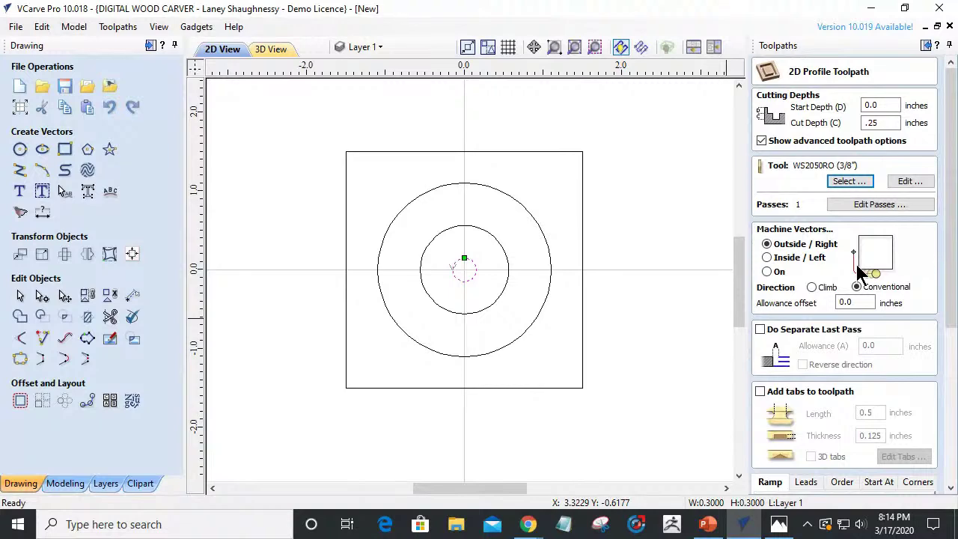
{"action": "left_click_drag", "start_coordinate": [949, 298], "coordinate": [940, 482]}
{"action": "left_click", "coordinate": [767, 485]}
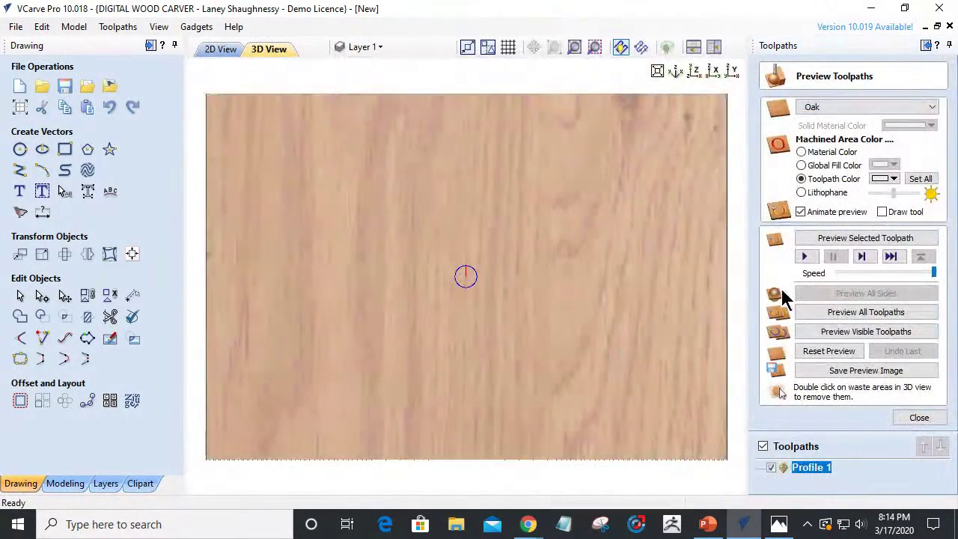
Preview the centre circle's profile toolpath in the material and inspect the roundover cut up close.
{"action": "left_click", "coordinate": [834, 238]}
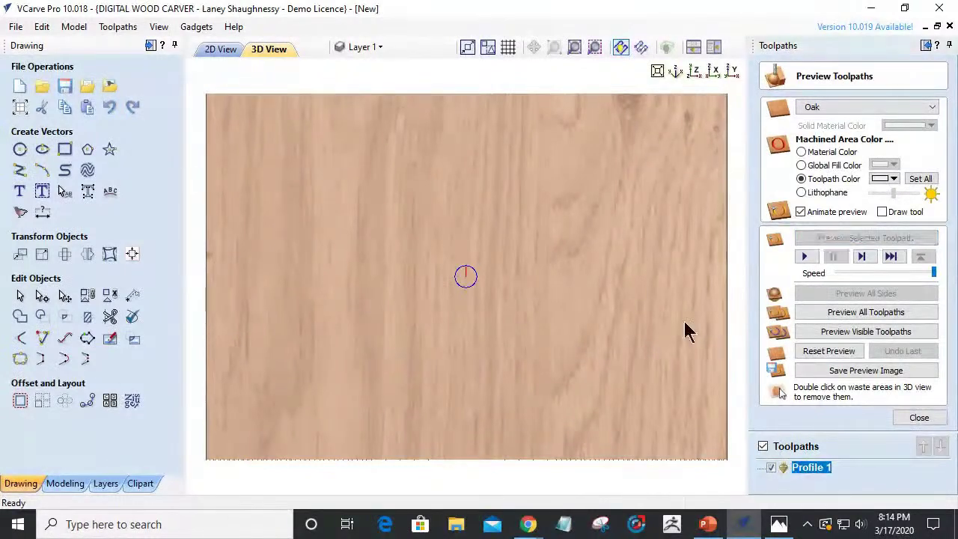
{"action": "left_click_drag", "start_coordinate": [491, 441], "coordinate": [445, 341]}
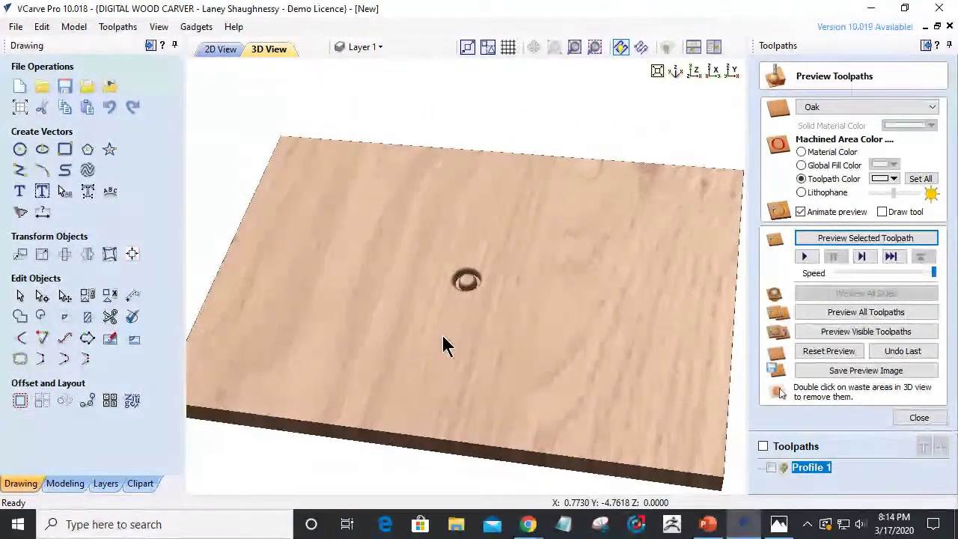
{"action": "scroll", "coordinate": [452, 288], "scroll_direction": "up", "scroll_amount": 3}
{"action": "scroll", "coordinate": [452, 288], "scroll_direction": "up", "scroll_amount": 3}
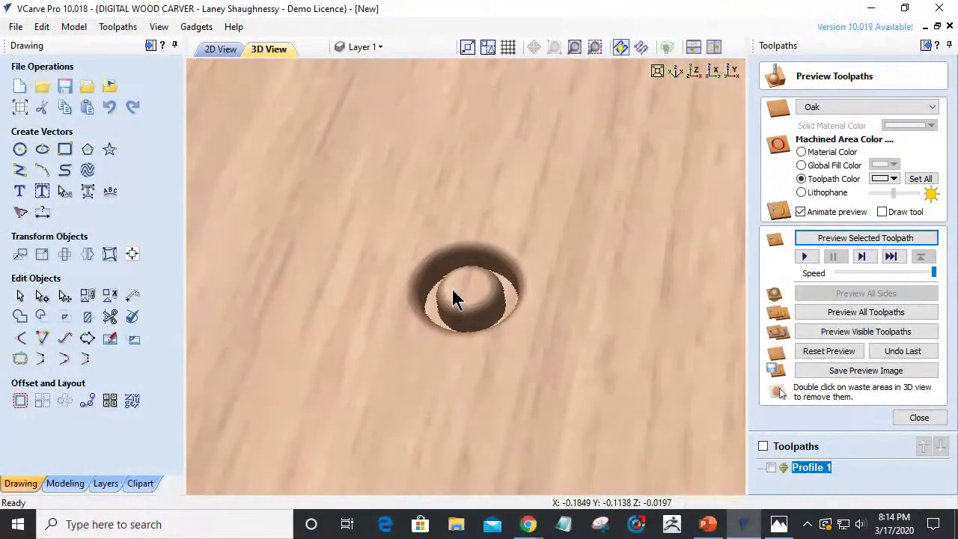
{"action": "scroll", "coordinate": [452, 288], "scroll_direction": "down", "scroll_amount": 3}
{"action": "left_click_drag", "start_coordinate": [452, 289], "coordinate": [458, 337]}
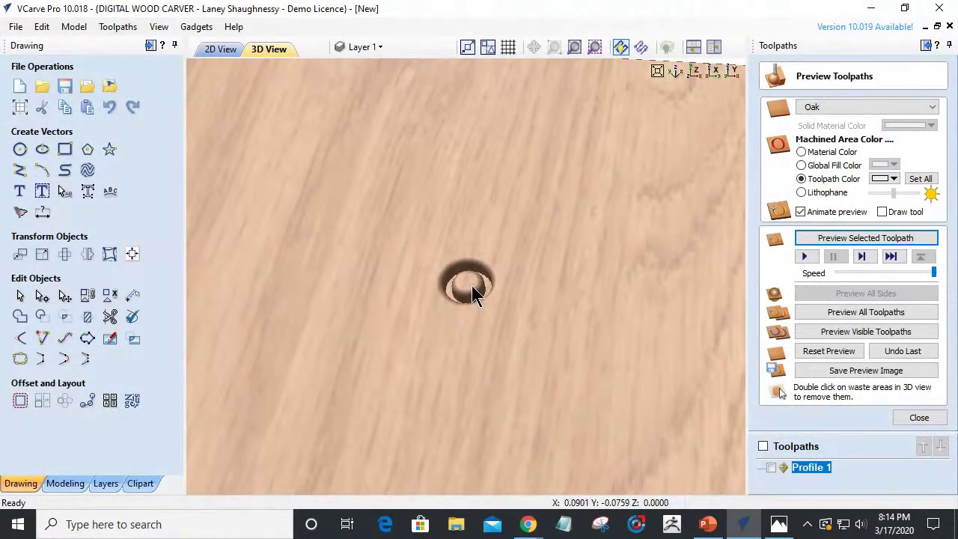
Calculate and preview a Profile toolpath outside the middle circle, 0.25 inch deep, using the WS2050RO (3/8") tool.
{"action": "left_click", "coordinate": [214, 51]}
{"action": "left_click", "coordinate": [430, 303]}
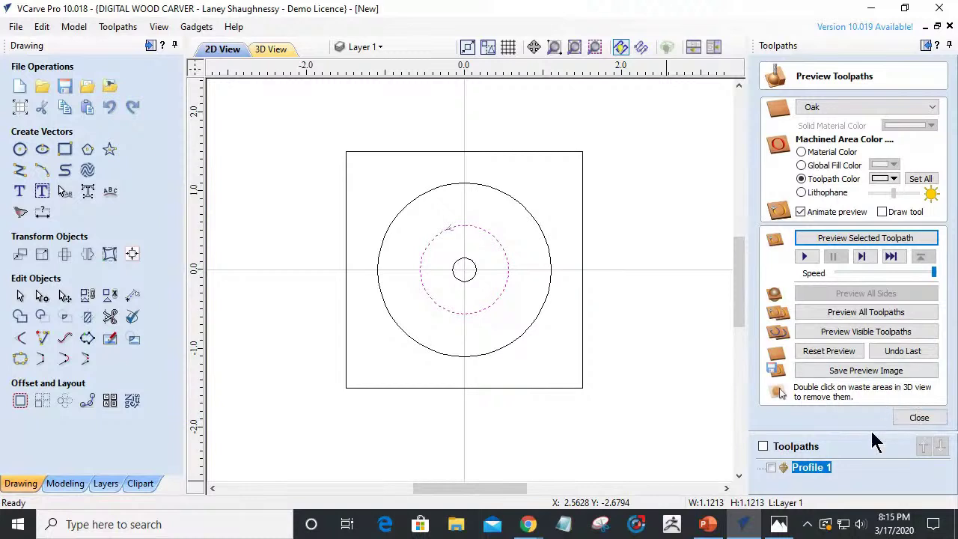
{"action": "left_click", "coordinate": [916, 417]}
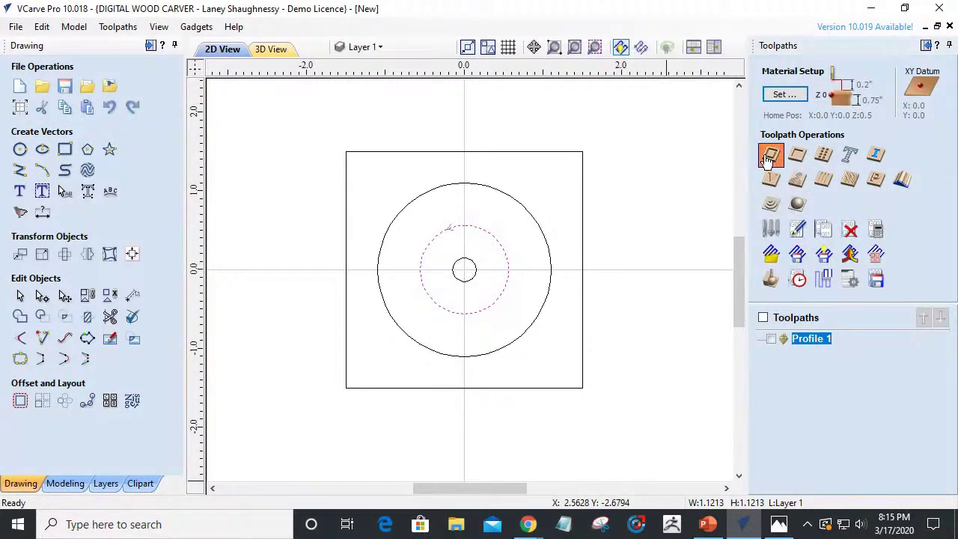
{"action": "left_click", "coordinate": [770, 156]}
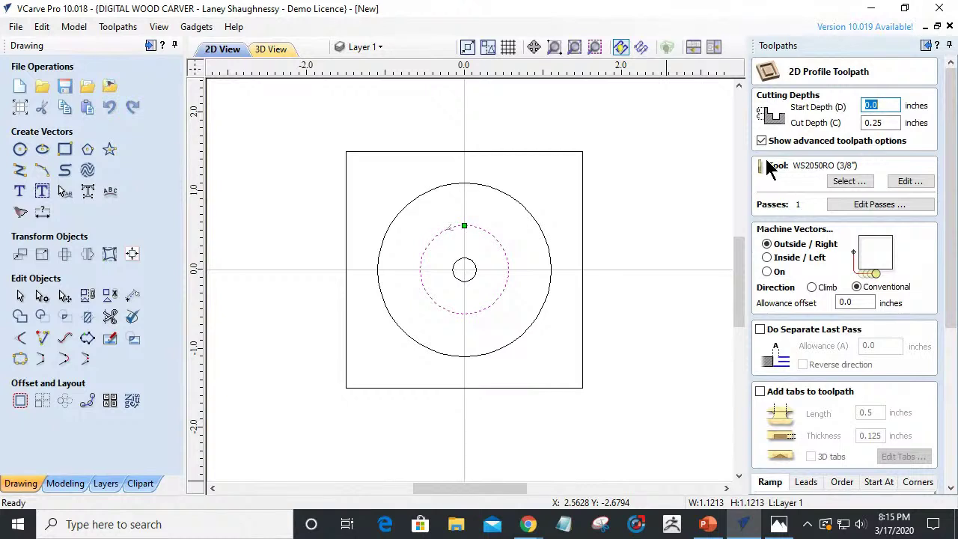
{"action": "left_click", "coordinate": [858, 186]}
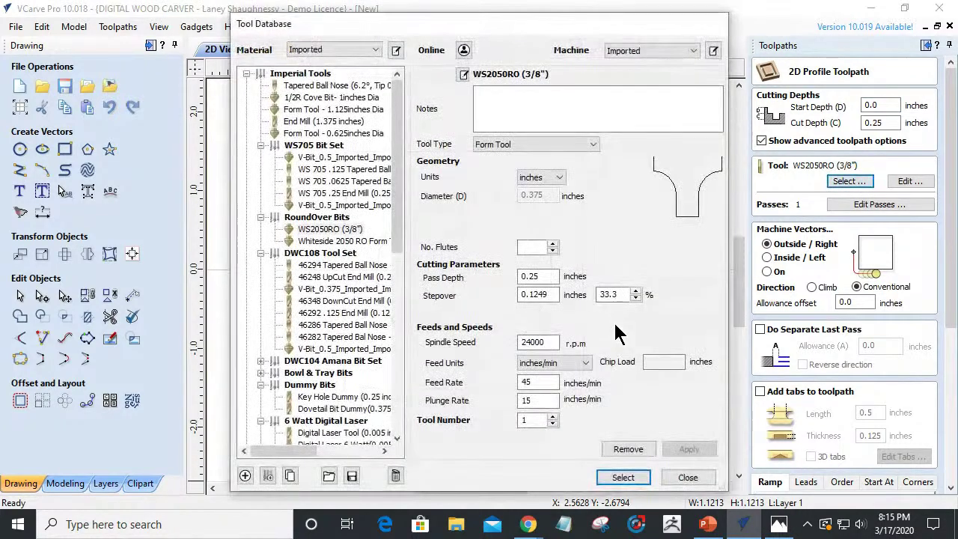
{"action": "left_click", "coordinate": [624, 476]}
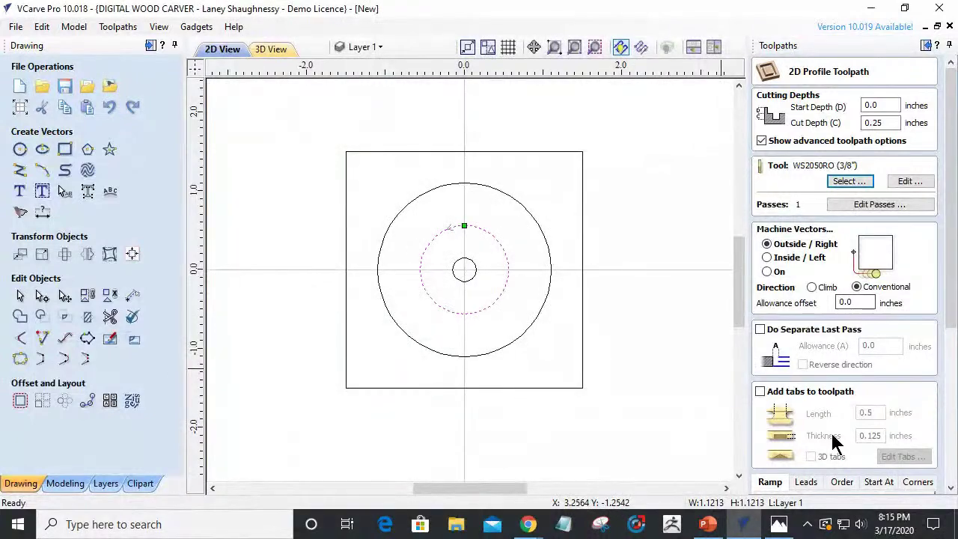
{"action": "scroll", "coordinate": [832, 434], "scroll_direction": "down", "scroll_amount": 3}
{"action": "scroll", "coordinate": [832, 432], "scroll_direction": "down", "scroll_amount": 2}
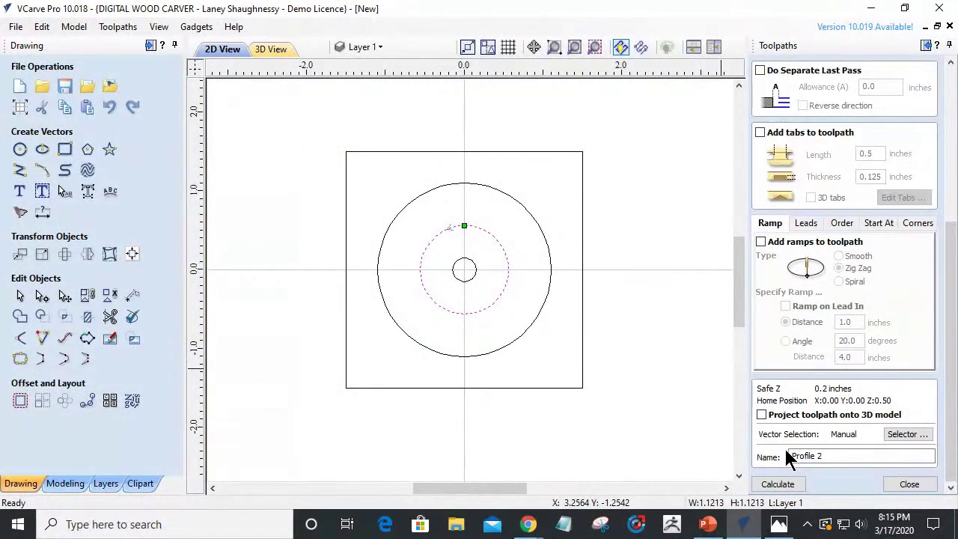
{"action": "left_click", "coordinate": [778, 485]}
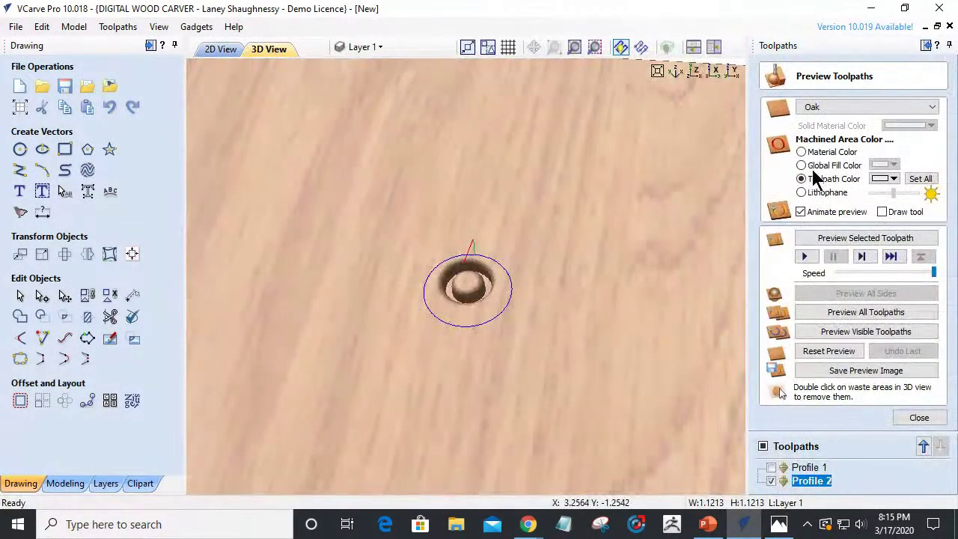
{"action": "left_click", "coordinate": [842, 239]}
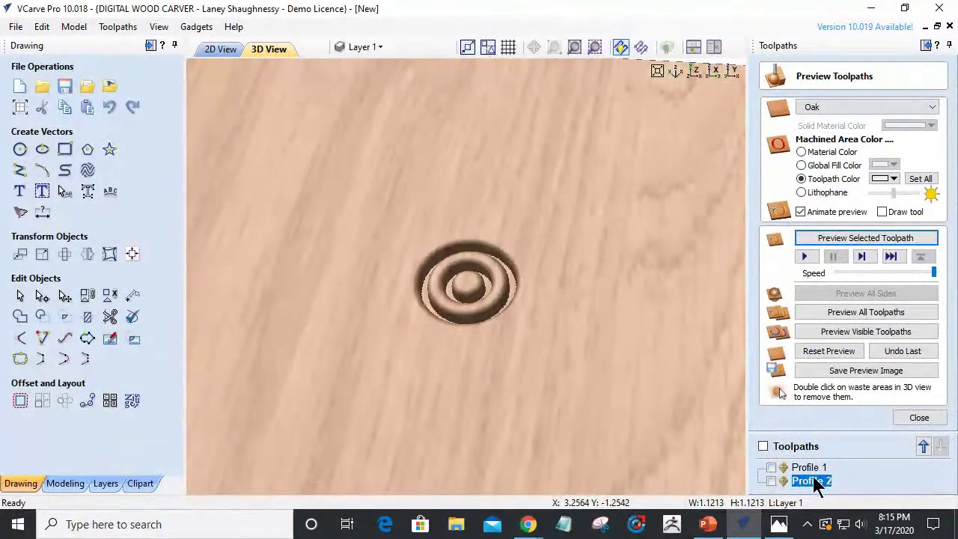
{"action": "left_click", "coordinate": [927, 418]}
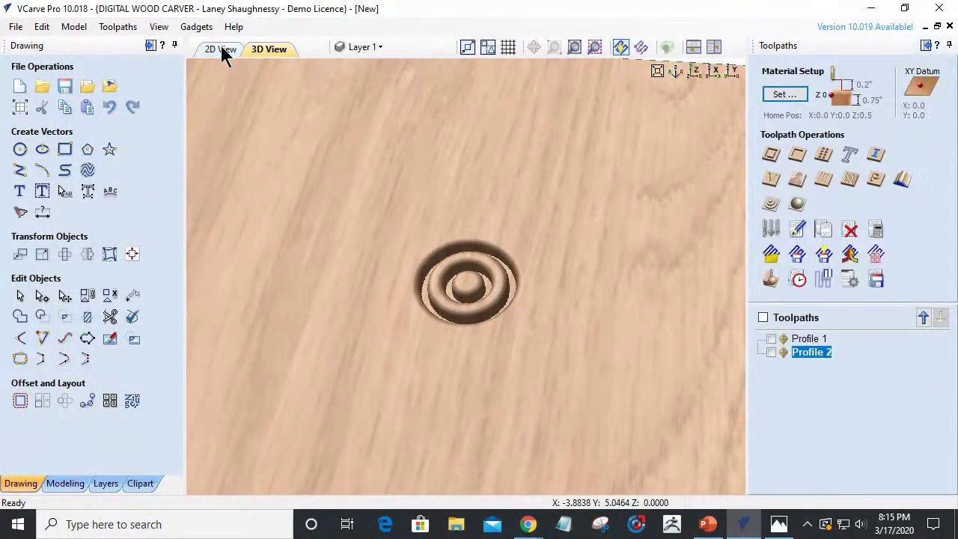
Calculate and preview a Profile toolpath outside the 2.2 inch outer circle with the same tool and 0.25 inch cut depth.
{"action": "left_click", "coordinate": [221, 50]}
{"action": "left_click", "coordinate": [439, 188]}
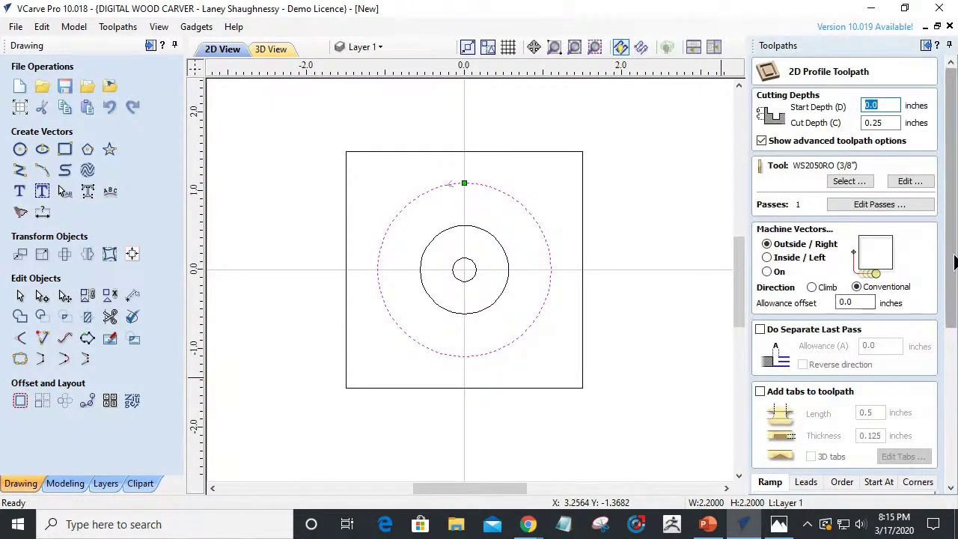
{"action": "scroll", "coordinate": [846, 397], "scroll_direction": "down", "scroll_amount": 5}
{"action": "left_click", "coordinate": [786, 484]}
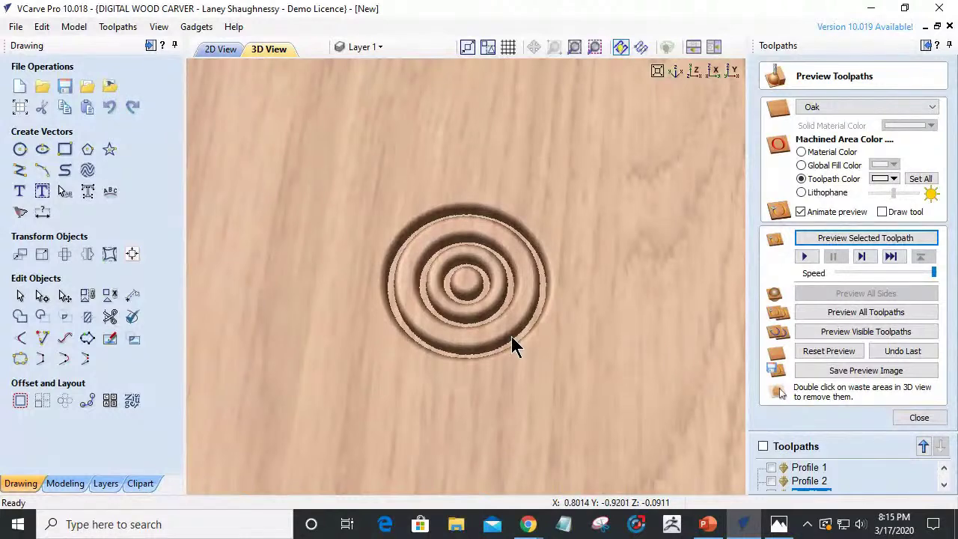
{"action": "left_click", "coordinate": [921, 419]}
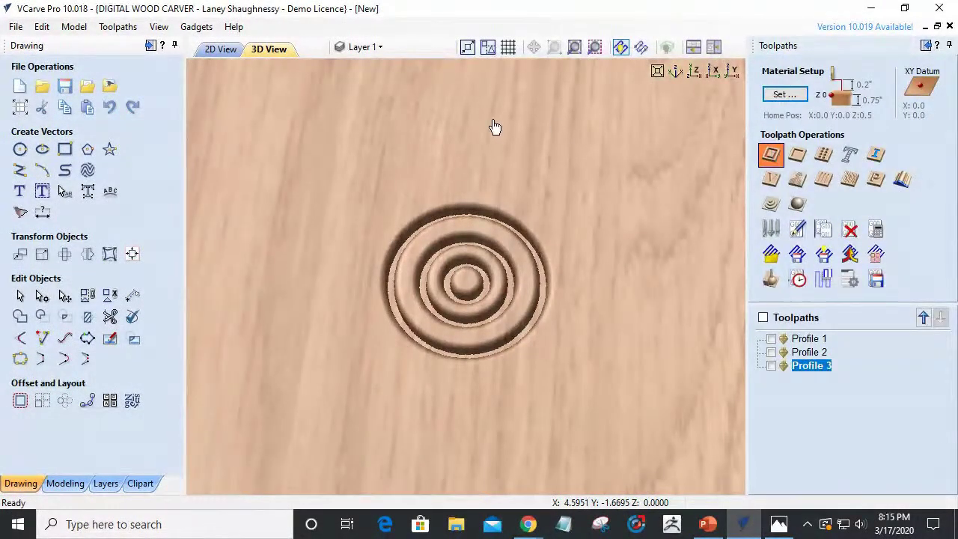
Set up an outside Profile toolpath on the 3 inch square with the 46348 DownCut End Mill (0.25 inches) and 0.75 inch cut depth.
{"action": "left_click", "coordinate": [223, 49]}
{"action": "left_click", "coordinate": [423, 152]}
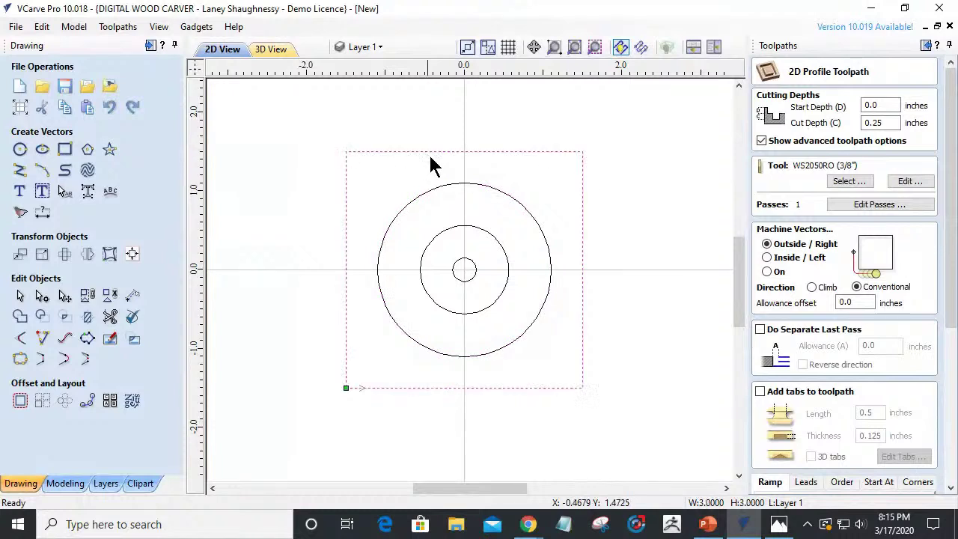
{"action": "left_click_drag", "start_coordinate": [946, 310], "coordinate": [947, 457]}
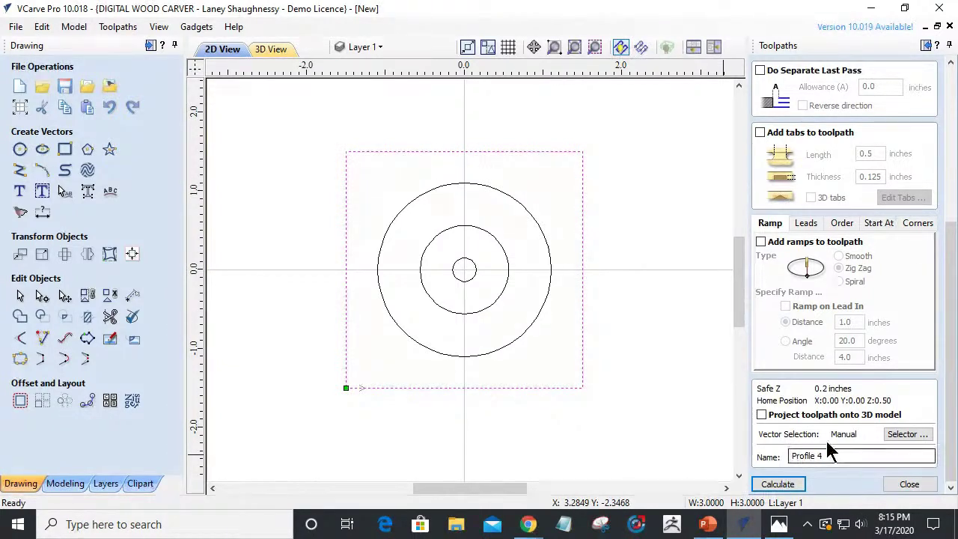
{"action": "scroll", "coordinate": [830, 417], "scroll_direction": "up", "scroll_amount": 8}
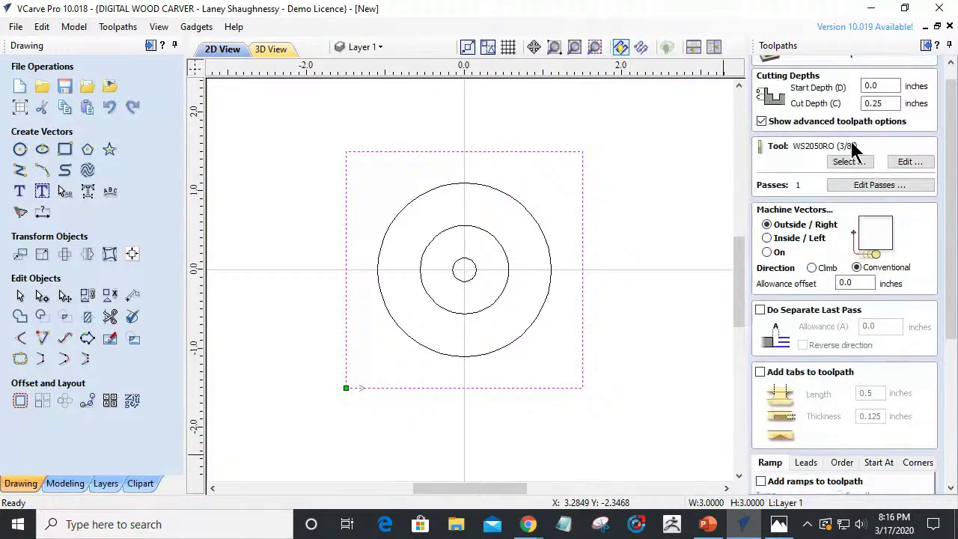
{"action": "left_click", "coordinate": [841, 170]}
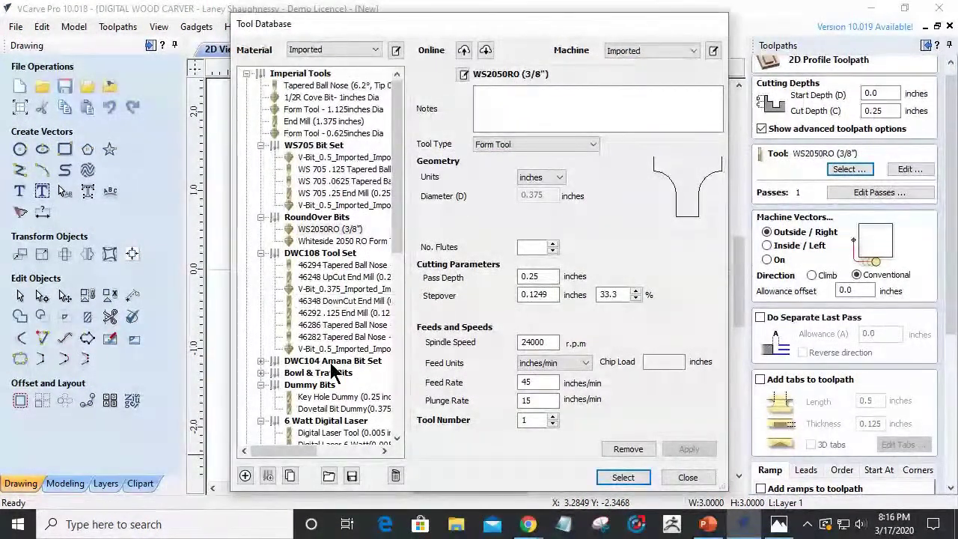
{"action": "left_click", "coordinate": [329, 301]}
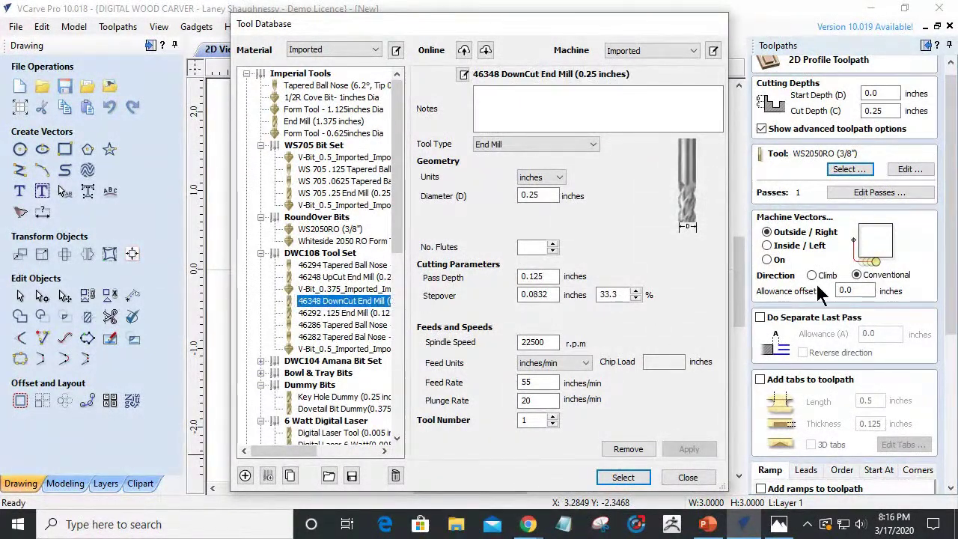
{"action": "left_click", "coordinate": [622, 477]}
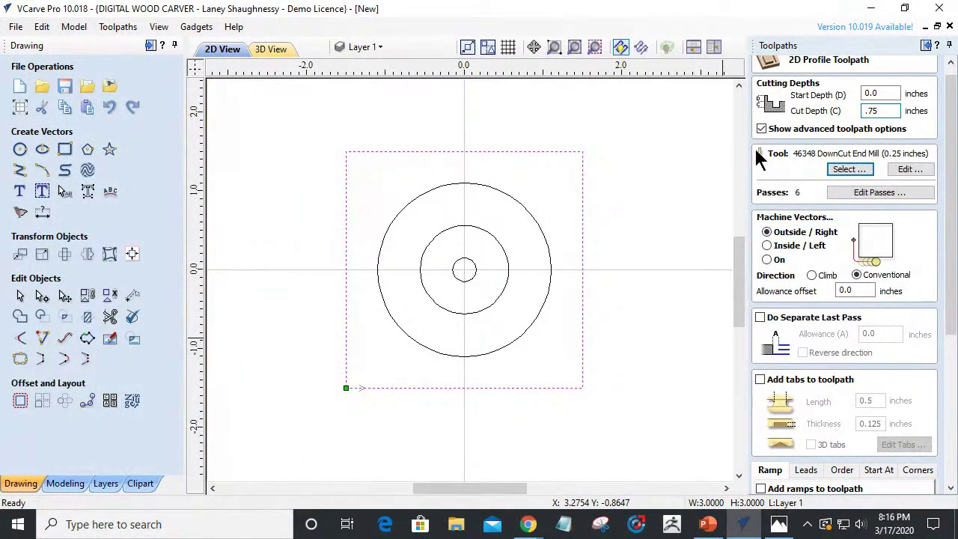
Calculate and preview the square's cutout toolpath, and remove the waste material around the finished rosette.
{"action": "scroll", "coordinate": [932, 445], "scroll_direction": "down", "scroll_amount": 5}
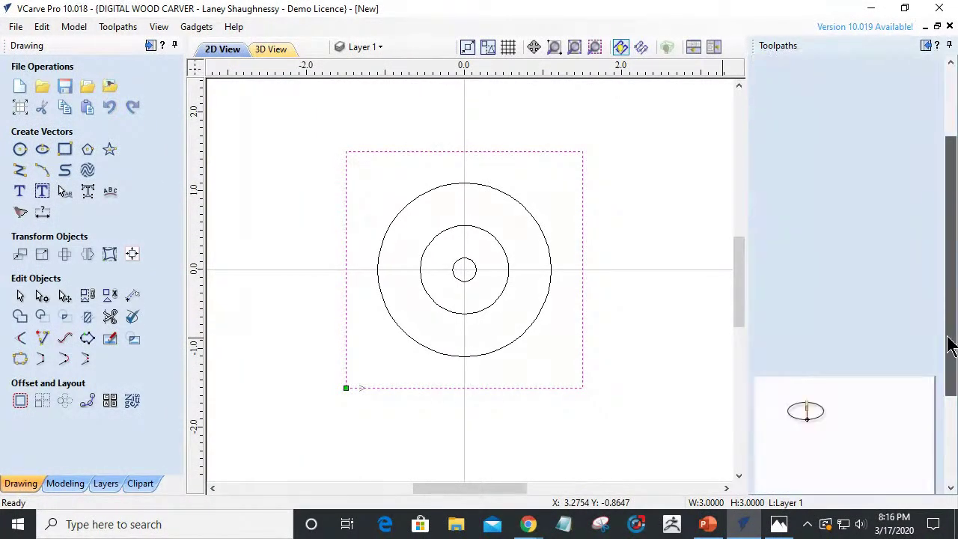
{"action": "left_click", "coordinate": [778, 484]}
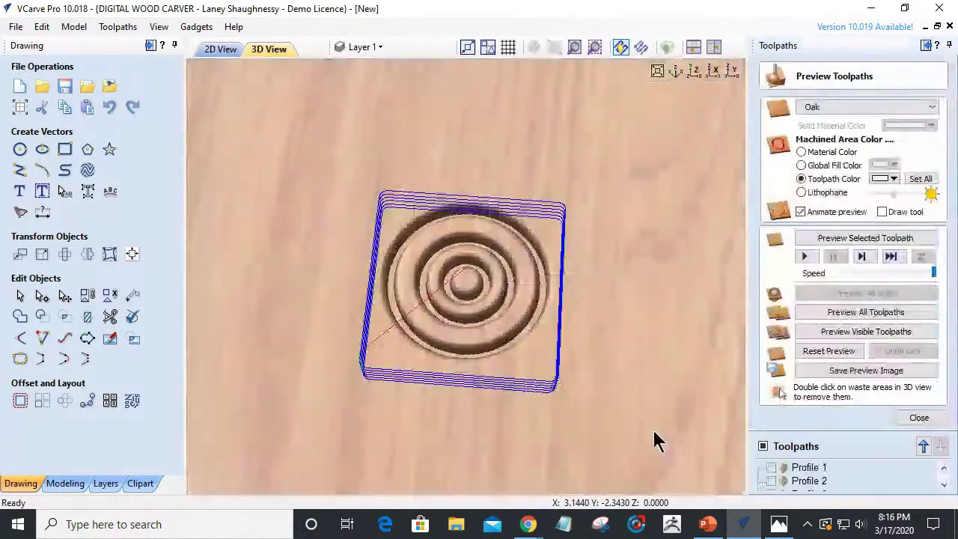
{"action": "left_click", "coordinate": [900, 239]}
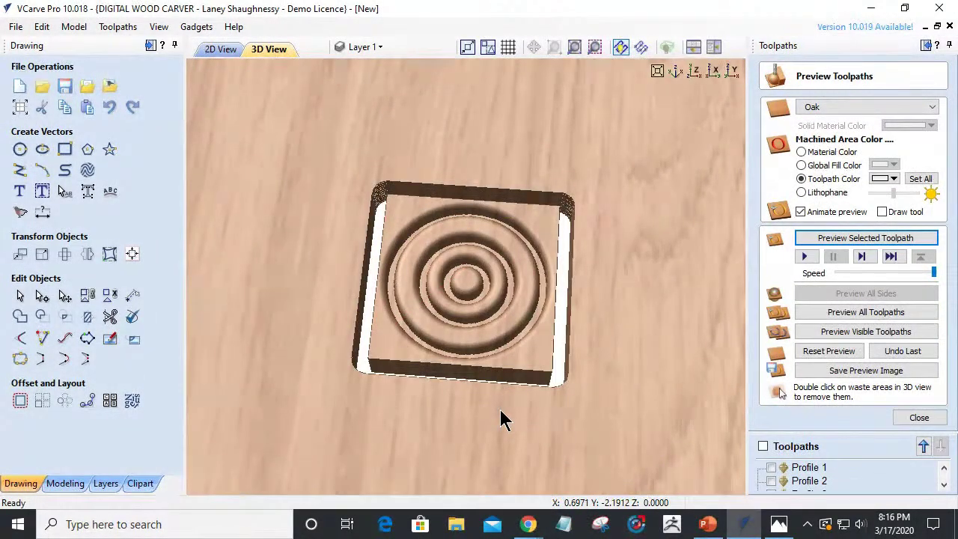
{"action": "double_click", "coordinate": [501, 419]}
{"action": "mouse_move", "coordinate": [470, 374]}
{"action": "left_mouse_down"}
{"action": "mouse_move", "coordinate": [513, 487]}
{"action": "mouse_move", "coordinate": [479, 317]}
{"action": "mouse_move", "coordinate": [481, 327]}
{"action": "left_mouse_up"}
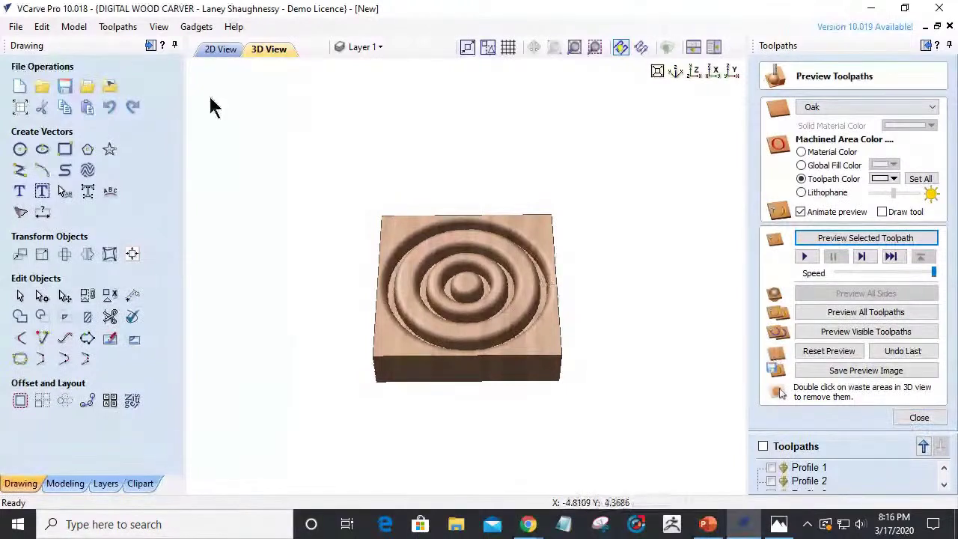
Close the preview and draw a 0.5 inch diameter circle in the 2D drawing, outside the square's upper left side.
{"action": "left_click", "coordinate": [209, 49]}
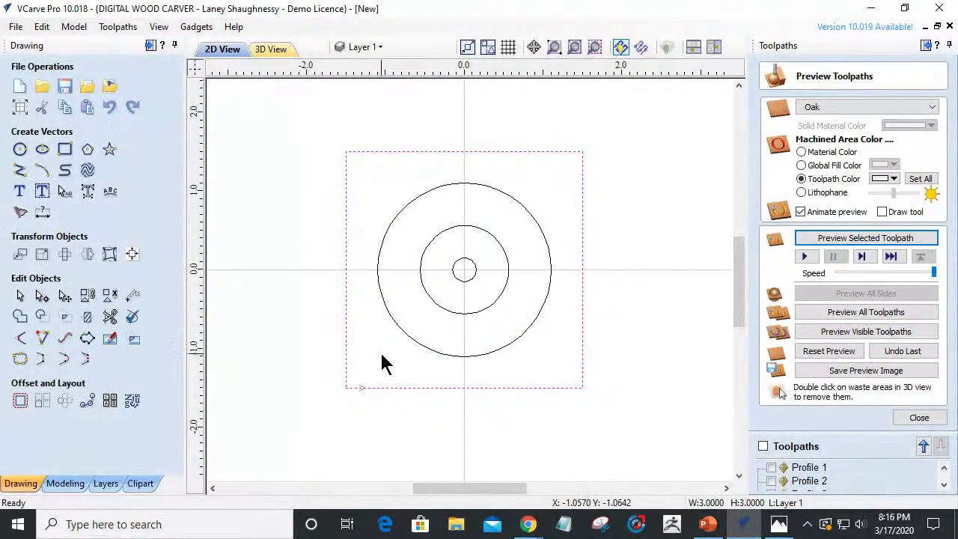
{"action": "left_click", "coordinate": [919, 417]}
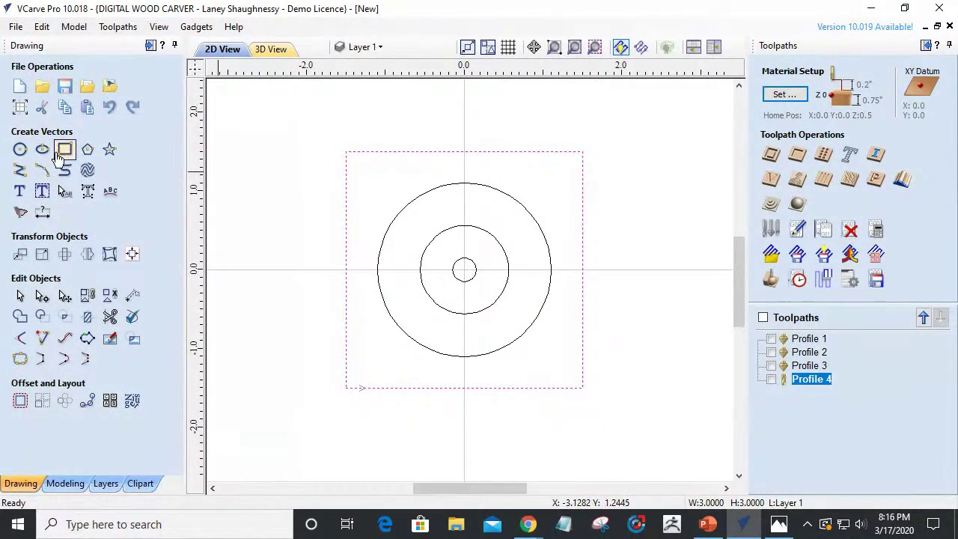
{"action": "left_click", "coordinate": [21, 150]}
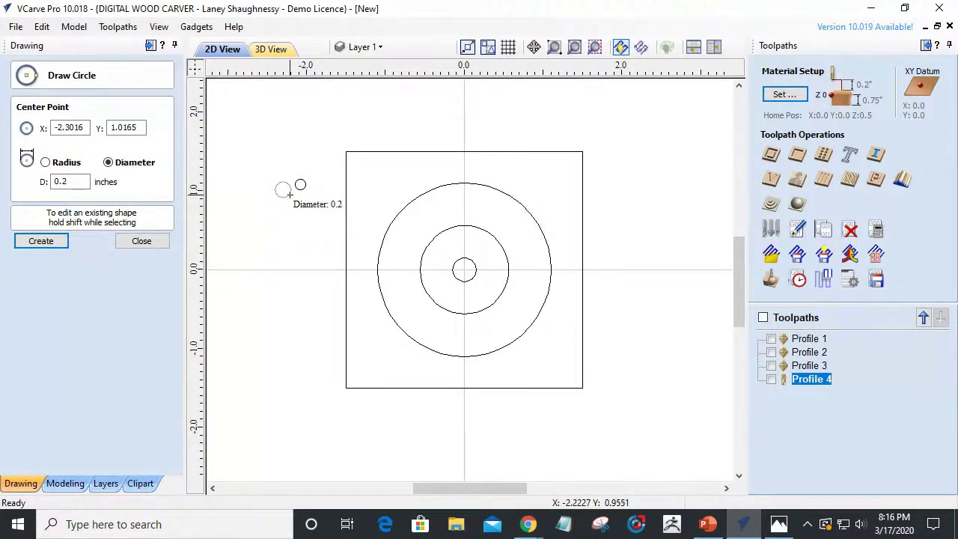
{"action": "left_click", "coordinate": [294, 195]}
{"action": "left_click", "coordinate": [63, 181]}
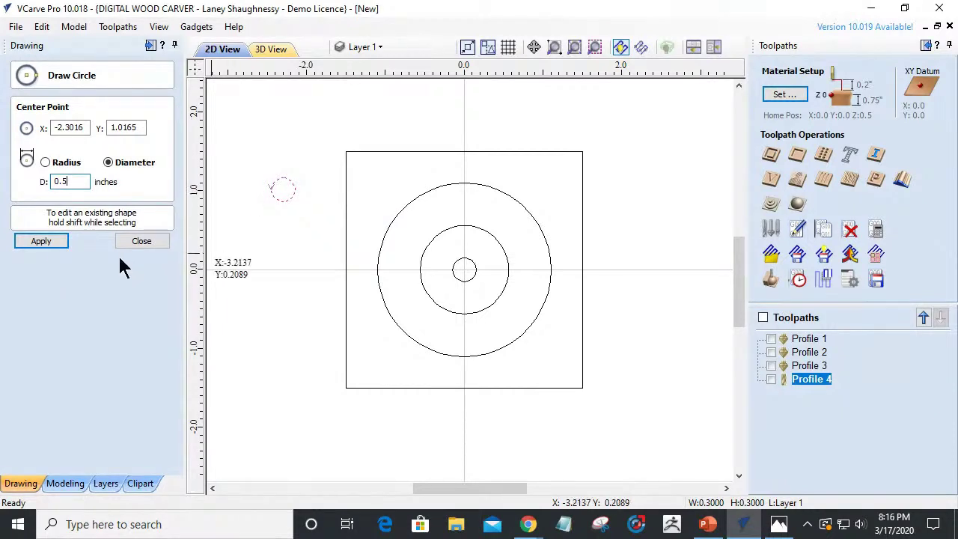
{"action": "left_click", "coordinate": [34, 243]}
{"action": "left_click", "coordinate": [142, 241]}
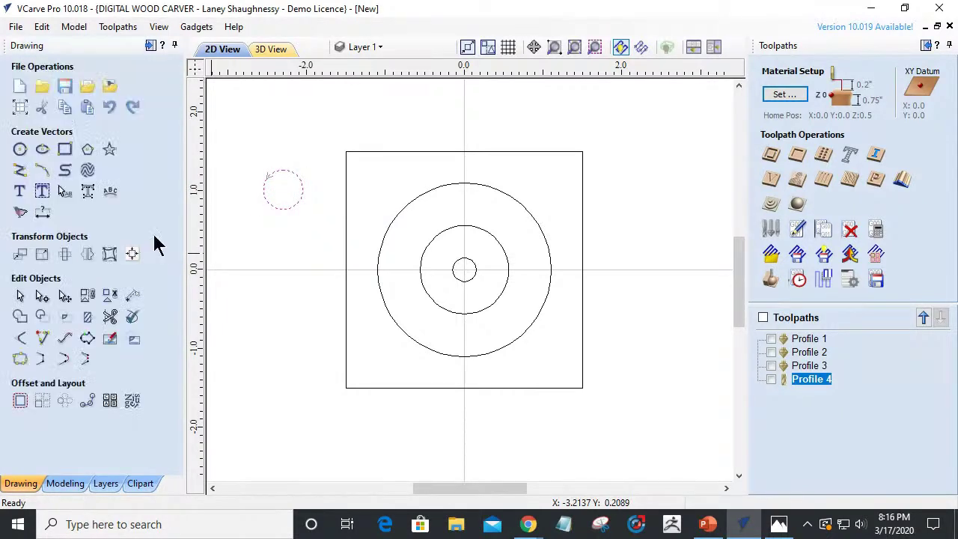
Cut the 0.5 inch circle at its left and right nodes and delete the upper half, leaving the lower arc.
{"action": "left_click", "coordinate": [42, 297]}
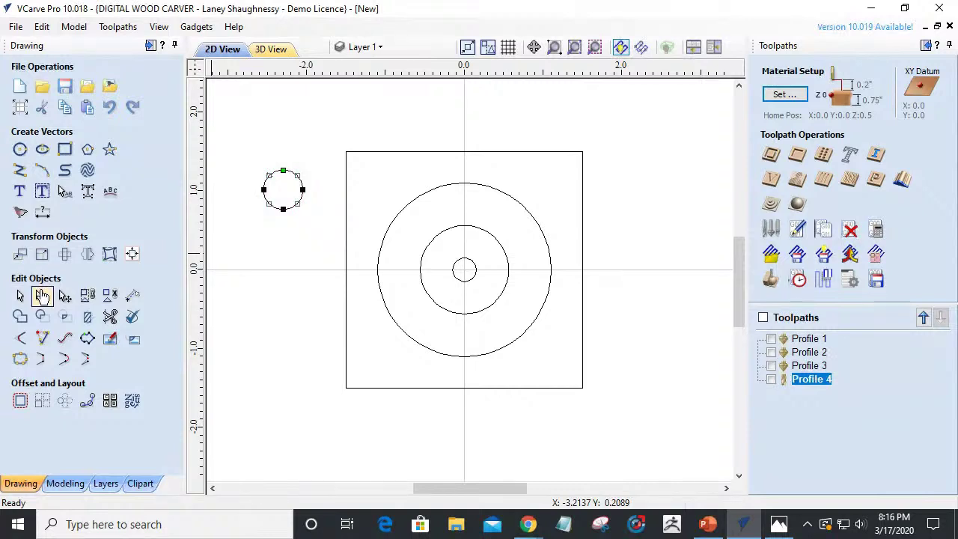
{"action": "right_click", "coordinate": [264, 190]}
{"action": "left_click", "coordinate": [286, 251]}
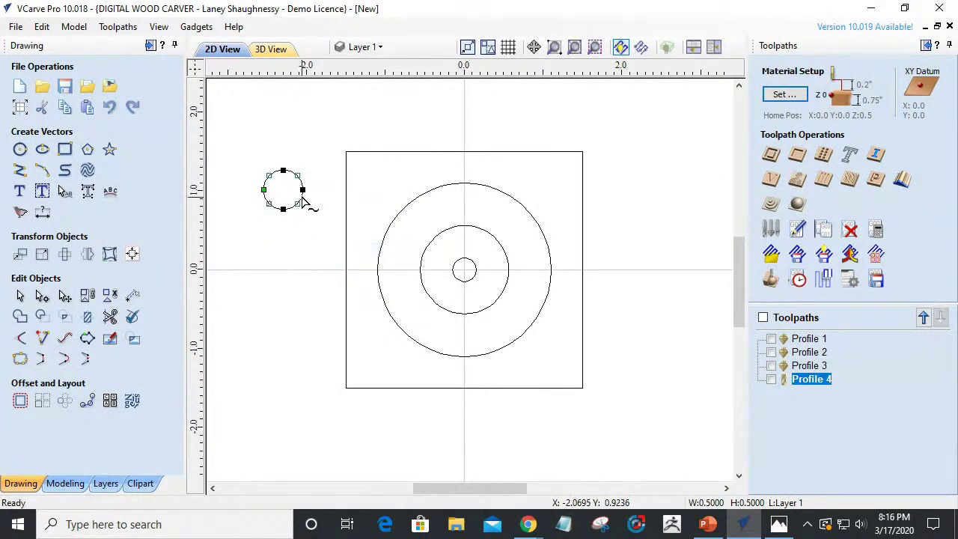
{"action": "right_click", "coordinate": [302, 190]}
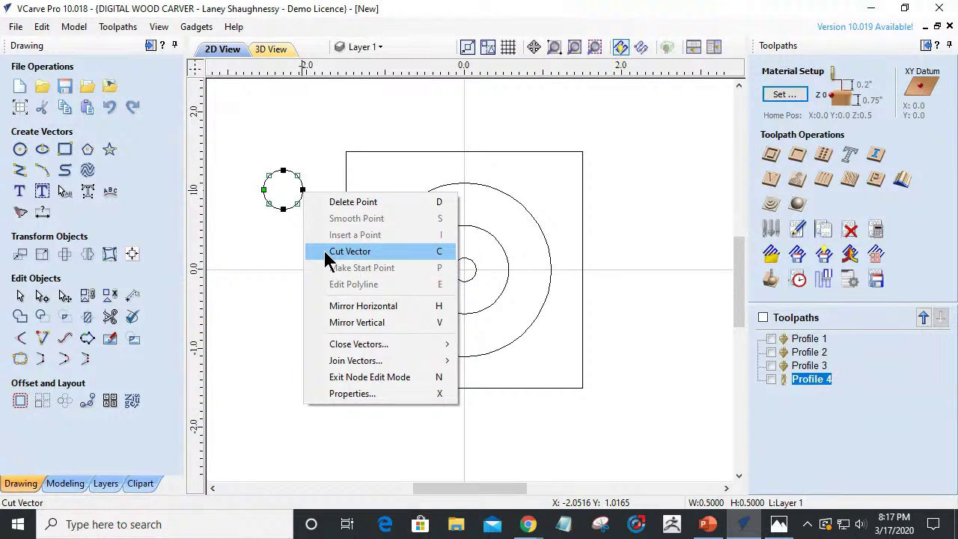
{"action": "left_click", "coordinate": [330, 254]}
{"action": "left_click", "coordinate": [21, 297]}
{"action": "left_click", "coordinate": [292, 180]}
{"action": "key", "text": "Delete"}
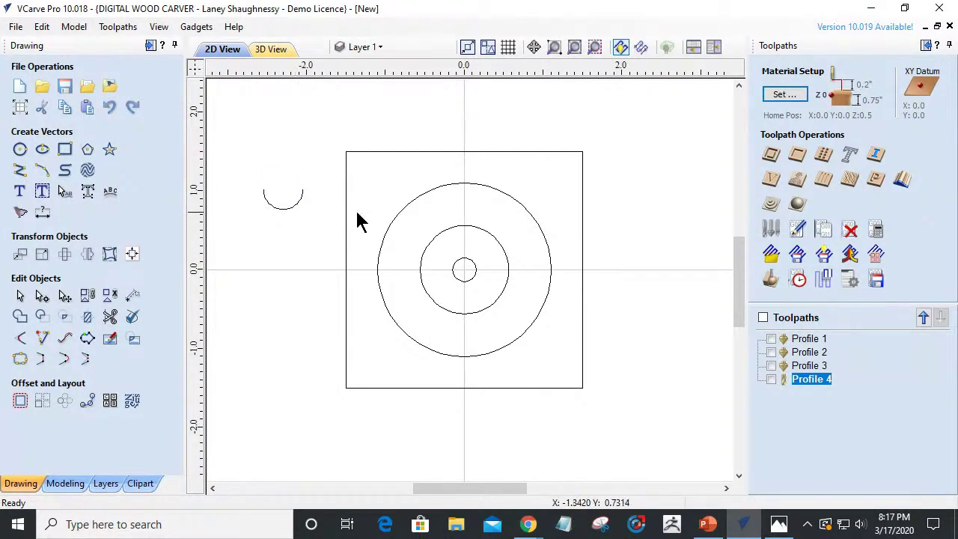
Delete the three concentric rosette circles inside the square.
{"action": "left_click", "coordinate": [399, 211]}
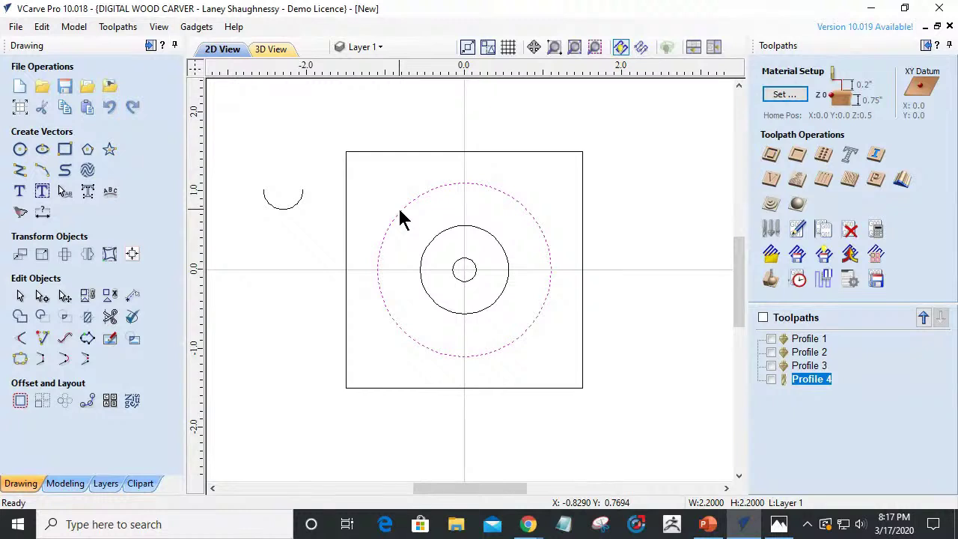
{"action": "key", "text": "Delete"}
{"action": "left_click", "coordinate": [432, 240]}
{"action": "key", "text": "Delete"}
{"action": "left_click", "coordinate": [460, 271]}
{"action": "key", "text": "Delete"}
Move the 3 inch square about 1.9 inches to the right, away from the drawing centre.
{"action": "left_click", "coordinate": [428, 151]}
{"action": "key", "text": "Right"}
{"action": "key", "text": "Right"}
{"action": "key", "text": "Right"}
{"action": "key", "text": "Right"}
{"action": "key", "text": "Right"}
{"action": "key", "text": "Right"}
{"action": "key", "text": "Right"}
{"action": "key", "text": "Right"}
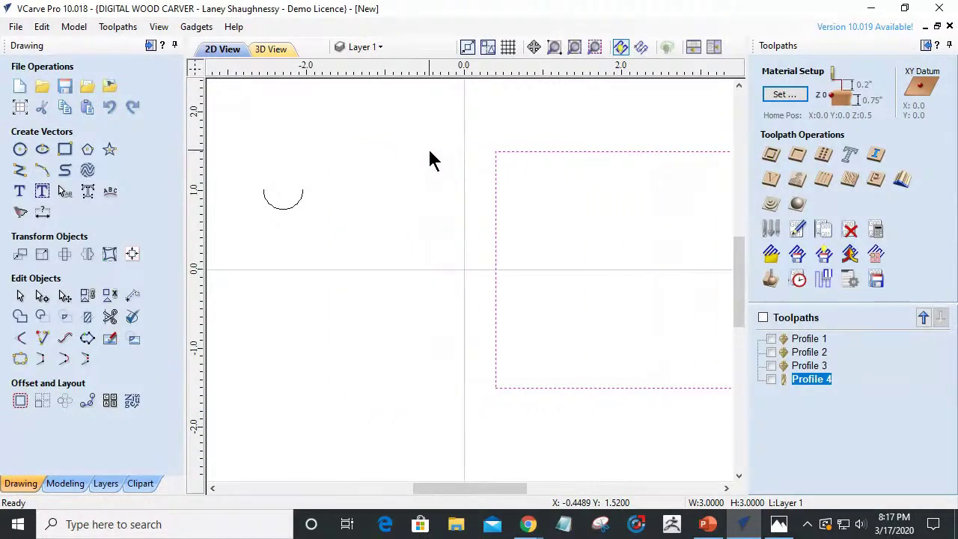
Draw a circle about 0.7 inch in diameter centred on the right end of the half-circle arc.
{"action": "left_click", "coordinate": [273, 207]}
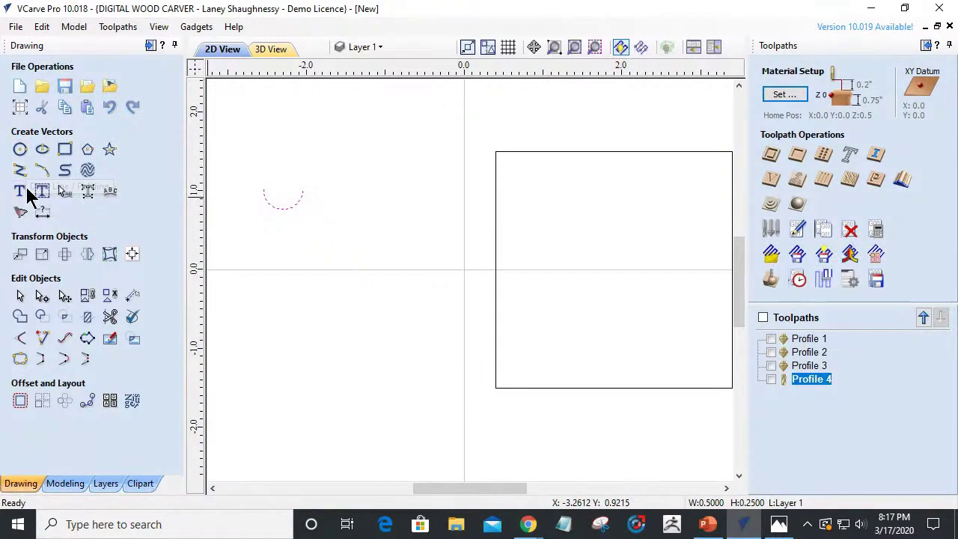
{"action": "left_click", "coordinate": [20, 149]}
{"action": "mouse_move", "coordinate": [303, 188]}
{"action": "left_mouse_down"}
{"action": "mouse_move", "coordinate": [326, 218]}
{"action": "mouse_move", "coordinate": [323, 207]}
{"action": "left_mouse_up"}
{"action": "left_click", "coordinate": [161, 240]}
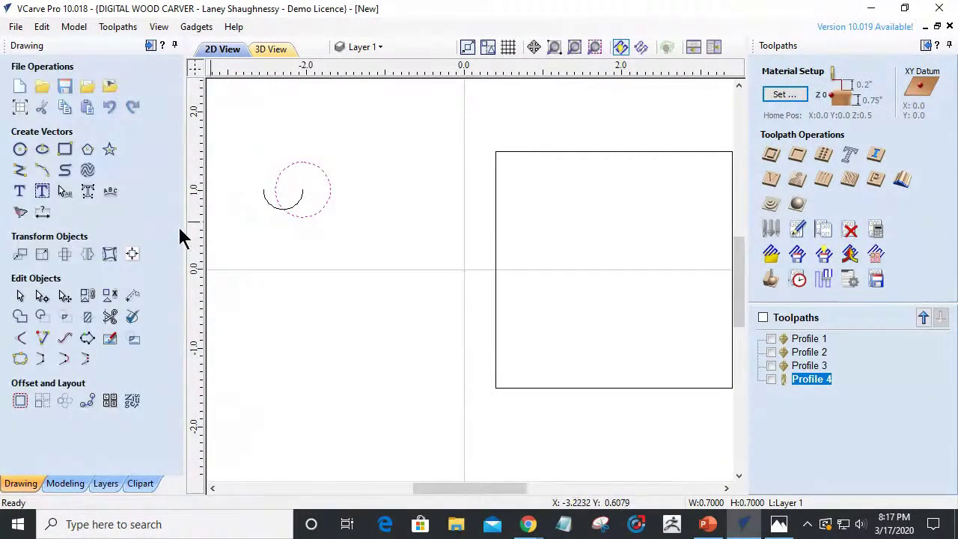
Move the 0.7 inch circle so its left node meets the arc's right end, and cut it at both side nodes to keep only the upper half.
{"action": "left_click", "coordinate": [299, 217]}
{"action": "left_click_drag", "start_coordinate": [278, 190], "coordinate": [305, 189]}
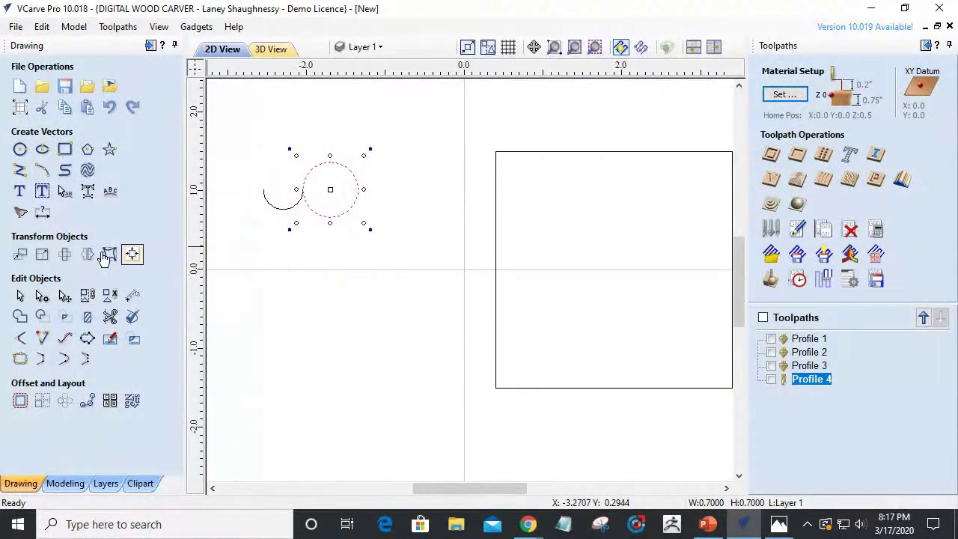
{"action": "left_click", "coordinate": [42, 295]}
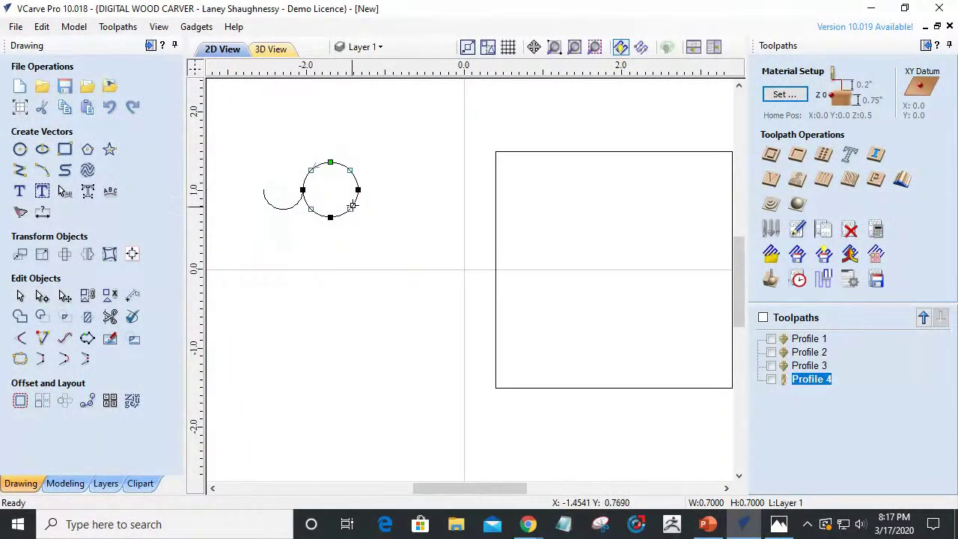
{"action": "right_click", "coordinate": [357, 191]}
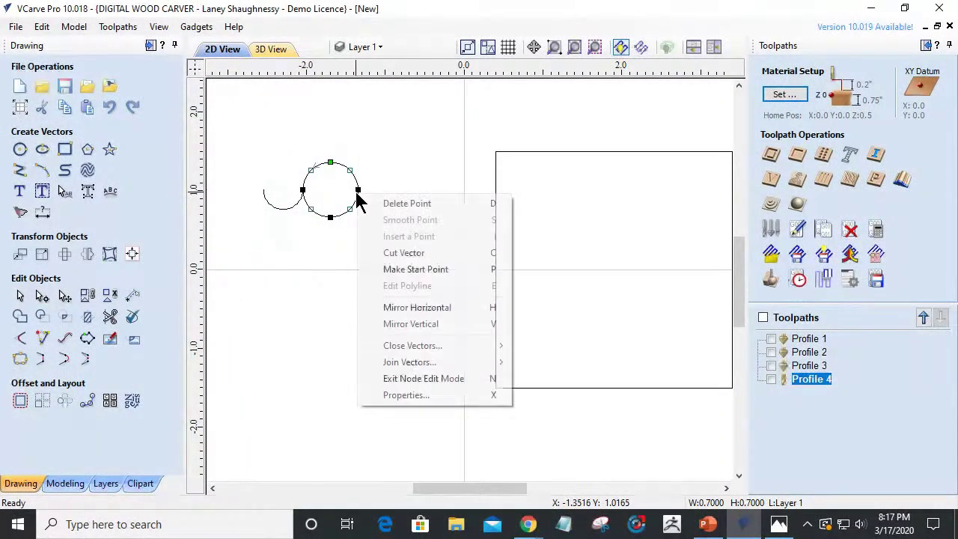
{"action": "left_click", "coordinate": [378, 253]}
{"action": "right_click", "coordinate": [306, 194]}
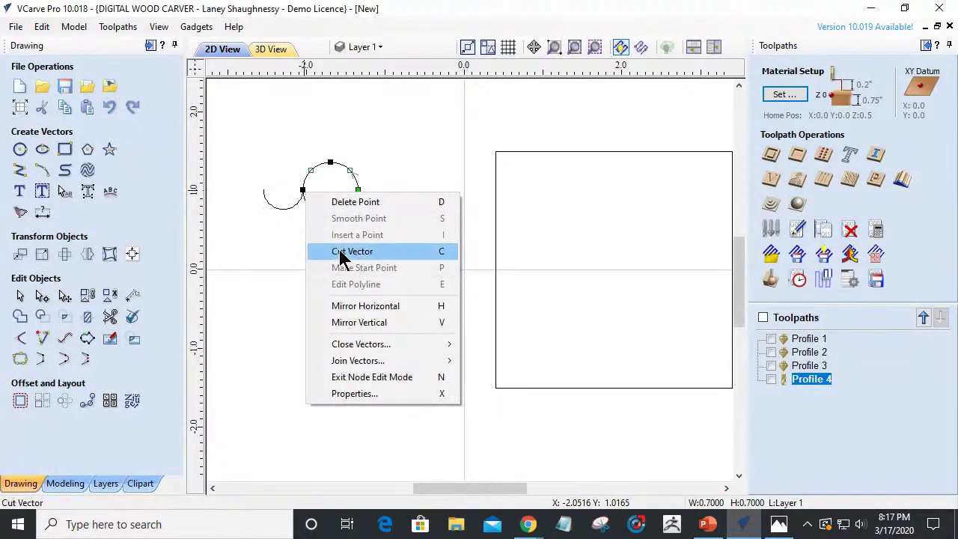
{"action": "left_click", "coordinate": [341, 253]}
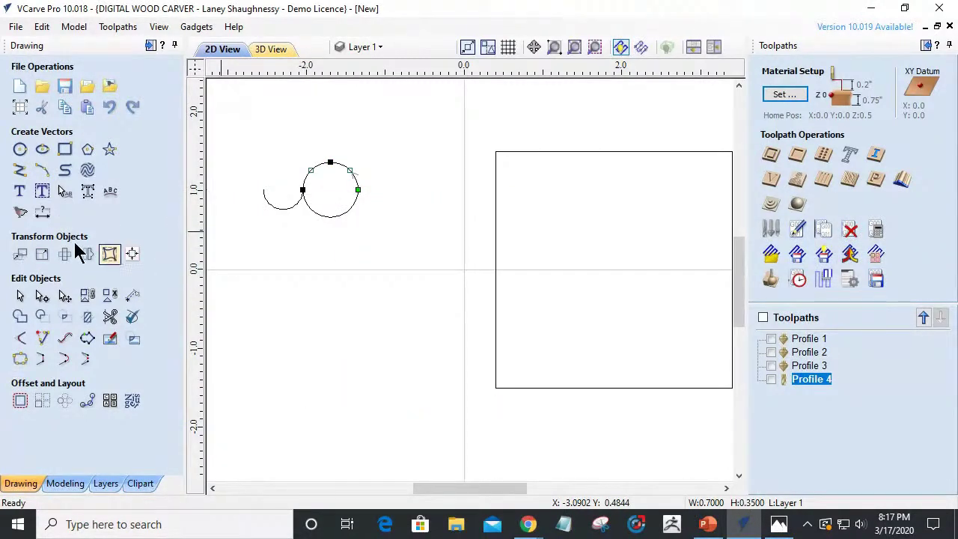
{"action": "left_click", "coordinate": [19, 297]}
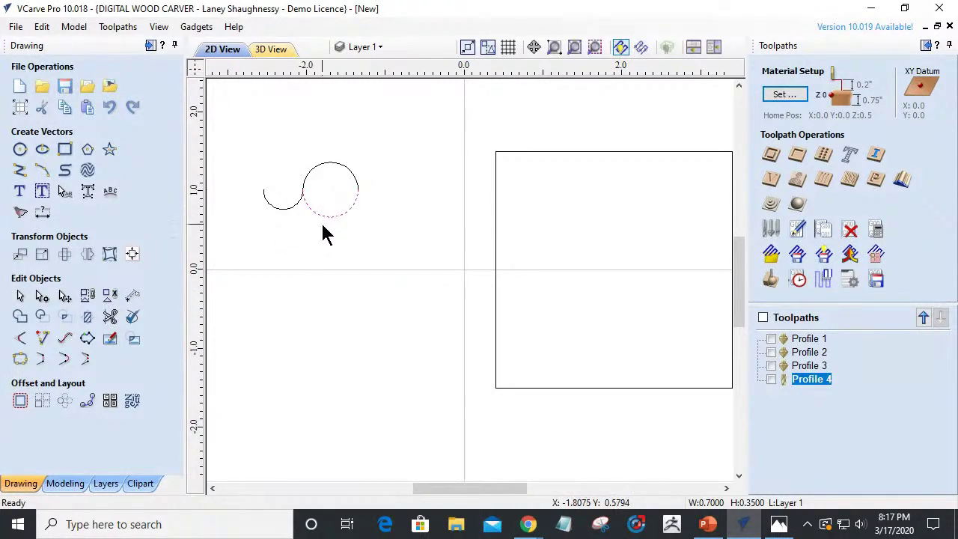
Join the two half-circle arcs into one open S-shaped vector with a 0.001 inch tolerance.
{"action": "left_click_drag", "start_coordinate": [233, 135], "coordinate": [384, 233]}
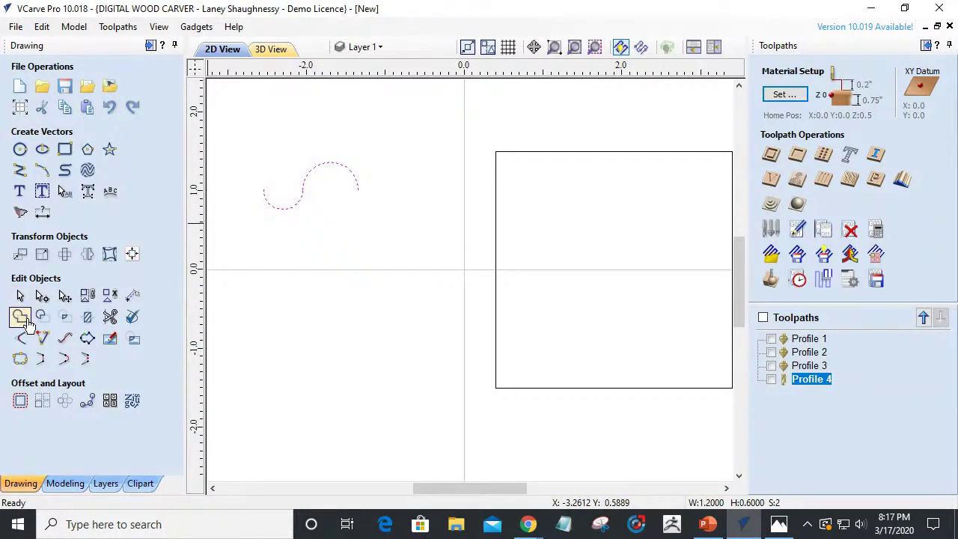
{"action": "left_click", "coordinate": [20, 358]}
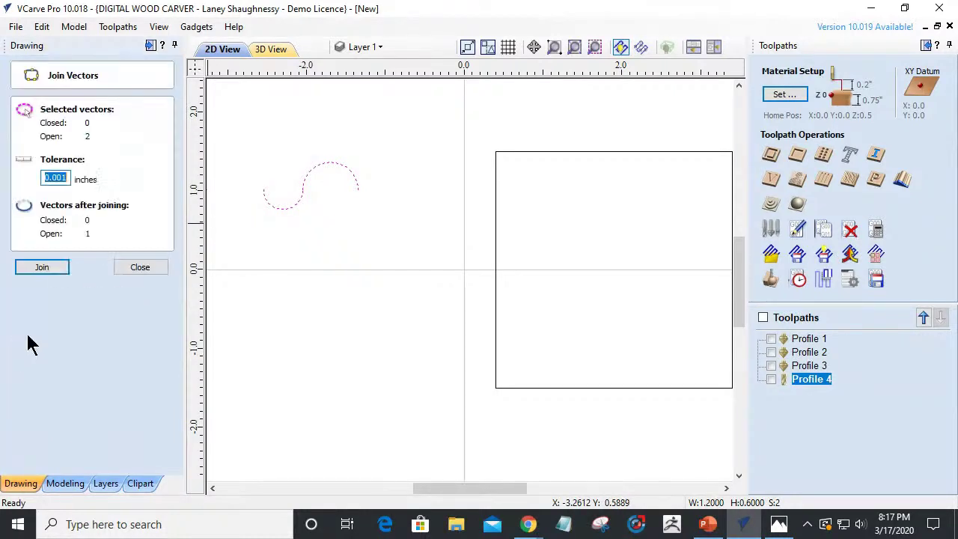
{"action": "left_click", "coordinate": [47, 267]}
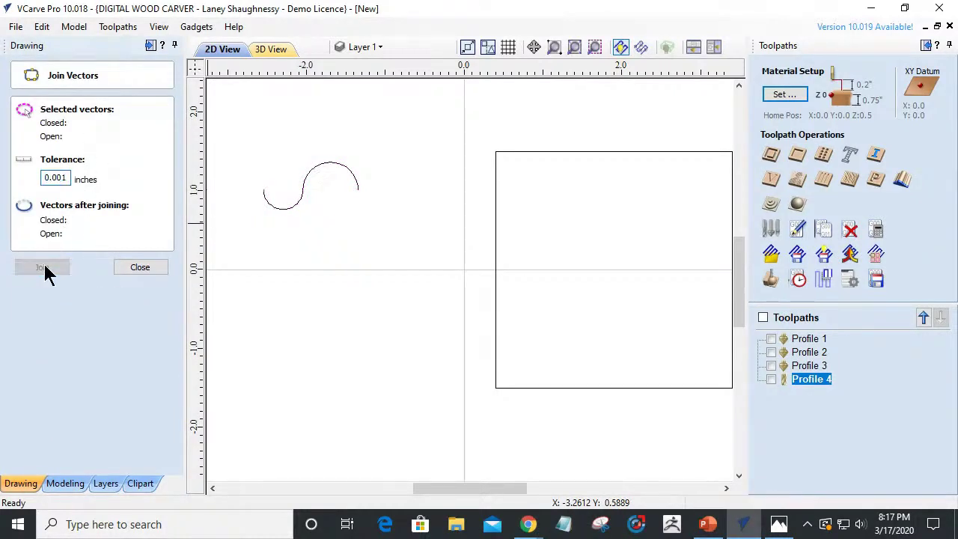
{"action": "left_click", "coordinate": [163, 267]}
Resize the joined S-curve proportionally about its centre to 0.375 inch high and 0.75 inch wide.
{"action": "left_click", "coordinate": [302, 204]}
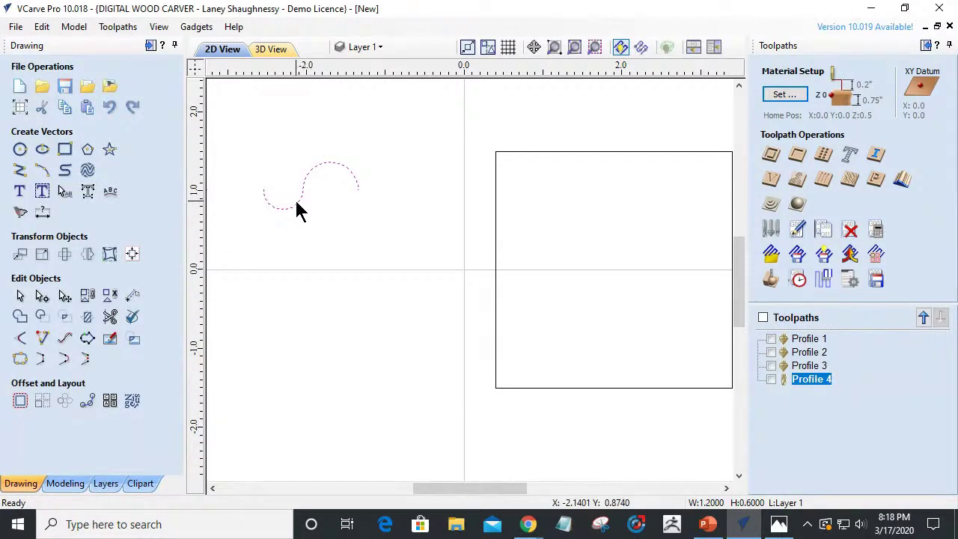
{"action": "left_click", "coordinate": [42, 253]}
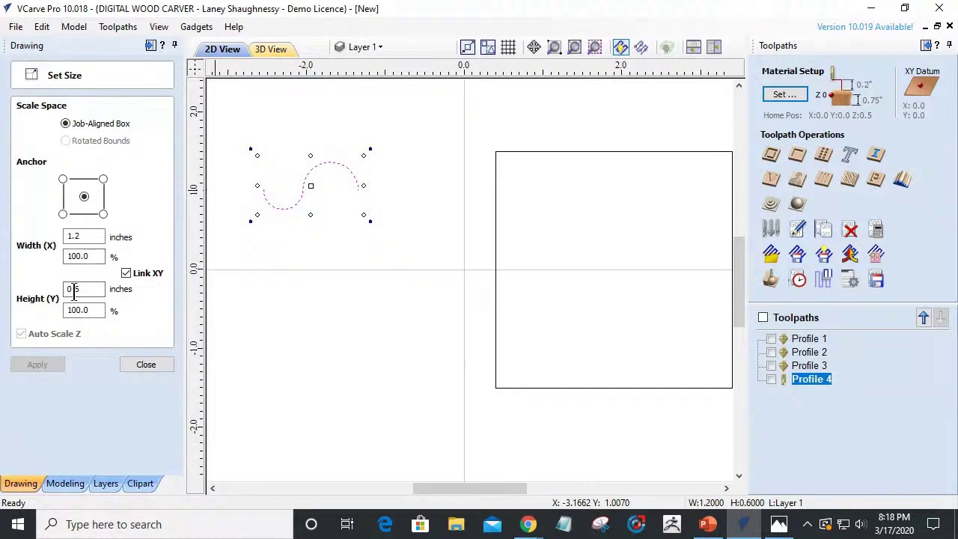
{"action": "left_click_drag", "start_coordinate": [89, 288], "coordinate": [26, 284]}
{"action": "type", "text": ".35"}
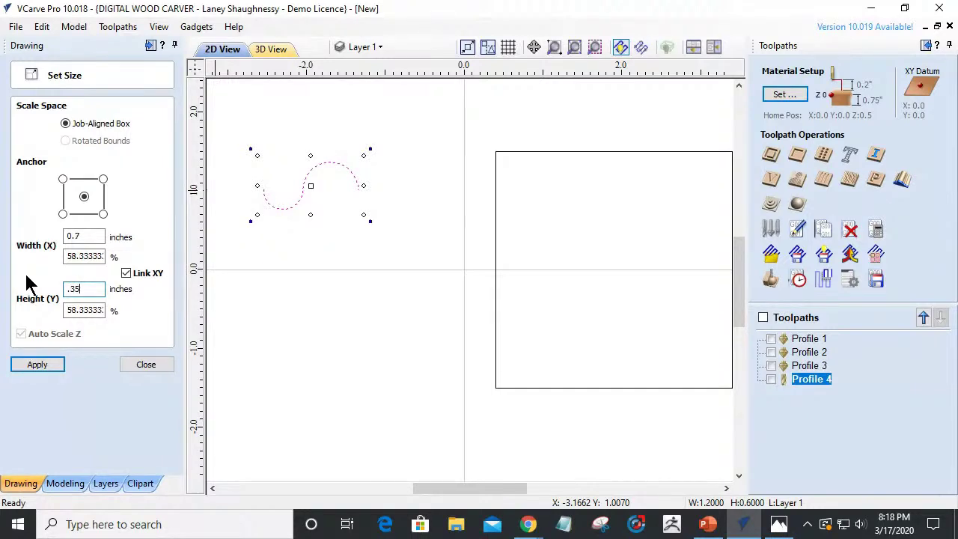
{"action": "key", "text": "BackSpace"}
{"action": "type", "text": "75"}
{"action": "left_click", "coordinate": [93, 237]}
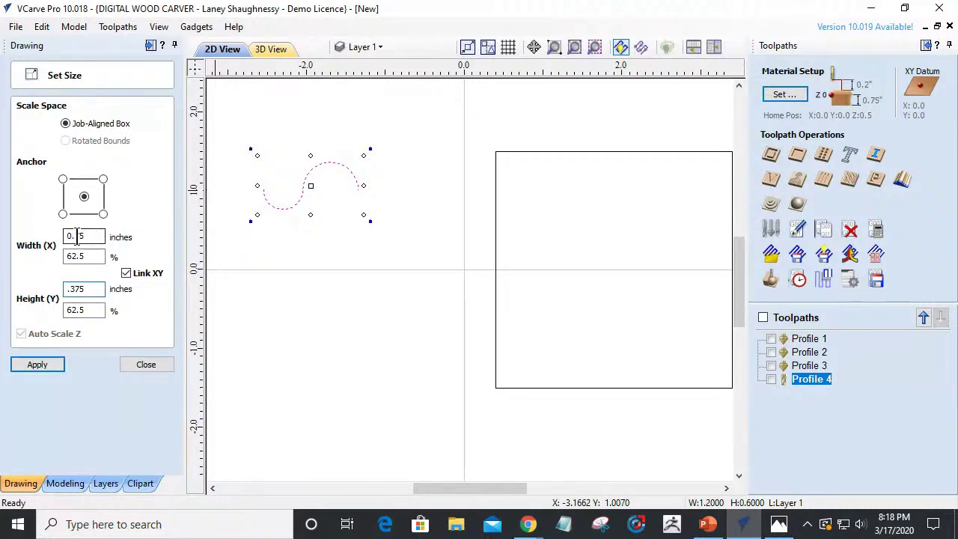
{"action": "left_click", "coordinate": [46, 365]}
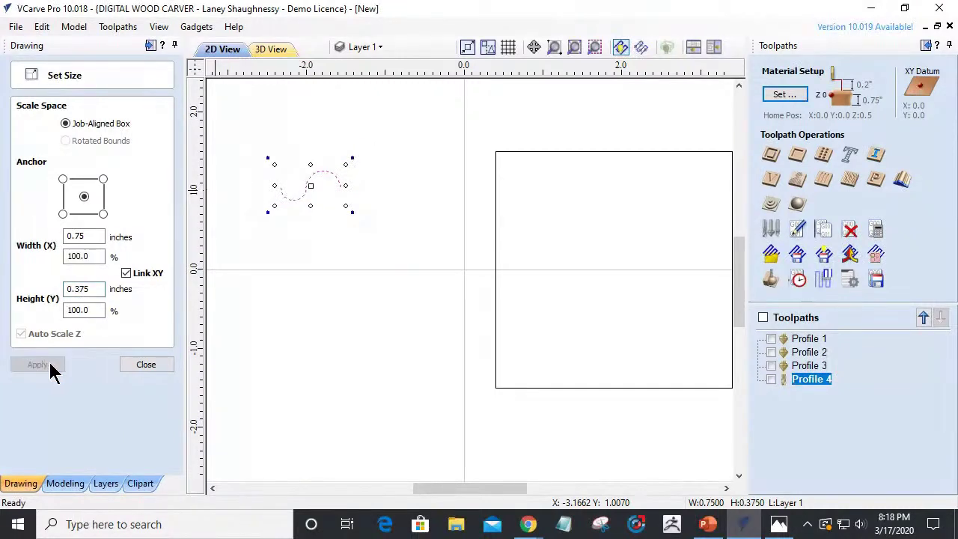
{"action": "left_click", "coordinate": [142, 365]}
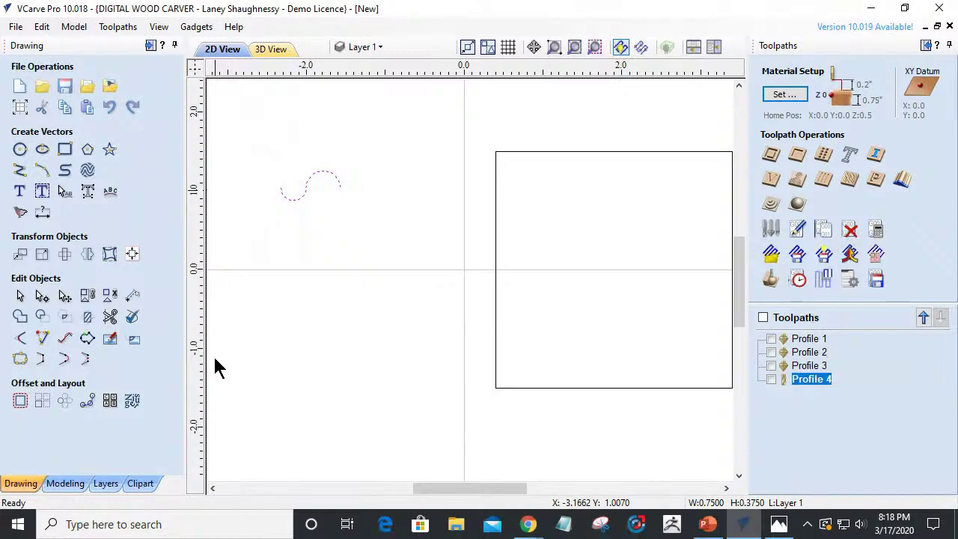
Draw a 2.5 inch diameter circle centred in the 3 inch square.
{"action": "scroll", "coordinate": [318, 370], "scroll_direction": "down", "scroll_amount": 1}
{"action": "left_click", "coordinate": [20, 149]}
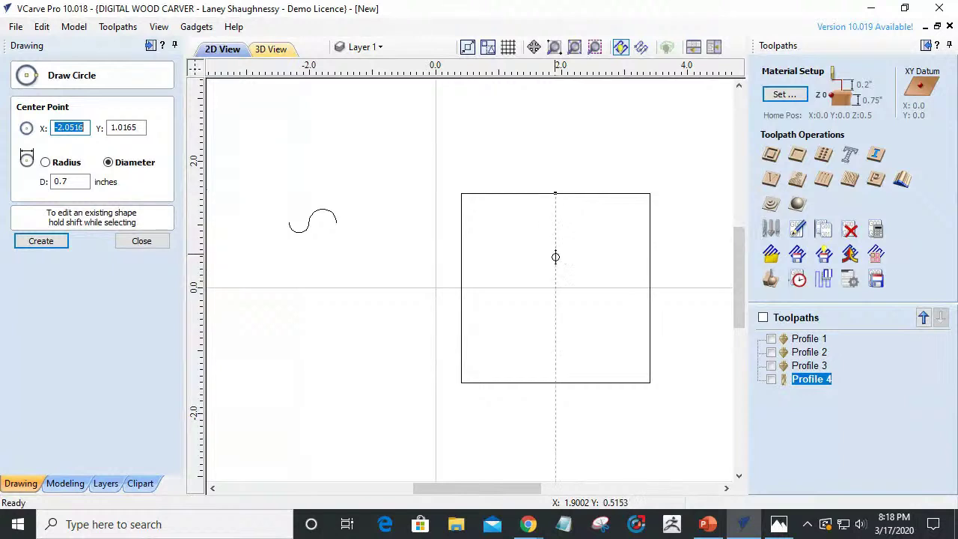
{"action": "left_click_drag", "start_coordinate": [555, 282], "coordinate": [598, 352]}
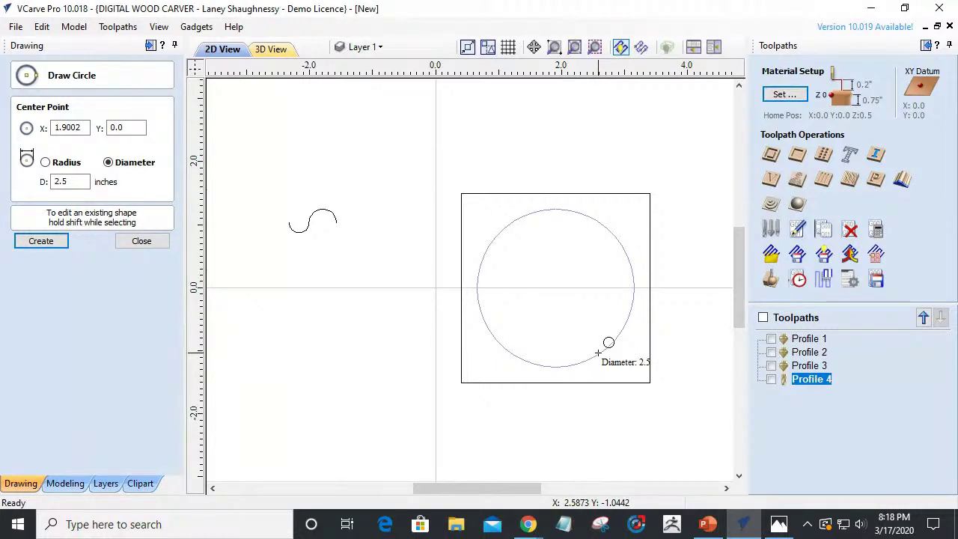
{"action": "left_click_drag", "start_coordinate": [597, 352], "coordinate": [598, 353]}
{"action": "left_click", "coordinate": [146, 244]}
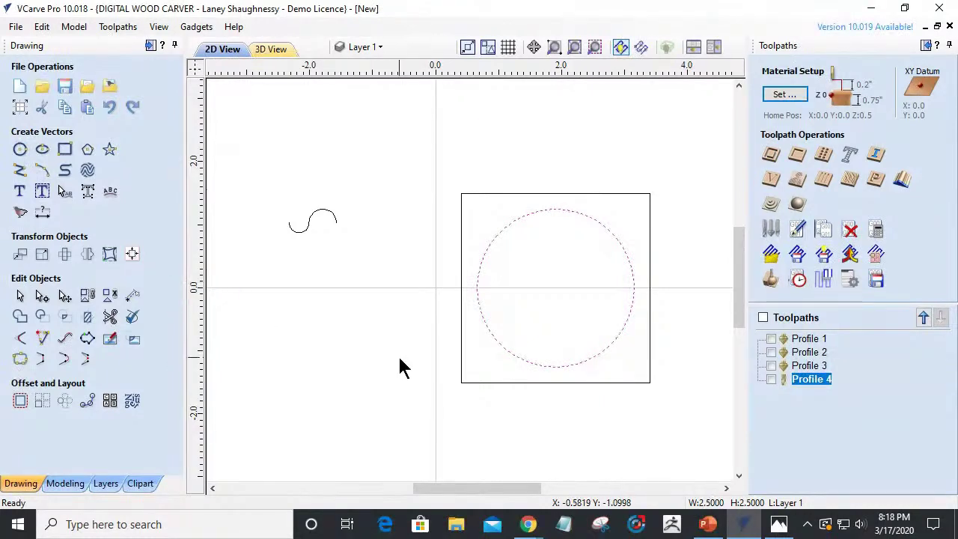
Set up a moulding toolpath with the 2.5 inch circle as drive rail and the S-curve as profile, and reverse the circle's direction.
{"action": "left_click", "coordinate": [902, 180]}
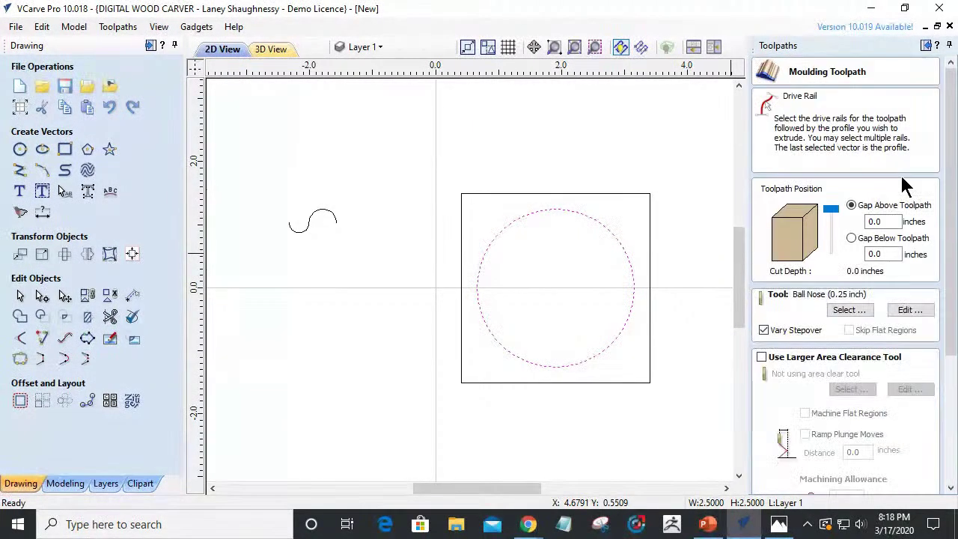
{"action": "left_click", "coordinate": [334, 223], "text": "shift"}
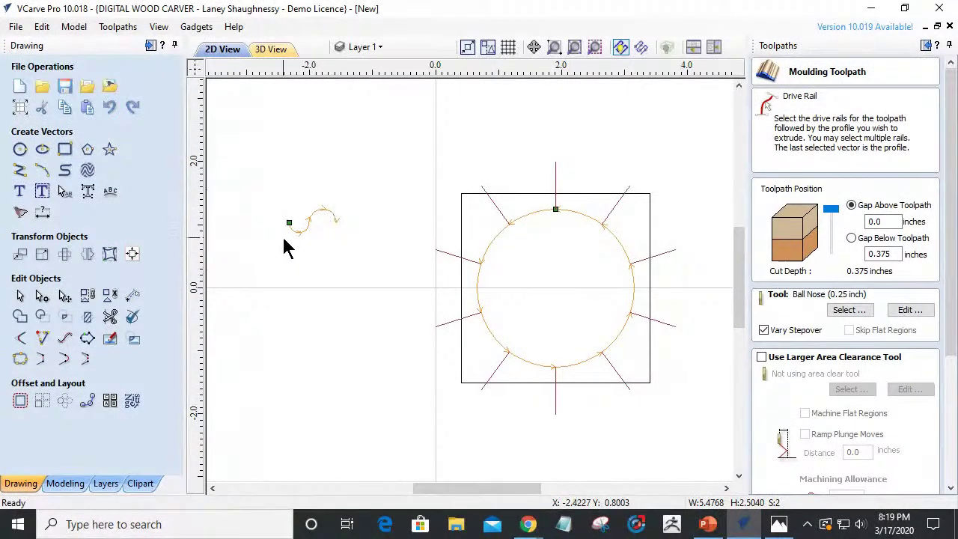
{"action": "right_click", "coordinate": [556, 213]}
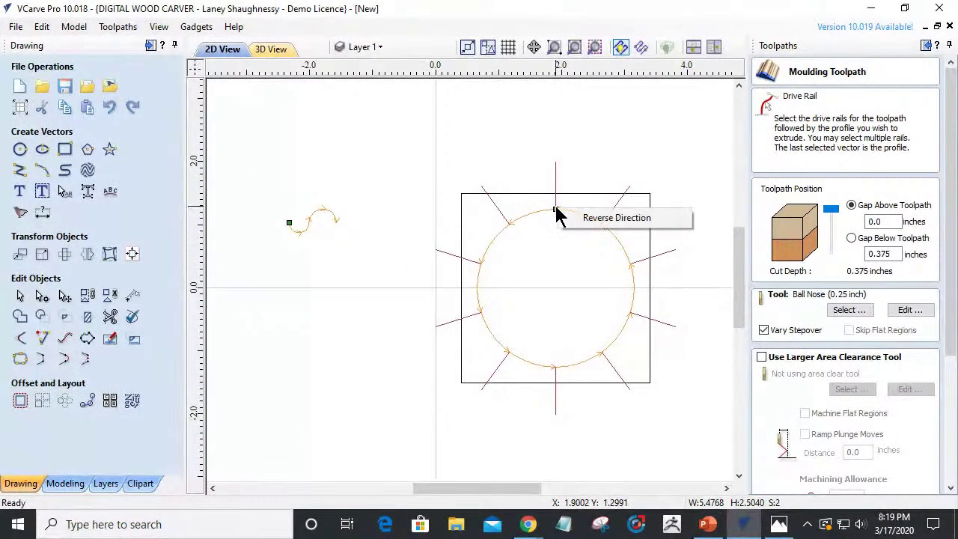
{"action": "left_click", "coordinate": [583, 222]}
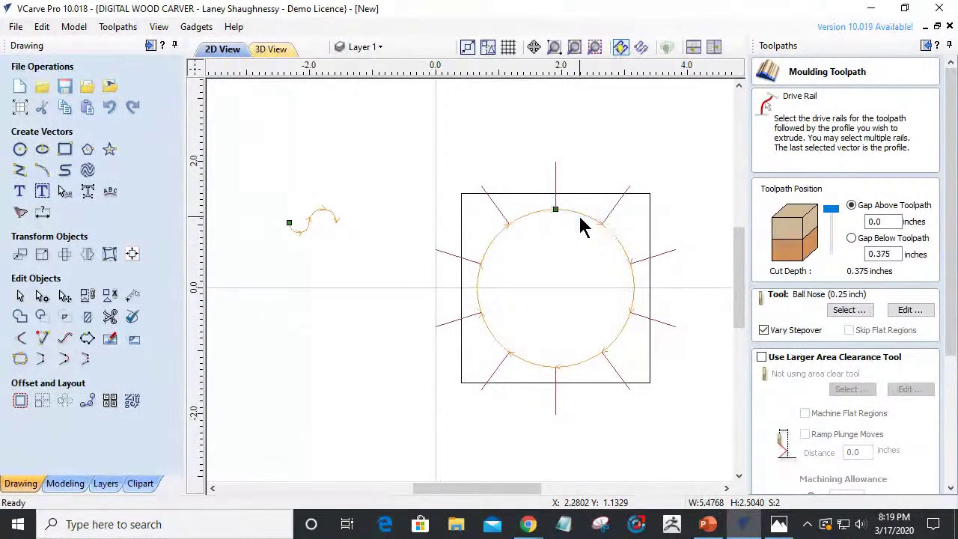
{"action": "right_click", "coordinate": [290, 223]}
{"action": "left_click", "coordinate": [313, 232]}
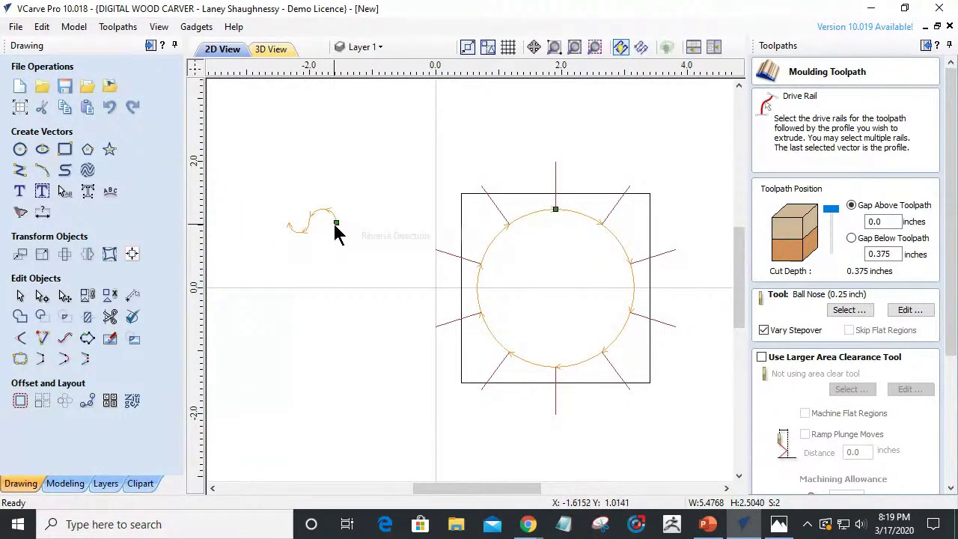
{"action": "left_click", "coordinate": [360, 236]}
{"action": "left_click", "coordinate": [419, 322]}
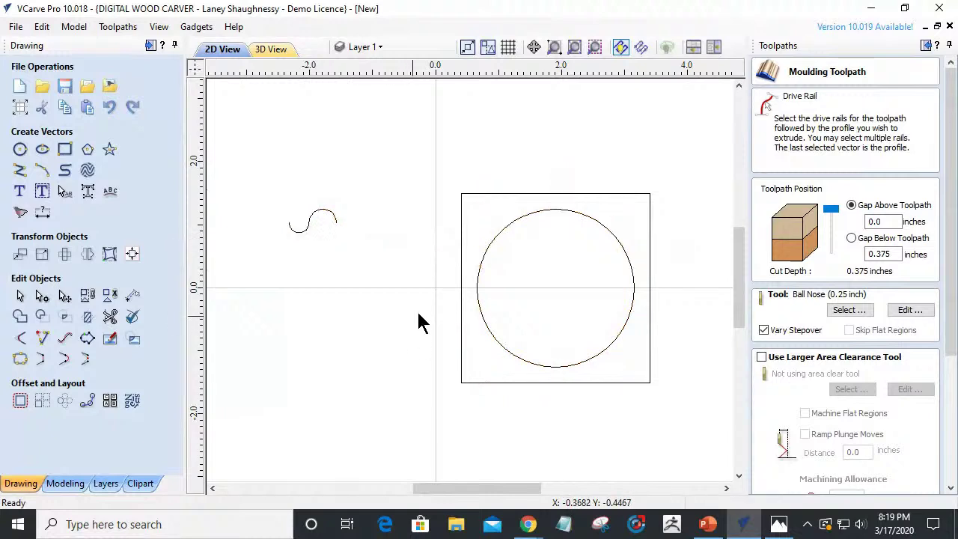
{"action": "left_click", "coordinate": [503, 231]}
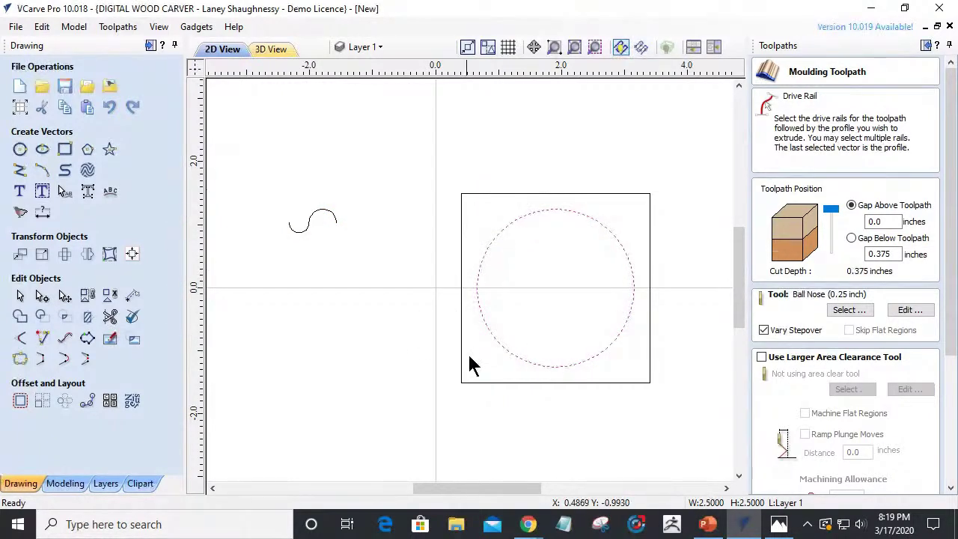
{"action": "left_click", "coordinate": [314, 220], "text": "shift"}
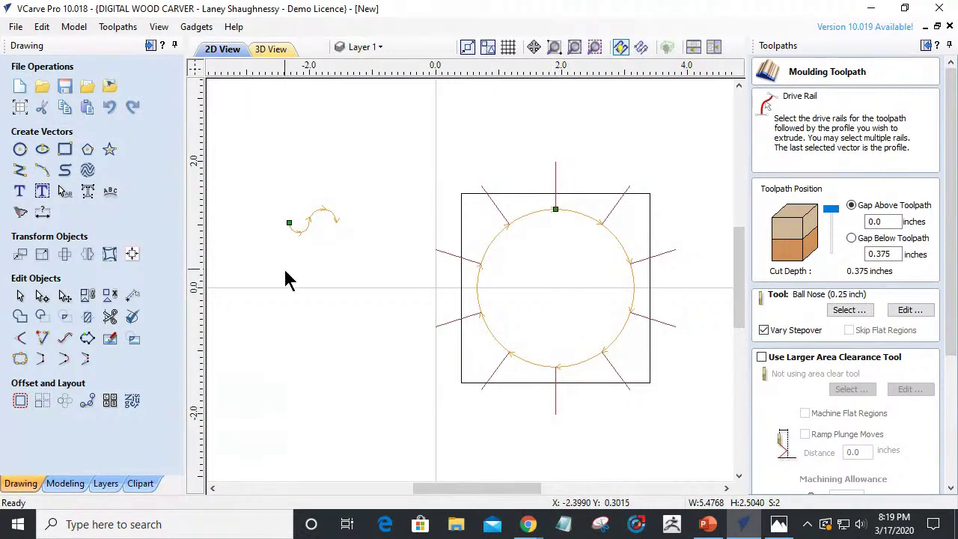
{"action": "left_click", "coordinate": [315, 280]}
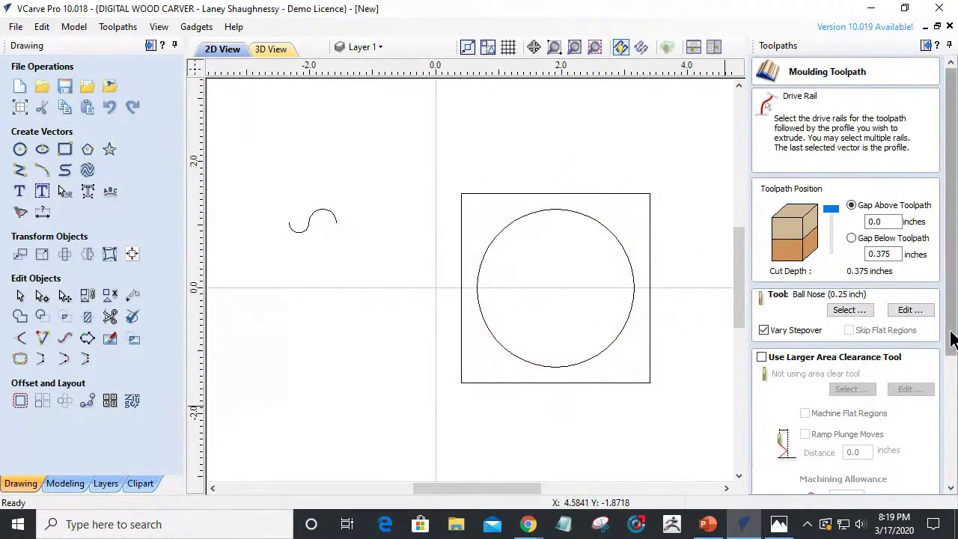
{"action": "scroll", "coordinate": [952, 338], "scroll_direction": "down", "scroll_amount": 5}
{"action": "left_click", "coordinate": [911, 479]}
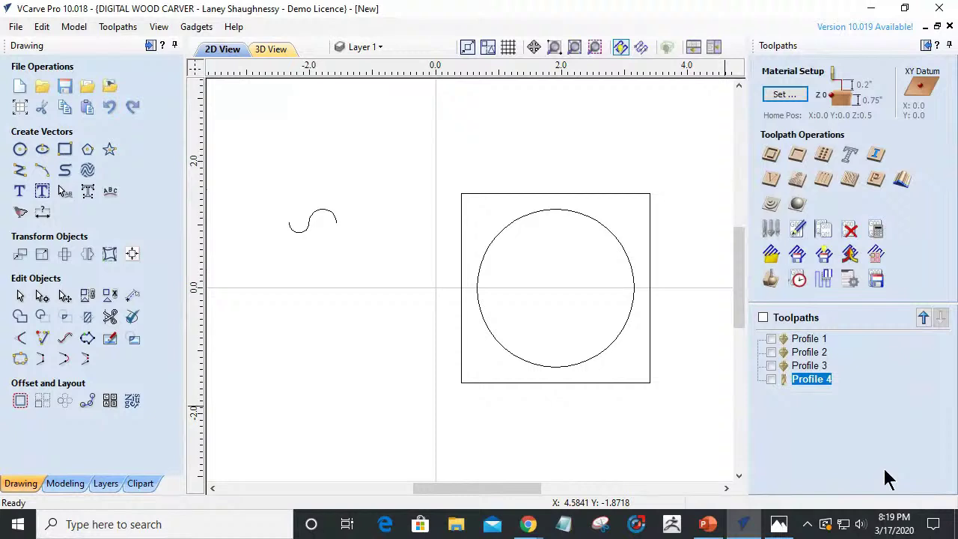
Shrink the circle inside the square about its centre to about 0.79 inch in diameter.
{"action": "left_click", "coordinate": [542, 362]}
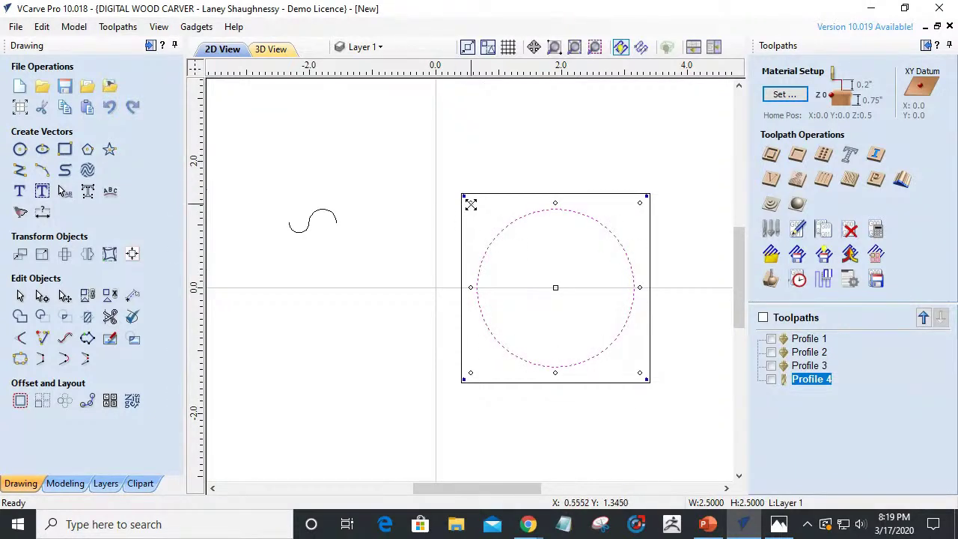
{"action": "left_click_drag", "start_coordinate": [471, 204], "coordinate": [531, 265]}
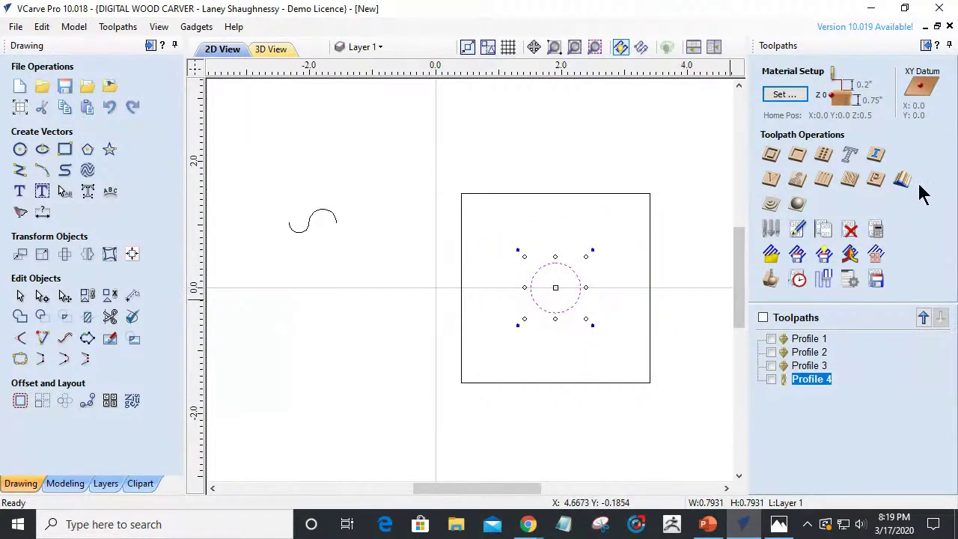
Calculate a moulding toolpath named Swept Profile with the small circle as drive rail, the S-curve as profile and the 0.25 inch Ball Nose.
{"action": "left_click", "coordinate": [891, 189]}
{"action": "left_click", "coordinate": [298, 232], "text": "shift"}
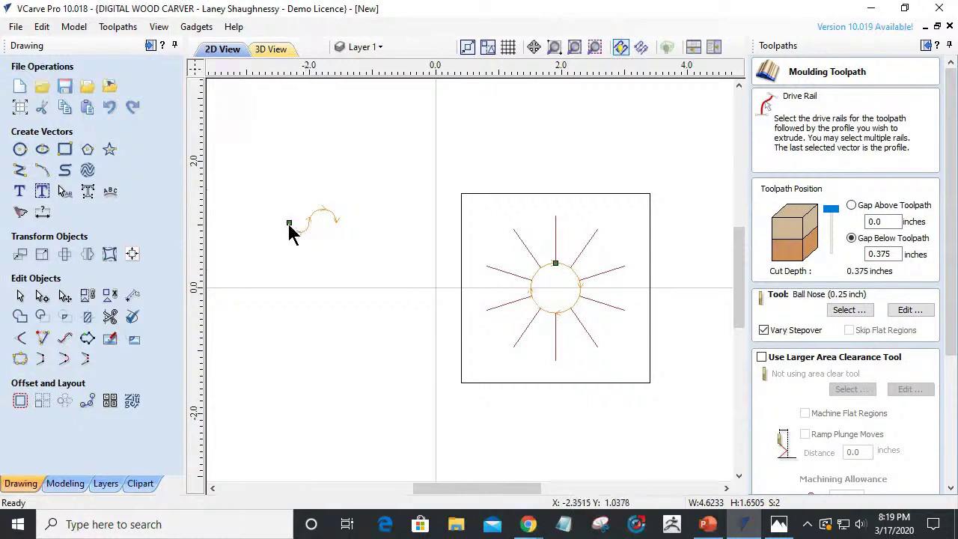
{"action": "left_click_drag", "start_coordinate": [950, 298], "coordinate": [947, 424]}
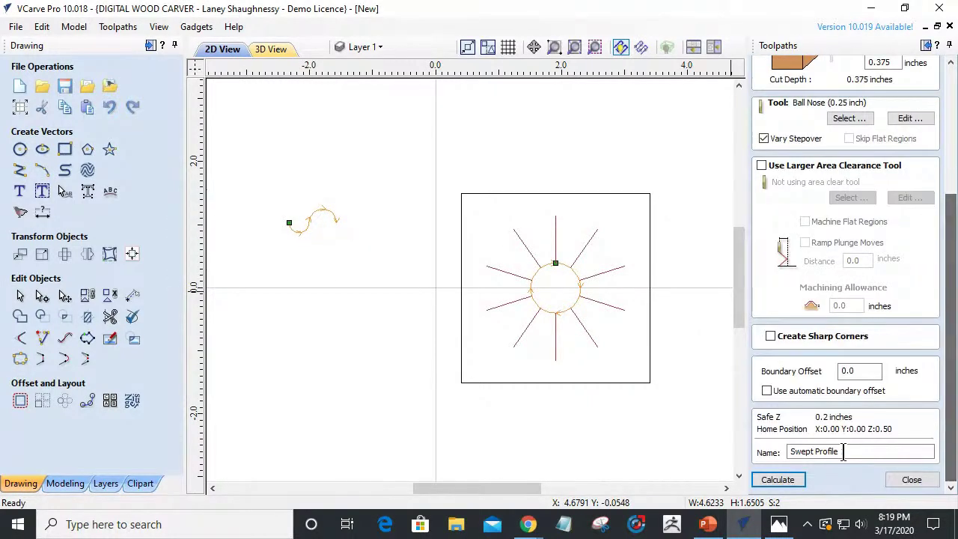
{"action": "left_click", "coordinate": [769, 481]}
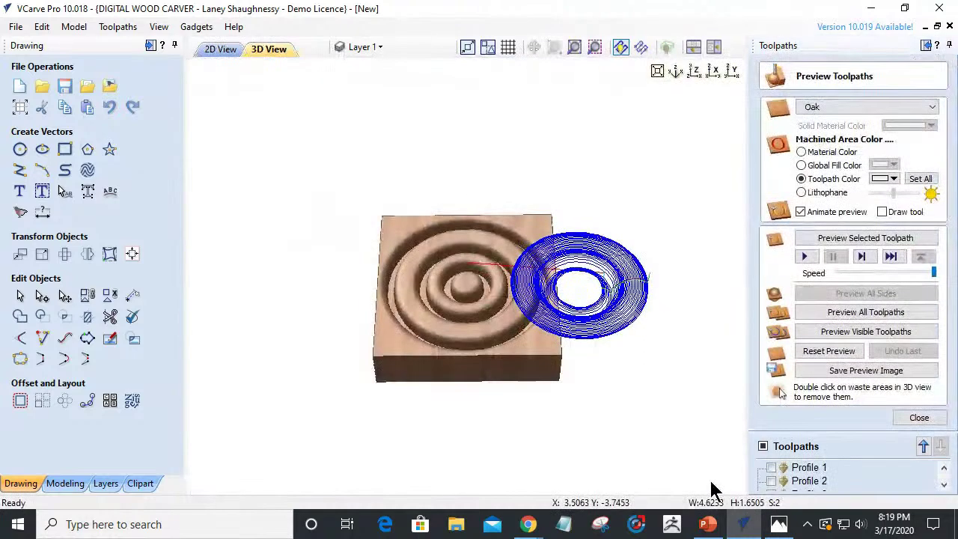
Reset the material preview and simulate the moulding toolpath on the oak block.
{"action": "left_click", "coordinate": [815, 357]}
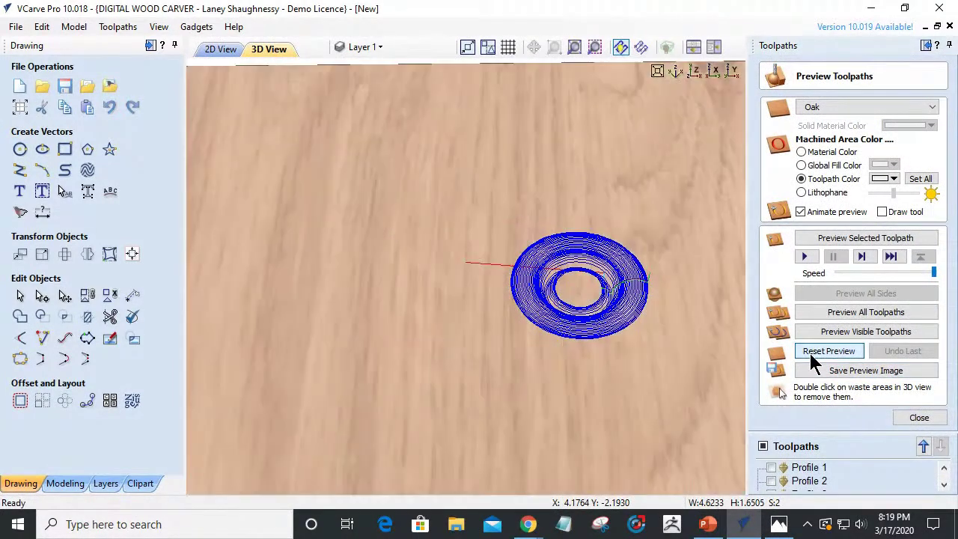
{"action": "left_click", "coordinate": [831, 239]}
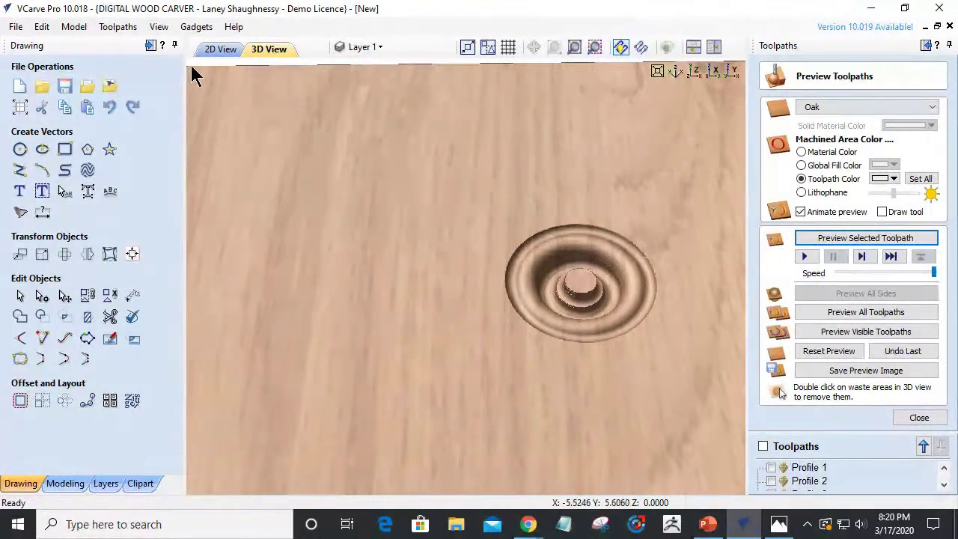
Draw a circle beside the S-curve's left end and shrink it about its centre to about 0.29 inch in diameter.
{"action": "left_click", "coordinate": [221, 51]}
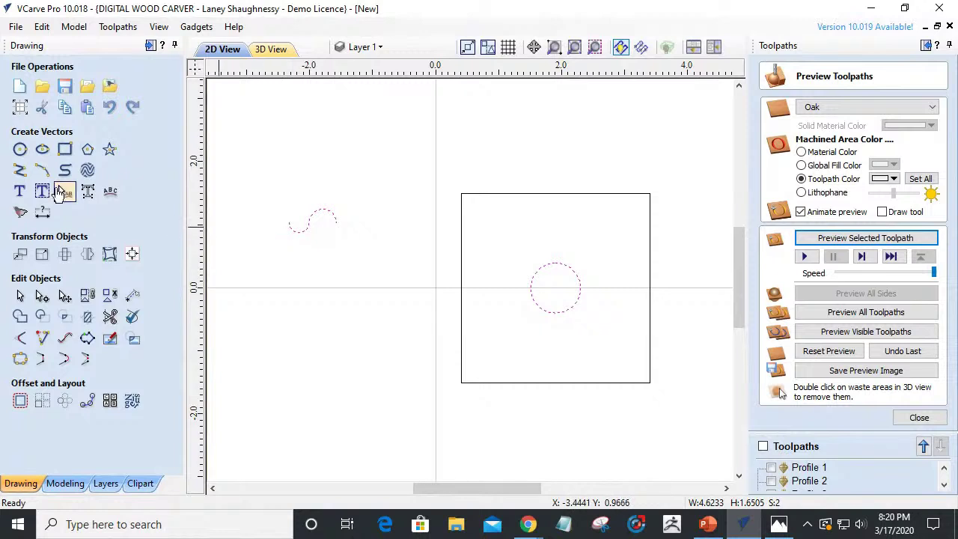
{"action": "left_click", "coordinate": [22, 154]}
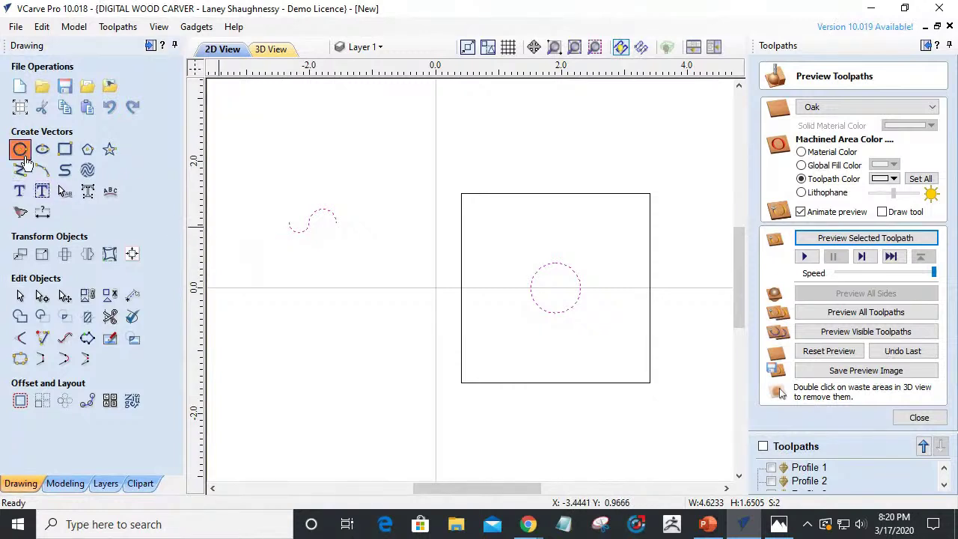
{"action": "left_click_drag", "start_coordinate": [286, 219], "coordinate": [277, 225]}
{"action": "key", "text": "Escape"}
{"action": "left_click", "coordinate": [289, 234]}
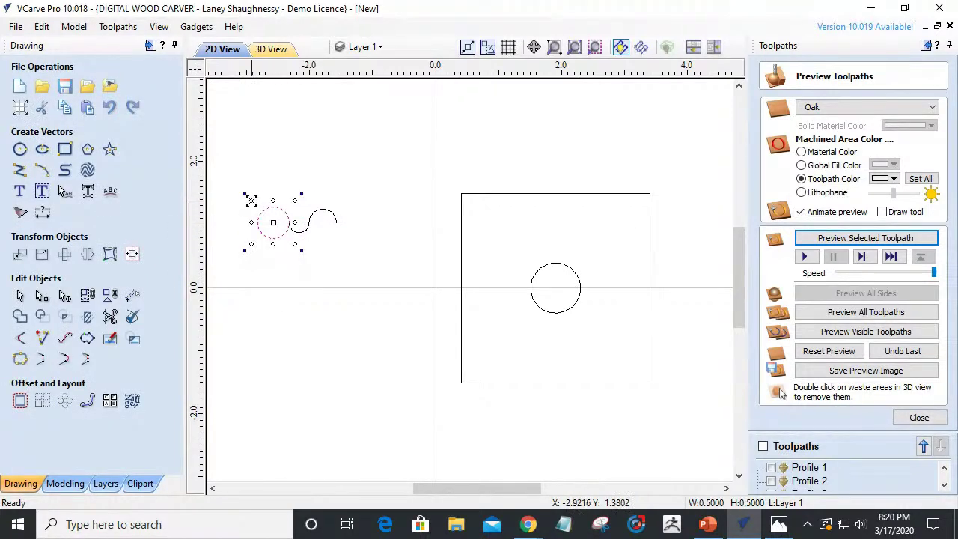
{"action": "left_click_drag", "start_coordinate": [257, 205], "coordinate": [283, 223]}
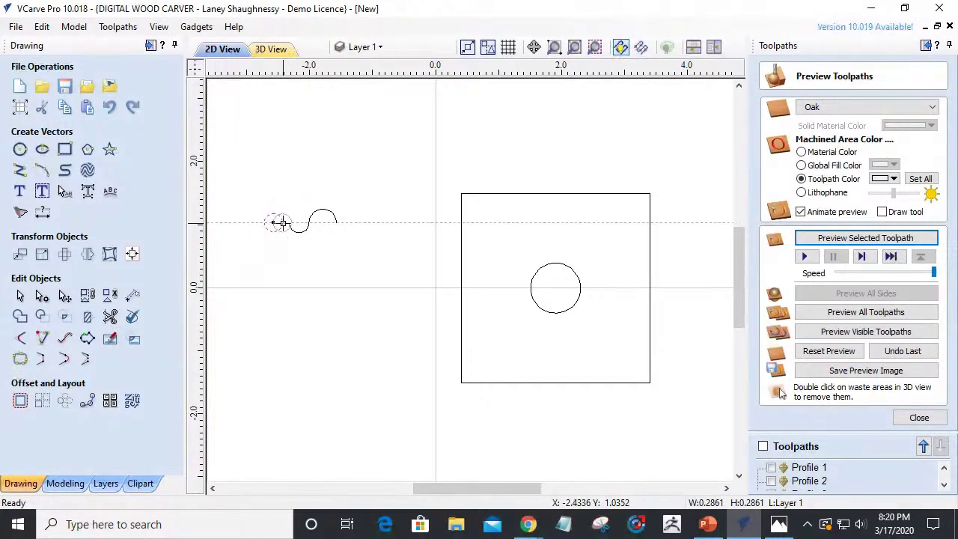
Move the small circle so its right edge meets the left end of the S-curve.
{"action": "scroll", "coordinate": [297, 223], "scroll_direction": "up", "scroll_amount": 5}
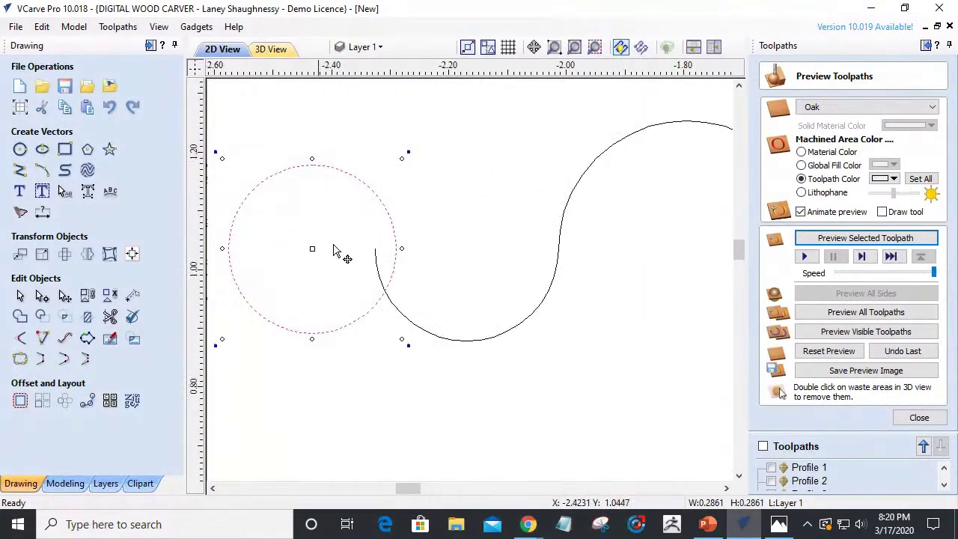
{"action": "left_click_drag", "start_coordinate": [402, 242], "coordinate": [379, 248]}
{"action": "scroll", "coordinate": [369, 363], "scroll_direction": "down", "scroll_amount": 1}
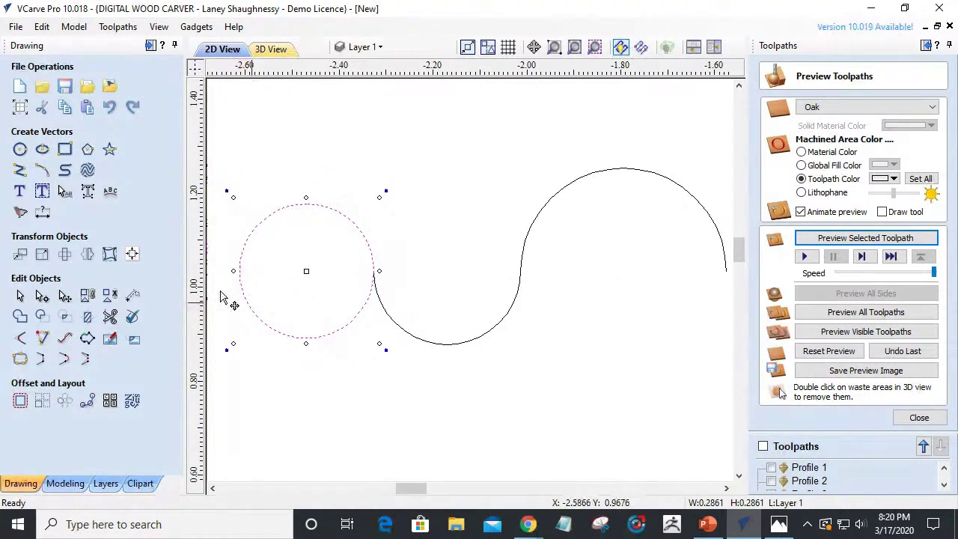
Cut the small circle at its top and right nodes and delete the larger arc, keeping the upper-right quarter.
{"action": "left_click", "coordinate": [42, 296]}
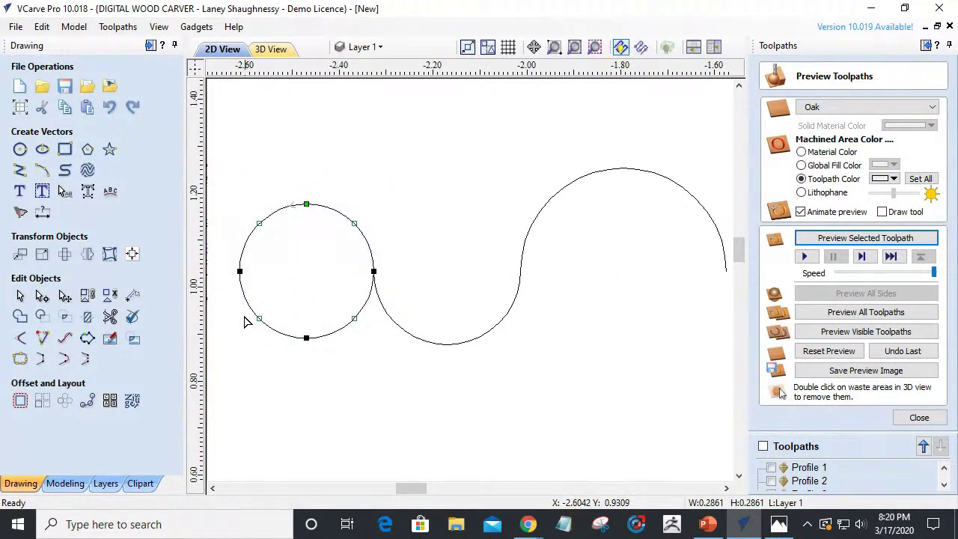
{"action": "right_click", "coordinate": [306, 203]}
{"action": "left_click", "coordinate": [367, 261]}
{"action": "right_click", "coordinate": [368, 273]}
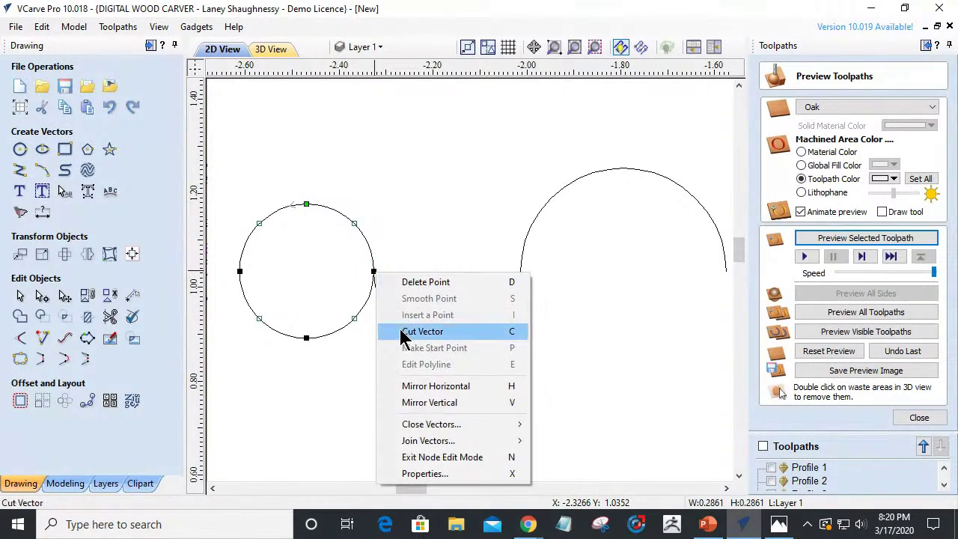
{"action": "left_click", "coordinate": [402, 332]}
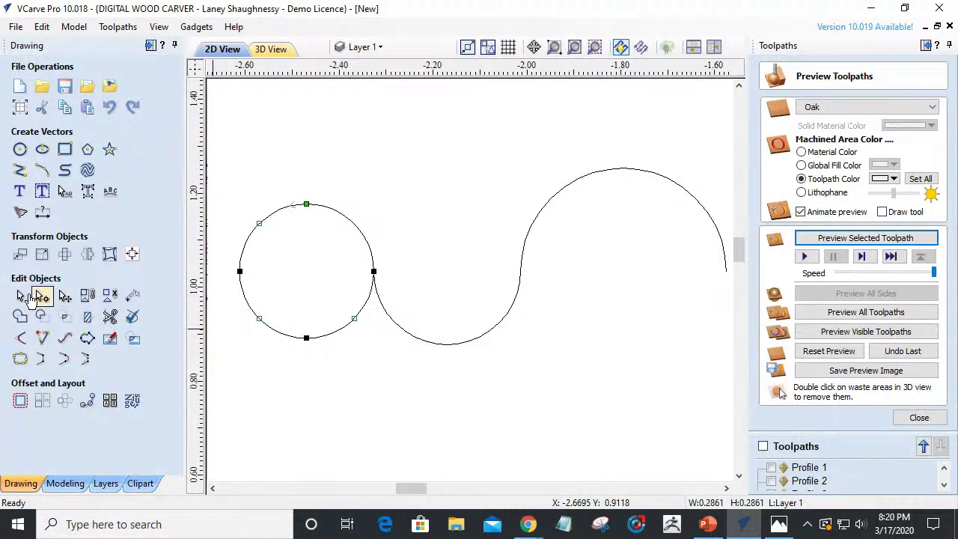
{"action": "left_click", "coordinate": [17, 297]}
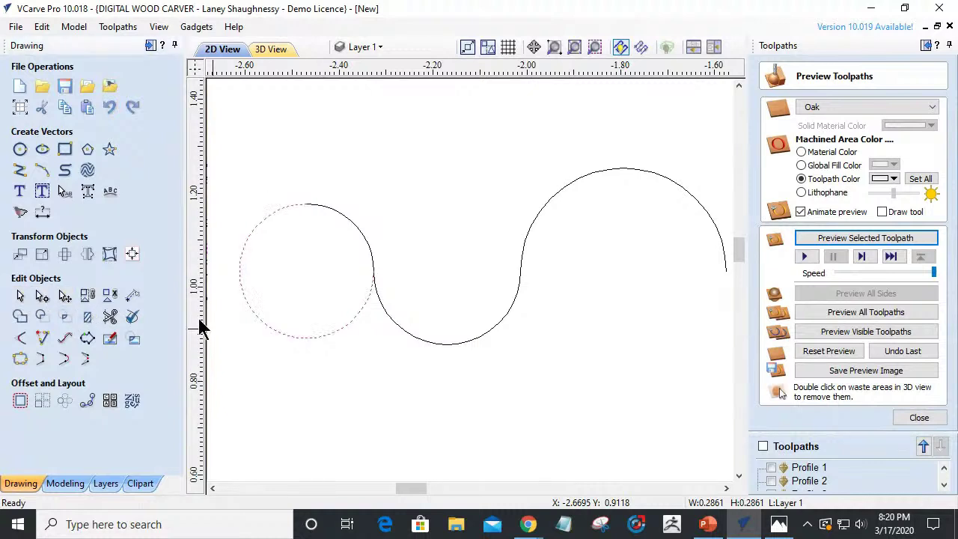
{"action": "left_click", "coordinate": [254, 324]}
{"action": "left_click", "coordinate": [254, 323]}
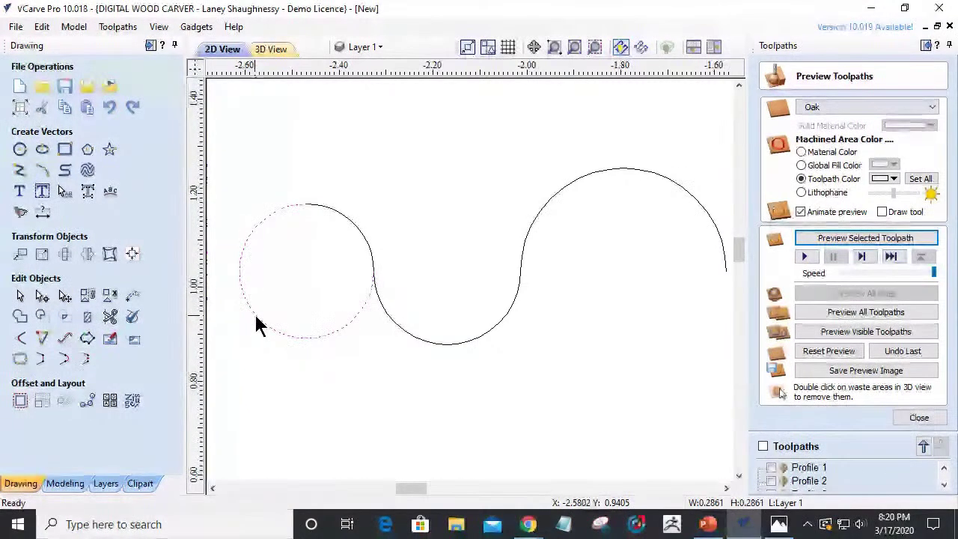
{"action": "key", "text": "Delete"}
Join the quarter arc and the S-curve into one open vector with a 0.001 inch tolerance.
{"action": "scroll", "coordinate": [258, 323], "scroll_direction": "down", "scroll_amount": 2}
{"action": "left_click_drag", "start_coordinate": [224, 199], "coordinate": [542, 357]}
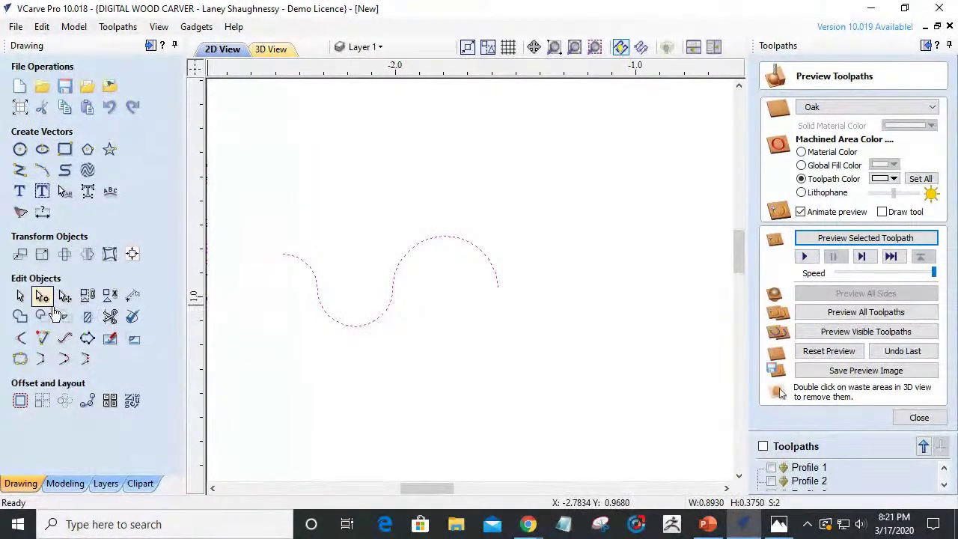
{"action": "left_click", "coordinate": [21, 358]}
{"action": "key", "text": "Return"}
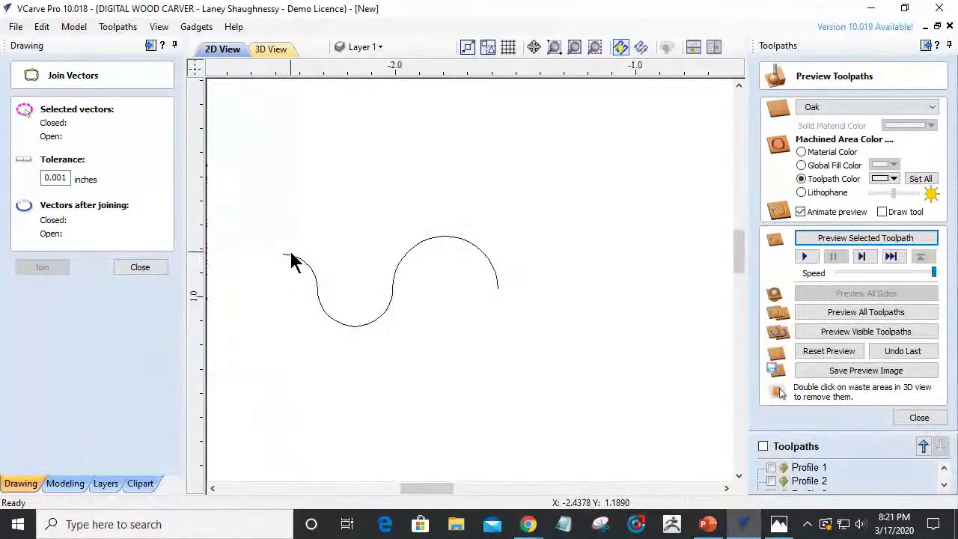
{"action": "left_click", "coordinate": [328, 315], "text": "shift"}
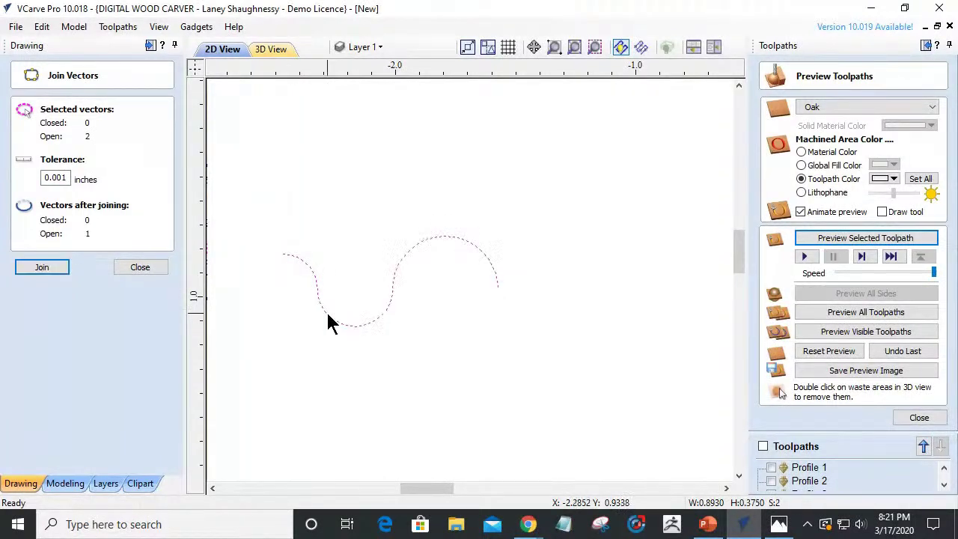
{"action": "left_click", "coordinate": [45, 267]}
Calculate a moulding toolpath named Swept Profile 2 with the circle as drive rail, the extended S-curve as profile and the 0.25 inch Ball Nose.
{"action": "scroll", "coordinate": [360, 323], "scroll_direction": "down", "scroll_amount": 6}
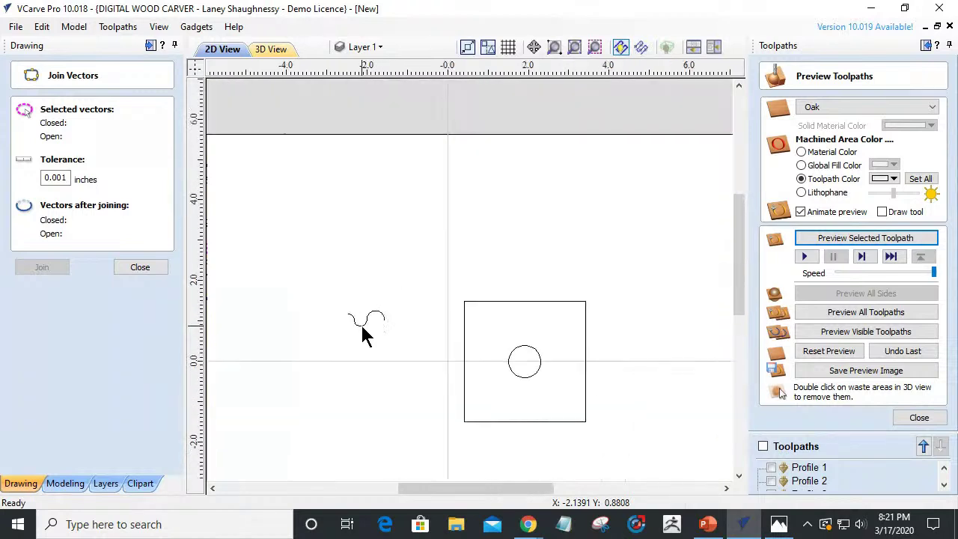
{"action": "left_click", "coordinate": [909, 420]}
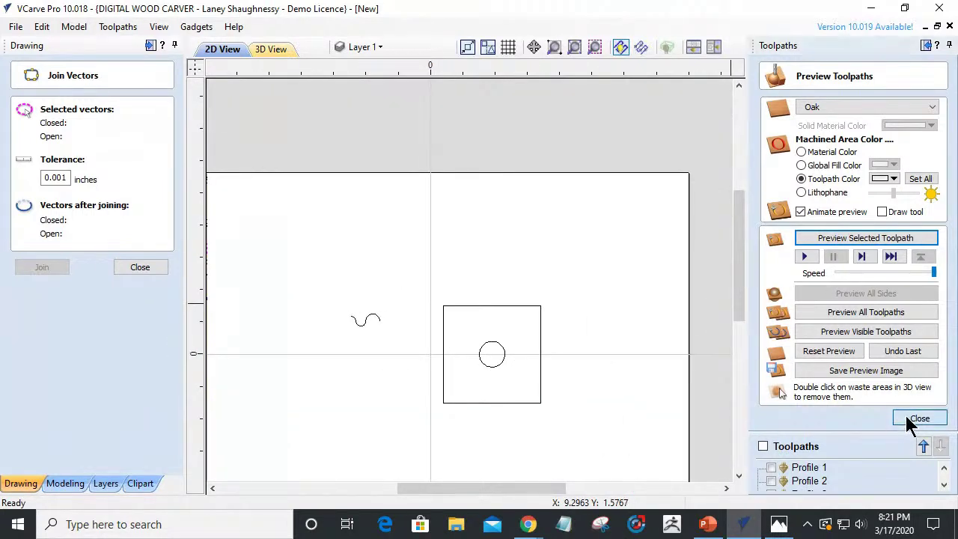
{"action": "left_click", "coordinate": [901, 179]}
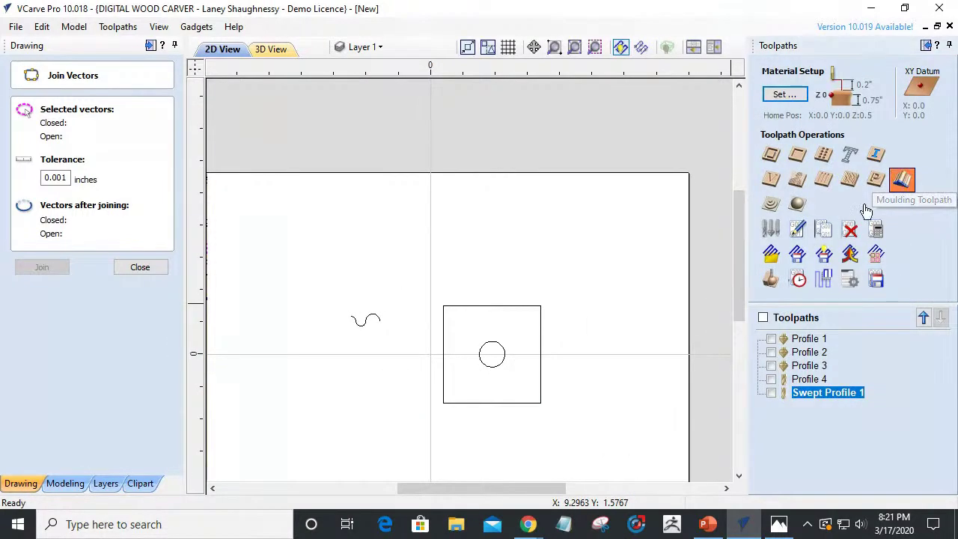
{"action": "left_click", "coordinate": [489, 353]}
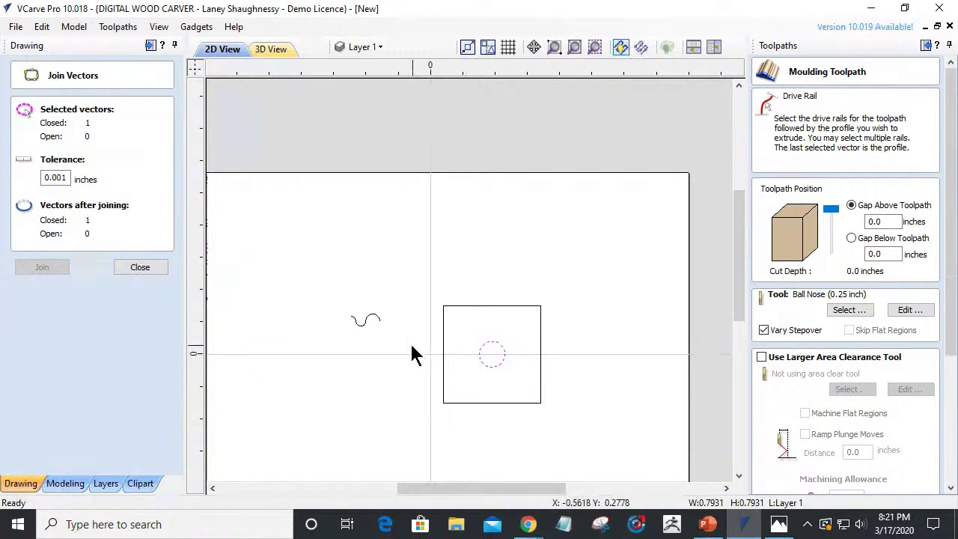
{"action": "left_click", "coordinate": [377, 315], "text": "shift"}
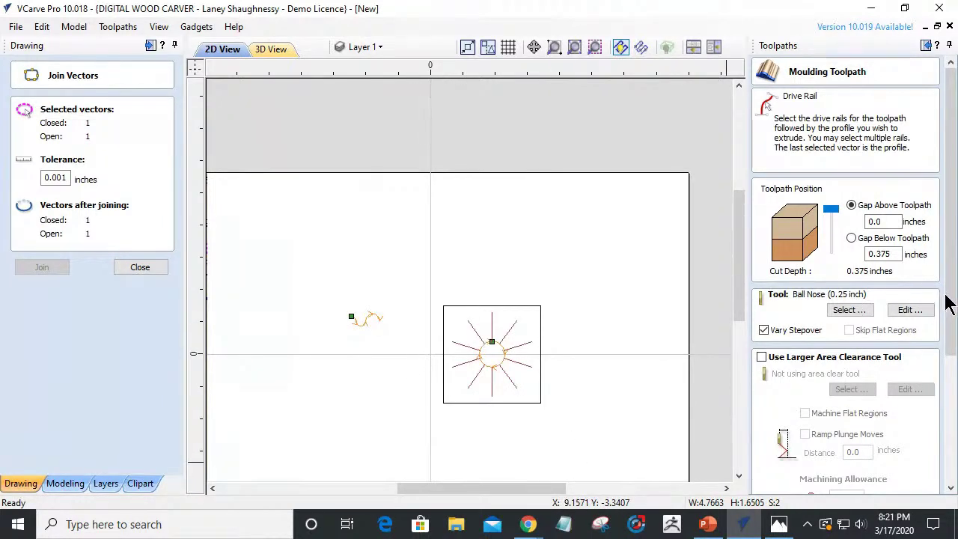
{"action": "left_click_drag", "start_coordinate": [953, 302], "coordinate": [951, 441]}
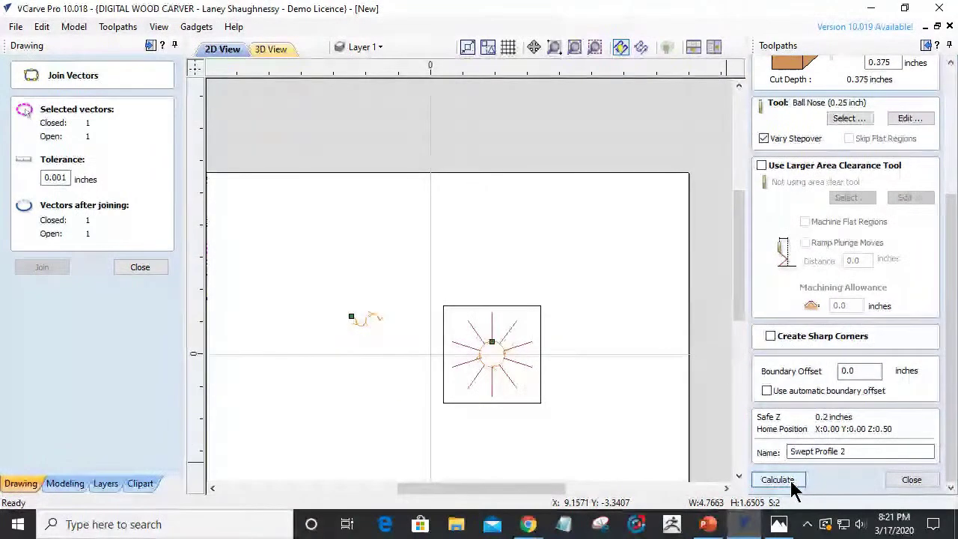
{"action": "left_click", "coordinate": [793, 484]}
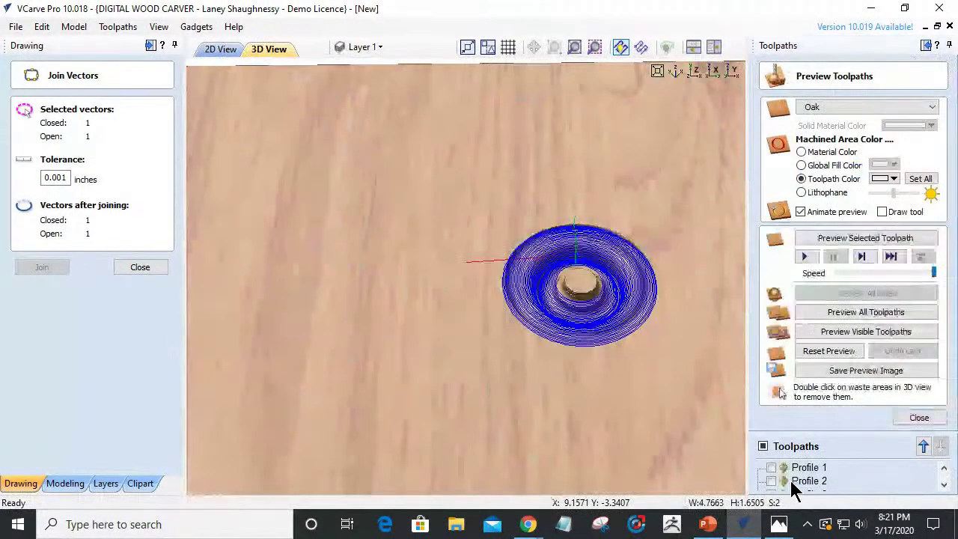
Reset the material preview and simulate the Swept Profile 2 toolpath on the oak block.
{"action": "left_click", "coordinate": [849, 347]}
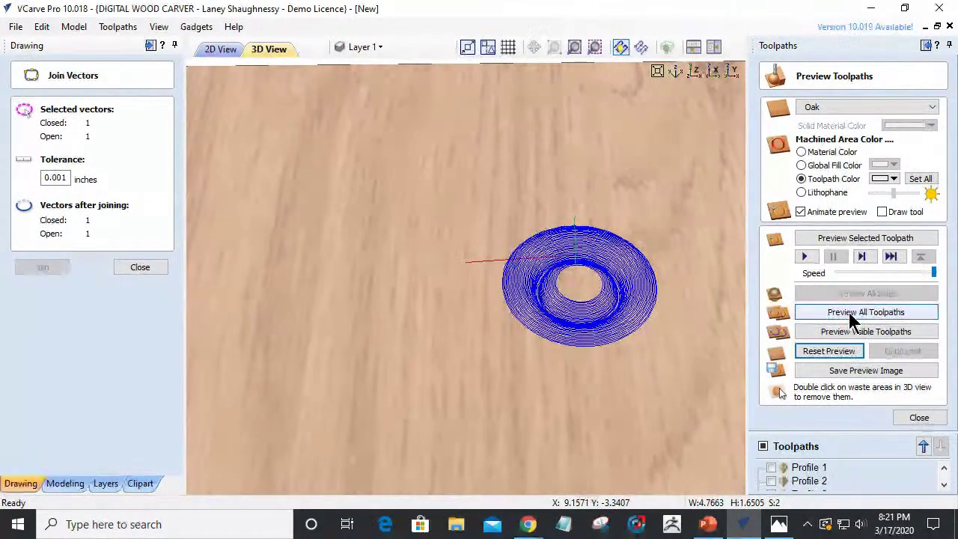
{"action": "scroll", "coordinate": [576, 307], "scroll_direction": "up", "scroll_amount": 4}
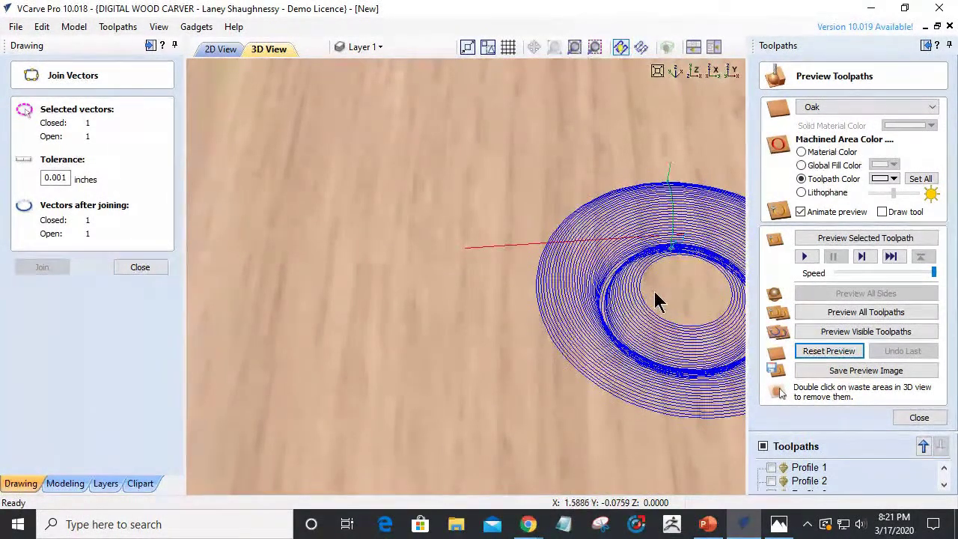
{"action": "left_click", "coordinate": [856, 238]}
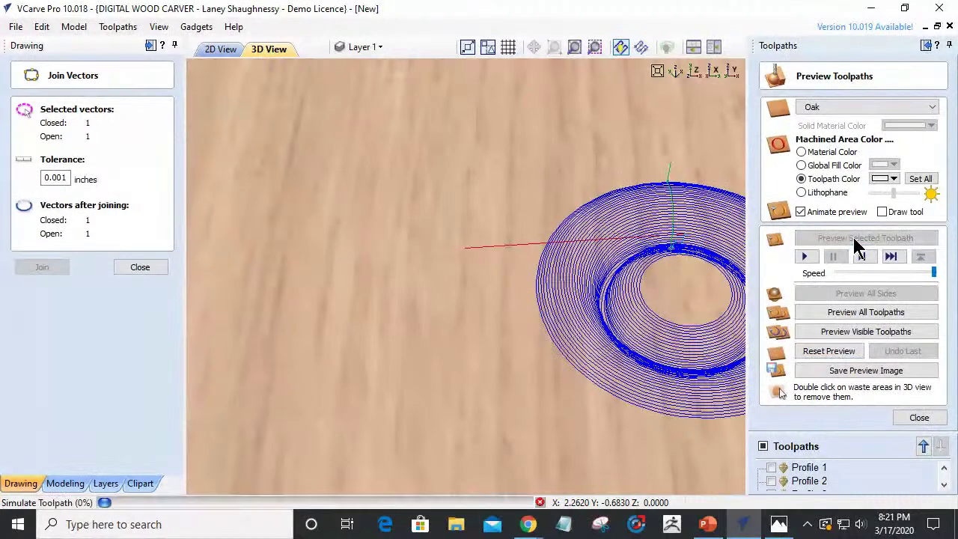
{"action": "left_click_drag", "start_coordinate": [412, 386], "coordinate": [386, 377]}
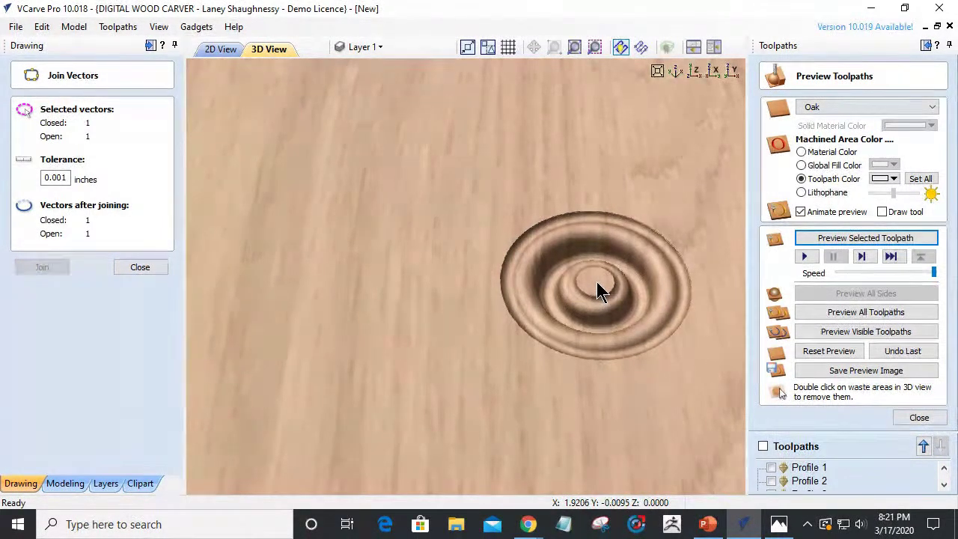
Close the vector joining tool and stretch the extended S-curve horizontally to about 1.3 inches wide in the 2D view.
{"action": "left_click", "coordinate": [211, 48]}
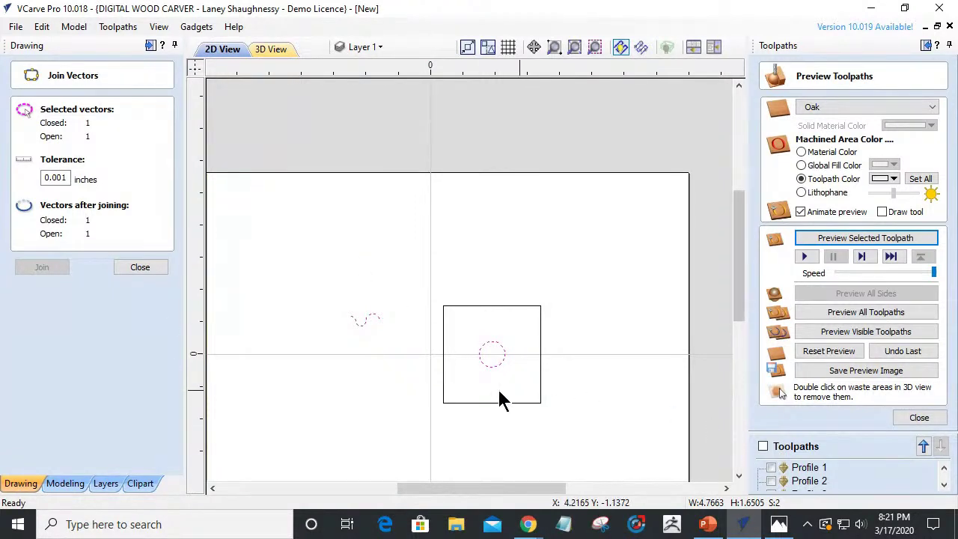
{"action": "scroll", "coordinate": [461, 425], "scroll_direction": "up", "scroll_amount": 2}
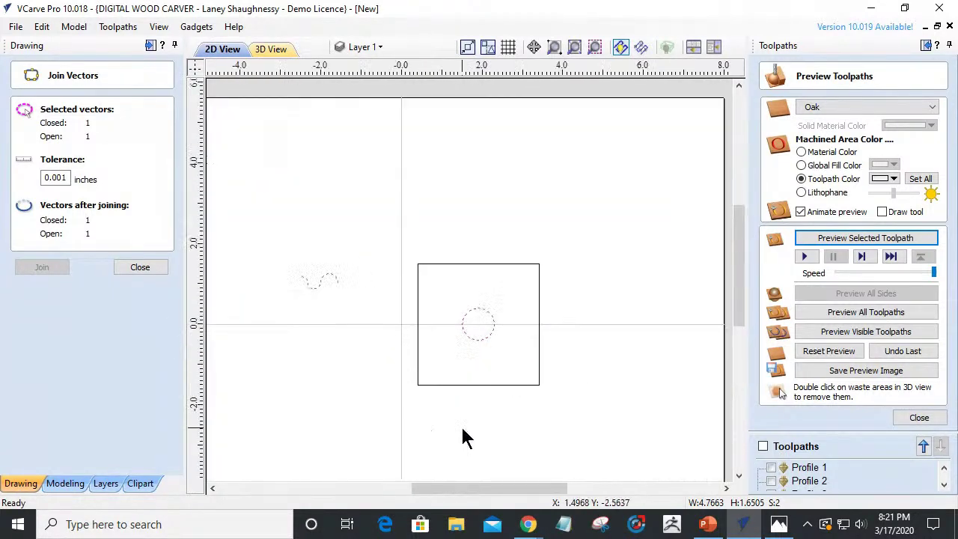
{"action": "left_click", "coordinate": [122, 273]}
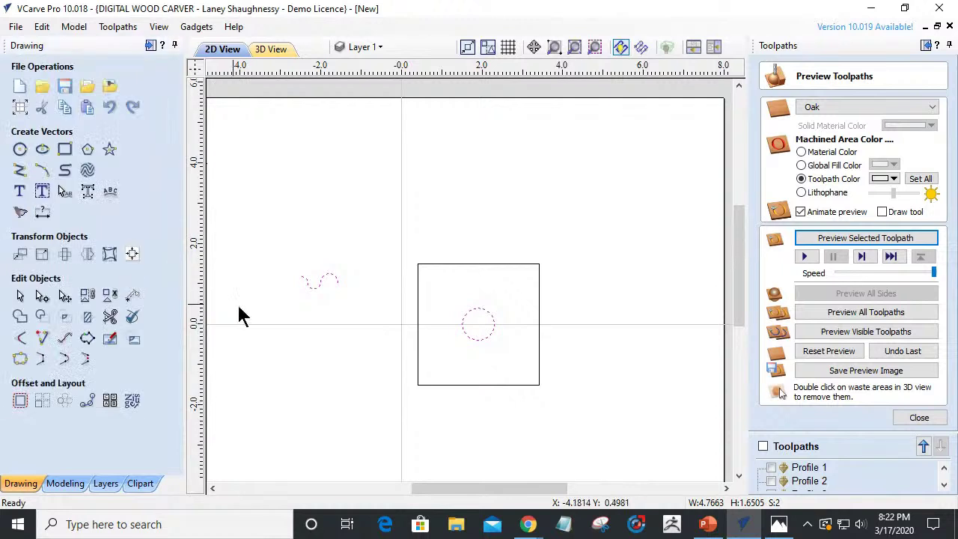
{"action": "scroll", "coordinate": [247, 290], "scroll_direction": "up", "scroll_amount": 3}
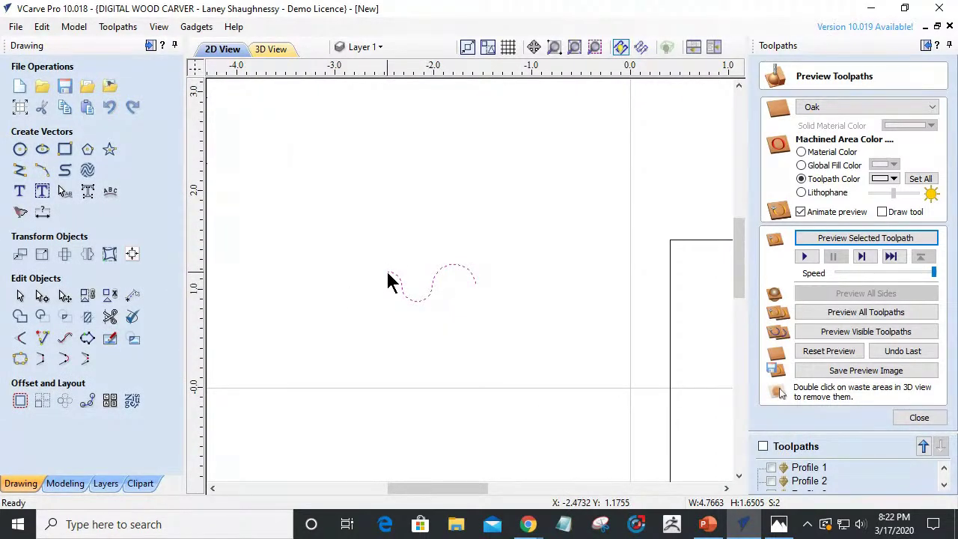
{"action": "scroll", "coordinate": [386, 273], "scroll_direction": "up", "scroll_amount": 4}
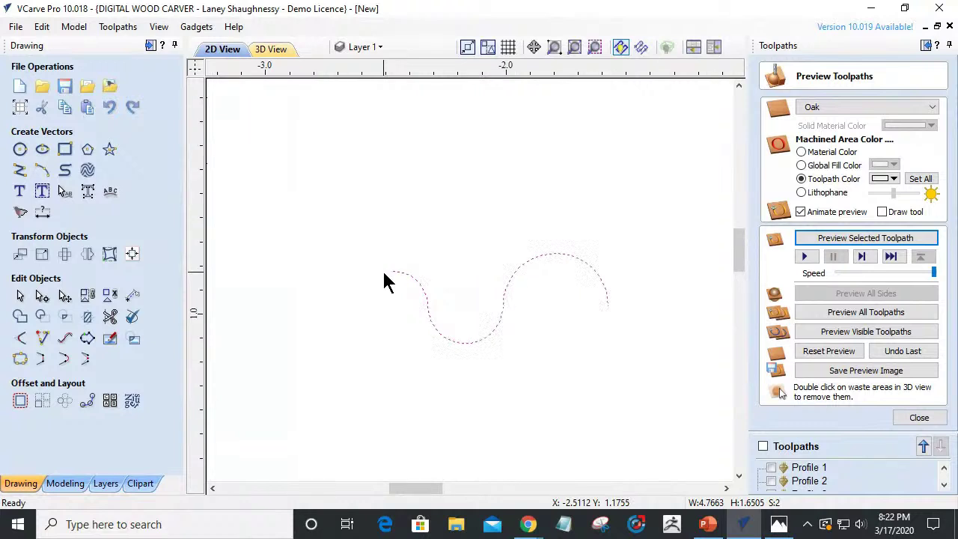
{"action": "left_click", "coordinate": [393, 274]}
{"action": "scroll", "coordinate": [388, 291], "scroll_direction": "down", "scroll_amount": 3}
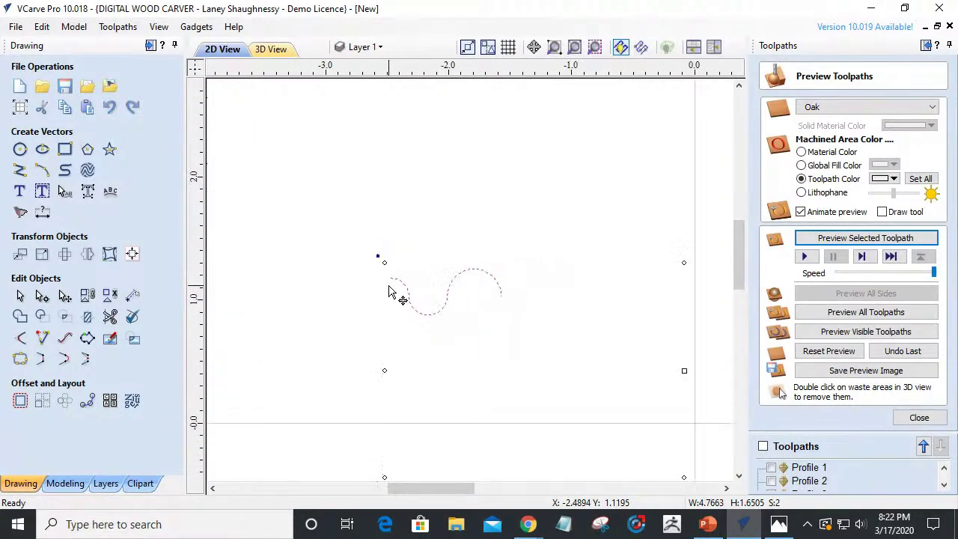
{"action": "scroll", "coordinate": [389, 291], "scroll_direction": "down", "scroll_amount": 1}
{"action": "left_click", "coordinate": [385, 292]}
{"action": "left_click", "coordinate": [390, 282]}
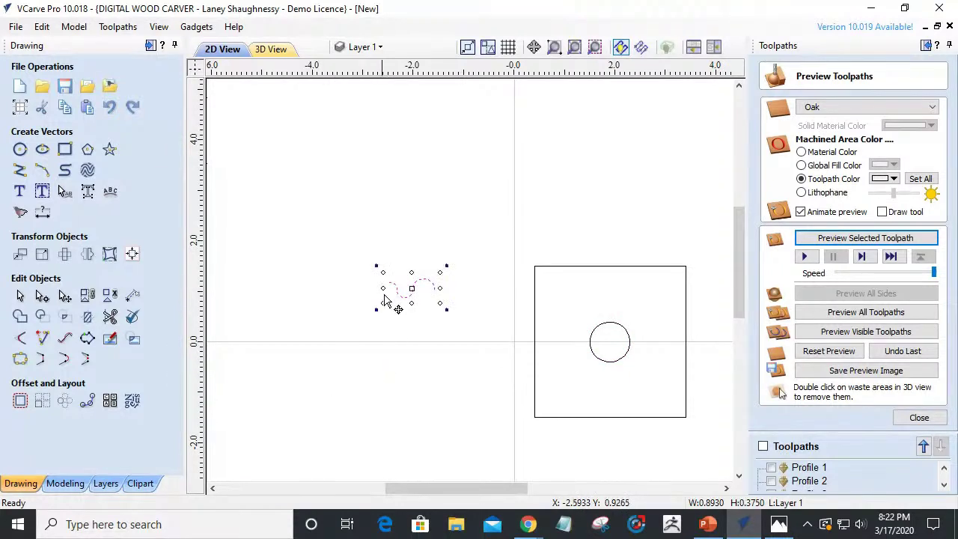
{"action": "left_click_drag", "start_coordinate": [383, 288], "coordinate": [365, 288]}
{"action": "scroll", "coordinate": [357, 295], "scroll_direction": "up", "scroll_amount": 5}
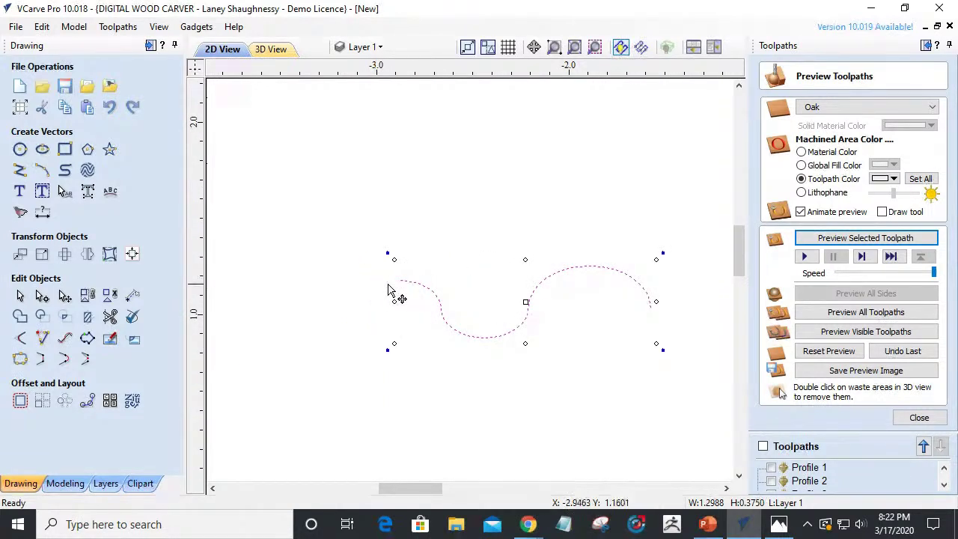
Shrink the circle inside the square to about 0.5 inch in diameter and close the toolpath preview.
{"action": "scroll", "coordinate": [376, 289], "scroll_direction": "down", "scroll_amount": 5}
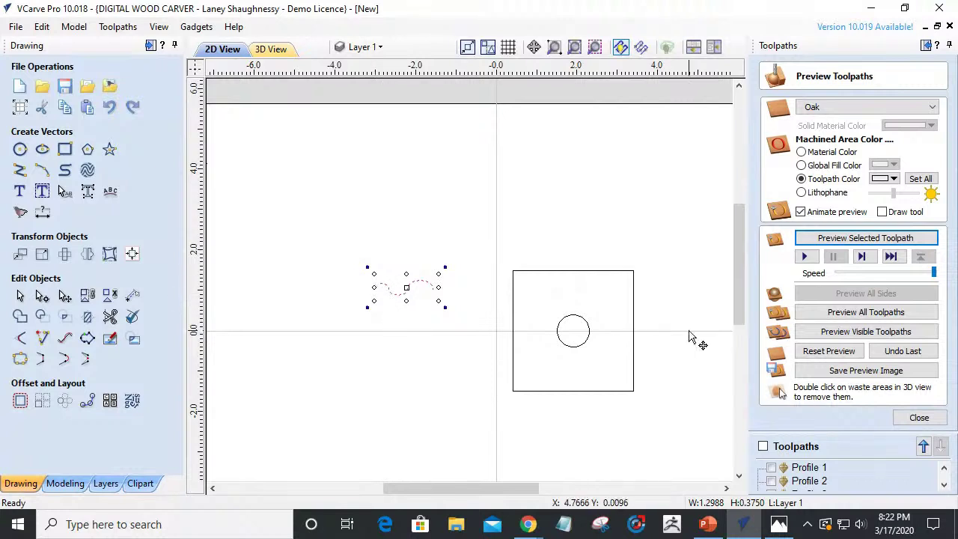
{"action": "left_click", "coordinate": [582, 350]}
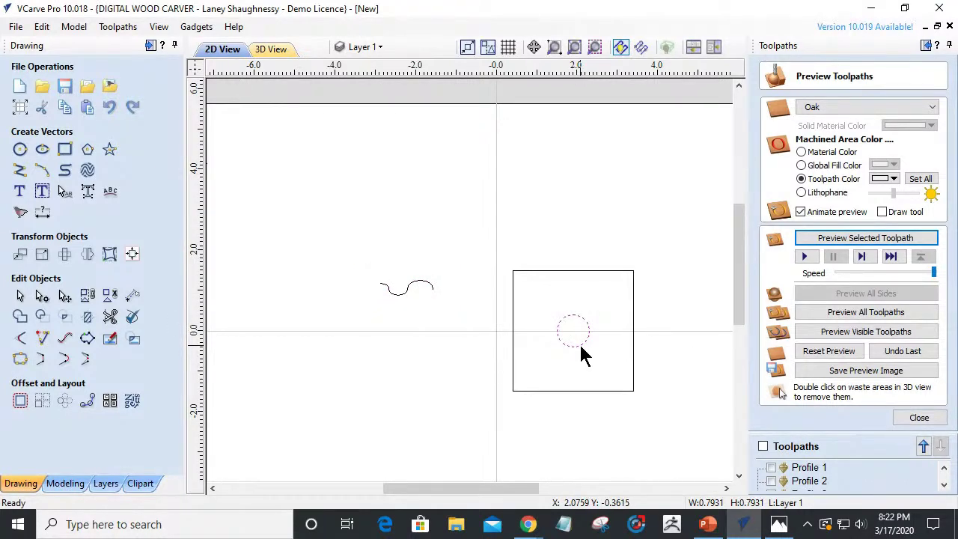
{"action": "left_click_drag", "start_coordinate": [550, 309], "coordinate": [563, 318]}
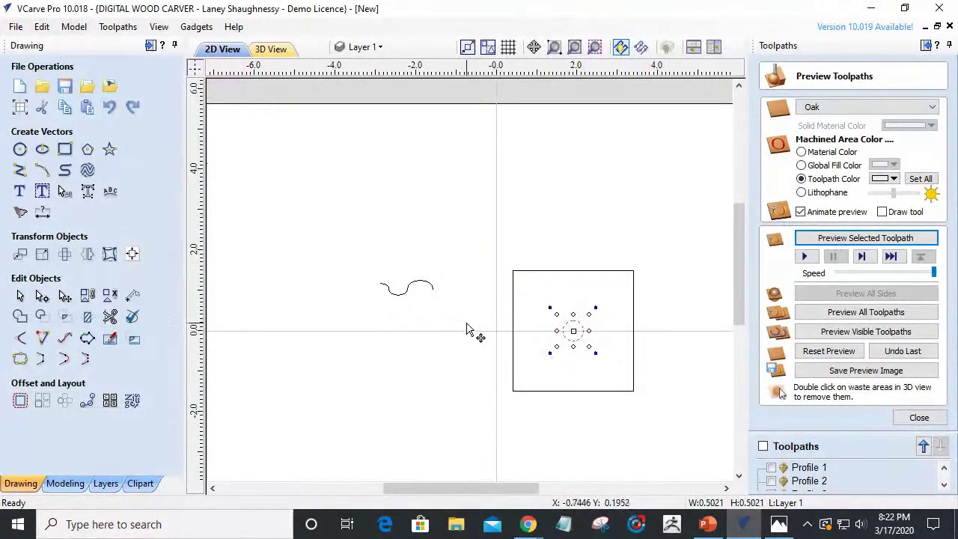
{"action": "left_click", "coordinate": [919, 418]}
{"action": "left_click", "coordinate": [389, 293]}
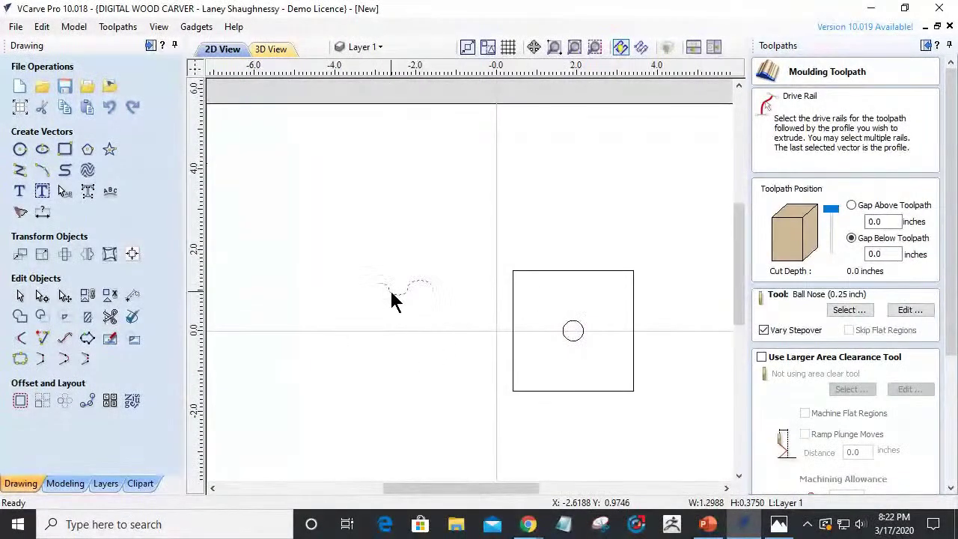
{"action": "left_click", "coordinate": [564, 340]}
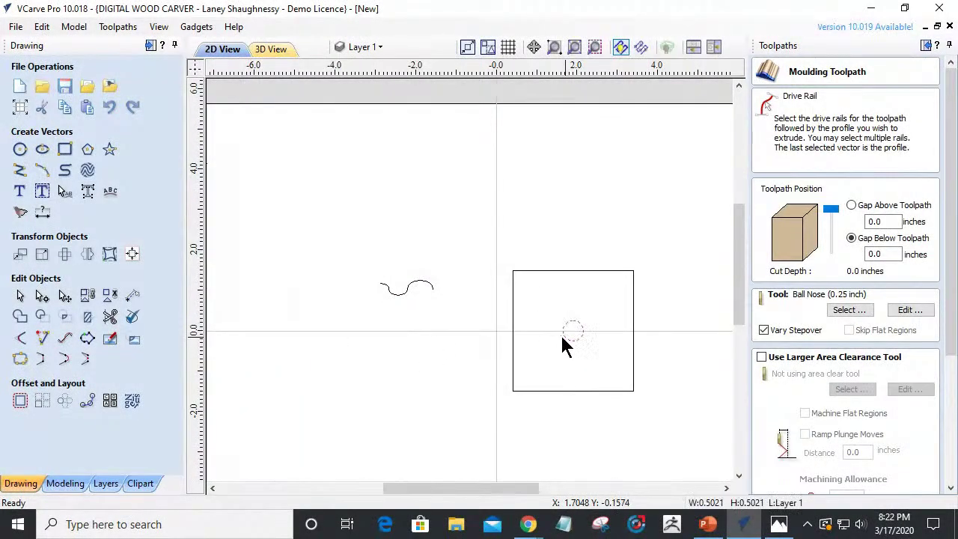
{"action": "left_click", "coordinate": [406, 298], "text": "shift"}
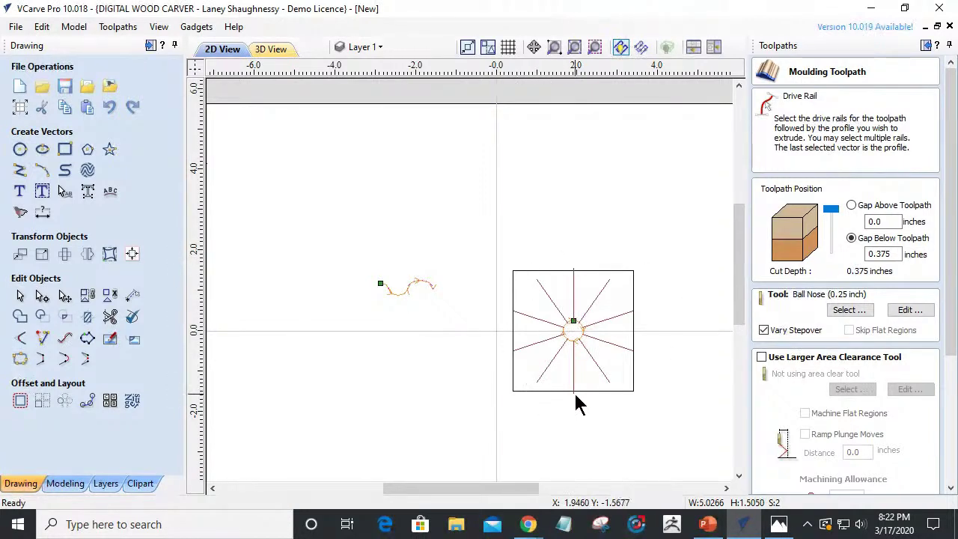
{"action": "scroll", "coordinate": [579, 286], "scroll_direction": "up", "scroll_amount": 3}
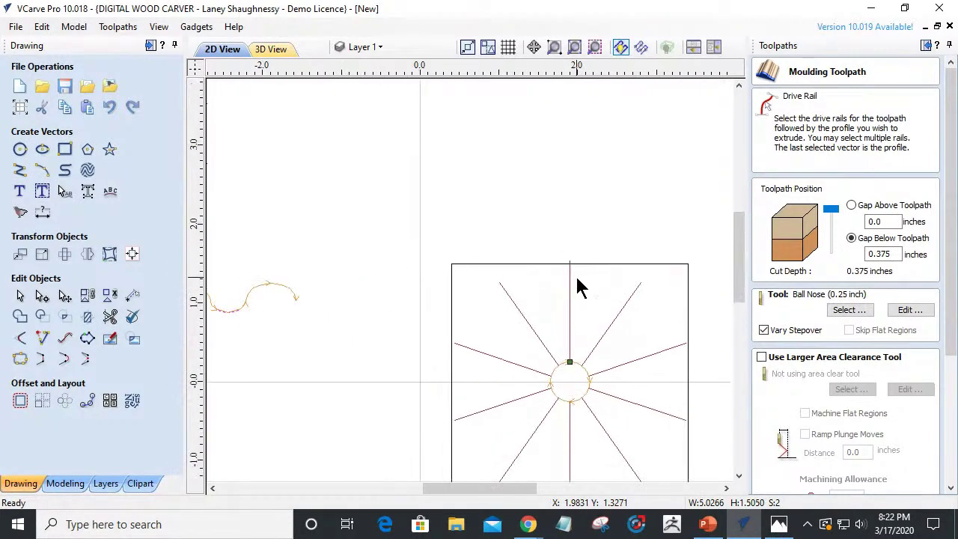
{"action": "scroll", "coordinate": [578, 287], "scroll_direction": "down", "scroll_amount": 2}
{"action": "left_click", "coordinate": [334, 333]}
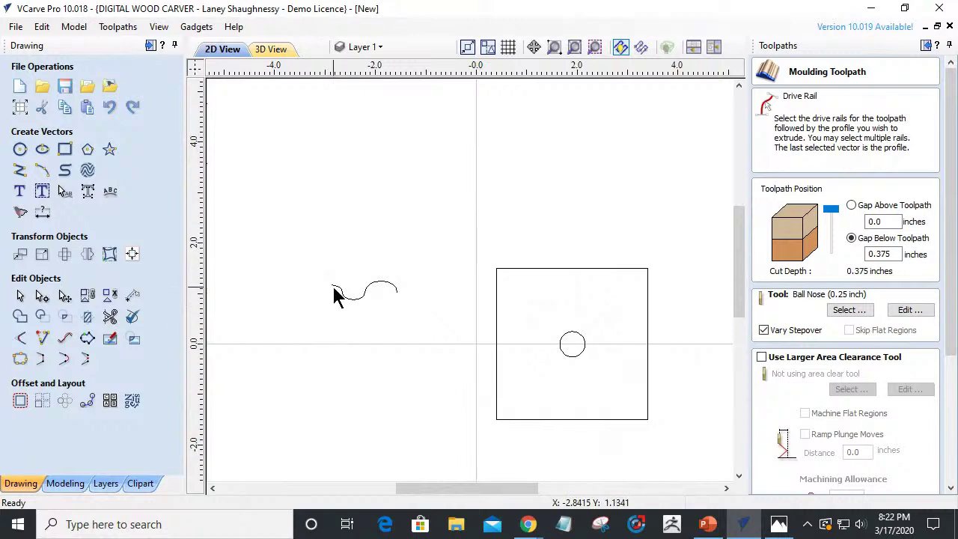
{"action": "left_click", "coordinate": [333, 286]}
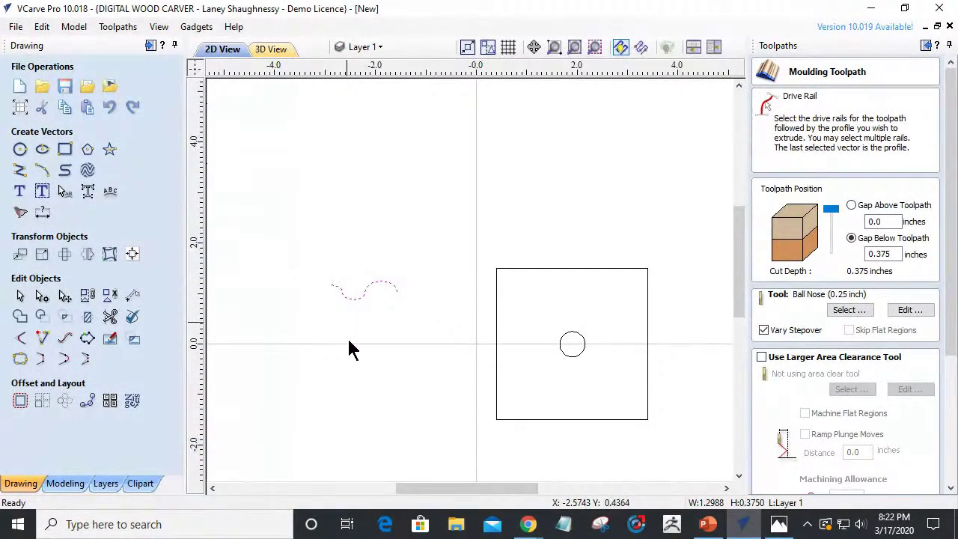
{"action": "scroll", "coordinate": [935, 464], "scroll_direction": "down", "scroll_amount": 10}
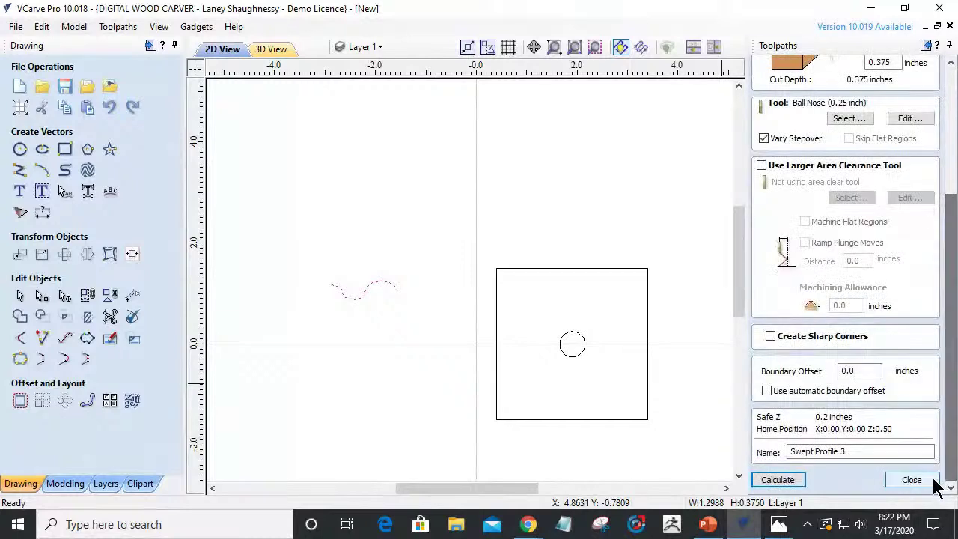
{"action": "left_click", "coordinate": [919, 482]}
Narrow the extended S-curve slightly by scaling its outer left end inward horizontally.
{"action": "left_click", "coordinate": [348, 299]}
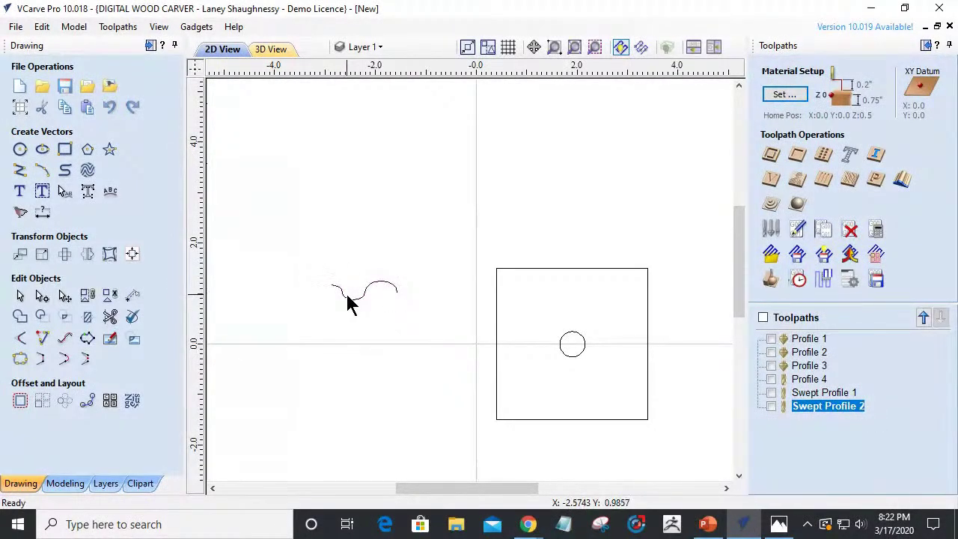
{"action": "left_click", "coordinate": [346, 303]}
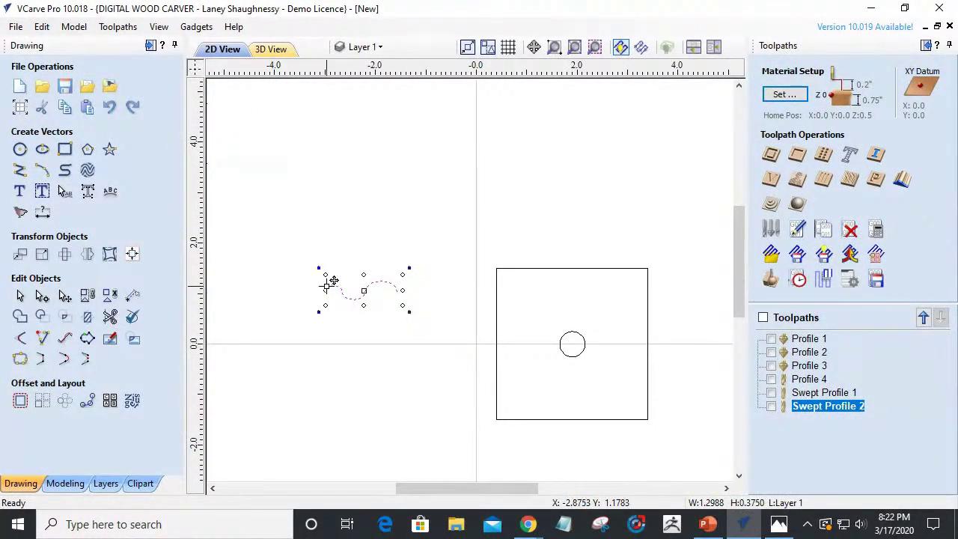
{"action": "left_click_drag", "start_coordinate": [331, 289], "coordinate": [338, 286]}
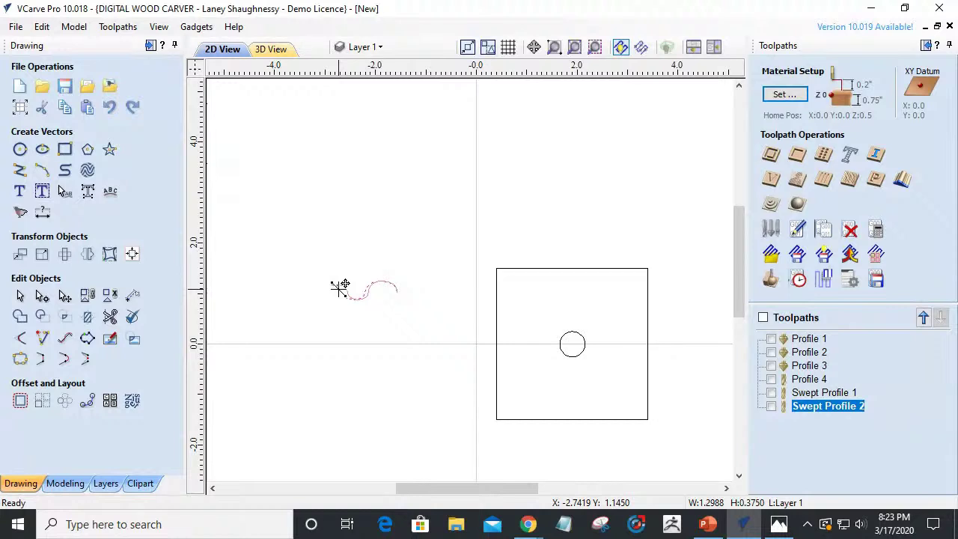
Calculate a moulding toolpath named Swept Profile 3 with the circle as drive rail, the S-curve as profile and the 0.25 inch Ball Nose.
{"action": "left_click", "coordinate": [901, 179]}
{"action": "left_click", "coordinate": [560, 343]}
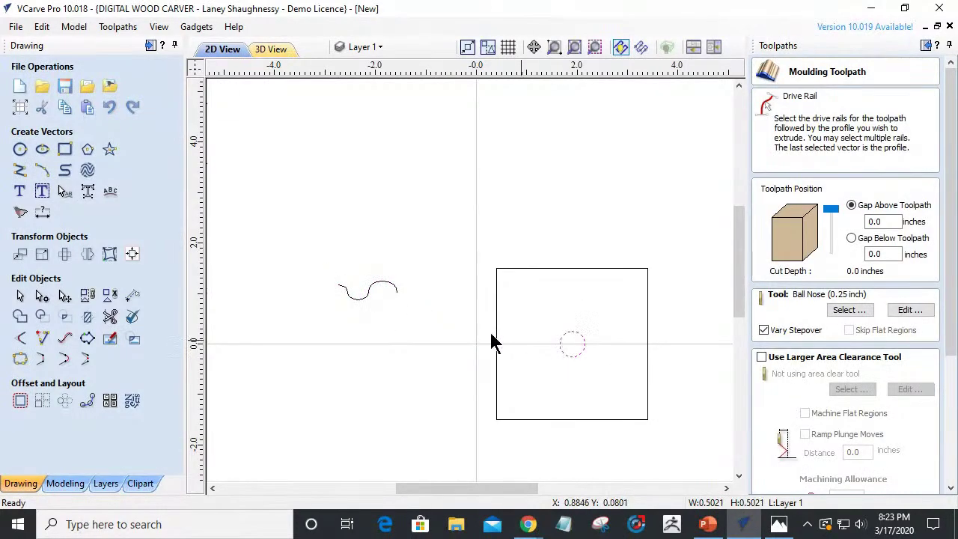
{"action": "left_click", "coordinate": [377, 291], "text": "shift"}
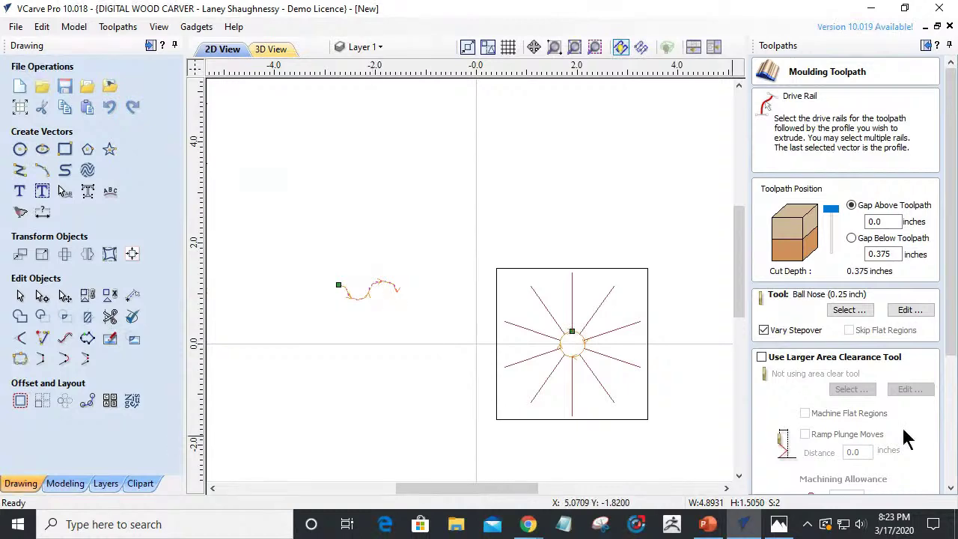
{"action": "left_click_drag", "start_coordinate": [952, 318], "coordinate": [945, 472]}
{"action": "left_click", "coordinate": [777, 480]}
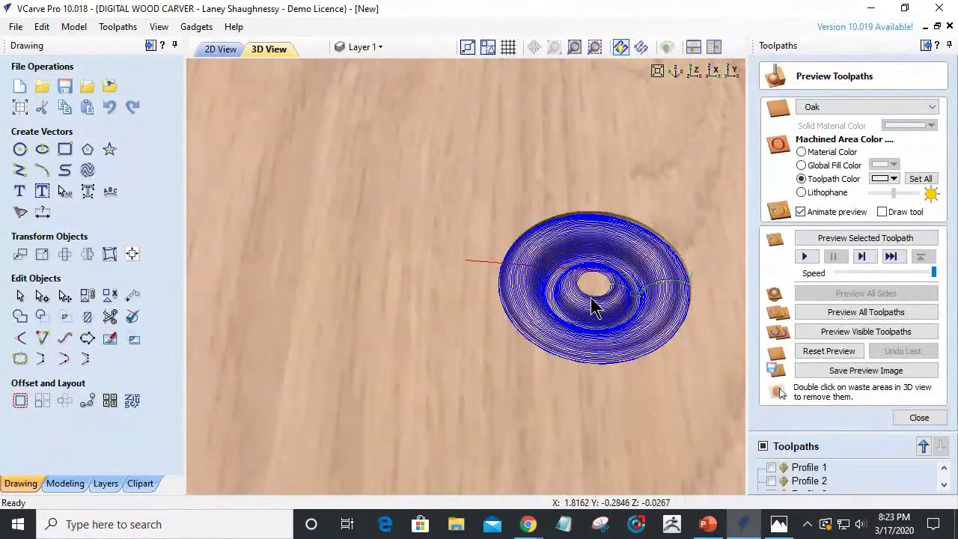
Reset the material preview, simulate the Swept Profile 3 toolpath on the oak block and view the carved rosette.
{"action": "left_click", "coordinate": [808, 350]}
{"action": "left_click", "coordinate": [827, 238]}
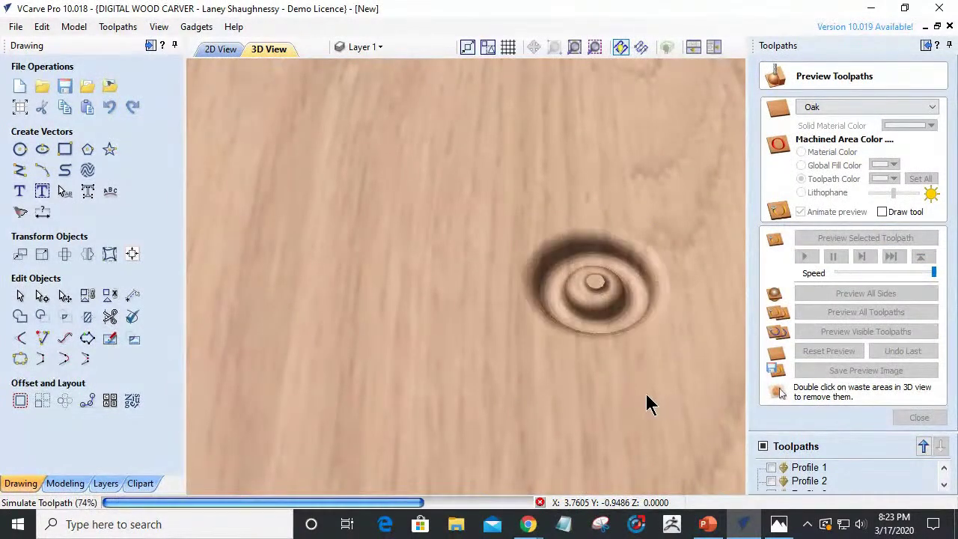
{"action": "left_click_drag", "start_coordinate": [631, 344], "coordinate": [601, 303]}
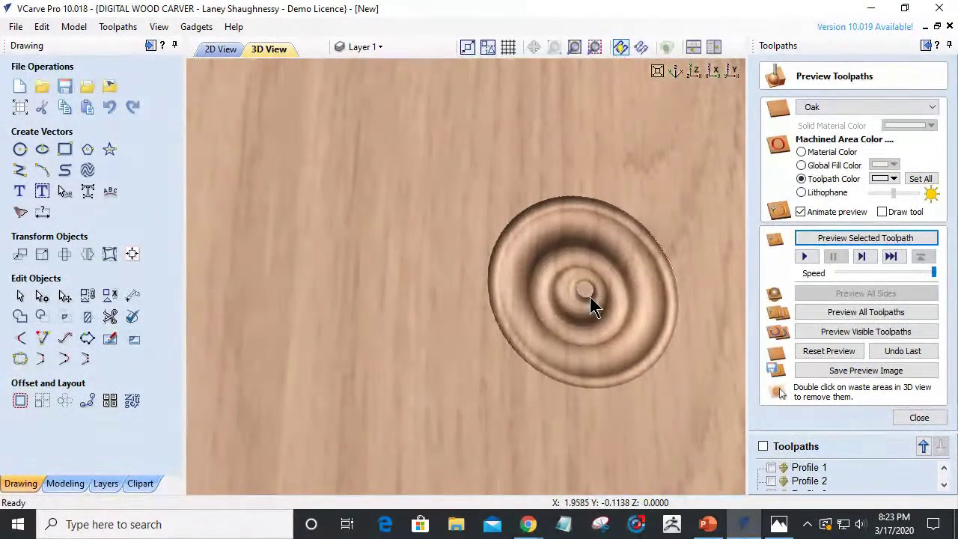
Set up a pocket toolpath for the central circle with the 9/16 Box Core Bit, 0.5625 inches Dia, as the tool.
{"action": "left_click", "coordinate": [217, 53]}
{"action": "scroll", "coordinate": [526, 380], "scroll_direction": "up", "scroll_amount": 4}
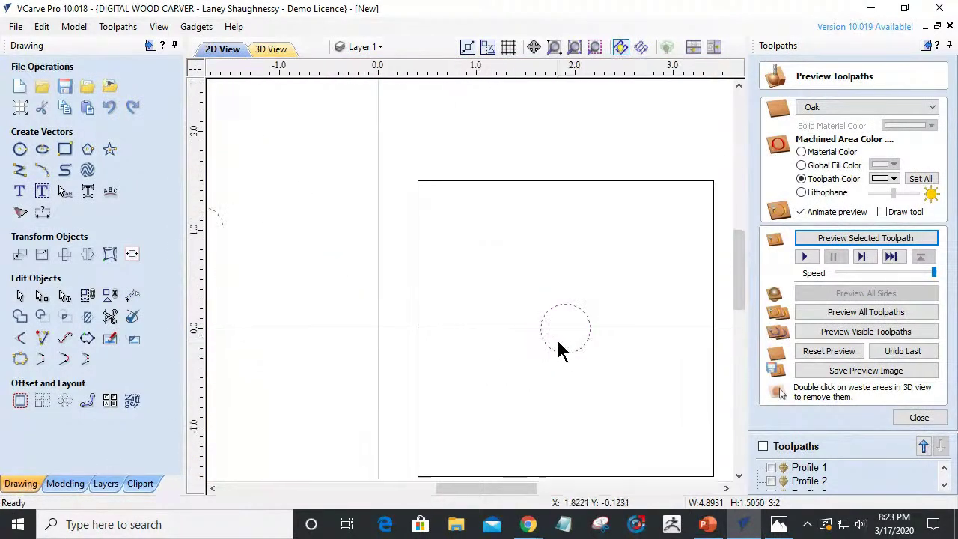
{"action": "left_click", "coordinate": [558, 351]}
{"action": "scroll", "coordinate": [559, 354], "scroll_direction": "down", "scroll_amount": 2}
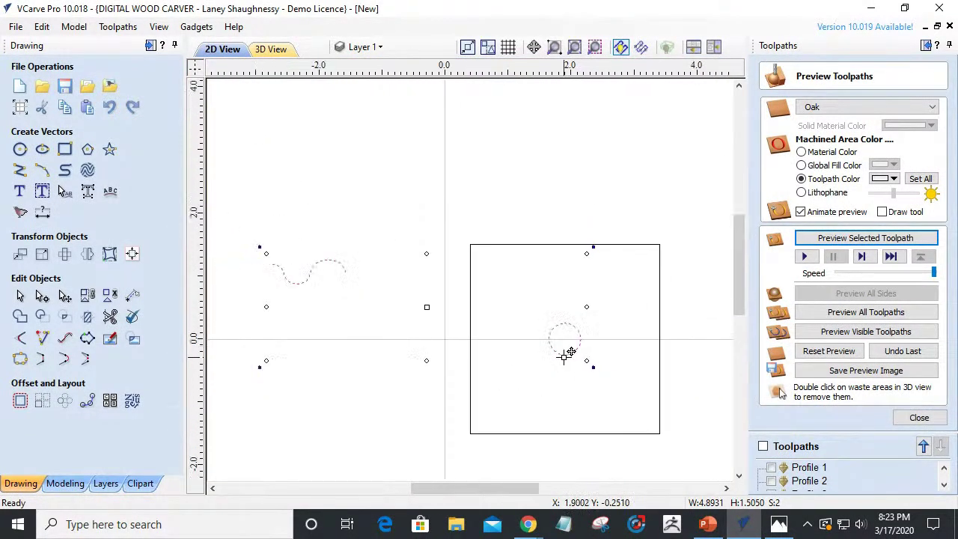
{"action": "left_click", "coordinate": [919, 417]}
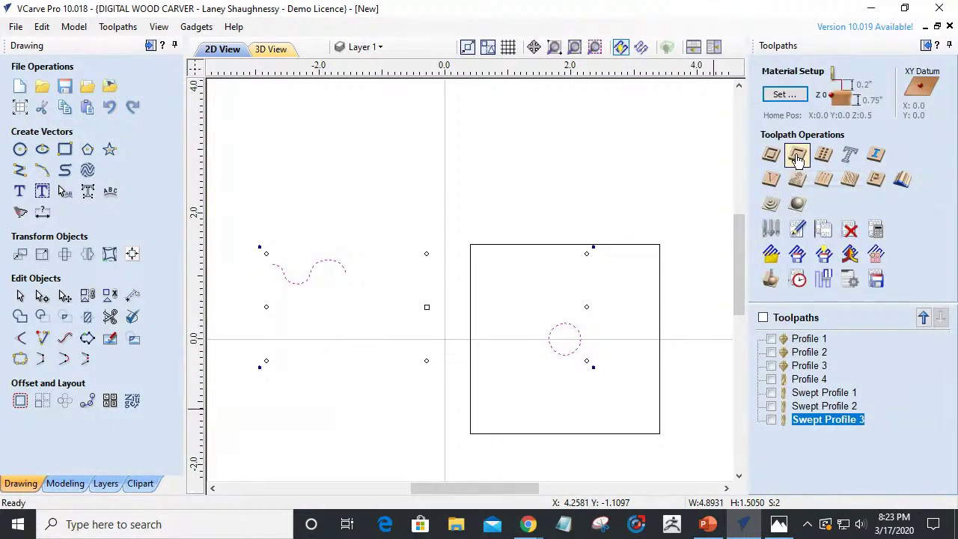
{"action": "left_click", "coordinate": [797, 156]}
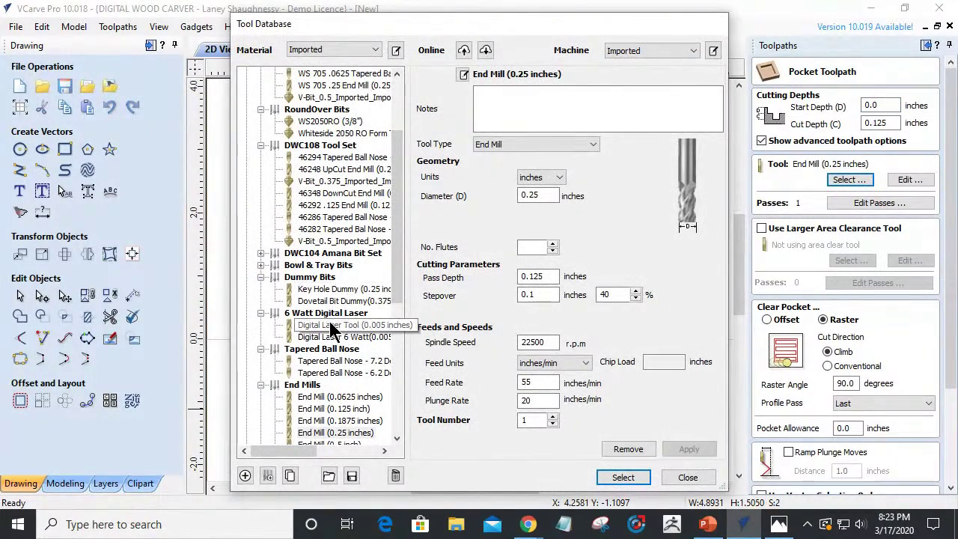
{"action": "left_click_drag", "start_coordinate": [392, 207], "coordinate": [399, 342]}
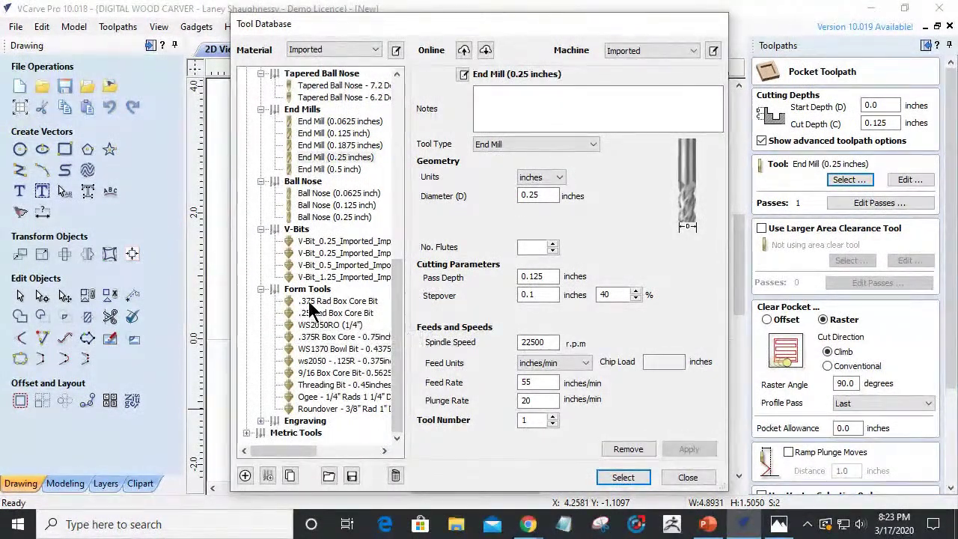
{"action": "left_click", "coordinate": [312, 337]}
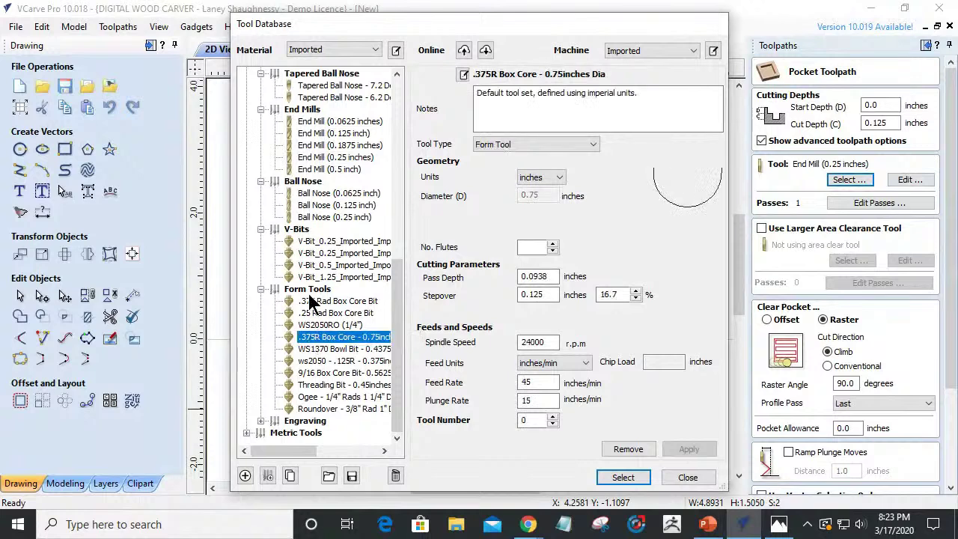
{"action": "left_click", "coordinate": [311, 302]}
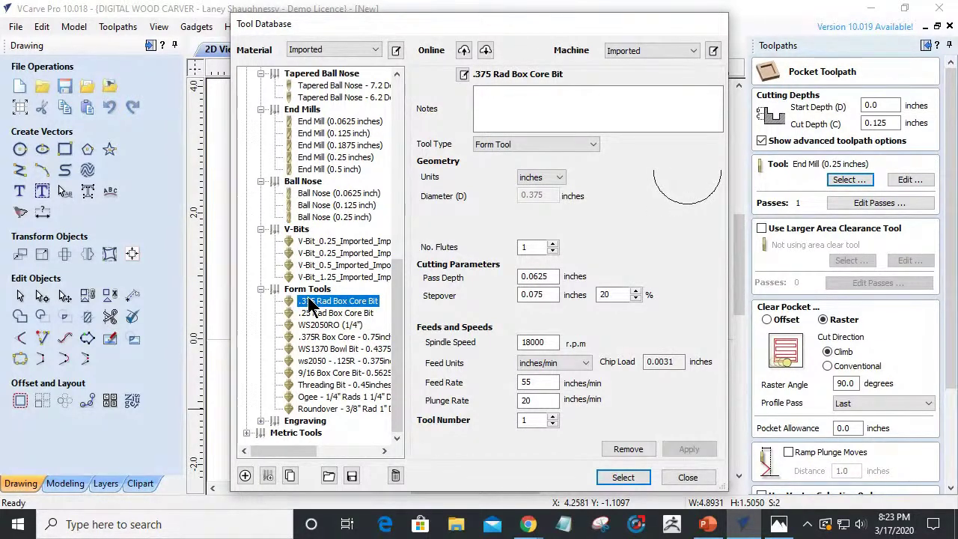
{"action": "left_click", "coordinate": [307, 372]}
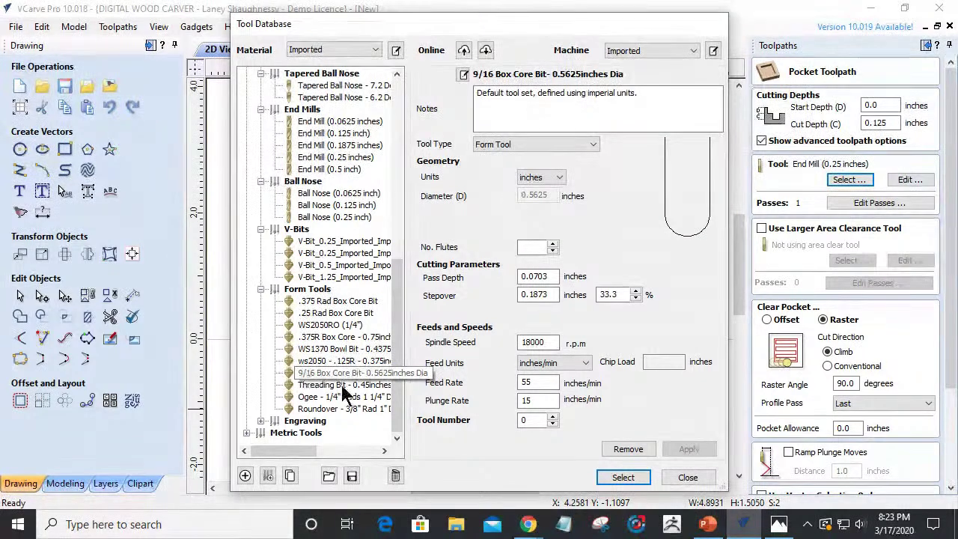
{"action": "left_click", "coordinate": [622, 478]}
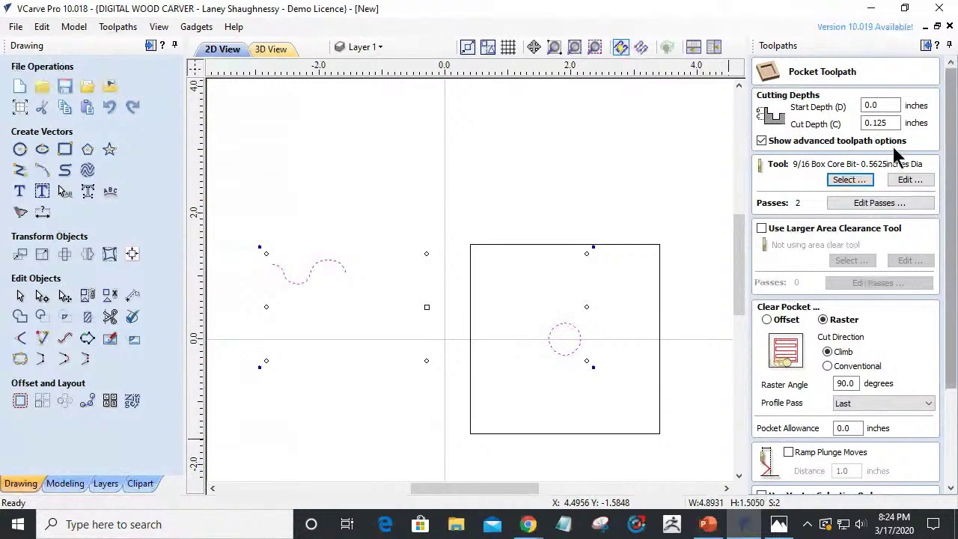
Calculate Pocket 1 at a 0.125 inch cut depth, ignoring the open vector, and simulate it on the oak rosette.
{"action": "left_click_drag", "start_coordinate": [951, 225], "coordinate": [950, 317]}
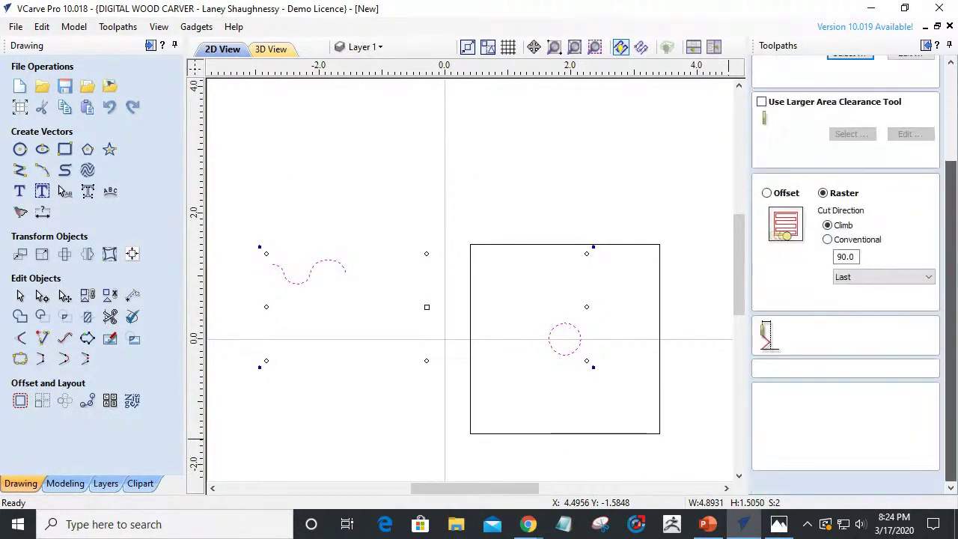
{"action": "left_click", "coordinate": [782, 484]}
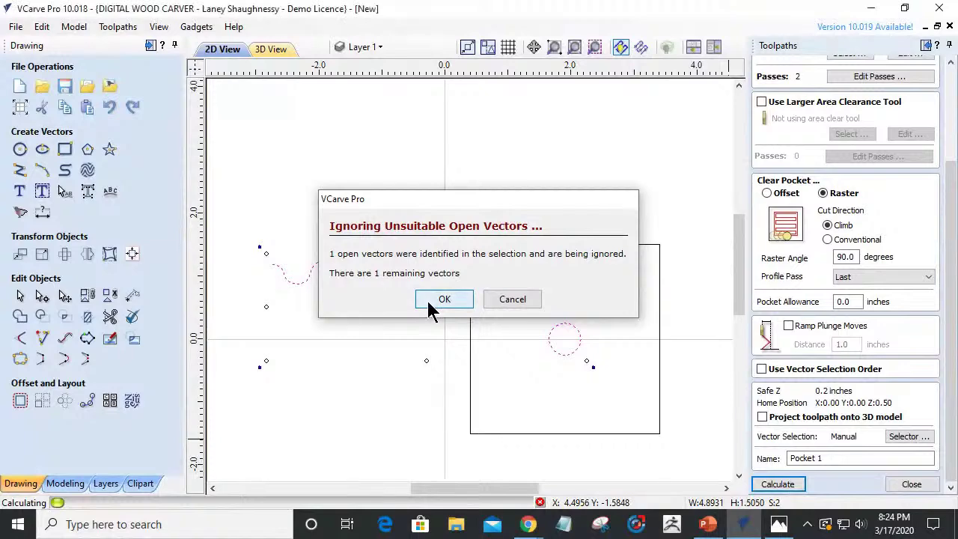
{"action": "left_click", "coordinate": [436, 301]}
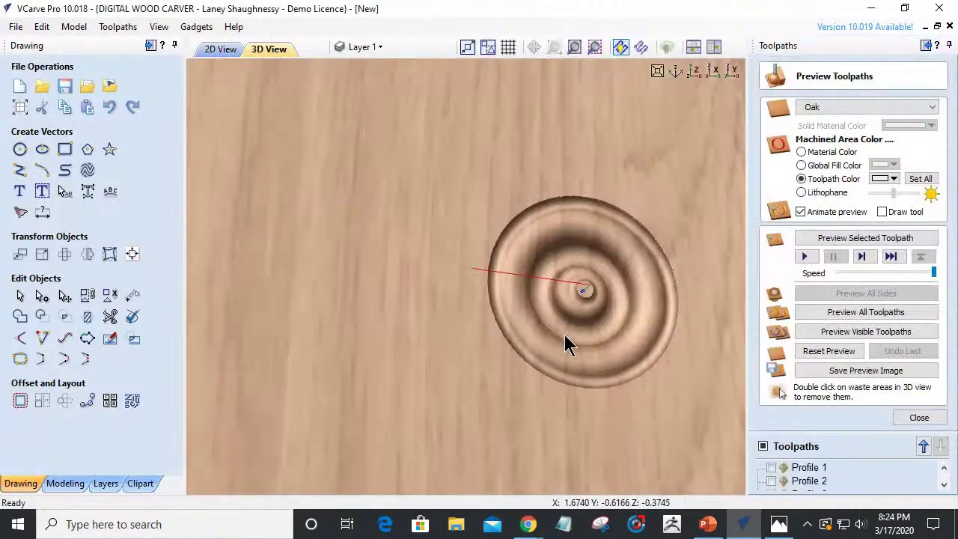
{"action": "left_click", "coordinate": [854, 240]}
{"action": "left_click_drag", "start_coordinate": [600, 406], "coordinate": [470, 389]}
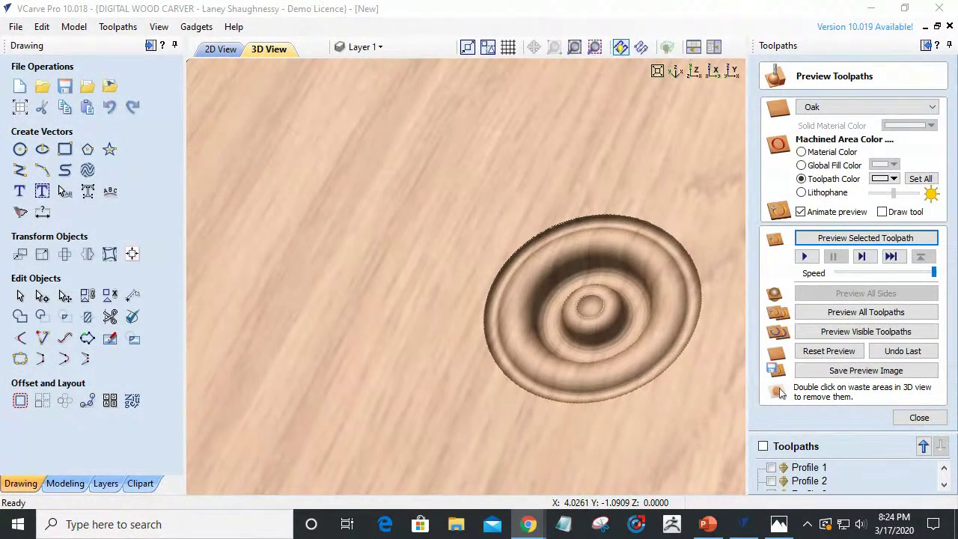
Compare the vectors with the simulated rosette, examine its rounded centre from several angles, and close the preview.
{"action": "left_click", "coordinate": [220, 50]}
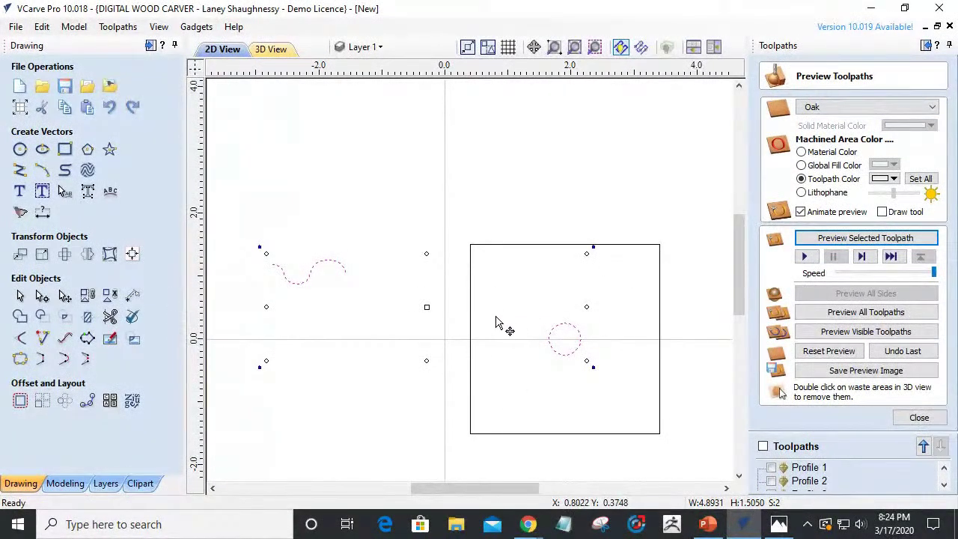
{"action": "left_click", "coordinate": [270, 48]}
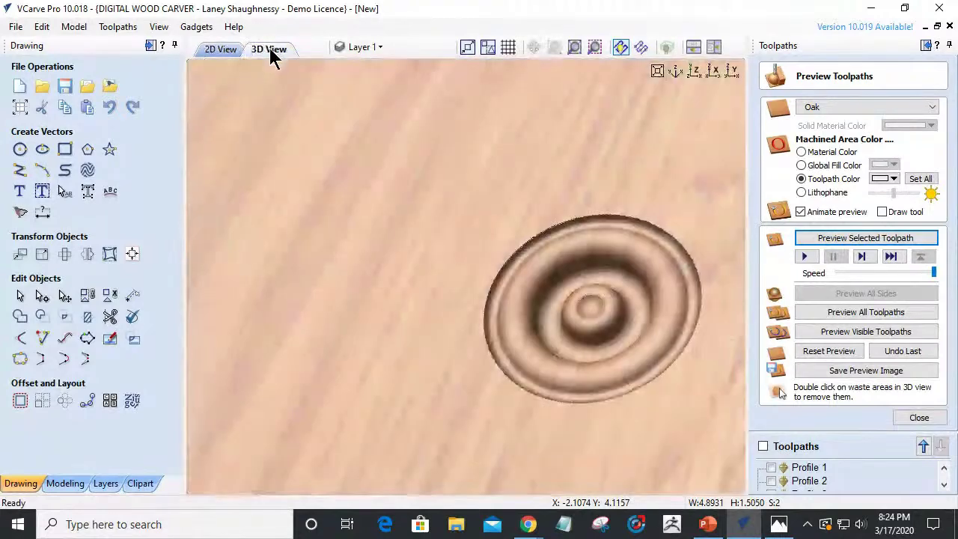
{"action": "left_click_drag", "start_coordinate": [618, 464], "coordinate": [791, 444]}
{"action": "left_click_drag", "start_coordinate": [722, 422], "coordinate": [785, 468]}
{"action": "key", "text": "0"}
{"action": "mouse_move", "coordinate": [504, 379]}
{"action": "left_mouse_down"}
{"action": "mouse_move", "coordinate": [577, 400]}
{"action": "mouse_move", "coordinate": [594, 357]}
{"action": "left_mouse_up"}
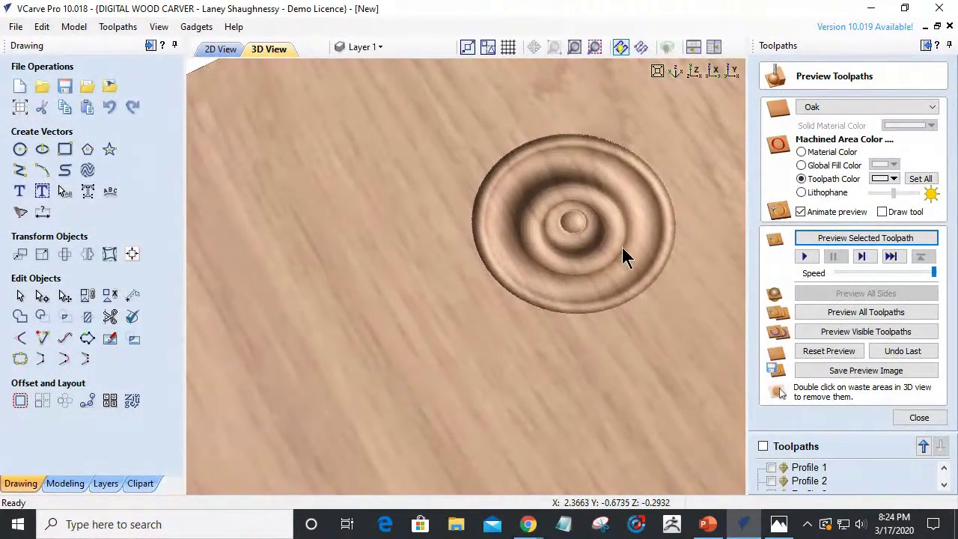
{"action": "left_click", "coordinate": [919, 417]}
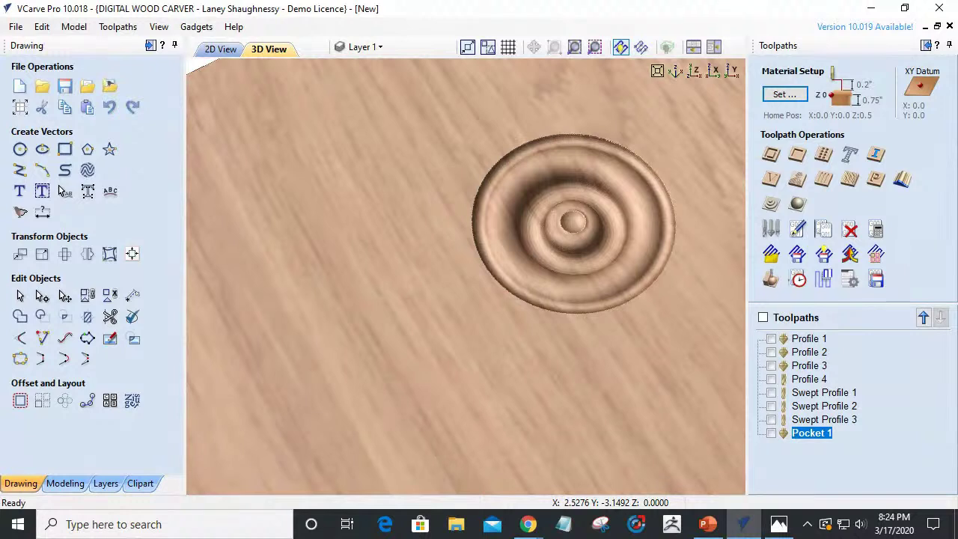
Switch to the Wood trim Rosette image results in Chrome and examine the enlarged Home Depot Pine Rosette Block picture.
{"action": "key", "text": "alt+Tab"}
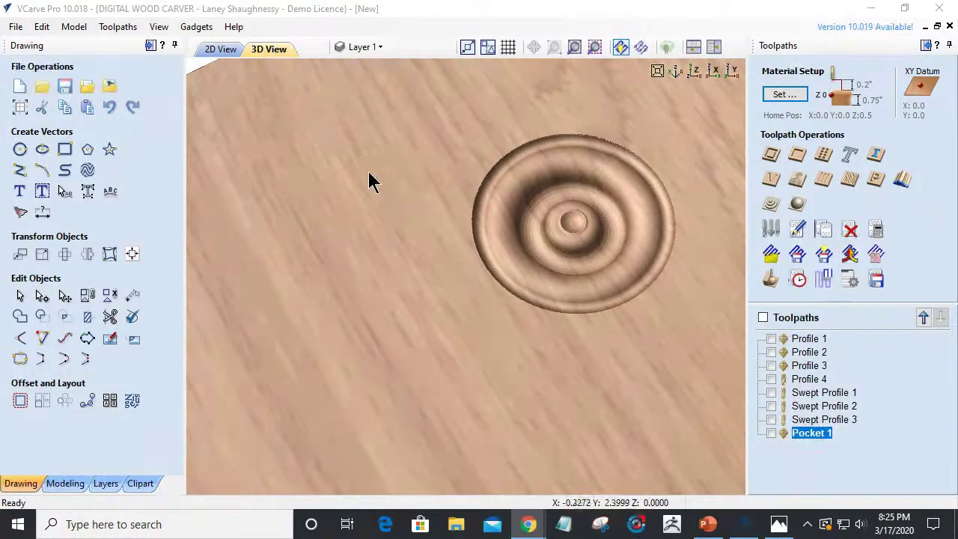
{"action": "left_click_drag", "start_coordinate": [366, 258], "coordinate": [397, 182]}
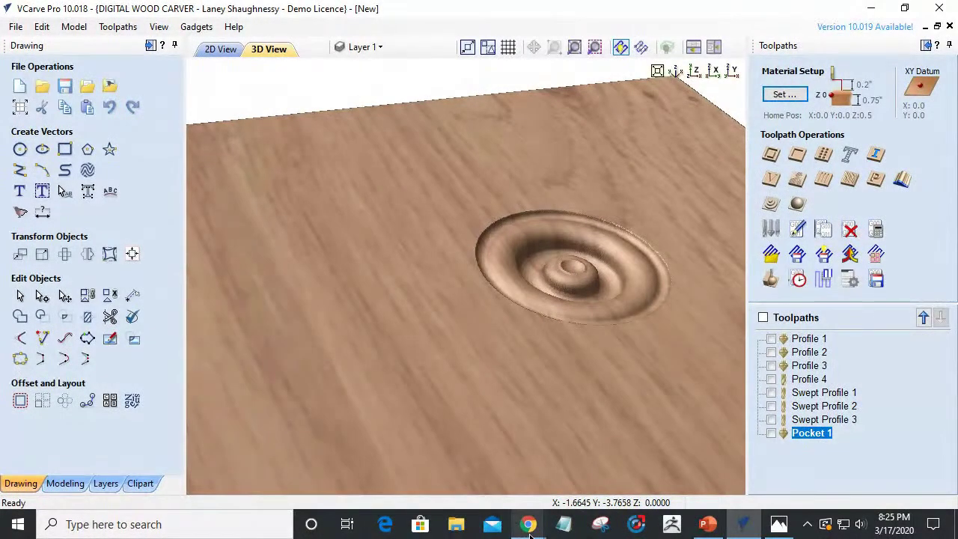
{"action": "mouse_move", "coordinate": [528, 528]}
{"action": "left_click", "coordinate": [763, 483]}
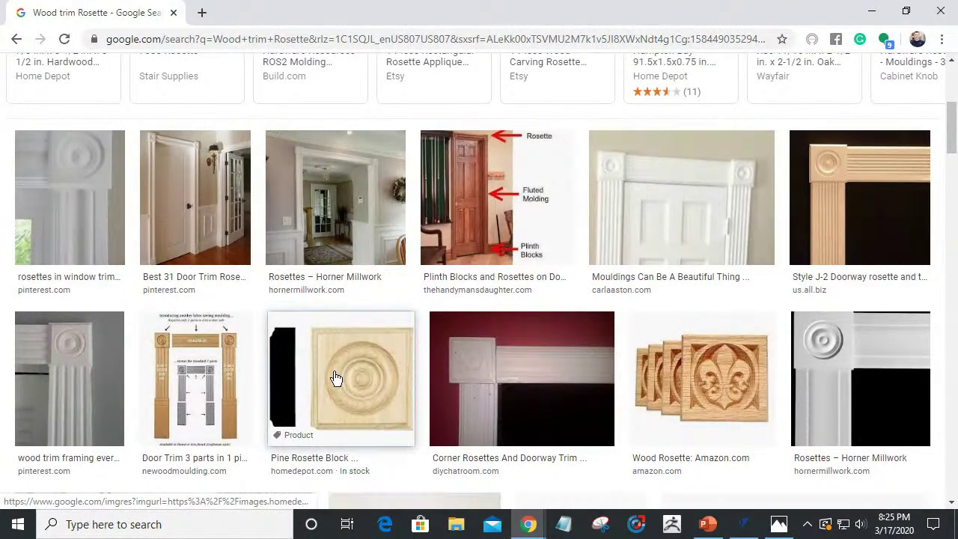
{"action": "left_click", "coordinate": [292, 378]}
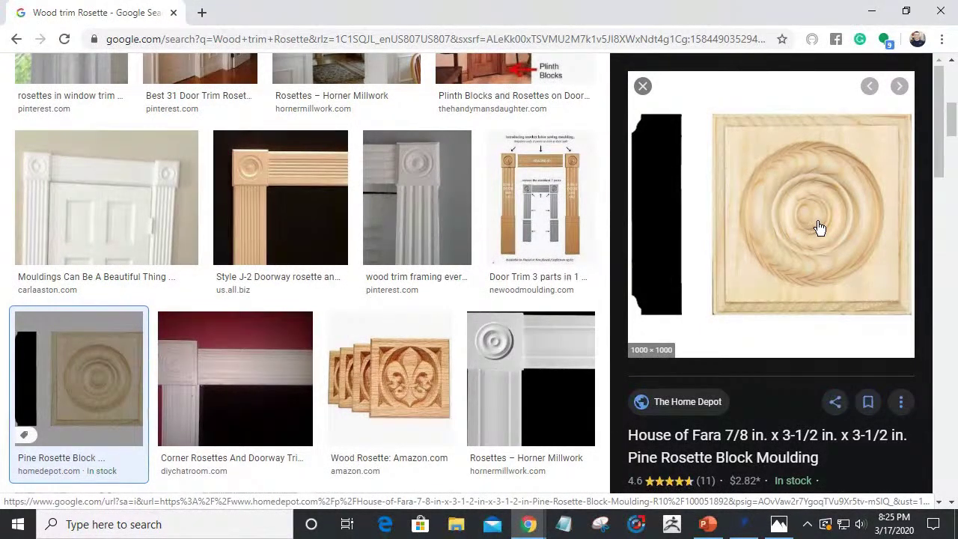
{"action": "mouse_move", "coordinate": [746, 305]}
{"action": "left_mouse_down"}
{"action": "mouse_move", "coordinate": [772, 301]}
{"action": "mouse_move", "coordinate": [759, 313]}
{"action": "left_mouse_up"}
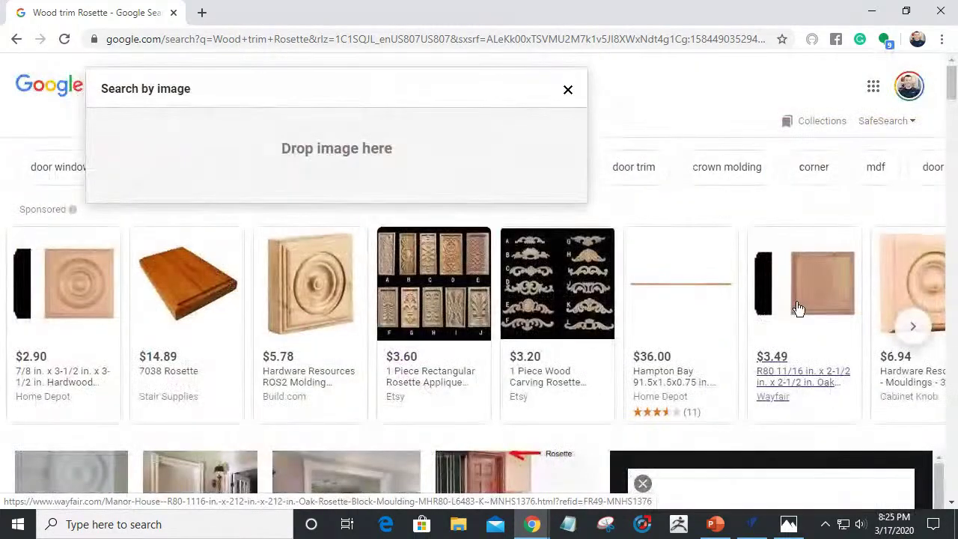
{"action": "left_click_drag", "start_coordinate": [795, 310], "coordinate": [392, 392]}
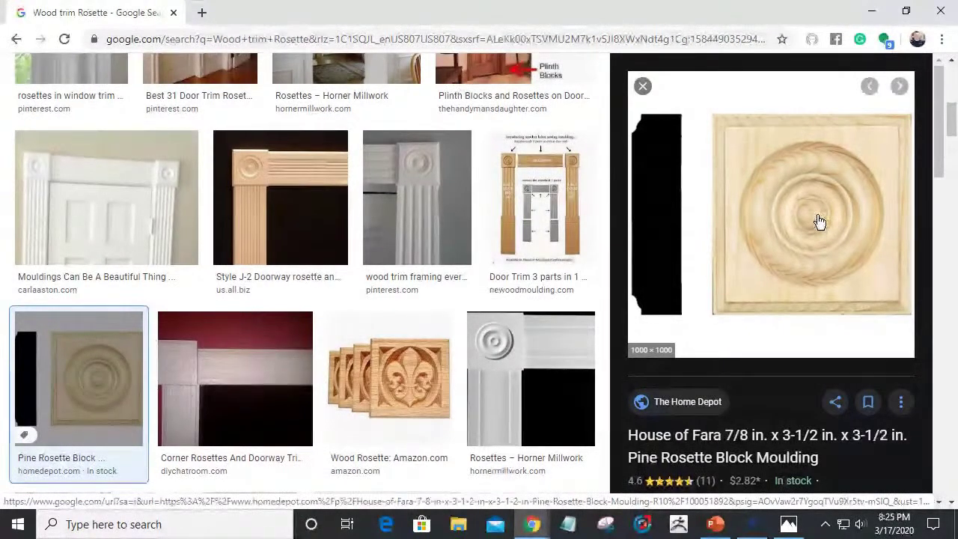
Compare the Horner Millwork rosette image with the Pine Rosette Block, close the image preview and return to the rosette in VCarve Pro.
{"action": "left_click", "coordinate": [494, 343]}
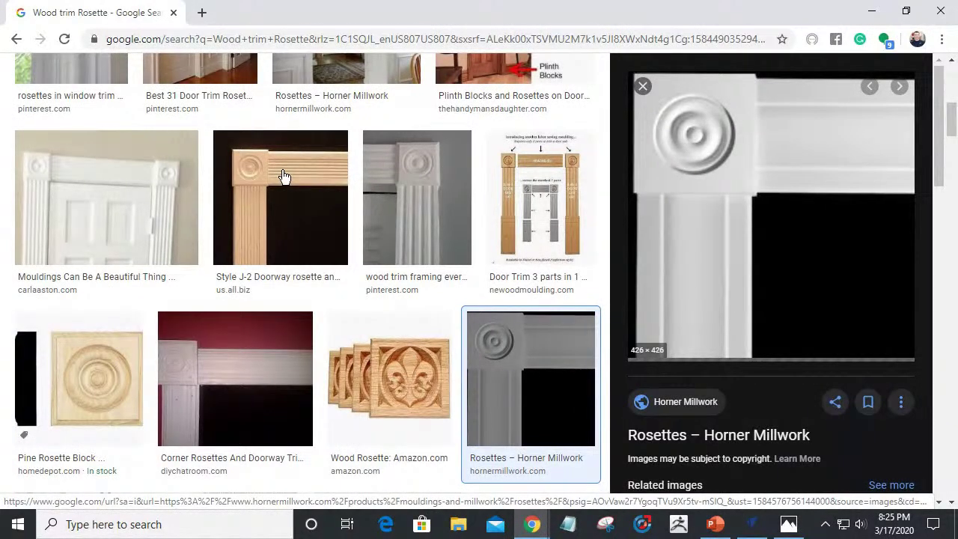
{"action": "left_click", "coordinate": [116, 391]}
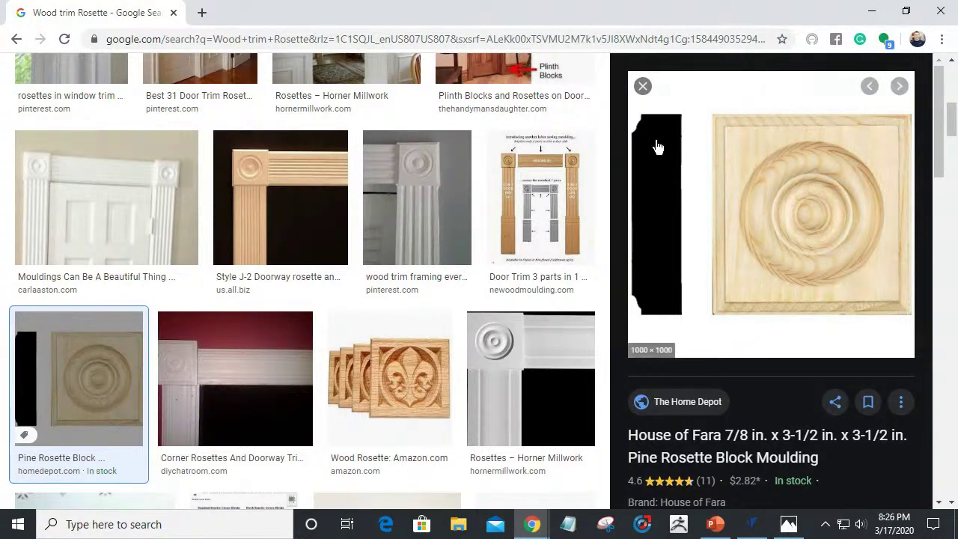
{"action": "left_click", "coordinate": [643, 87]}
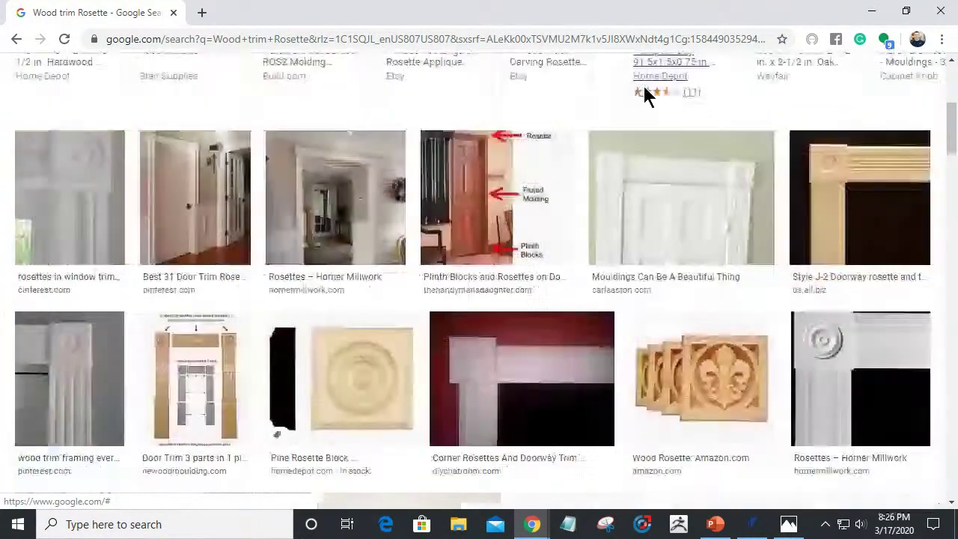
{"action": "left_click", "coordinate": [874, 10]}
{"action": "left_click_drag", "start_coordinate": [639, 375], "coordinate": [554, 400]}
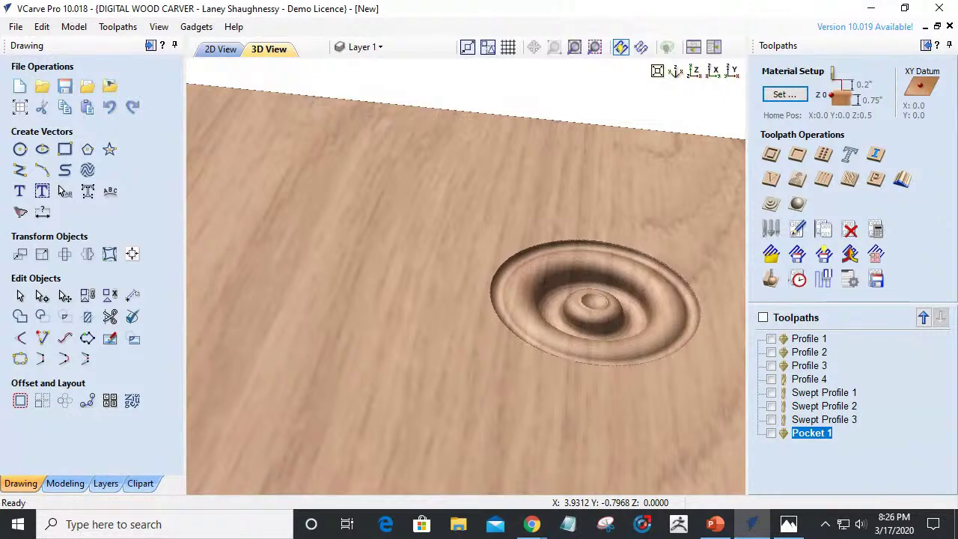
{"action": "key", "text": "alt+Tab"}
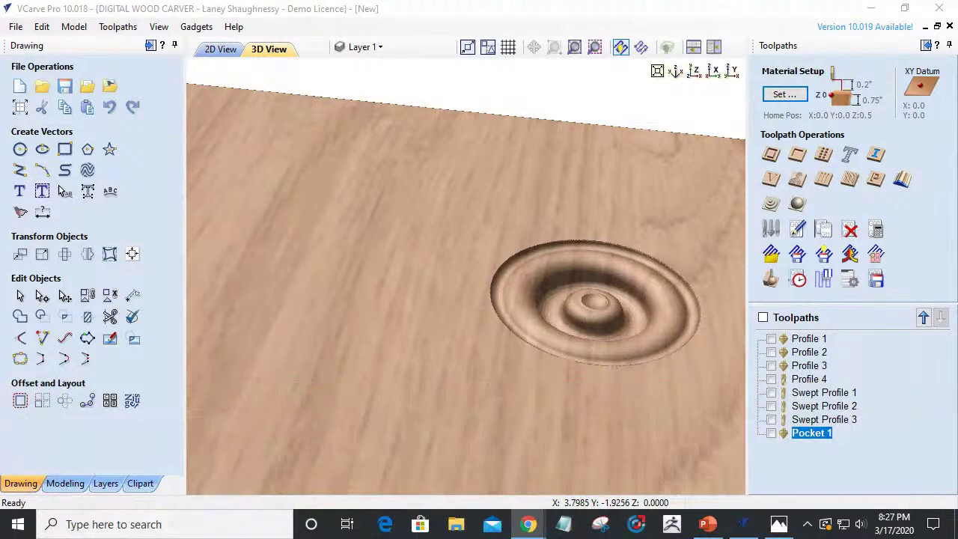
{"action": "left_click", "coordinate": [871, 9]}
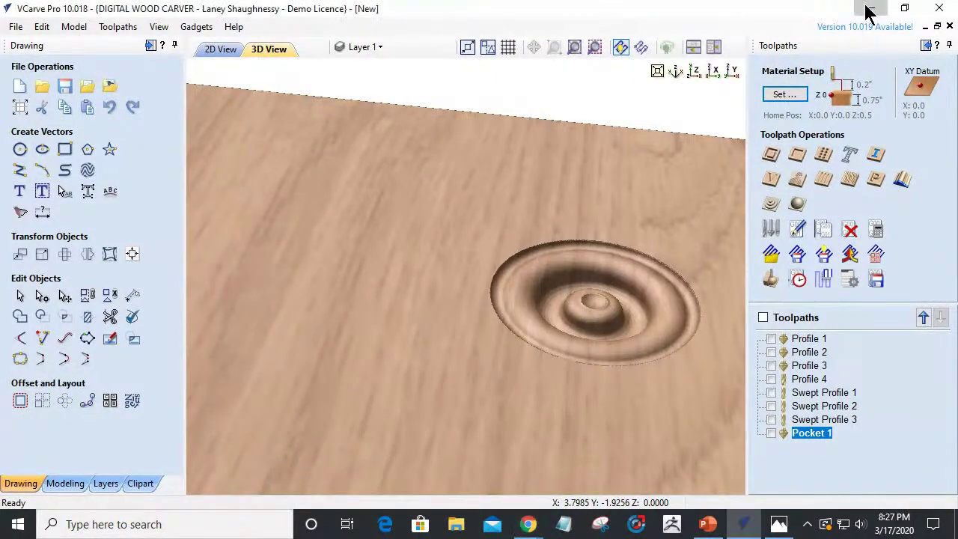
{"action": "left_click", "coordinate": [529, 524]}
{"action": "left_click", "coordinate": [792, 485]}
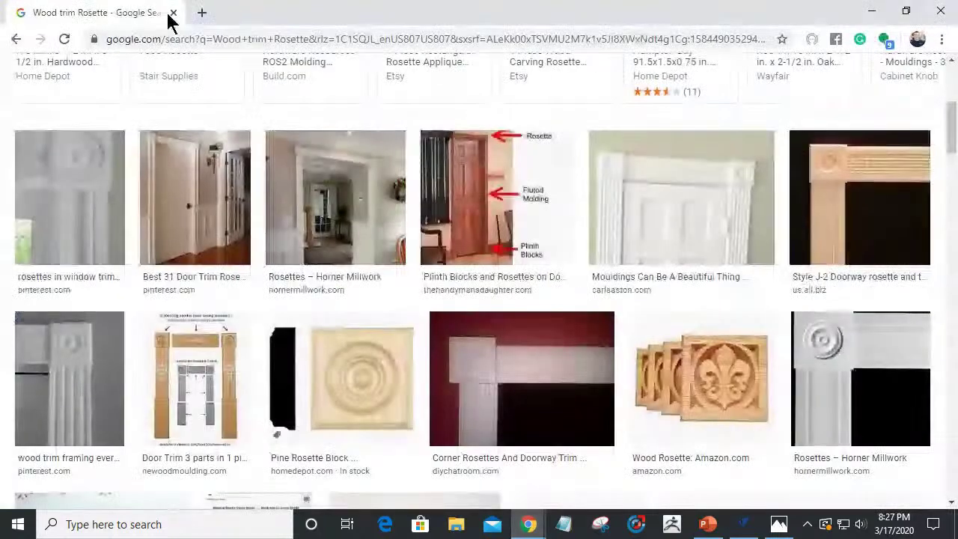
{"action": "left_click", "coordinate": [199, 15]}
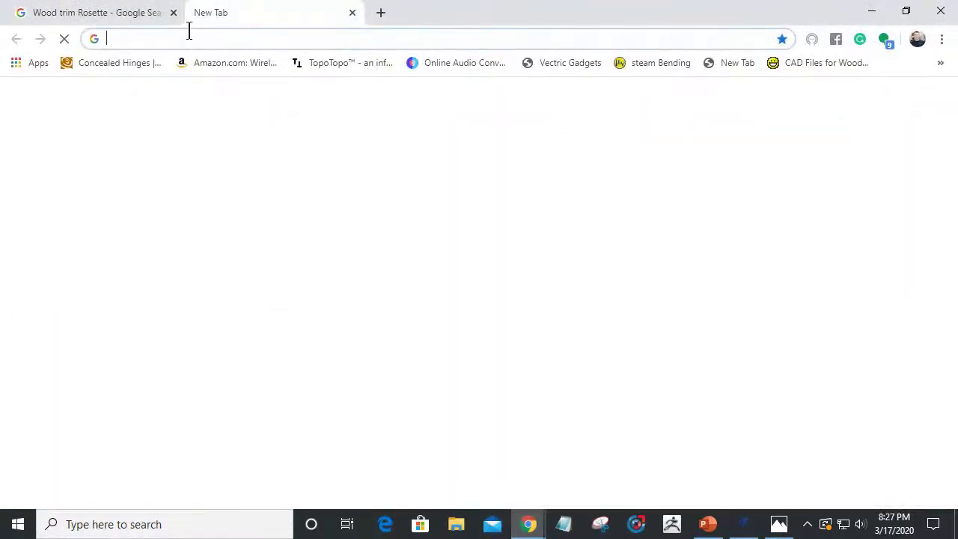
{"action": "type", "text": "www."}
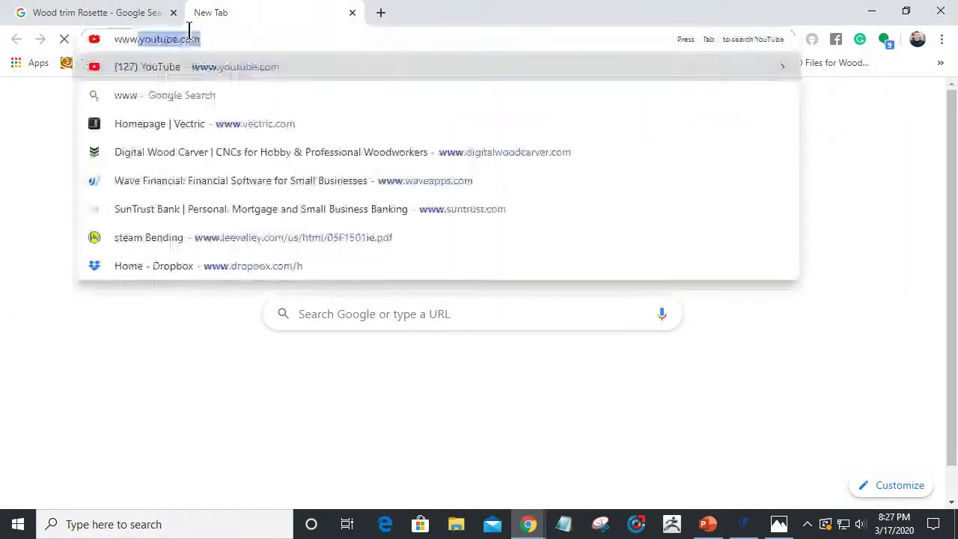
{"action": "type", "text": "you"}
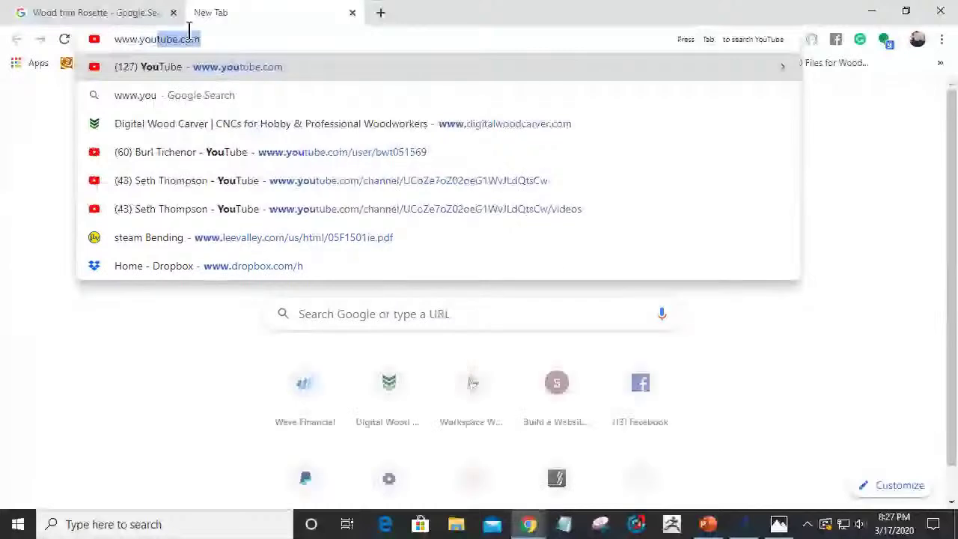
{"action": "type", "text": "tube.com"}
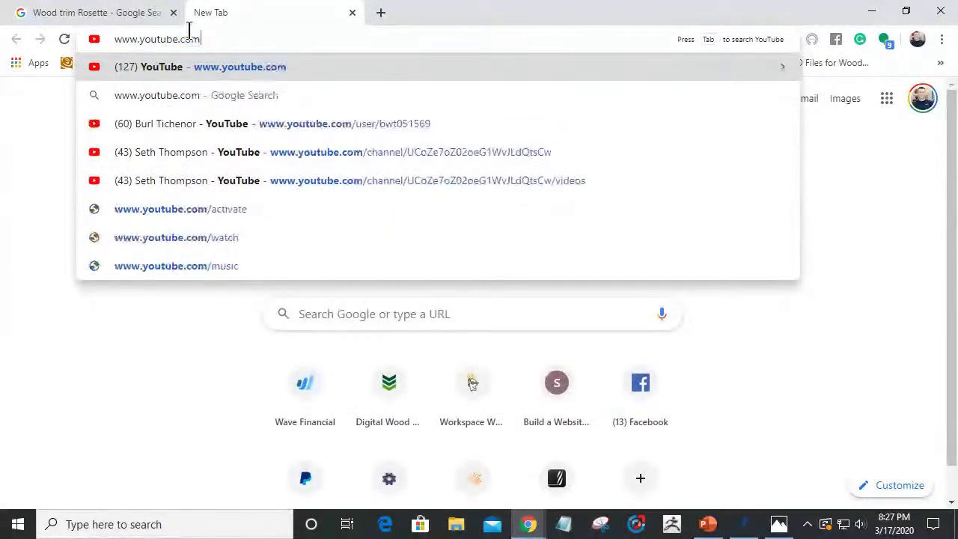
{"action": "key", "text": "Return"}
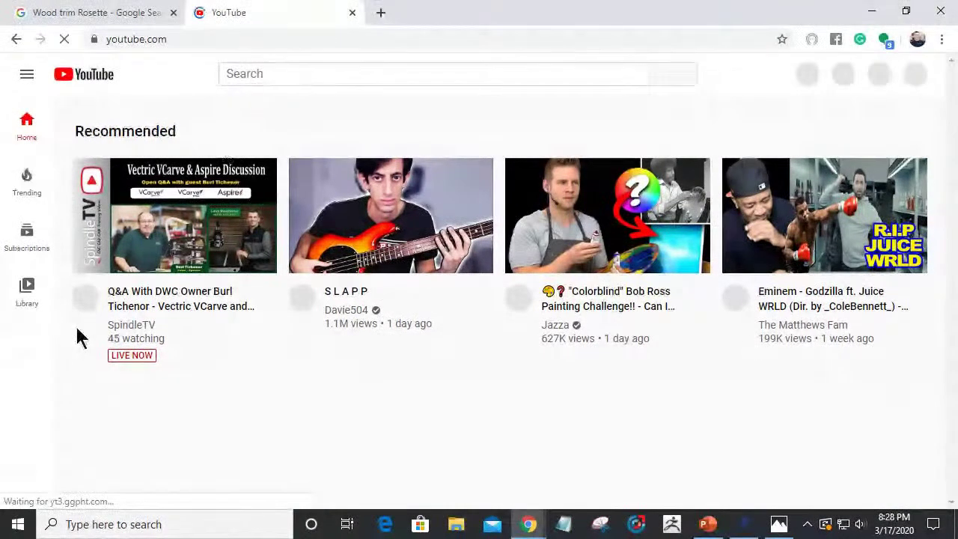
Open the SpindleTV channel's video list and look through its older tutorials.
{"action": "left_click", "coordinate": [129, 329]}
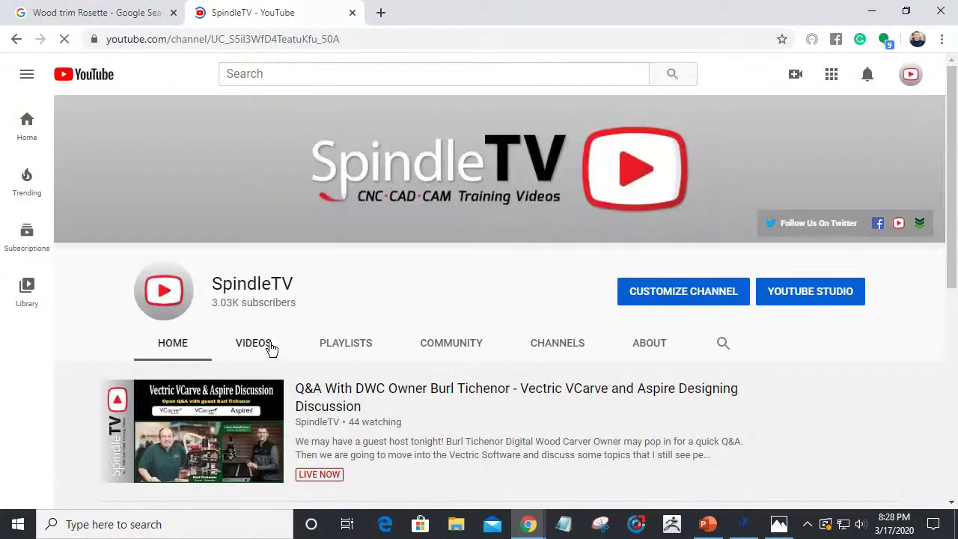
{"action": "left_click", "coordinate": [270, 347]}
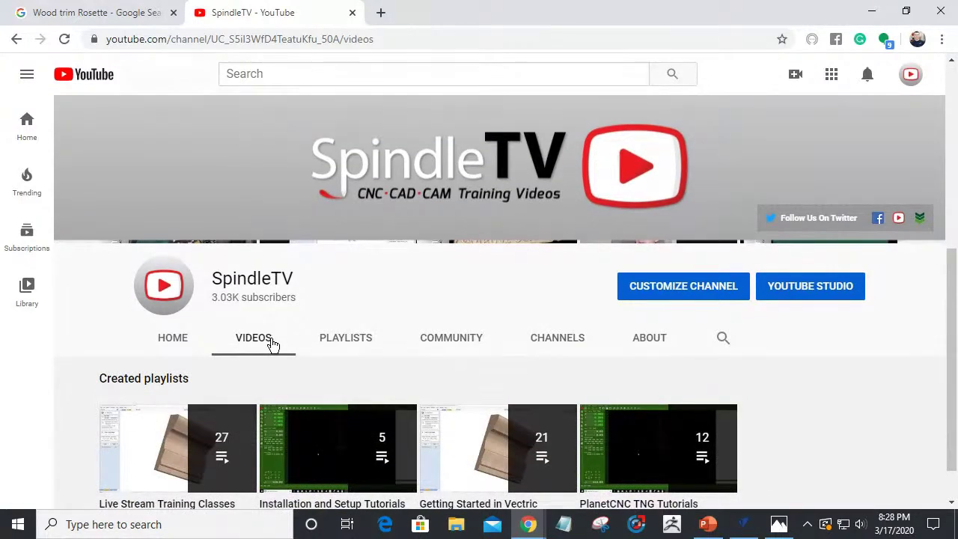
{"action": "scroll", "coordinate": [273, 339], "scroll_direction": "down", "scroll_amount": 1}
{"action": "scroll", "coordinate": [544, 334], "scroll_direction": "down", "scroll_amount": 2}
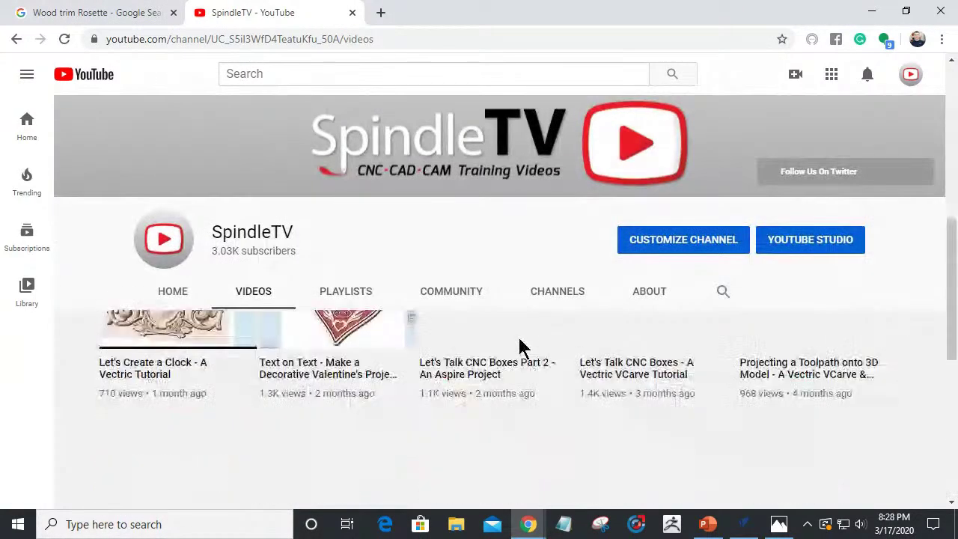
{"action": "scroll", "coordinate": [449, 351], "scroll_direction": "down", "scroll_amount": 4}
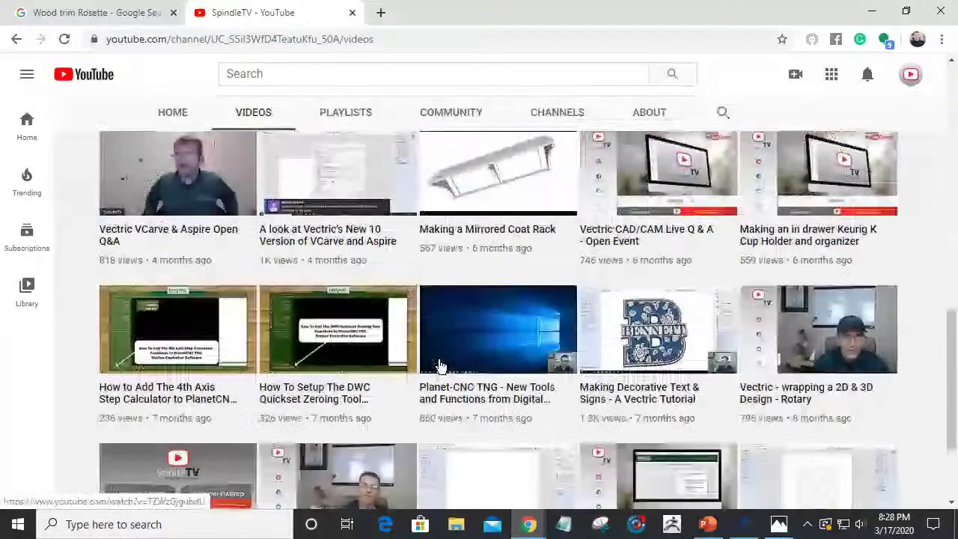
Browse the SpindleTV channel's video list down to the older uploads, and minimize the browser.
{"action": "scroll", "coordinate": [440, 366], "scroll_direction": "down", "scroll_amount": 1}
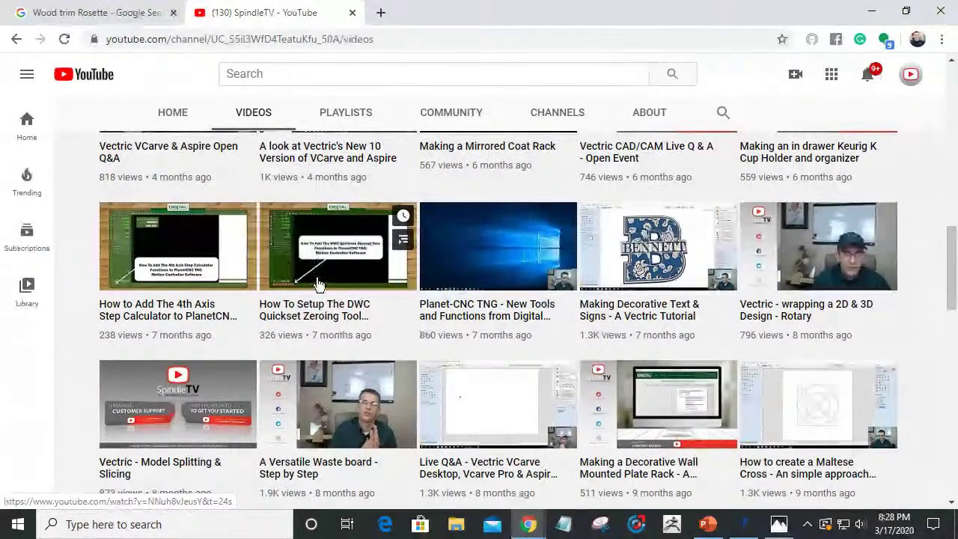
{"action": "scroll", "coordinate": [318, 285], "scroll_direction": "down", "scroll_amount": 8}
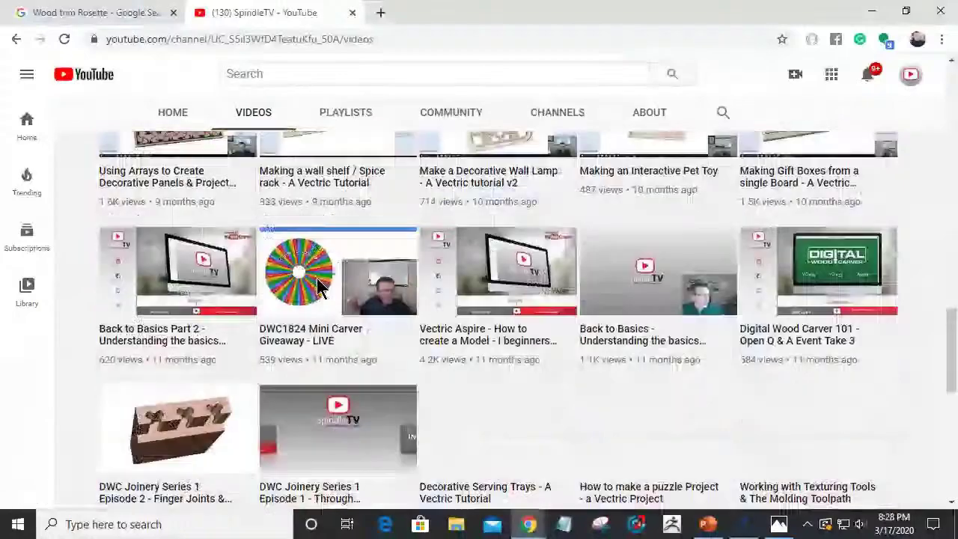
{"action": "scroll", "coordinate": [318, 284], "scroll_direction": "down", "scroll_amount": 1}
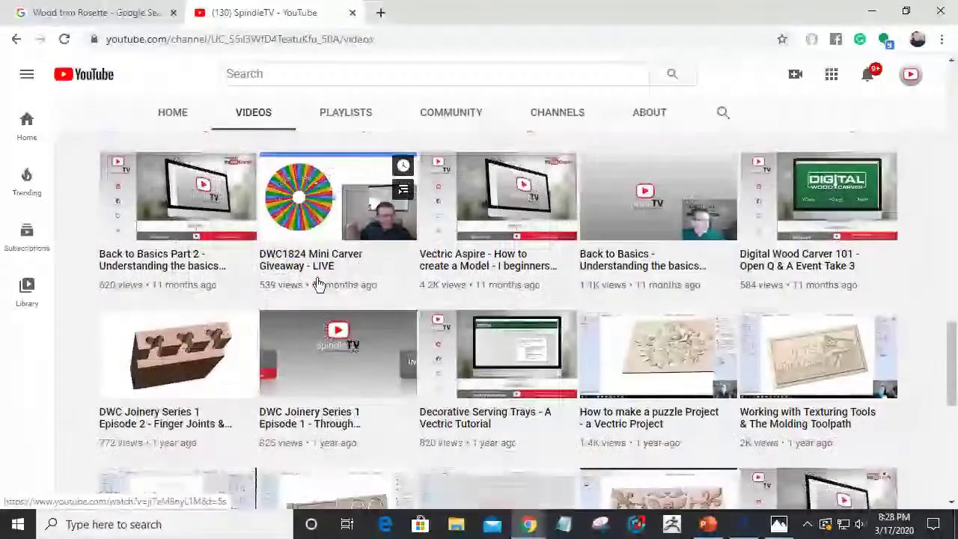
{"action": "scroll", "coordinate": [318, 285], "scroll_direction": "down", "scroll_amount": 4}
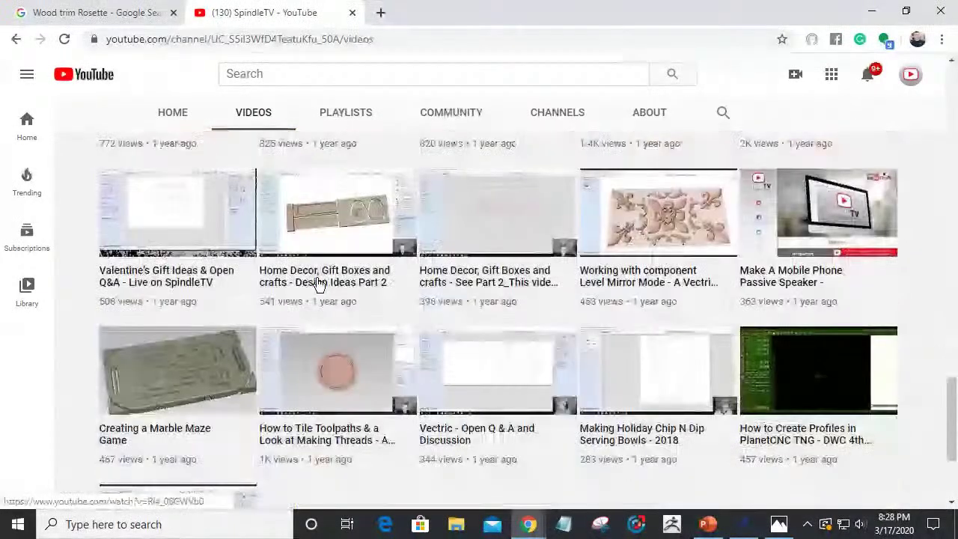
{"action": "scroll", "coordinate": [317, 282], "scroll_direction": "down", "scroll_amount": 2}
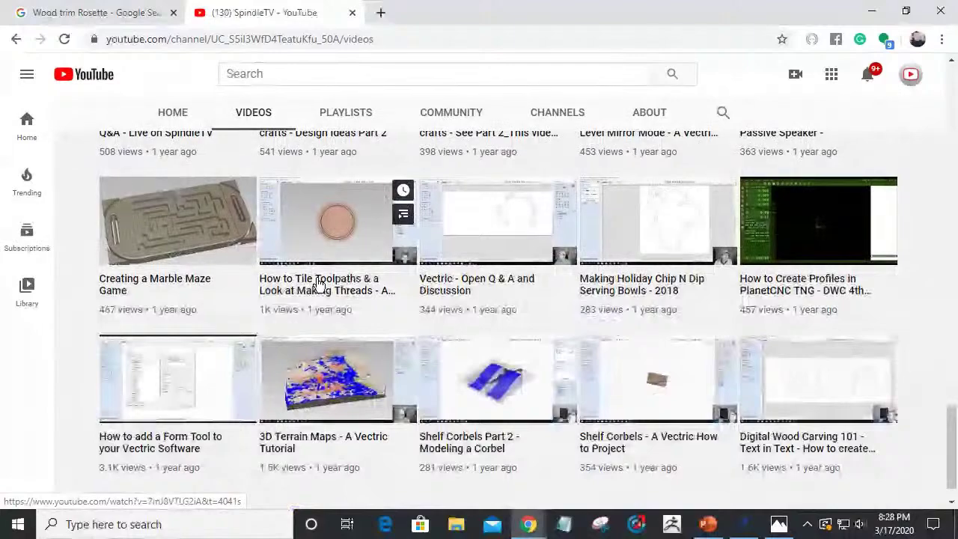
{"action": "scroll", "coordinate": [317, 282], "scroll_direction": "down", "scroll_amount": 1}
{"action": "scroll", "coordinate": [318, 284], "scroll_direction": "down", "scroll_amount": 2}
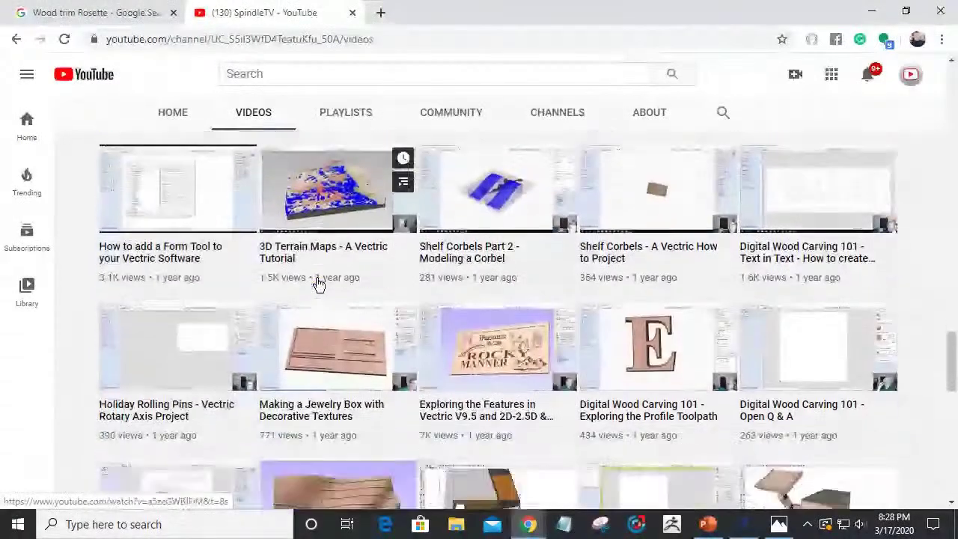
{"action": "scroll", "coordinate": [317, 284], "scroll_direction": "down", "scroll_amount": 10}
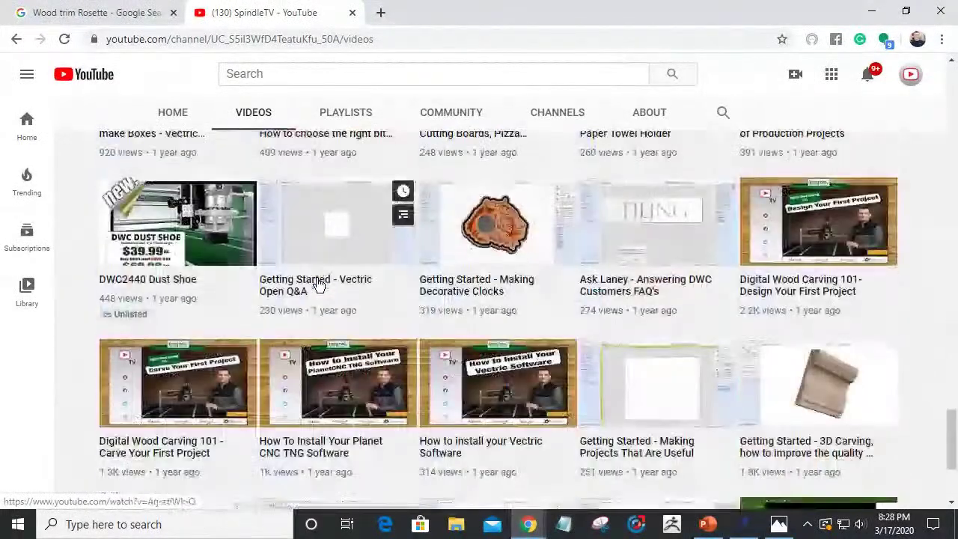
{"action": "scroll", "coordinate": [317, 285], "scroll_direction": "down", "scroll_amount": 2}
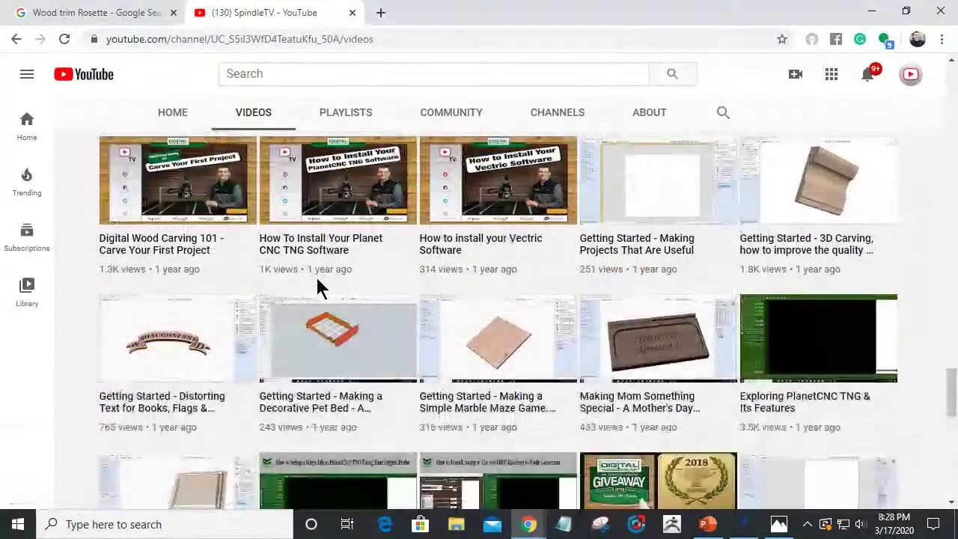
{"action": "scroll", "coordinate": [317, 288], "scroll_direction": "down", "scroll_amount": 2}
{"action": "scroll", "coordinate": [316, 279], "scroll_direction": "down", "scroll_amount": 1}
{"action": "scroll", "coordinate": [316, 280], "scroll_direction": "down", "scroll_amount": 1}
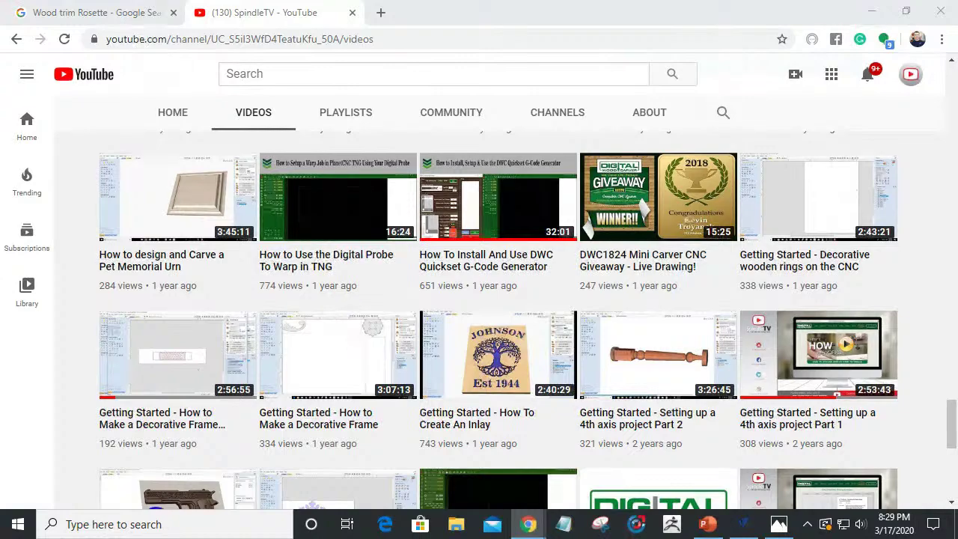
{"action": "left_click", "coordinate": [863, 16]}
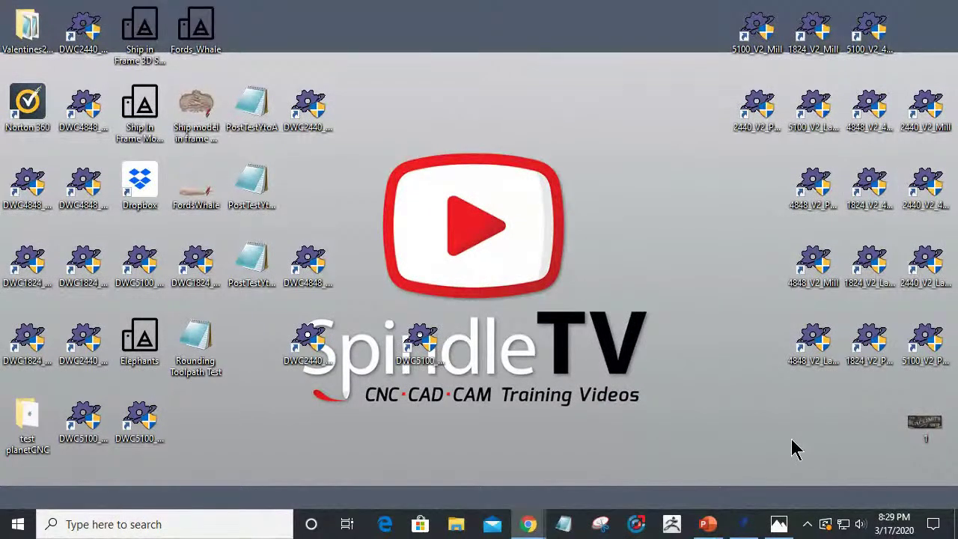
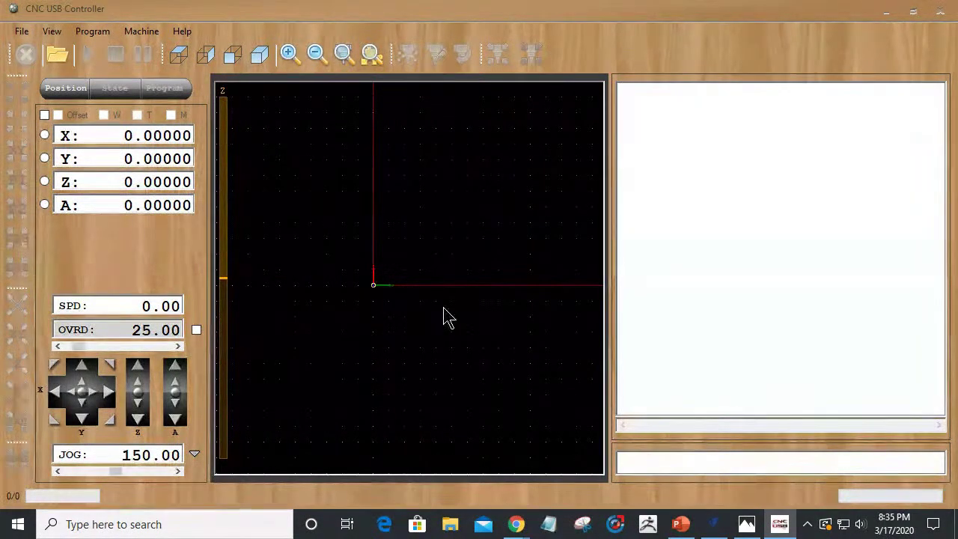
View the license activation form with its registration key field, dismiss it, and close CNC USB Controller.
{"action": "left_click", "coordinate": [184, 35]}
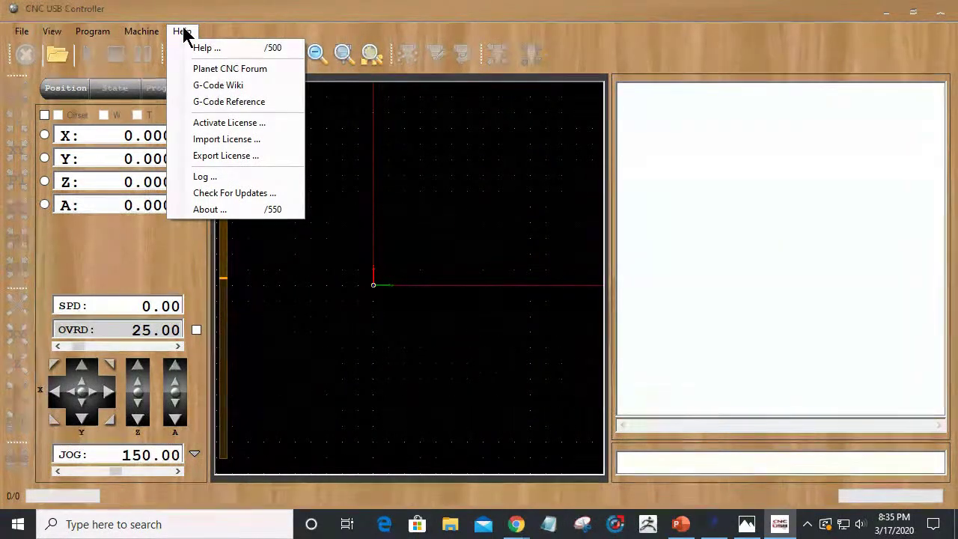
{"action": "left_click", "coordinate": [224, 123]}
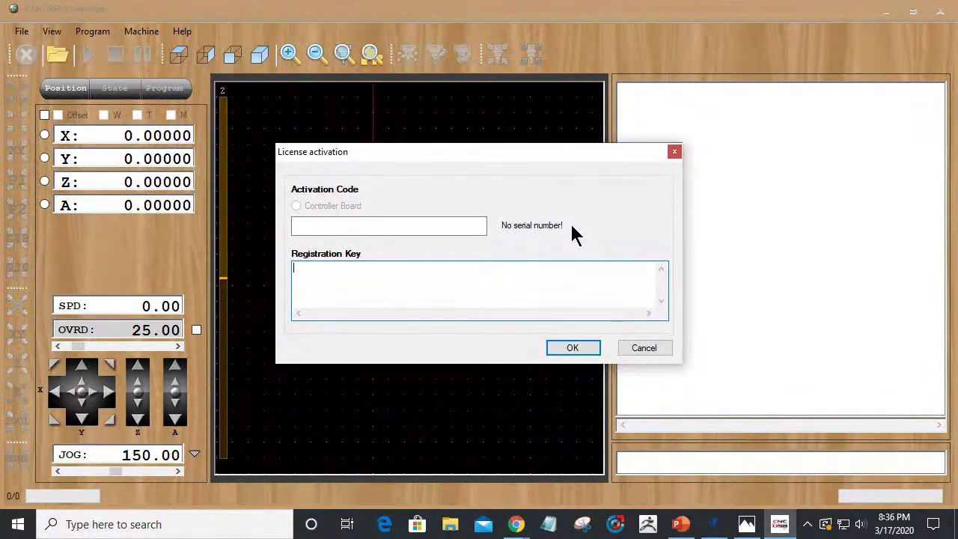
{"action": "left_click", "coordinate": [569, 348]}
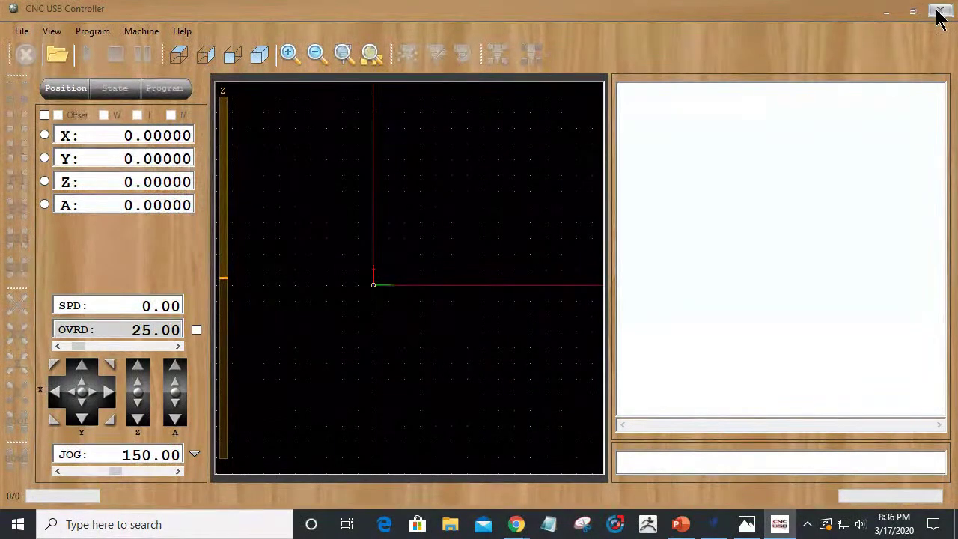
{"action": "left_click", "coordinate": [940, 12]}
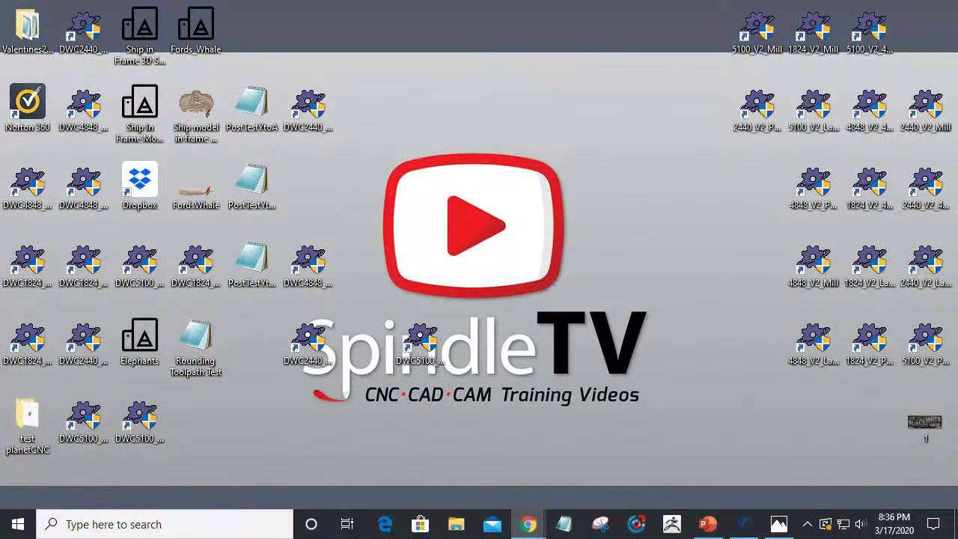
Switch to VCarve Pro and delete the small circle and both rectangles from the drawing.
{"action": "left_click", "coordinate": [742, 526]}
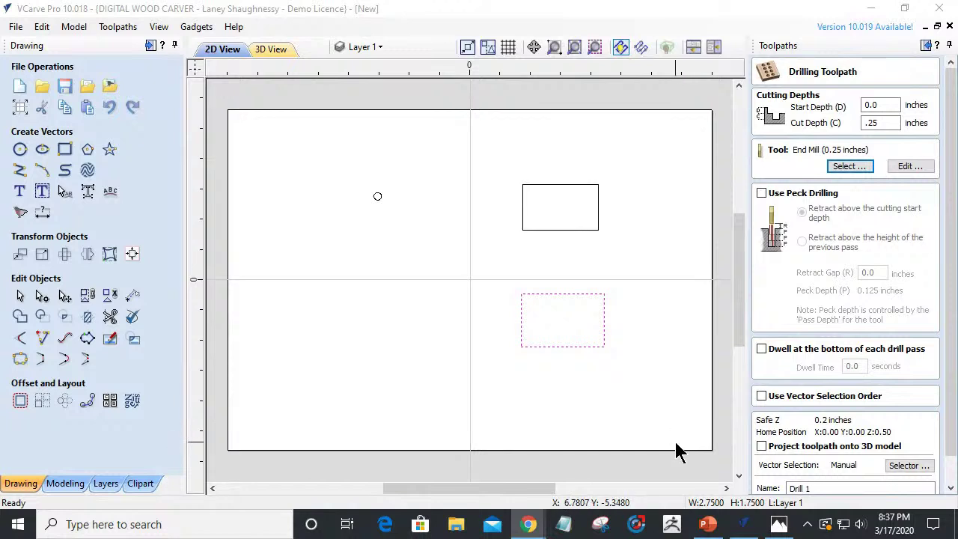
{"action": "left_click", "coordinate": [585, 291]}
{"action": "left_click", "coordinate": [565, 231]}
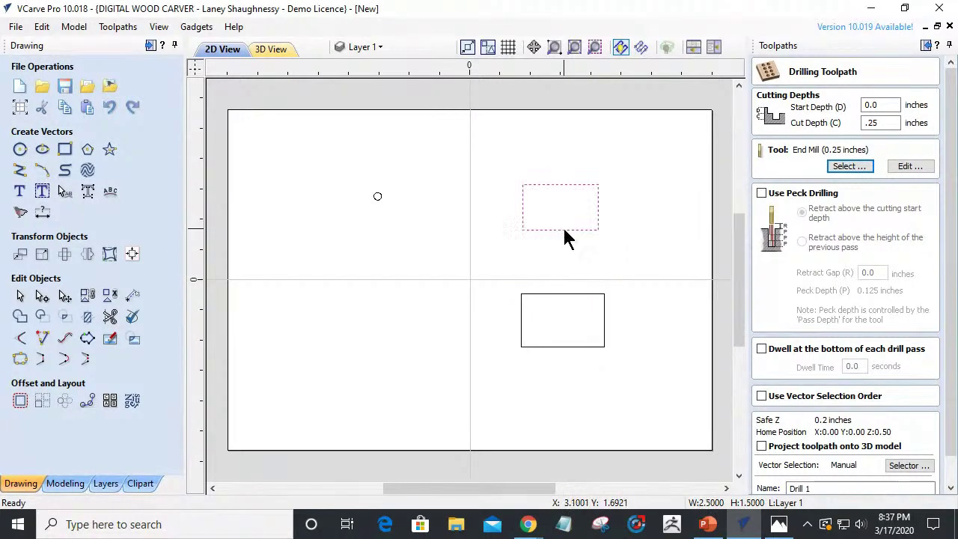
{"action": "left_click", "coordinate": [569, 297]}
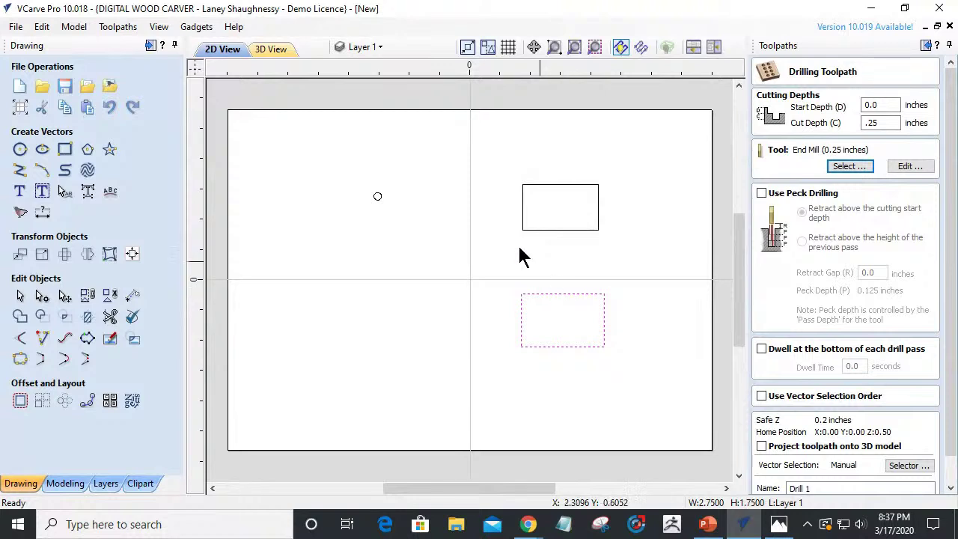
{"action": "left_click", "coordinate": [392, 232]}
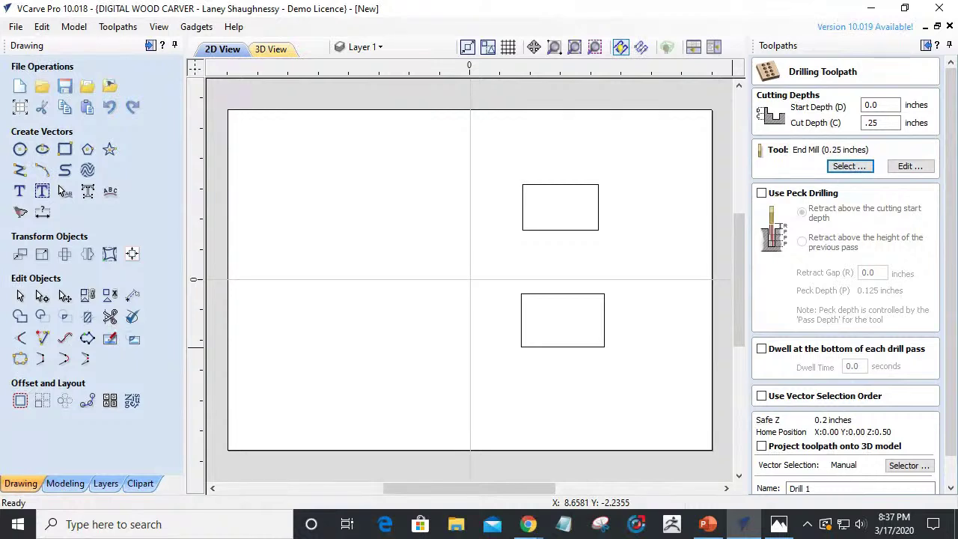
{"action": "left_click_drag", "start_coordinate": [498, 161], "coordinate": [643, 395]}
{"action": "key", "text": "Delete"}
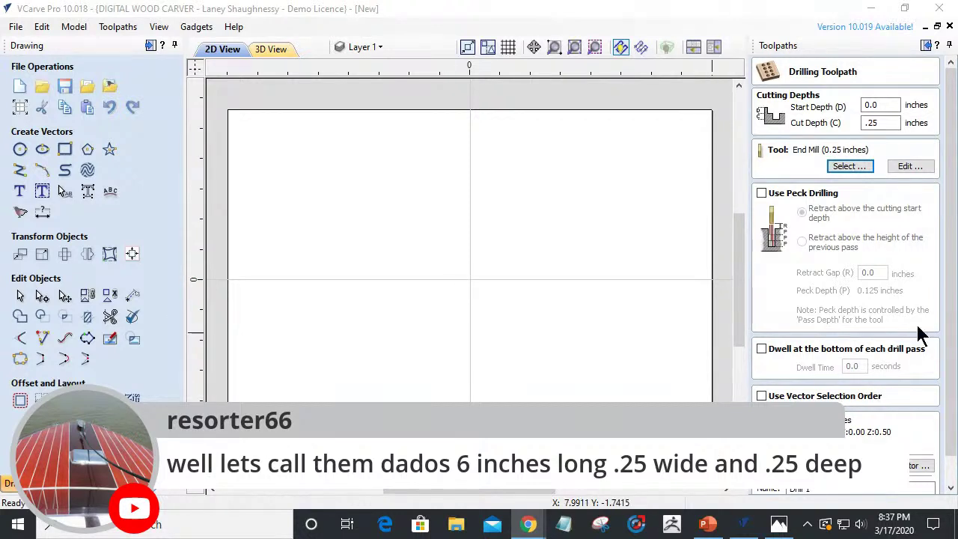
Draw a rectangle 0.25 inches wide and 6 inches high, and move it against the material's upper edge just right of centre.
{"action": "left_click", "coordinate": [64, 149]}
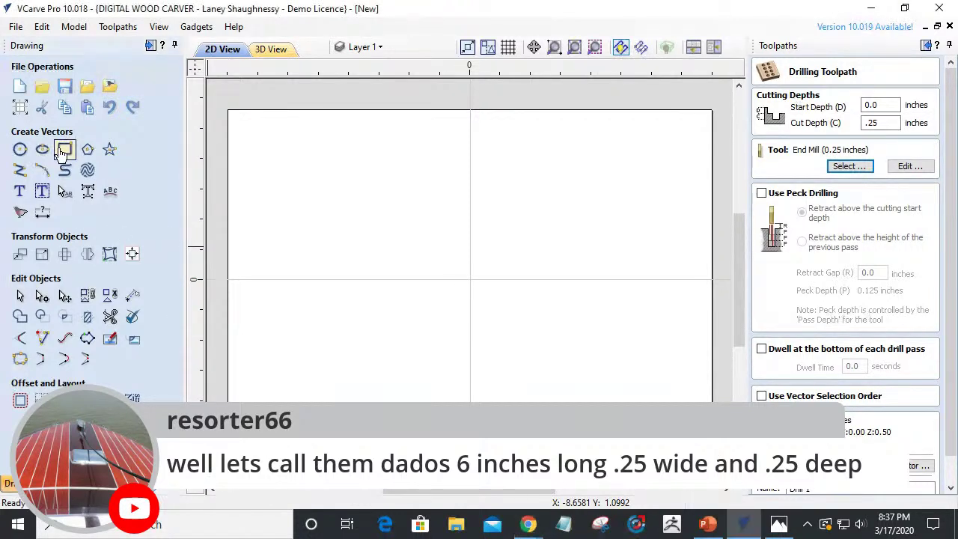
{"action": "left_click_drag", "start_coordinate": [399, 107], "coordinate": [435, 455]}
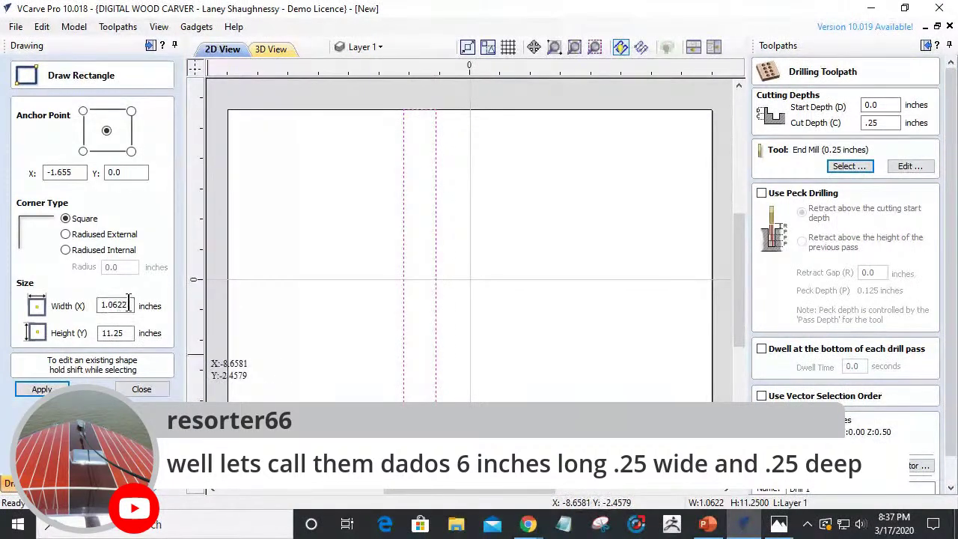
{"action": "left_click_drag", "start_coordinate": [129, 304], "coordinate": [88, 302]}
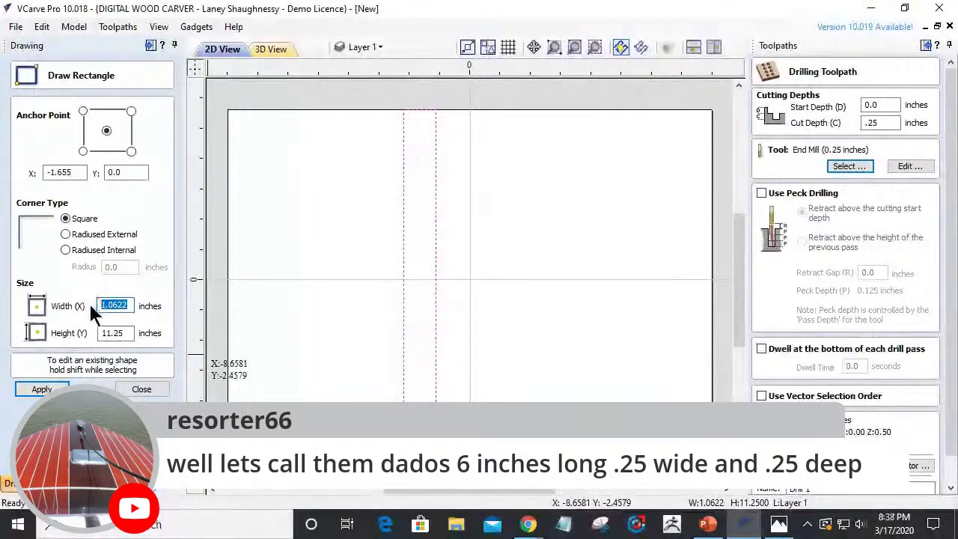
{"action": "type", "text": ".25"}
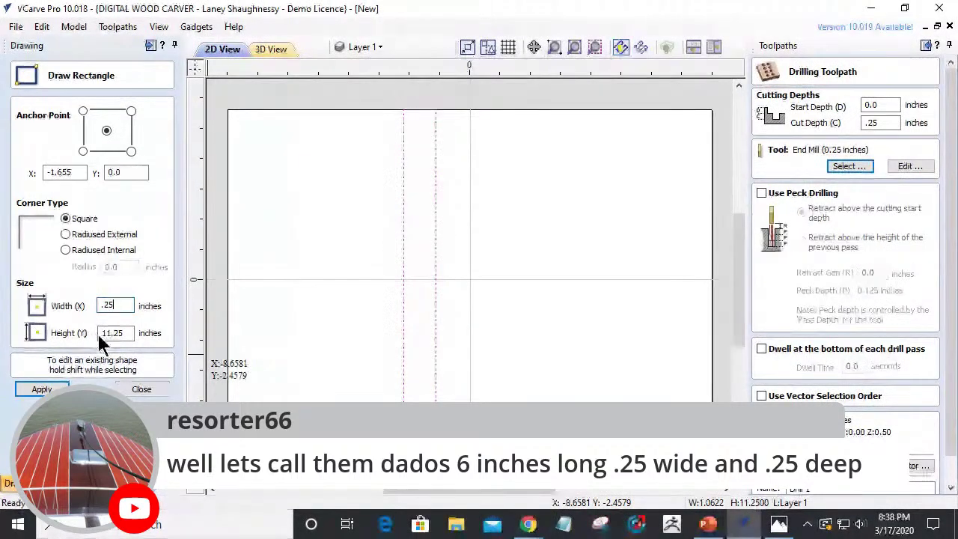
{"action": "left_click_drag", "start_coordinate": [112, 336], "coordinate": [86, 341]}
{"action": "type", "text": "6"}
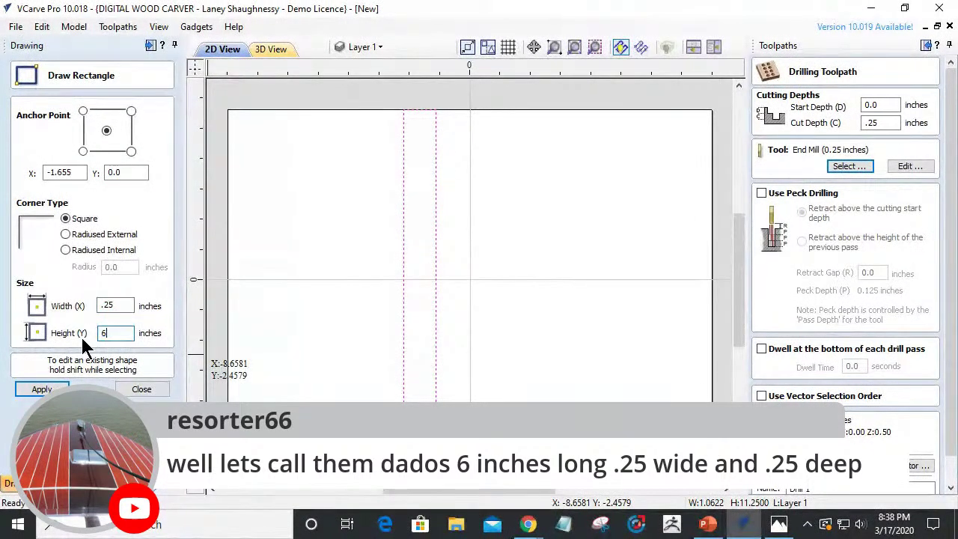
{"action": "left_click", "coordinate": [47, 389]}
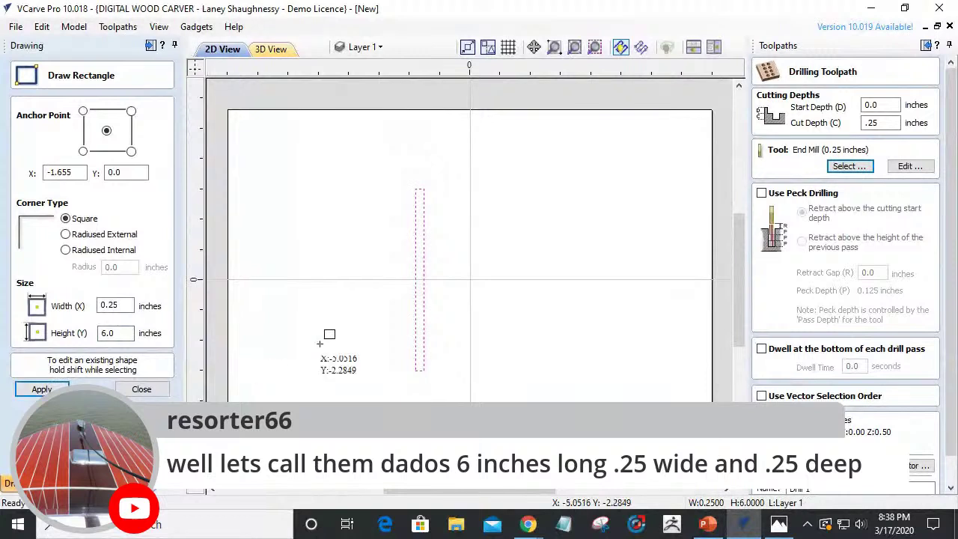
{"action": "left_click", "coordinate": [140, 390]}
{"action": "left_click", "coordinate": [412, 267]}
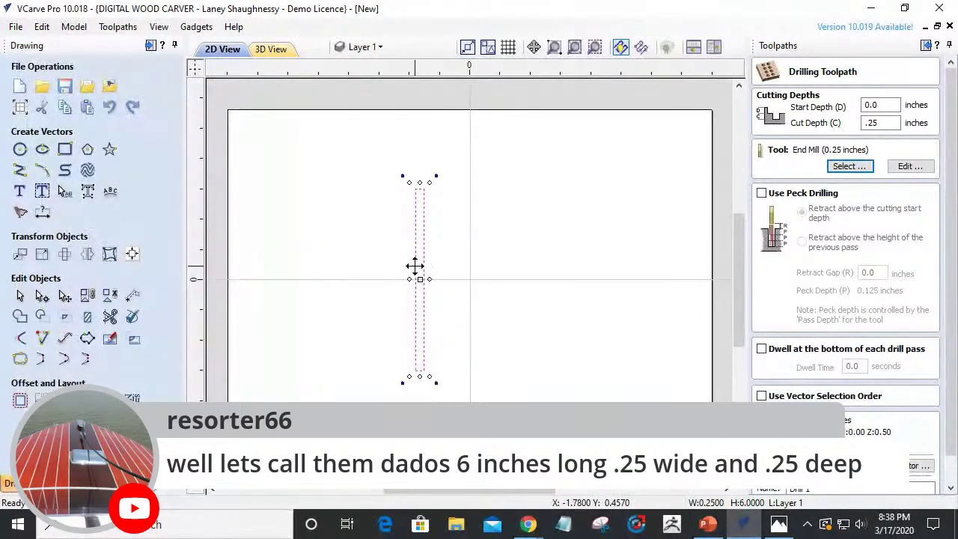
{"action": "left_click_drag", "start_coordinate": [425, 278], "coordinate": [511, 199]}
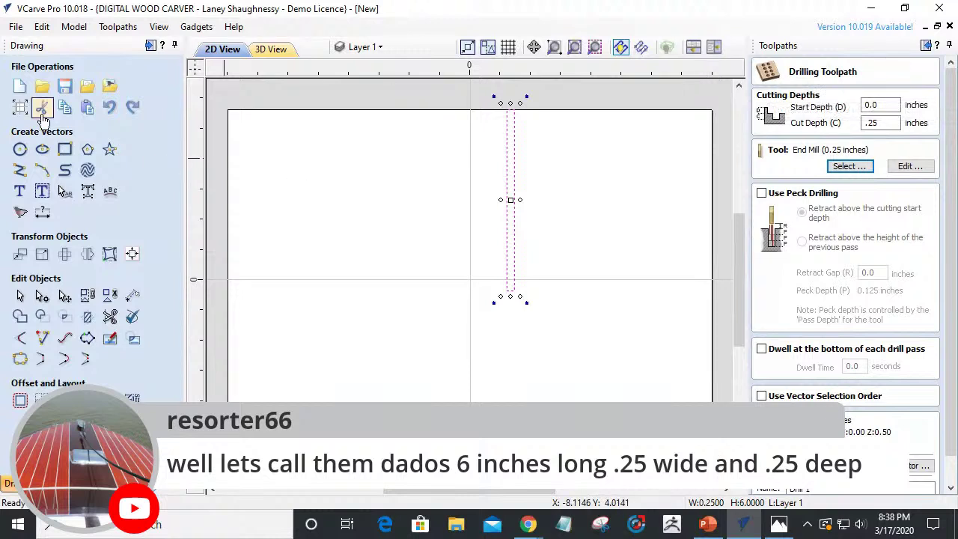
Draw a 6 inch vertical line down from the material's upper edge at about X -0.8, left of the rectangle.
{"action": "left_click", "coordinate": [21, 172]}
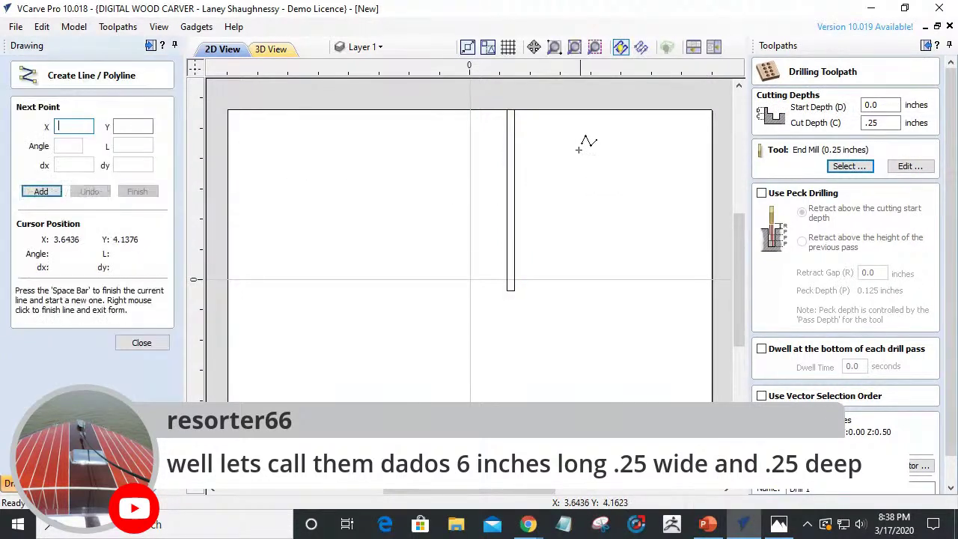
{"action": "left_click", "coordinate": [445, 111]}
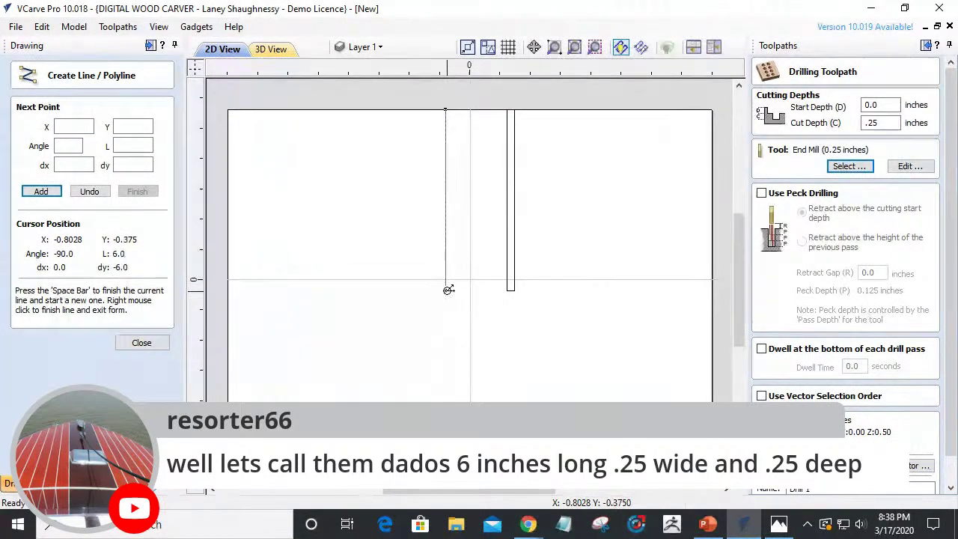
{"action": "left_click", "coordinate": [447, 290]}
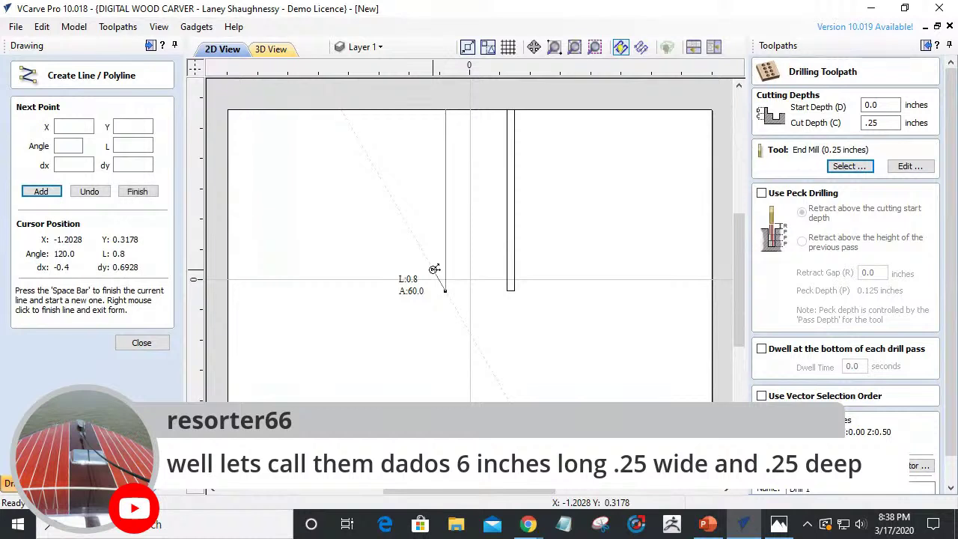
{"action": "key", "text": "space"}
{"action": "left_click", "coordinate": [141, 342]}
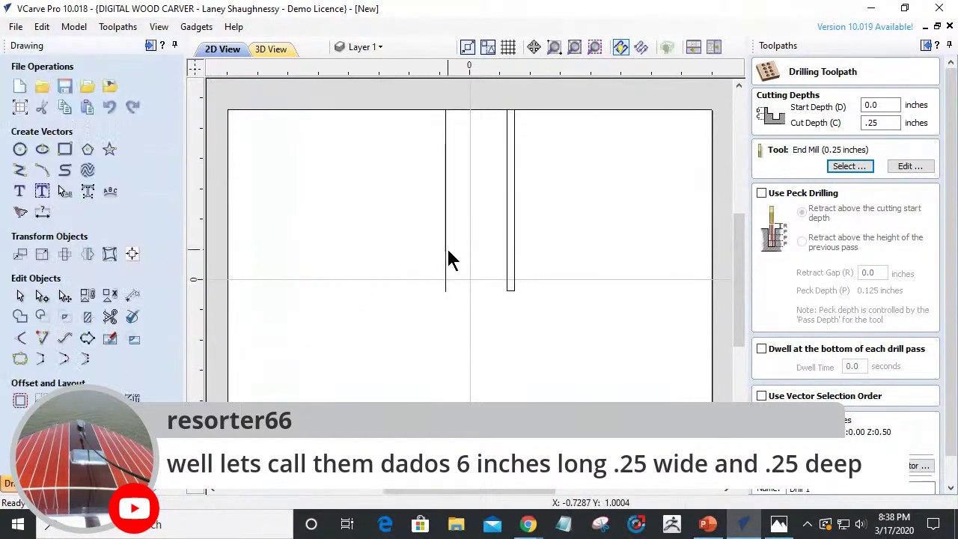
Offset the vertical line outwards/right by 0.75 inches, keeping the original.
{"action": "left_click", "coordinate": [444, 248]}
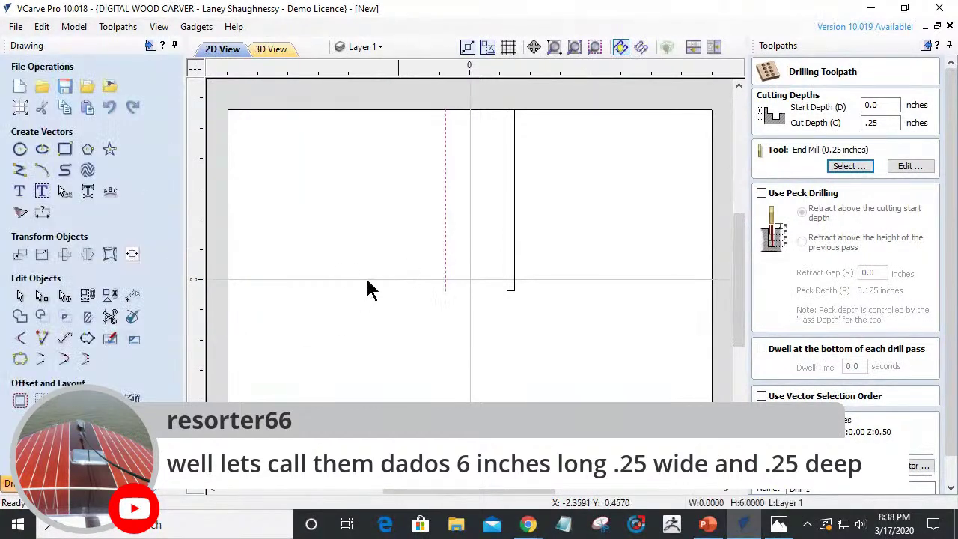
{"action": "left_click", "coordinate": [21, 402]}
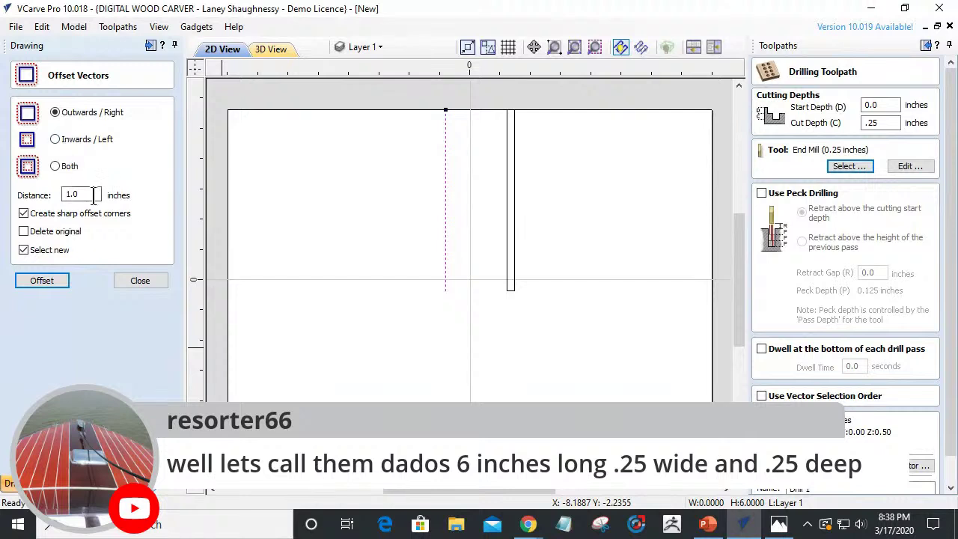
{"action": "left_click_drag", "start_coordinate": [79, 195], "coordinate": [51, 196]}
{"action": "left_click", "coordinate": [39, 282]}
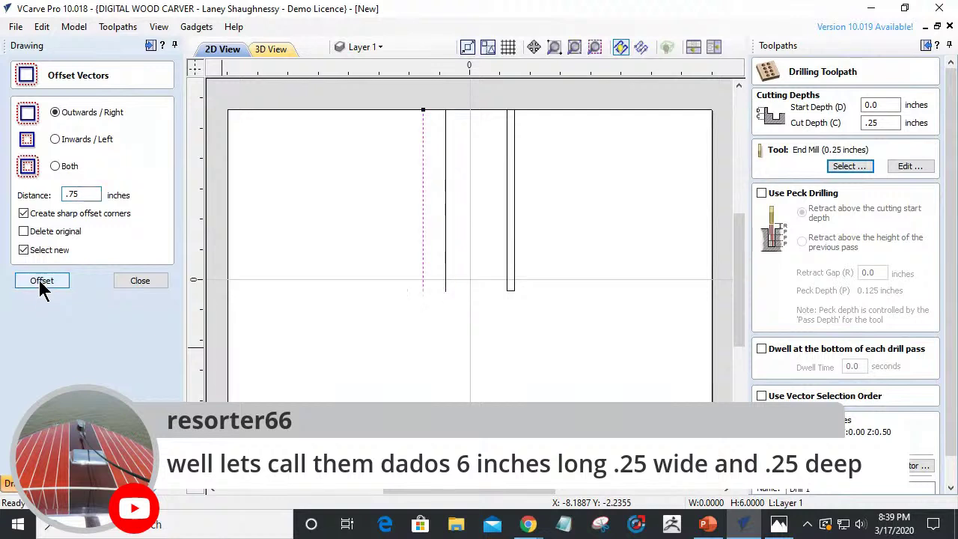
Set up a 2D Profile toolpath for the two vertical lines with a 0.25 inch cut depth, machining on the vectors.
{"action": "left_click", "coordinate": [135, 283]}
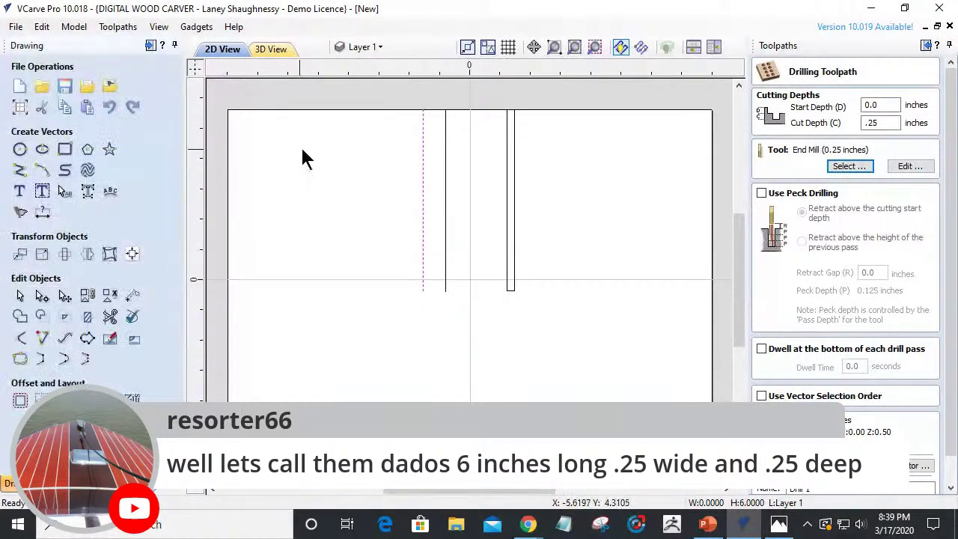
{"action": "left_click_drag", "start_coordinate": [377, 95], "coordinate": [490, 342]}
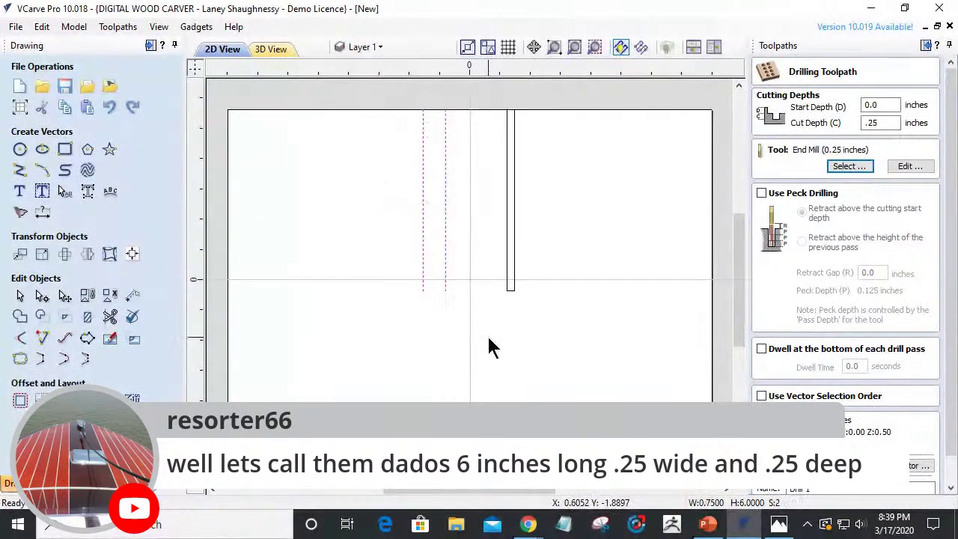
{"action": "left_click", "coordinate": [897, 166]}
{"action": "key", "text": "Return"}
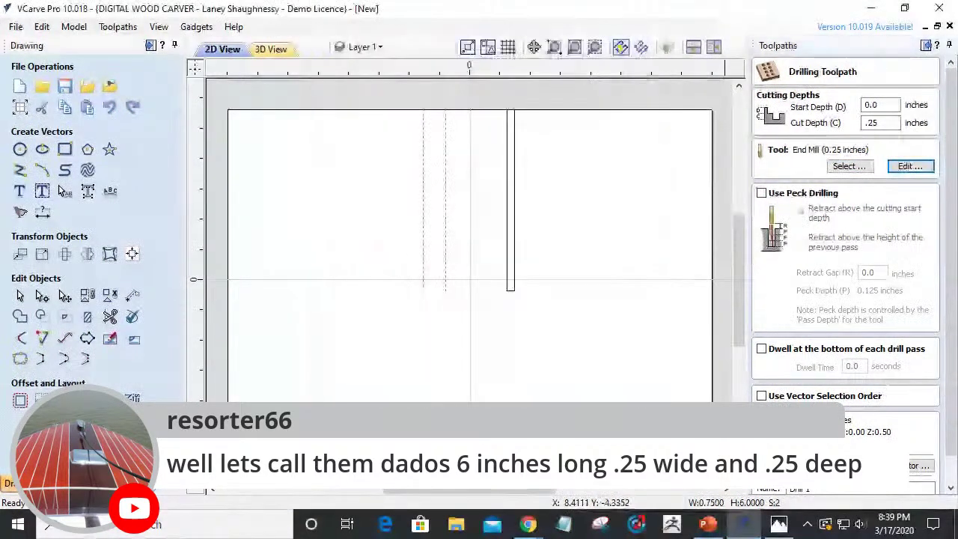
{"action": "left_click", "coordinate": [908, 484]}
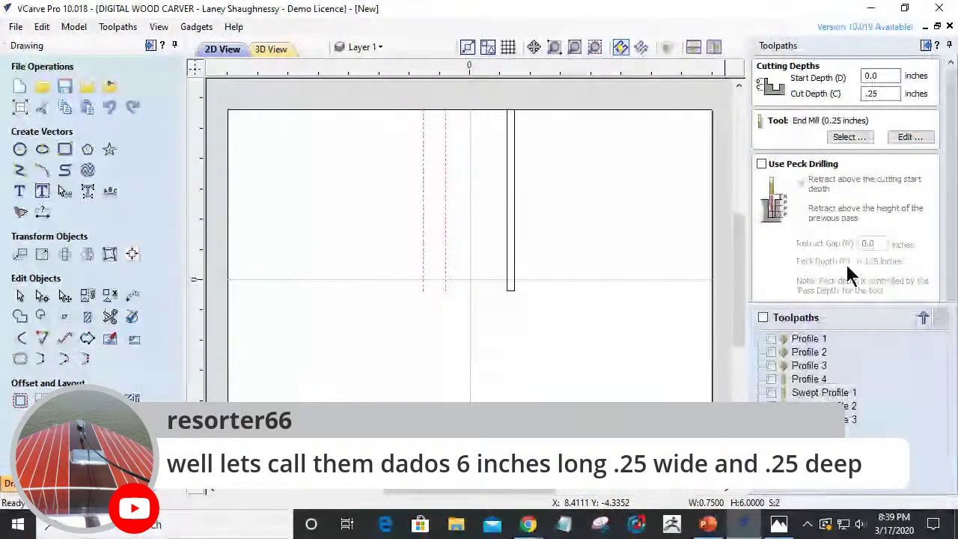
{"action": "left_click", "coordinate": [766, 157]}
{"action": "key", "text": "Tab"}
{"action": "type", "text": ".2"}
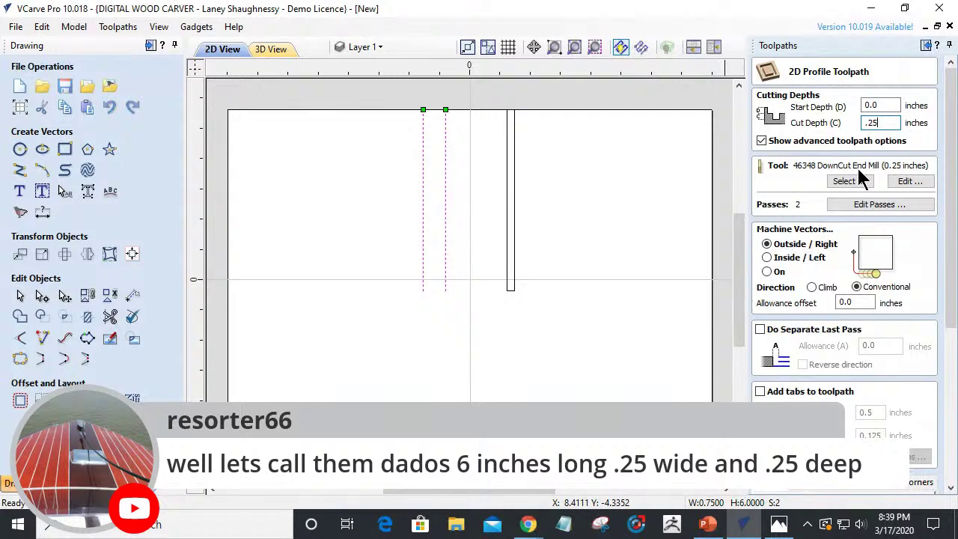
{"action": "left_click", "coordinate": [767, 271]}
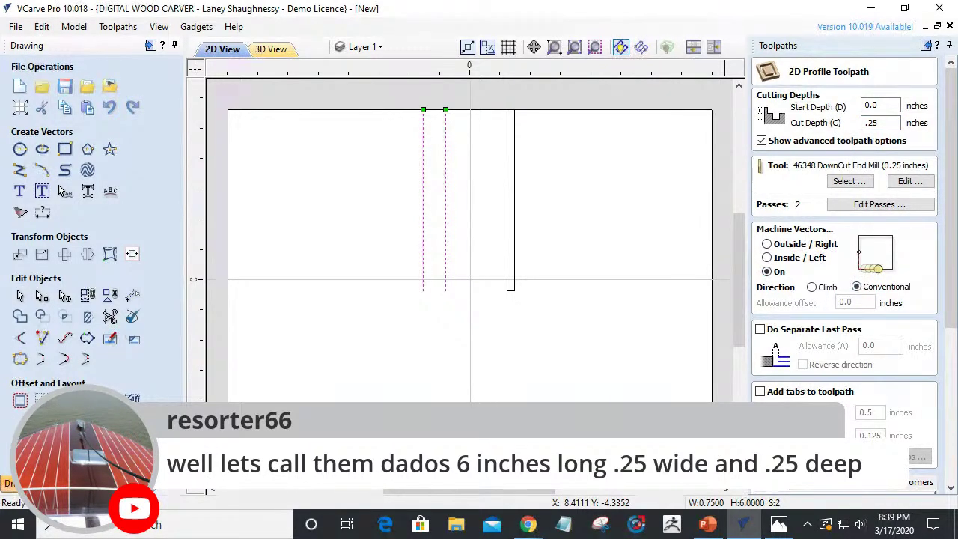
{"action": "left_click_drag", "start_coordinate": [948, 295], "coordinate": [950, 340]}
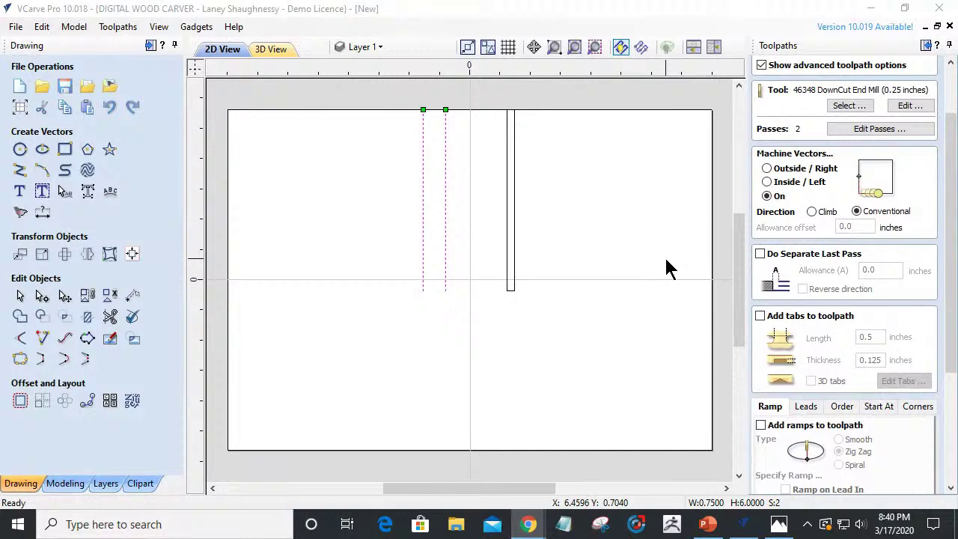
In node editing, make the lower end of the left vertical line its start point, then deselect the lines.
{"action": "left_click", "coordinate": [428, 110]}
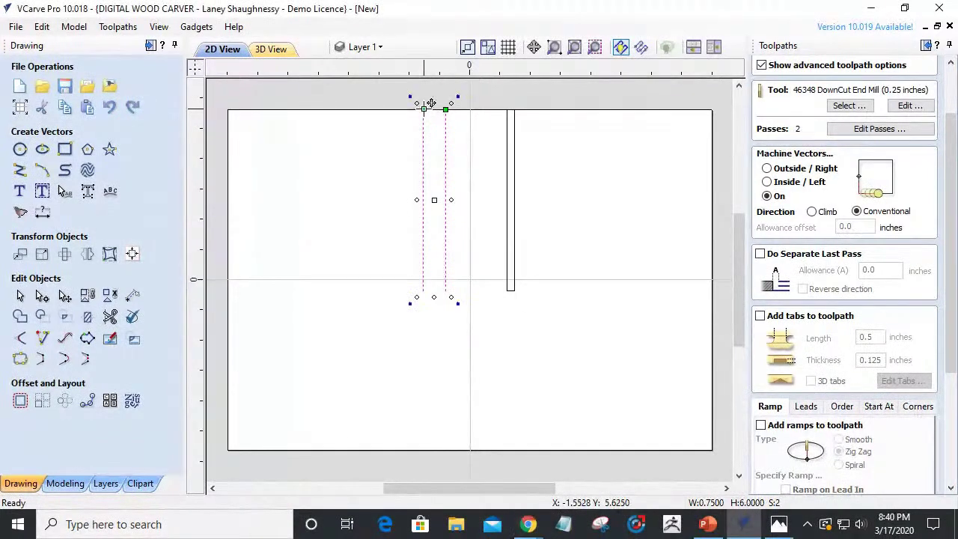
{"action": "right_click", "coordinate": [425, 111]}
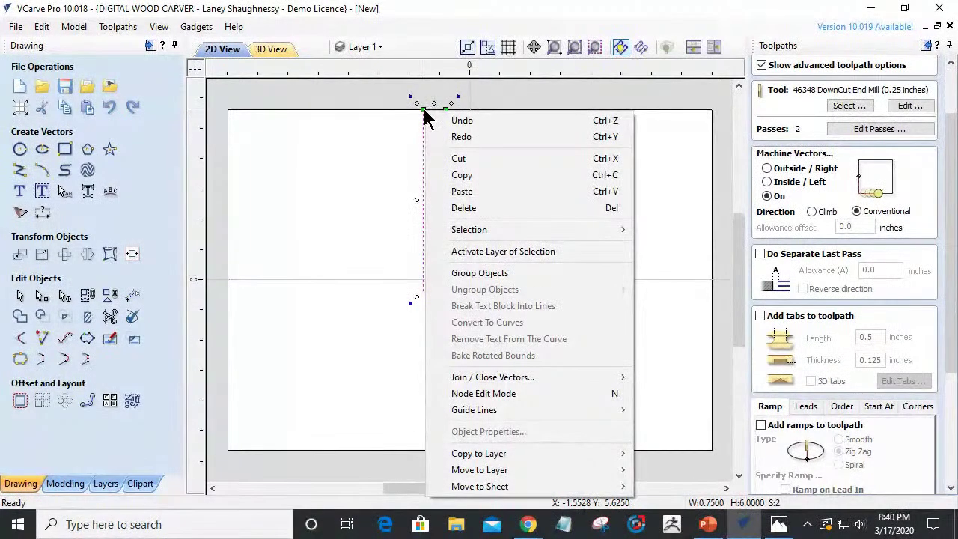
{"action": "left_click", "coordinate": [422, 266]}
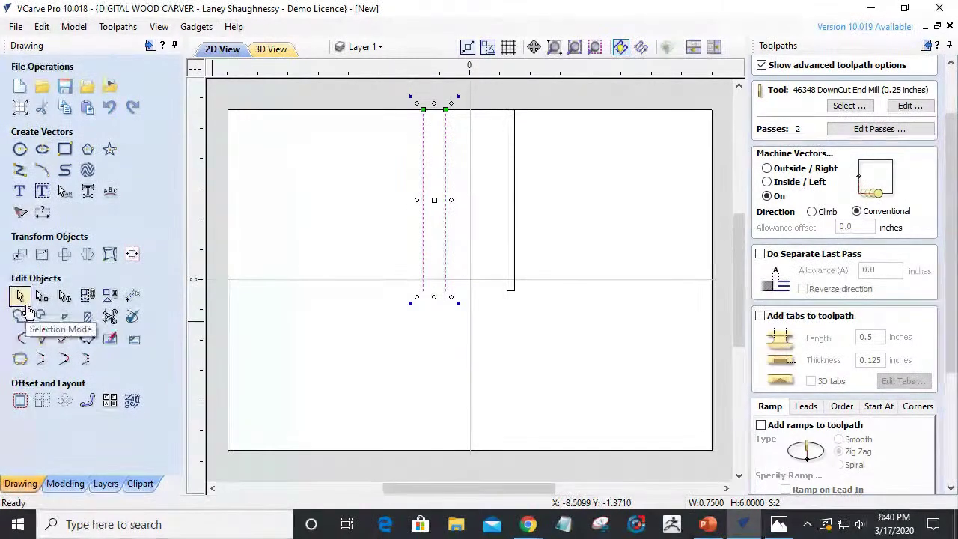
{"action": "left_click", "coordinate": [42, 297]}
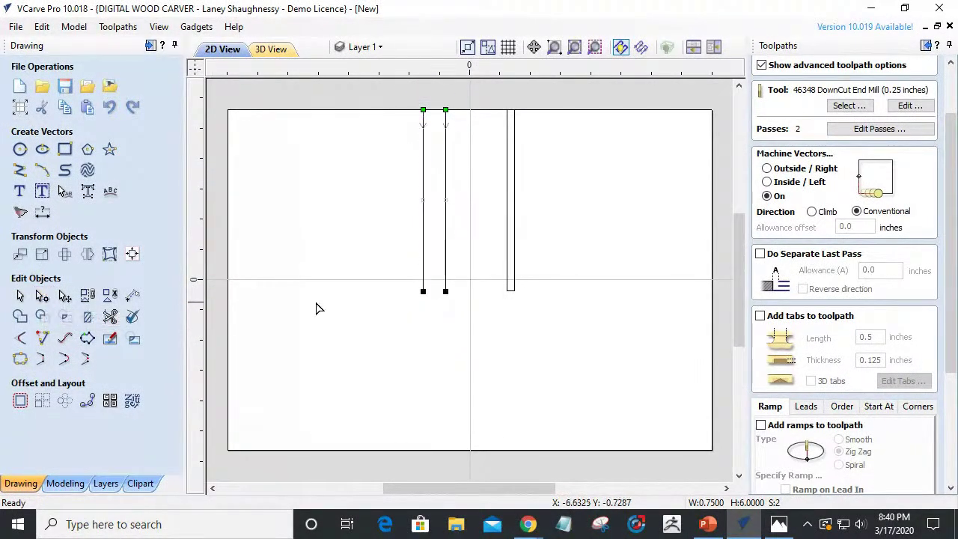
{"action": "right_click", "coordinate": [422, 293]}
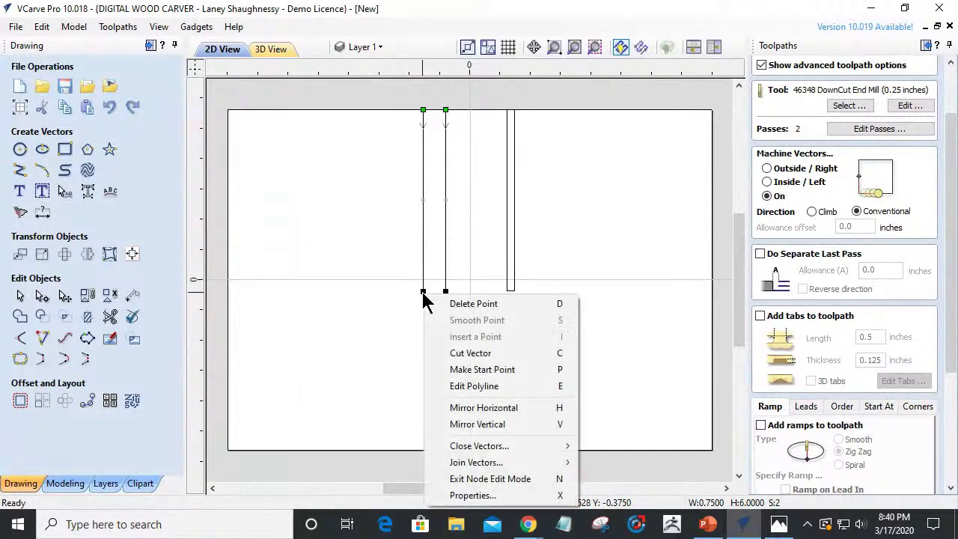
{"action": "left_click", "coordinate": [452, 370]}
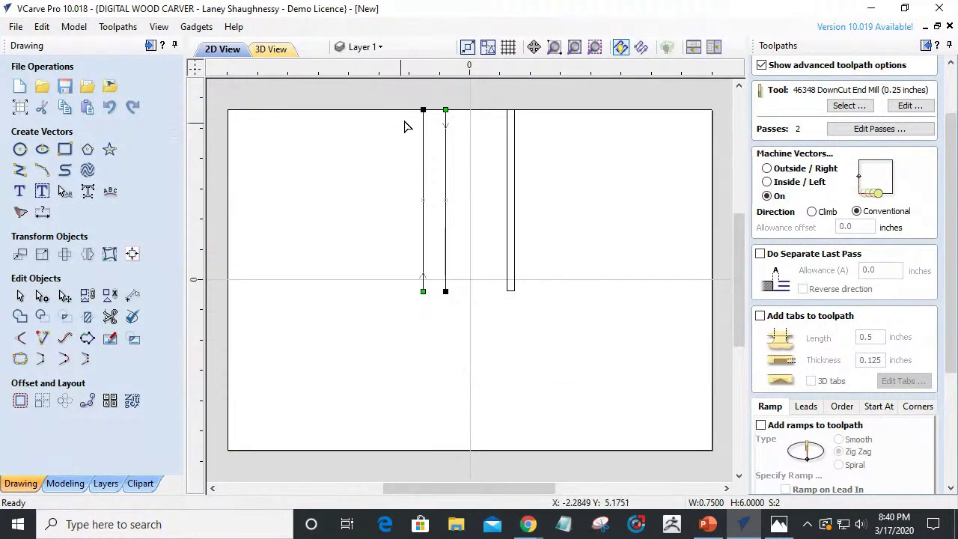
{"action": "left_click", "coordinate": [453, 94]}
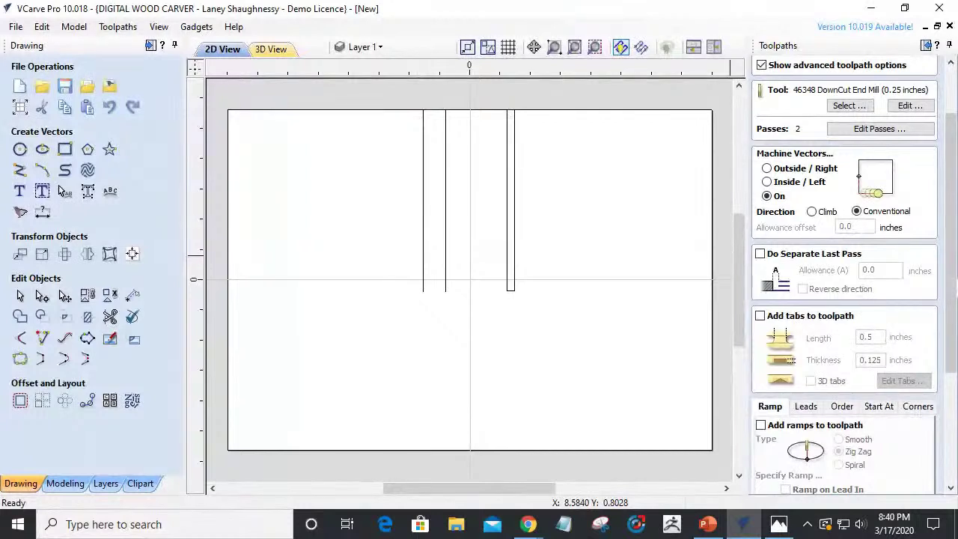
Select the right vertical line followed by the left one, and order the profile toolpath by Vector Selection Order only.
{"action": "left_click_drag", "start_coordinate": [955, 280], "coordinate": [949, 258]}
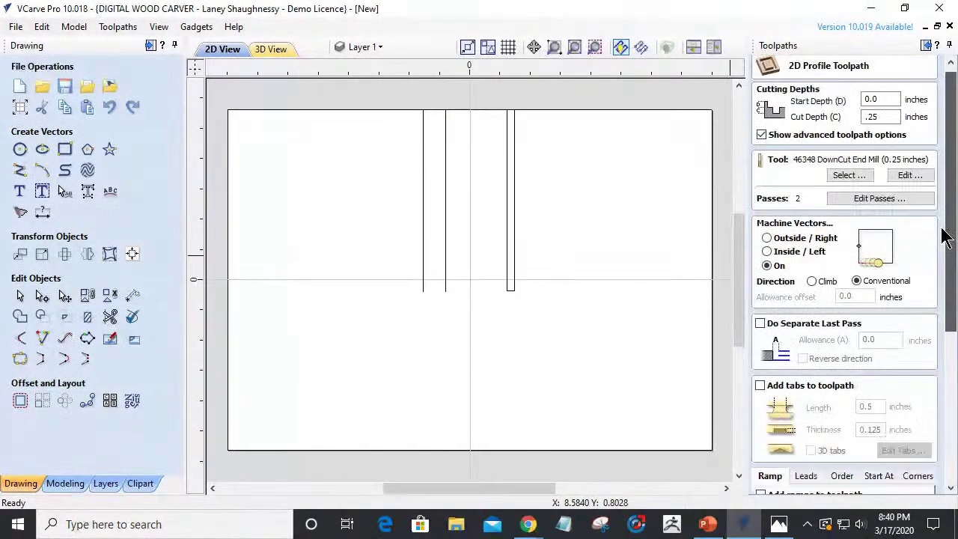
{"action": "left_click", "coordinate": [444, 197]}
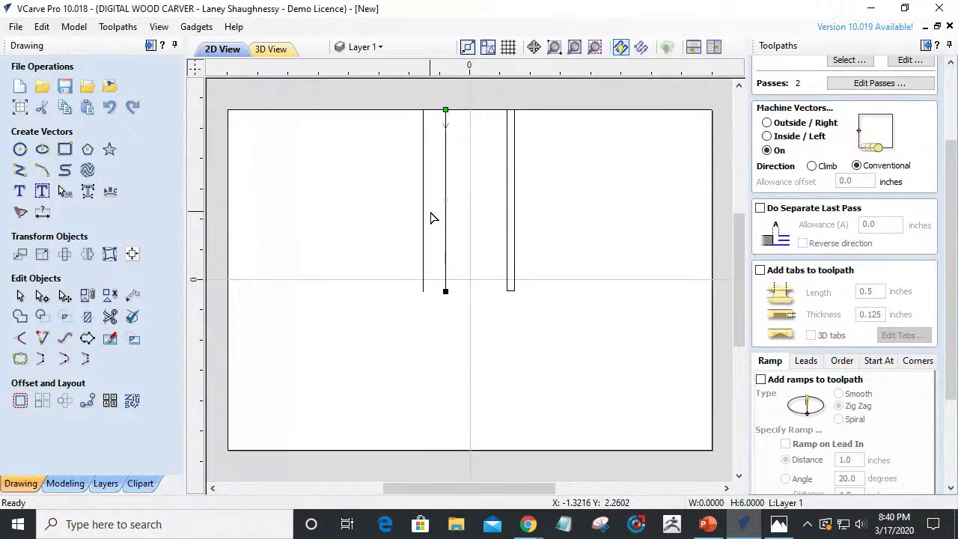
{"action": "left_click", "coordinate": [422, 213], "text": "shift"}
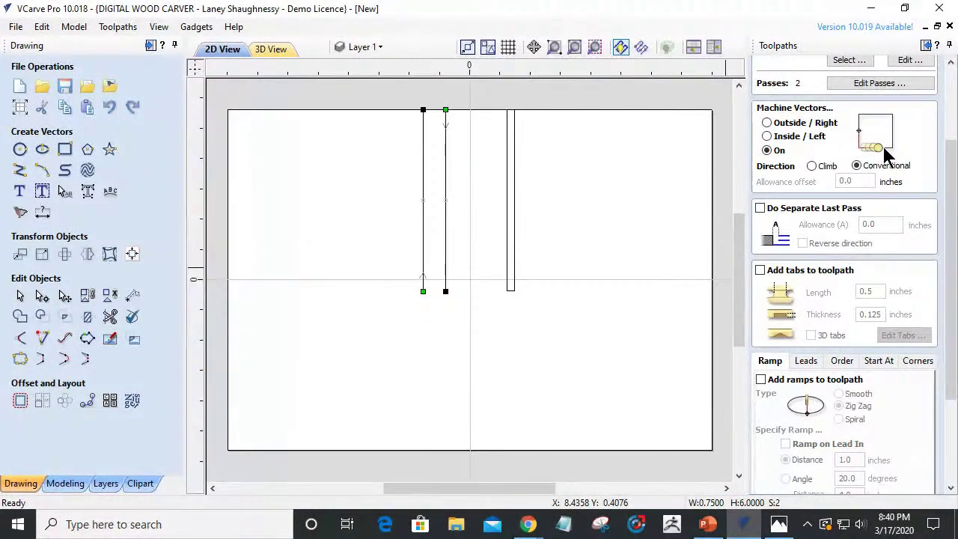
{"action": "left_click", "coordinate": [843, 366]}
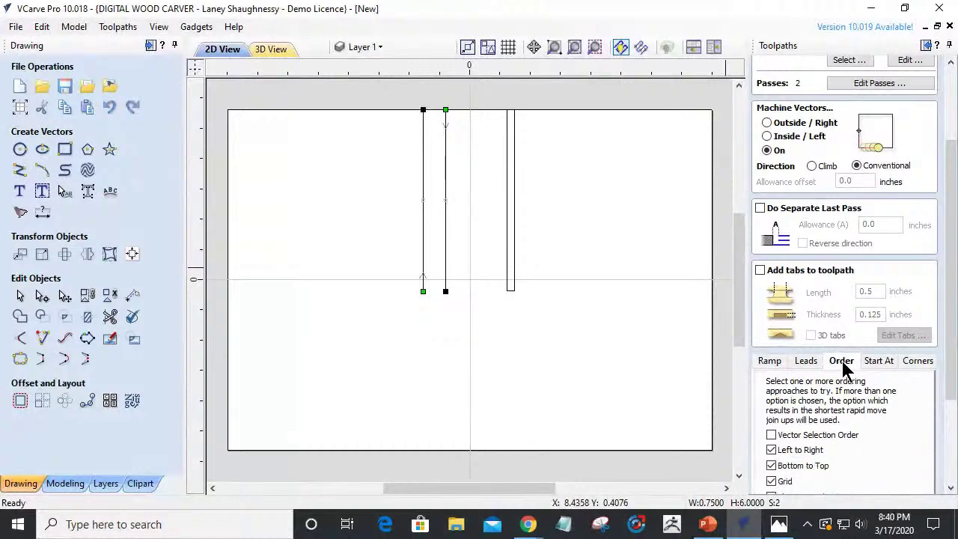
{"action": "scroll", "coordinate": [816, 419], "scroll_direction": "down", "scroll_amount": 2}
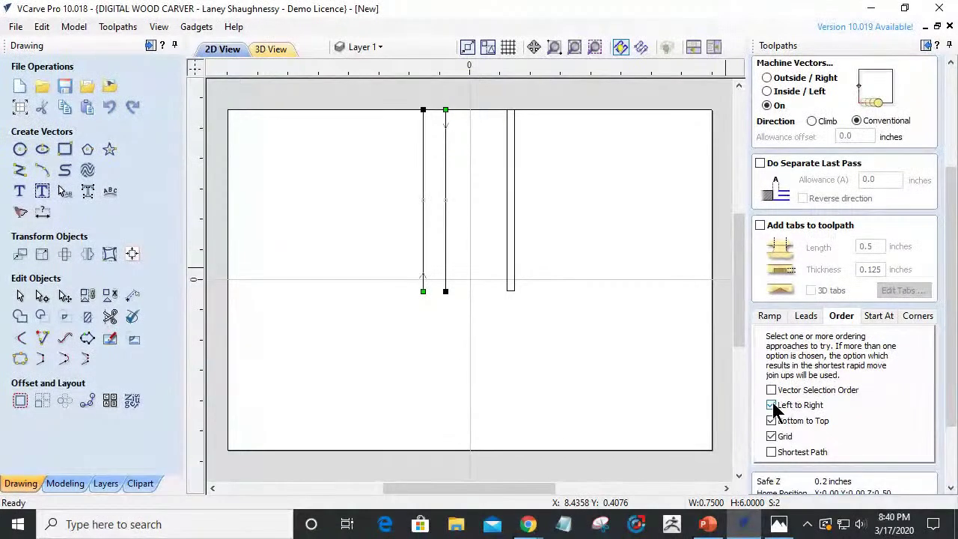
{"action": "left_click", "coordinate": [772, 404]}
{"action": "left_click", "coordinate": [771, 421]}
{"action": "left_click", "coordinate": [771, 437]}
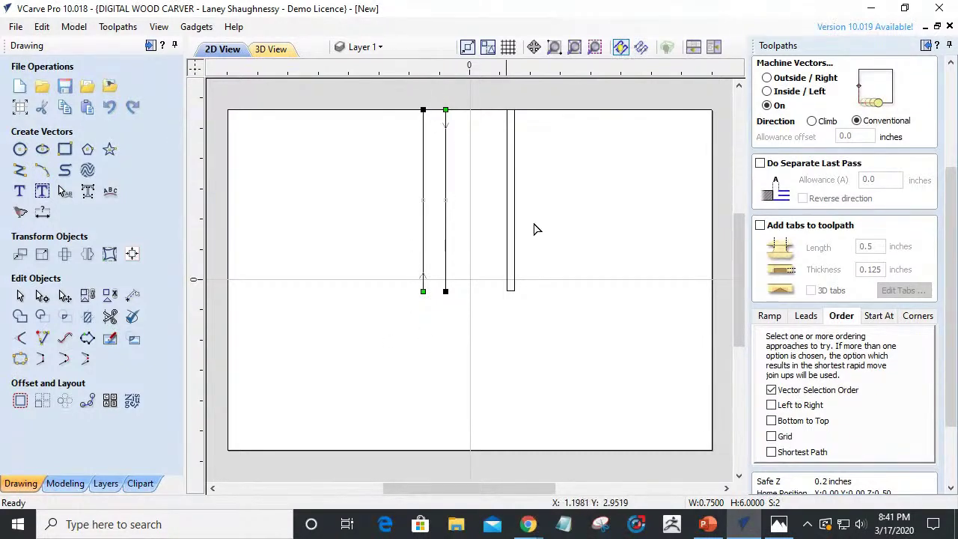
Calculate the profile toolpath, keeping the current start points.
{"action": "left_click", "coordinate": [884, 312]}
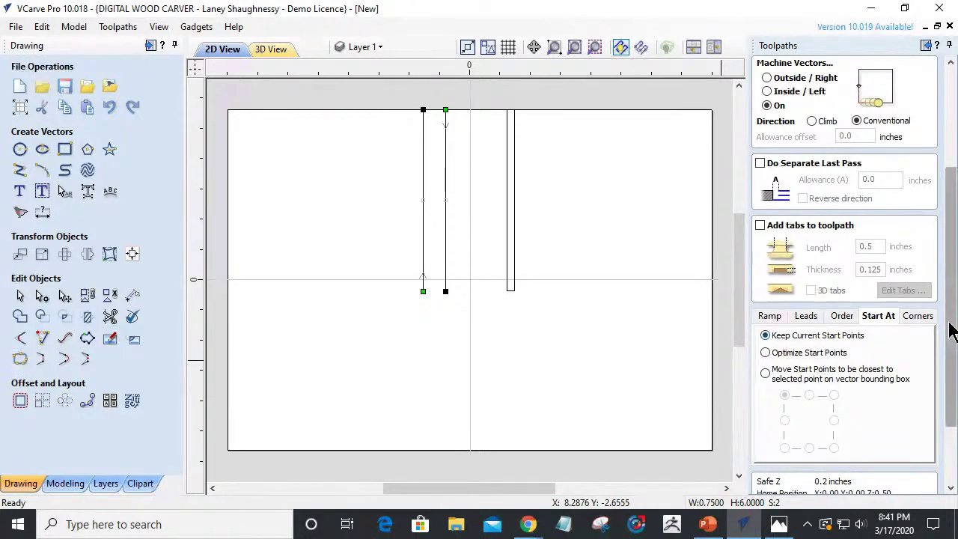
{"action": "left_click_drag", "start_coordinate": [947, 324], "coordinate": [948, 378]}
{"action": "left_click", "coordinate": [792, 485]}
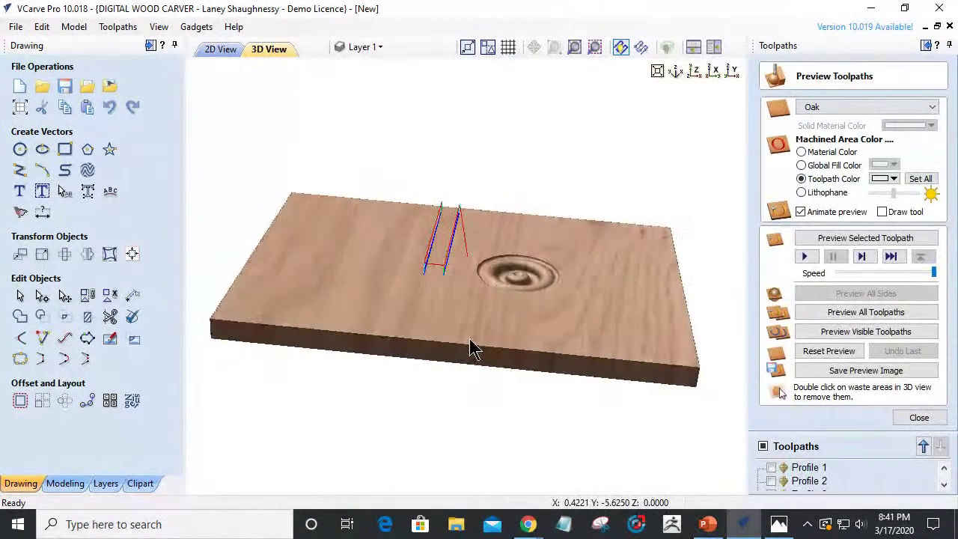
Preview the selected profile toolpath in 3D at a slower animation speed, close the preview and inspect the two cut dados.
{"action": "left_click_drag", "start_coordinate": [473, 348], "coordinate": [473, 179]}
{"action": "scroll", "coordinate": [473, 179], "scroll_direction": "up", "scroll_amount": 4}
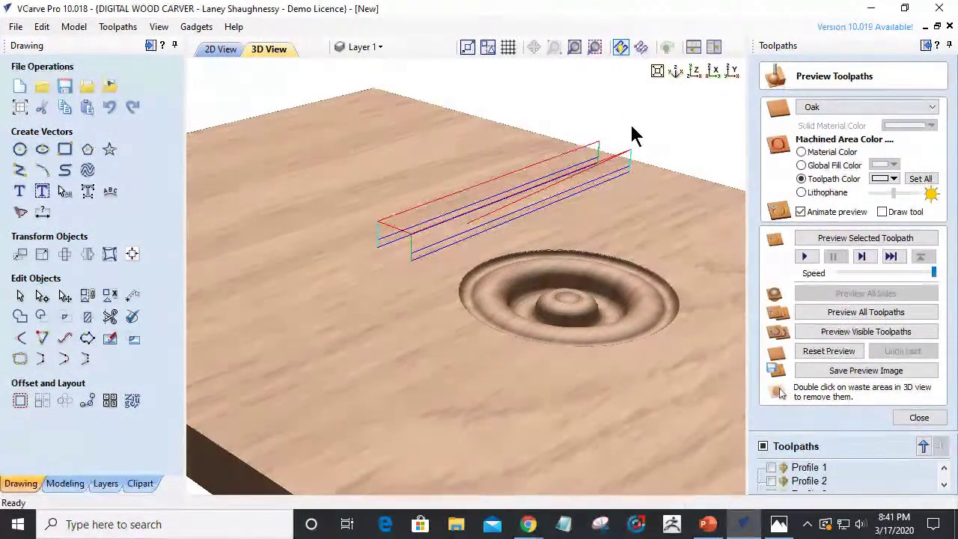
{"action": "left_click_drag", "start_coordinate": [630, 163], "coordinate": [621, 177]}
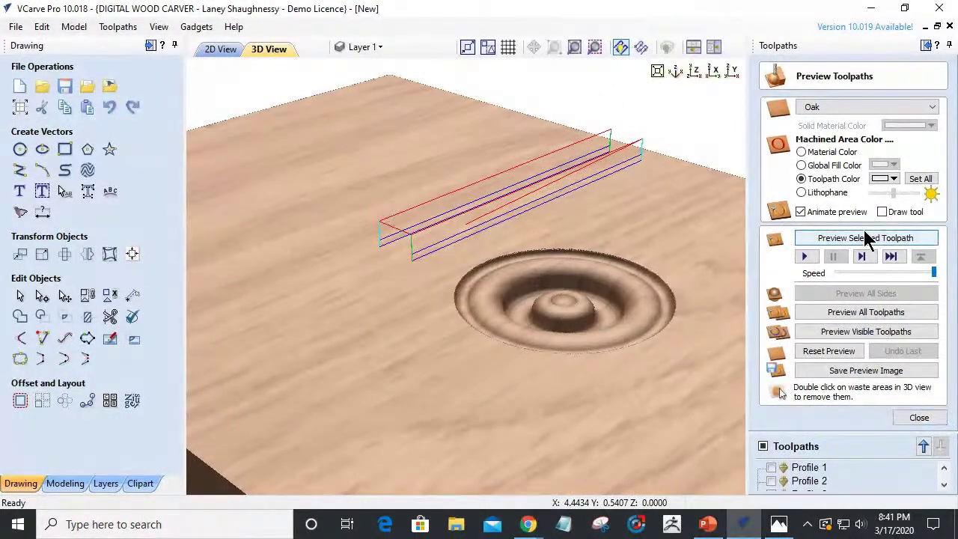
{"action": "left_click_drag", "start_coordinate": [934, 272], "coordinate": [857, 282]}
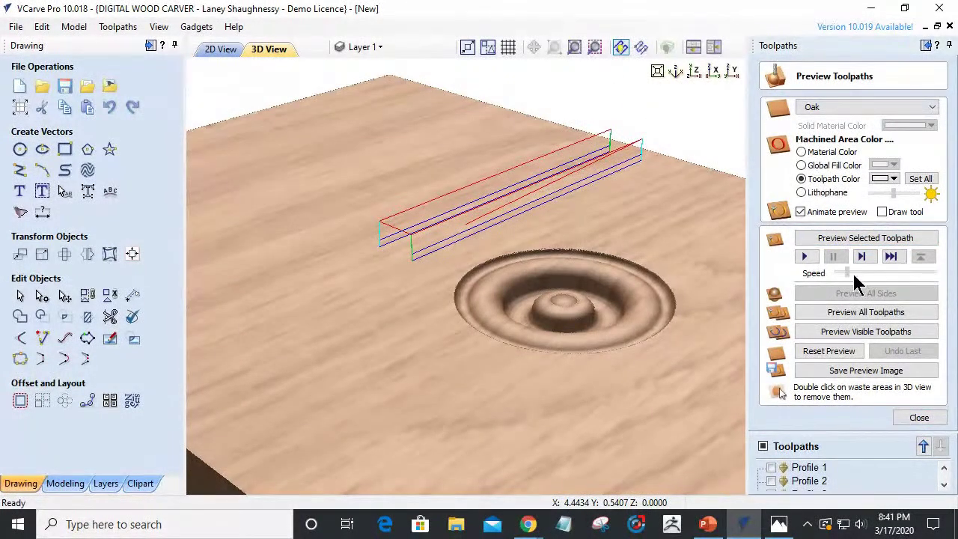
{"action": "left_click", "coordinate": [842, 238]}
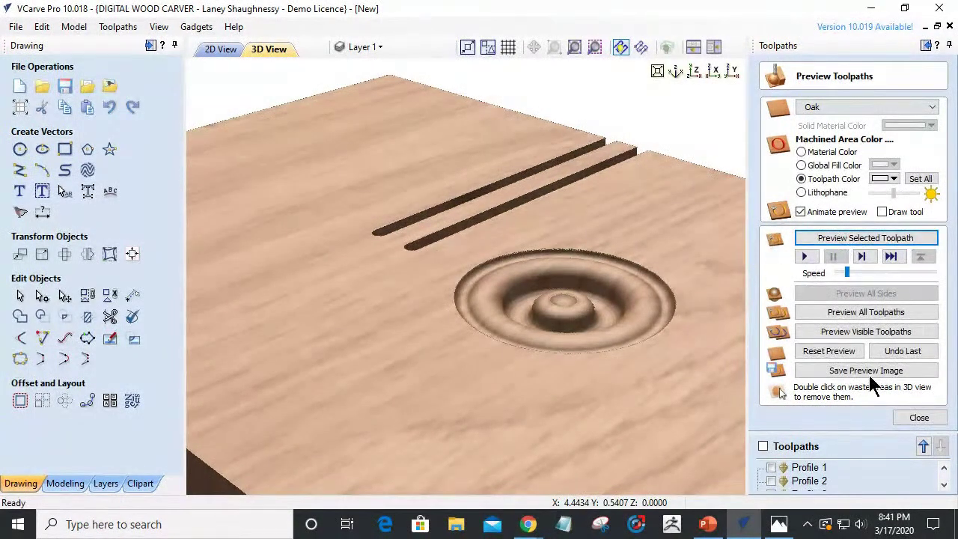
{"action": "left_click", "coordinate": [897, 416]}
{"action": "left_click_drag", "start_coordinate": [528, 281], "coordinate": [449, 180]}
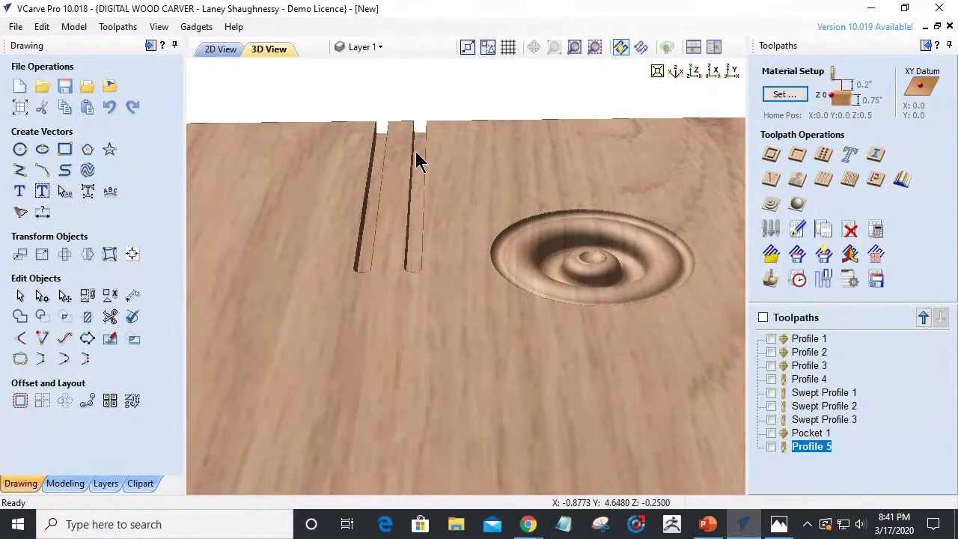
In the 2D view, offset only the left vertical line outwards/right by 0.75 inches, keeping the original.
{"action": "left_click", "coordinate": [230, 51]}
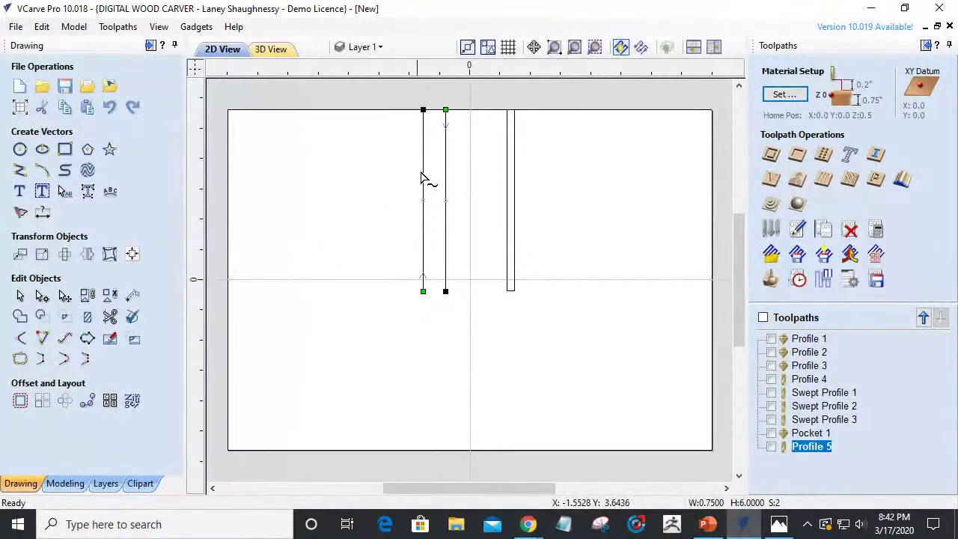
{"action": "left_click", "coordinate": [20, 400]}
{"action": "left_click", "coordinate": [381, 325]}
{"action": "left_click", "coordinate": [422, 250]}
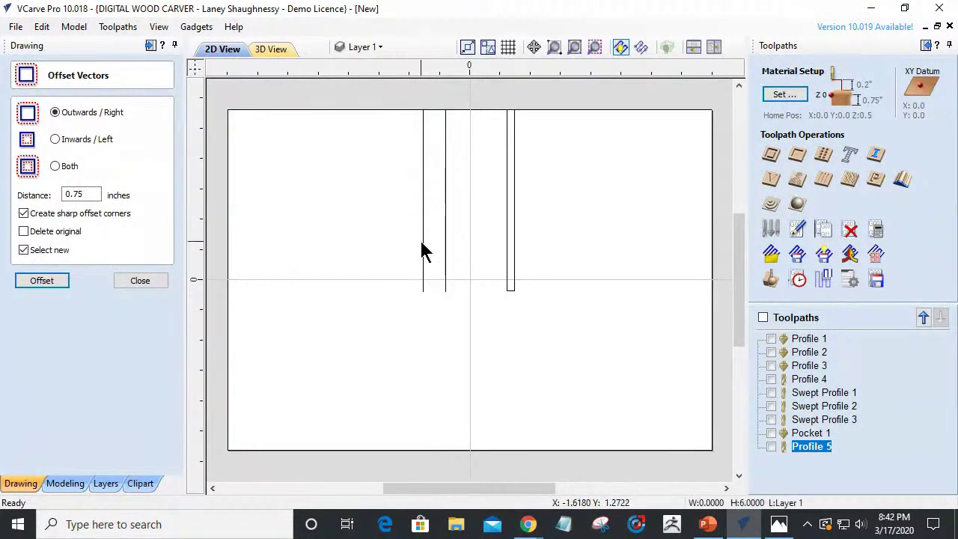
{"action": "left_click", "coordinate": [41, 281]}
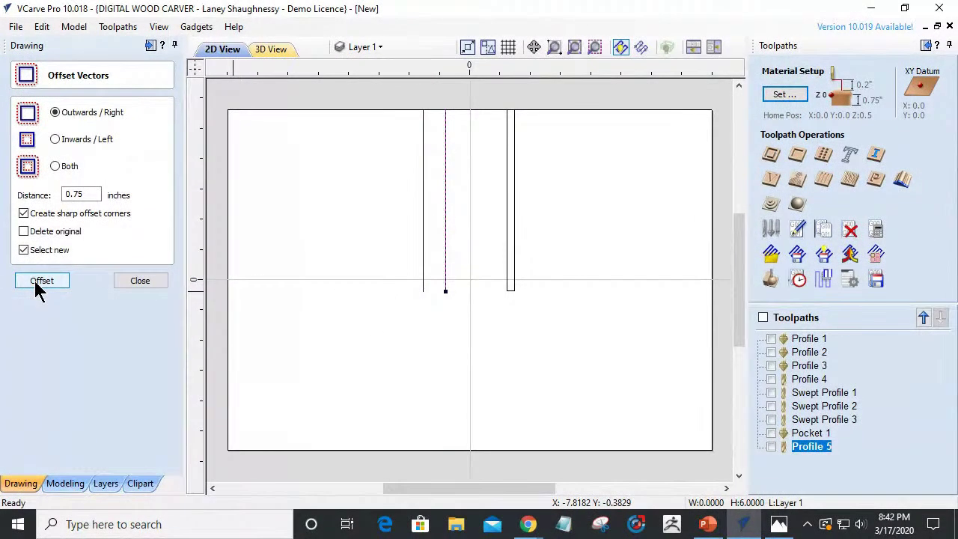
Repeat the 0.75 inch offset inwards/left until three more vertical lines are added to the left of the existing pair.
{"action": "left_click", "coordinate": [30, 139]}
{"action": "left_click", "coordinate": [47, 284]}
{"action": "left_click", "coordinate": [47, 284]}
{"action": "left_click", "coordinate": [48, 283]}
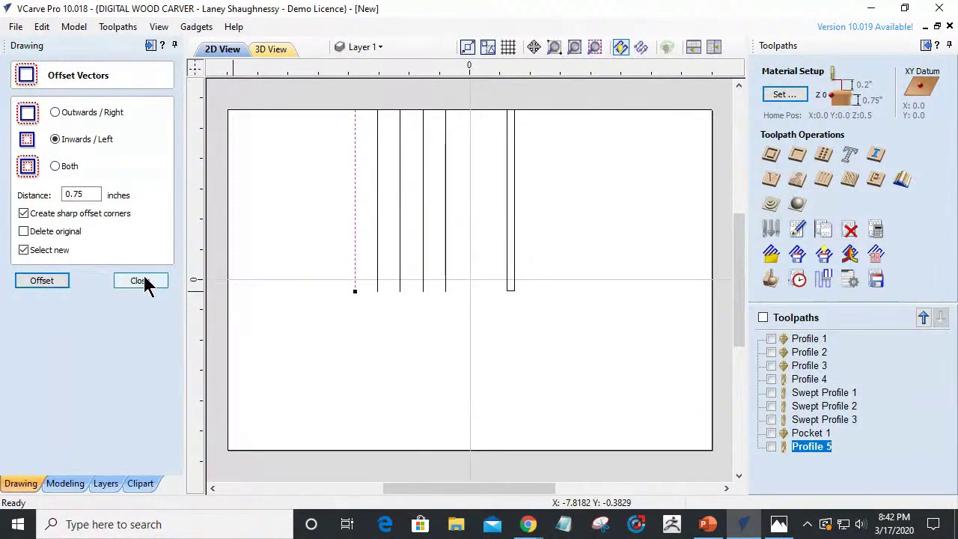
{"action": "left_click", "coordinate": [143, 281]}
Make the upper end of the vertical line at about X -2.3 its start point, and select the next line to its left.
{"action": "left_click", "coordinate": [43, 296]}
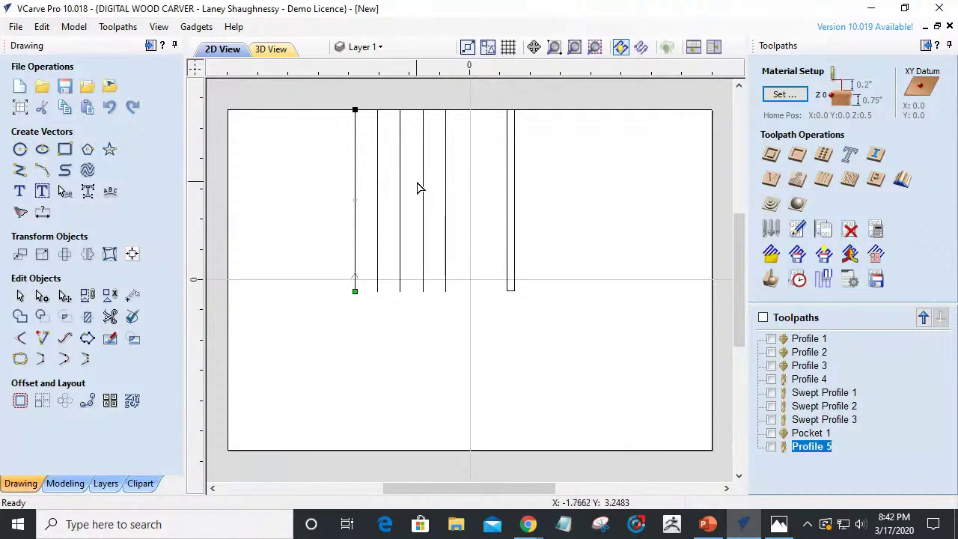
{"action": "left_click", "coordinate": [423, 196]}
{"action": "left_click", "coordinate": [399, 245]}
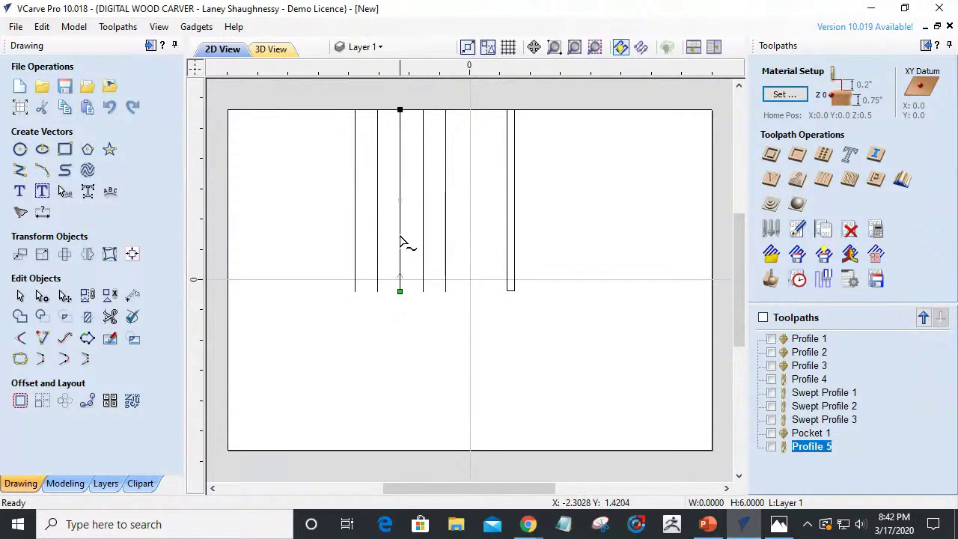
{"action": "right_click", "coordinate": [399, 111]}
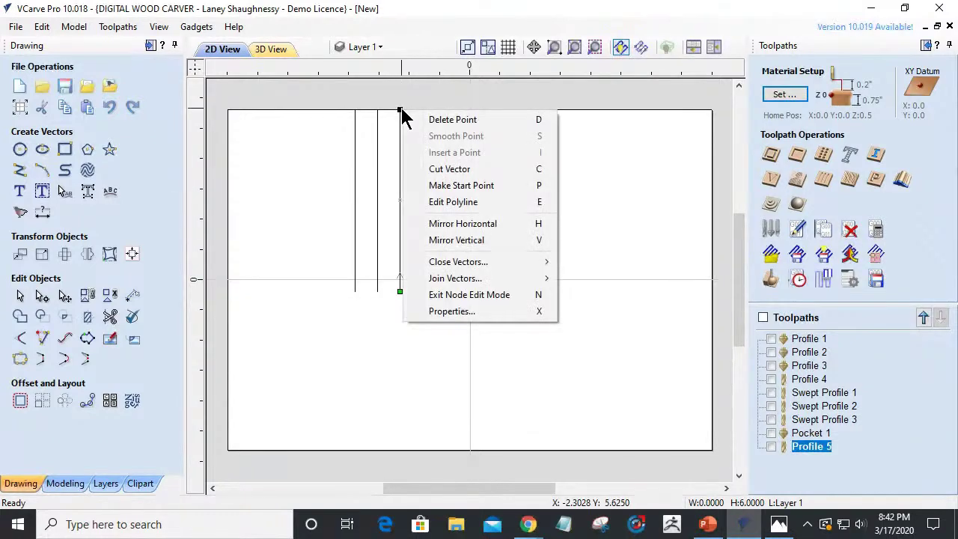
{"action": "left_click", "coordinate": [424, 185]}
{"action": "left_click", "coordinate": [377, 170]}
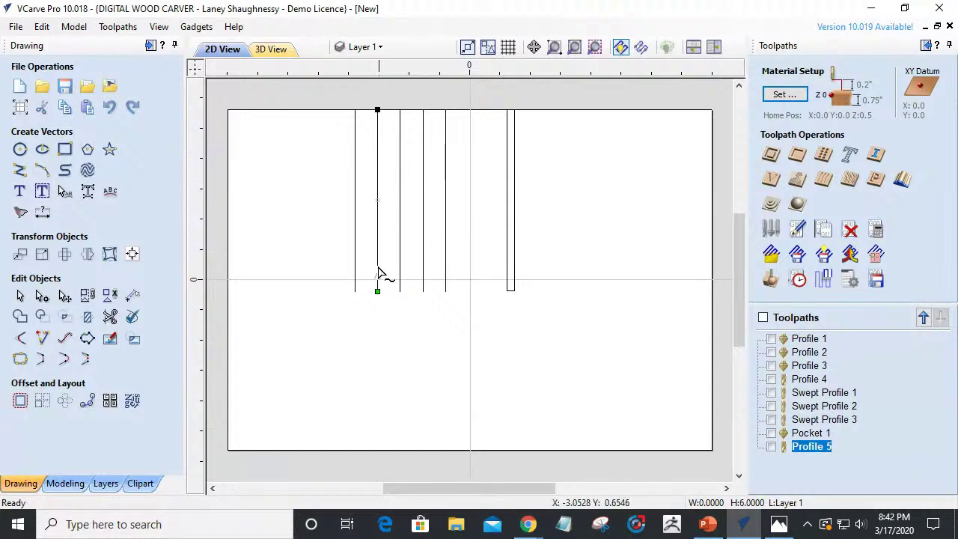
Make the upper end of the leftmost vertical line its start point and leave node editing.
{"action": "left_click", "coordinate": [355, 278]}
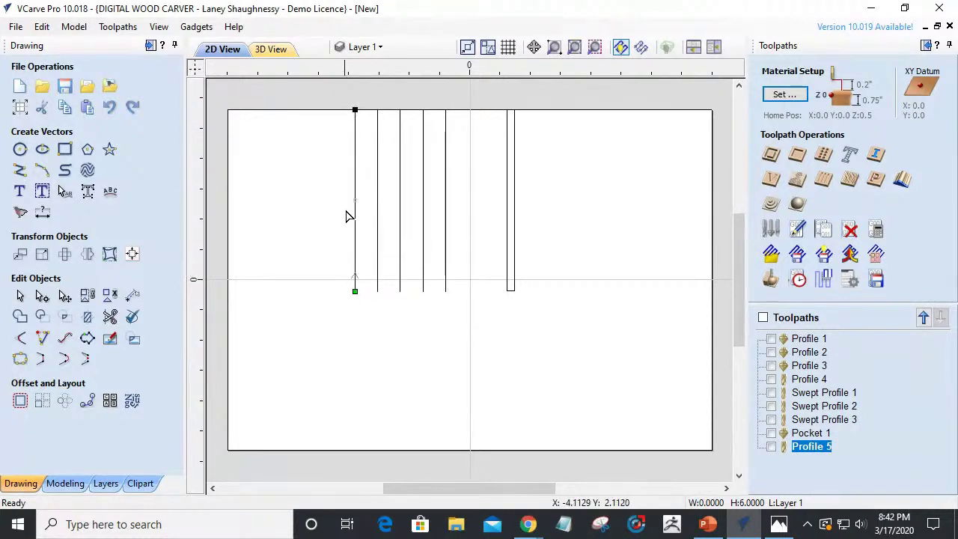
{"action": "right_click", "coordinate": [354, 110]}
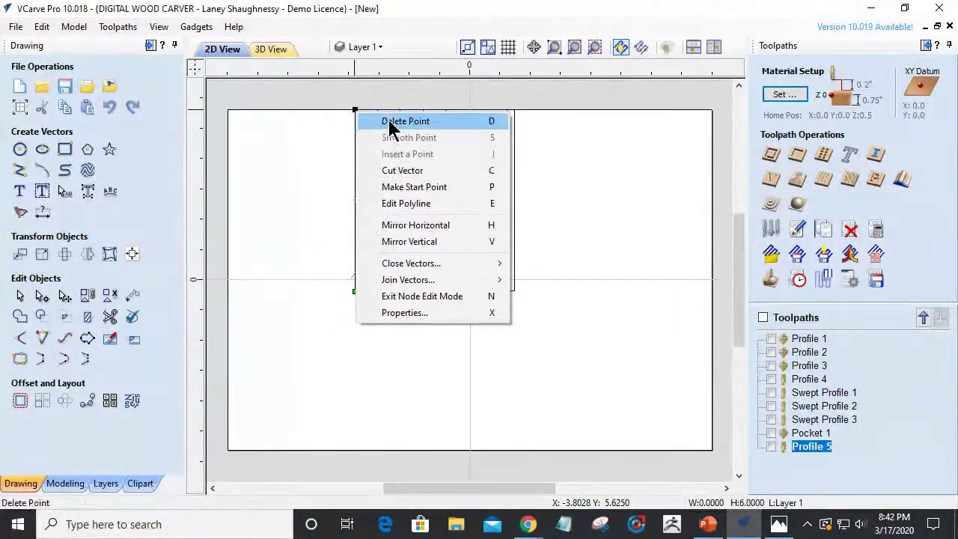
{"action": "left_click", "coordinate": [400, 188]}
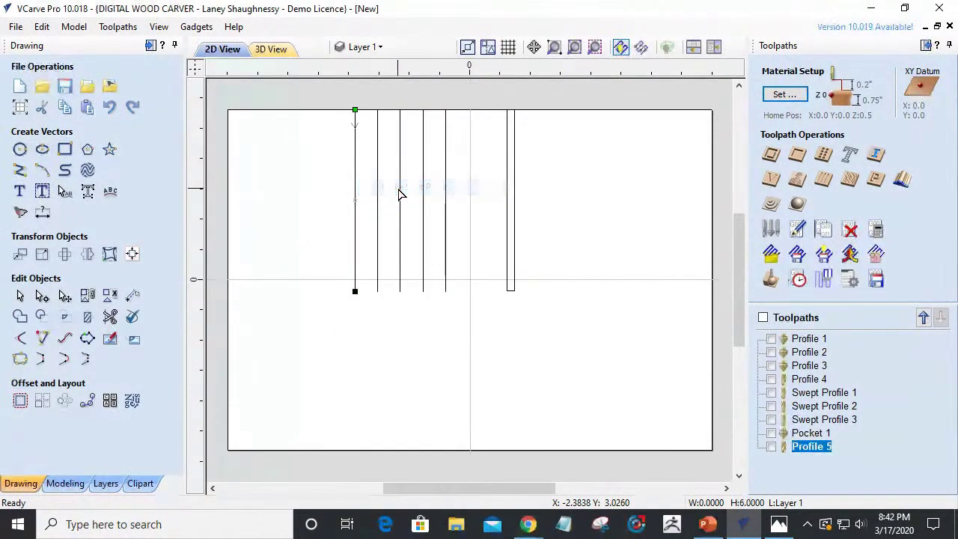
{"action": "left_click_drag", "start_coordinate": [478, 249], "coordinate": [350, 175]}
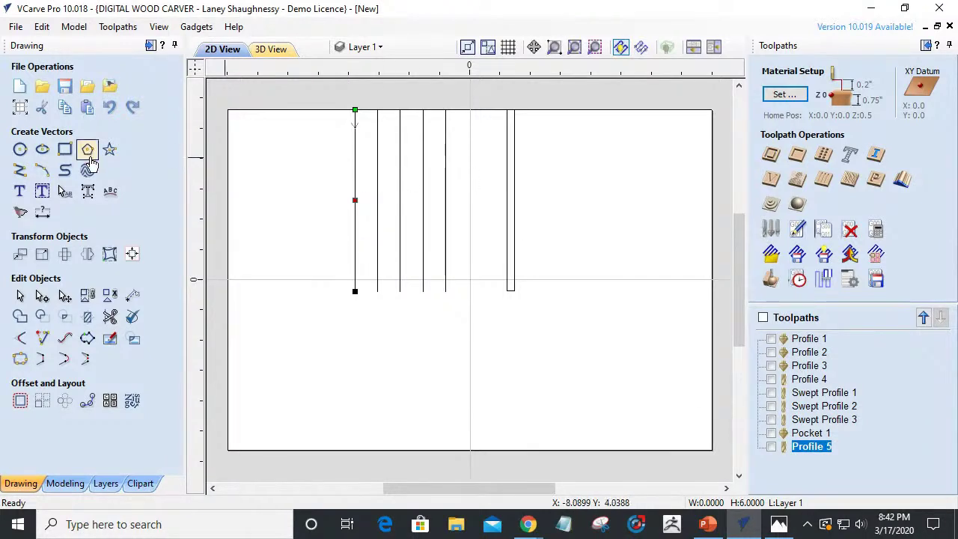
{"action": "left_click", "coordinate": [20, 295]}
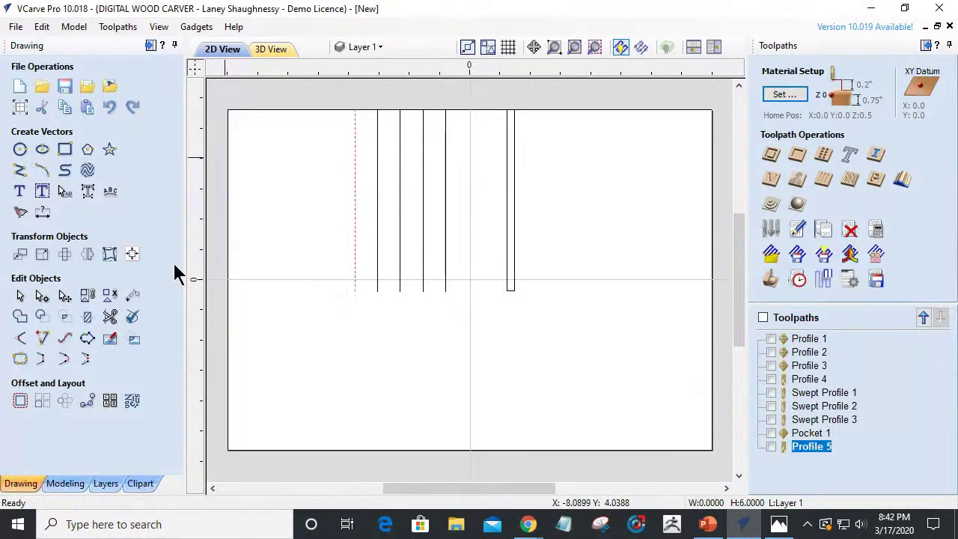
Select the five vertical lines one after another, from the rightmost one at about X -0.8 to the leftmost.
{"action": "left_click", "coordinate": [446, 229]}
{"action": "left_click_drag", "start_coordinate": [459, 235], "coordinate": [351, 161], "text": "shift"}
{"action": "left_click", "coordinate": [451, 217]}
{"action": "left_click", "coordinate": [423, 229], "text": "shift"}
{"action": "left_click", "coordinate": [399, 220], "text": "shift"}
{"action": "left_click", "coordinate": [378, 228], "text": "shift"}
{"action": "left_click", "coordinate": [355, 227], "text": "shift"}
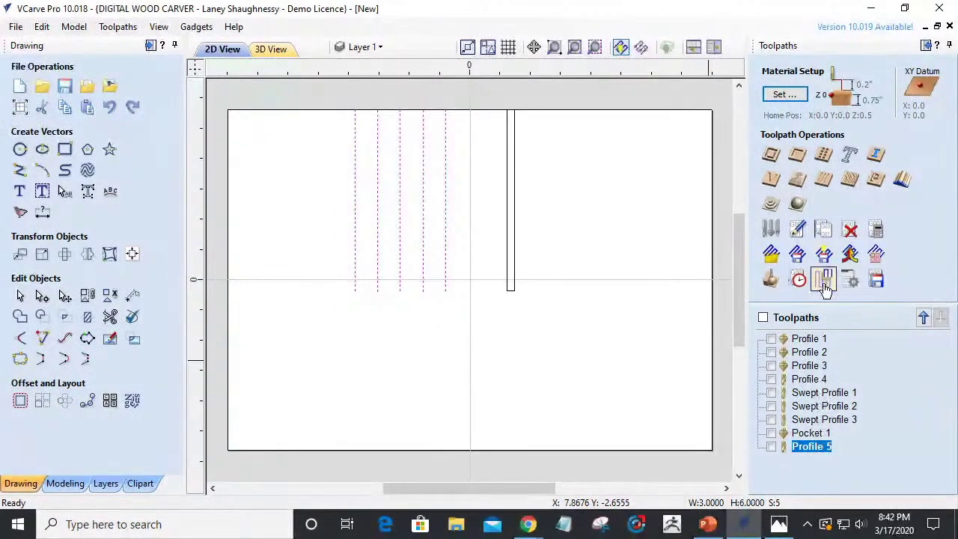
Calculate a 0.25 inch deep profile toolpath on the five lines, using vector selection order and keeping the current start points.
{"action": "left_click", "coordinate": [771, 155]}
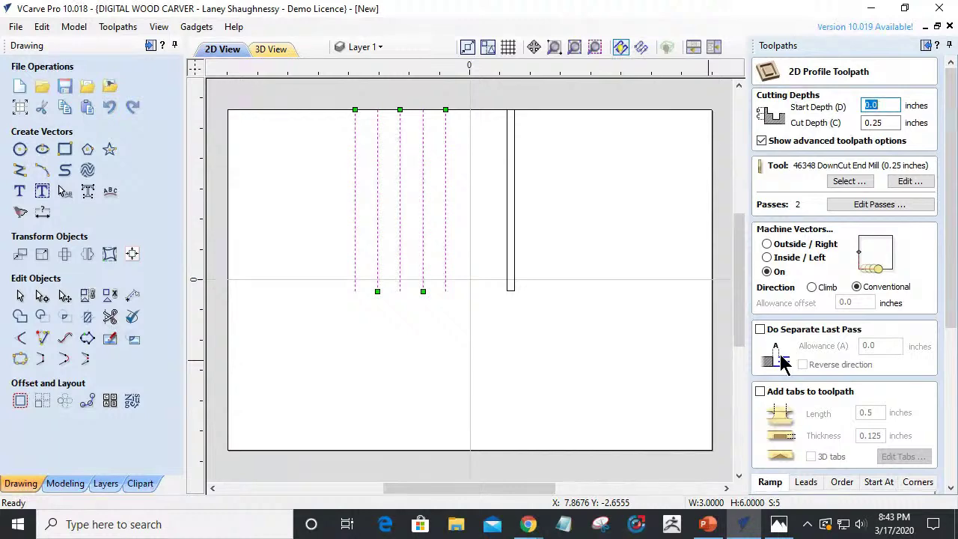
{"action": "scroll", "coordinate": [804, 284], "scroll_direction": "down", "scroll_amount": 10}
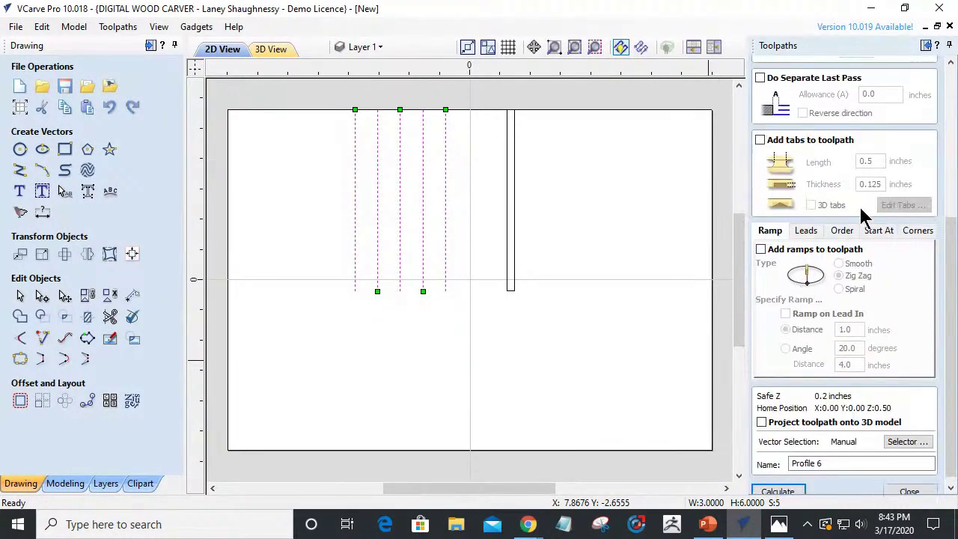
{"action": "left_click", "coordinate": [842, 230]}
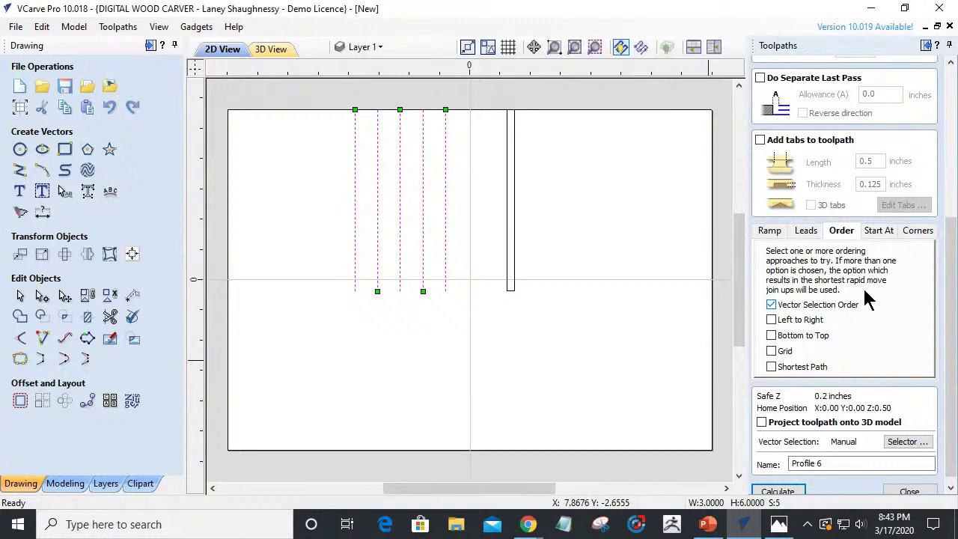
{"action": "left_click", "coordinate": [881, 233]}
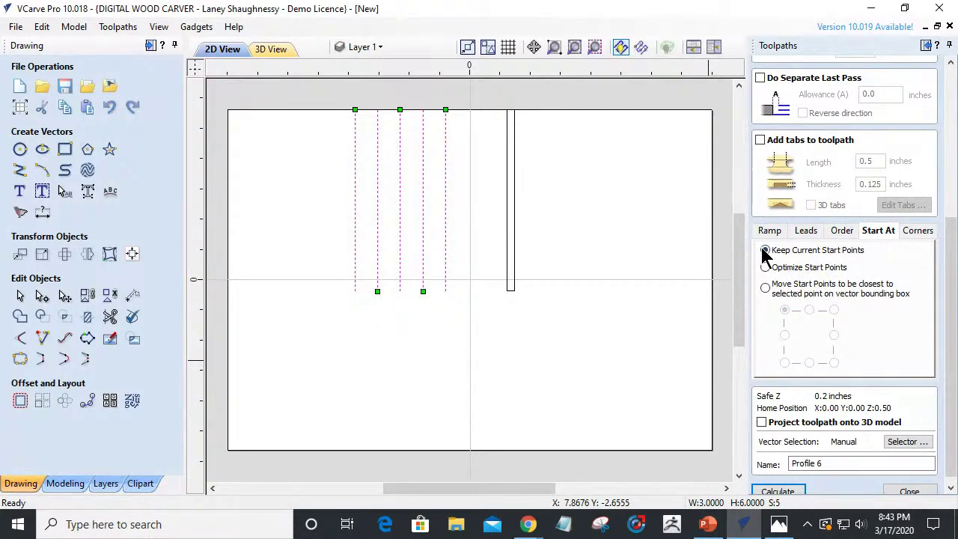
{"action": "left_click", "coordinate": [776, 491]}
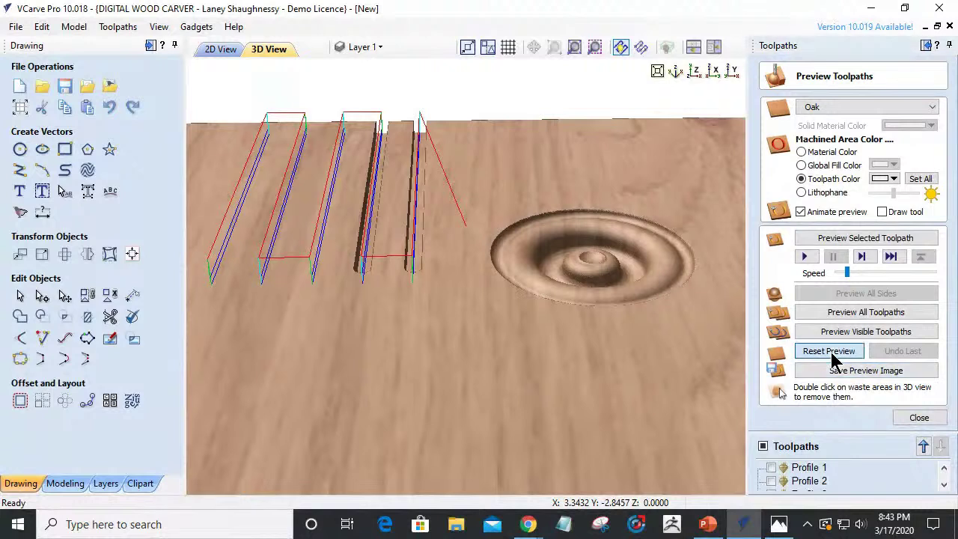
Reset the 3D preview, simulate the five-line profile toolpath and close the preview.
{"action": "left_click", "coordinate": [831, 353]}
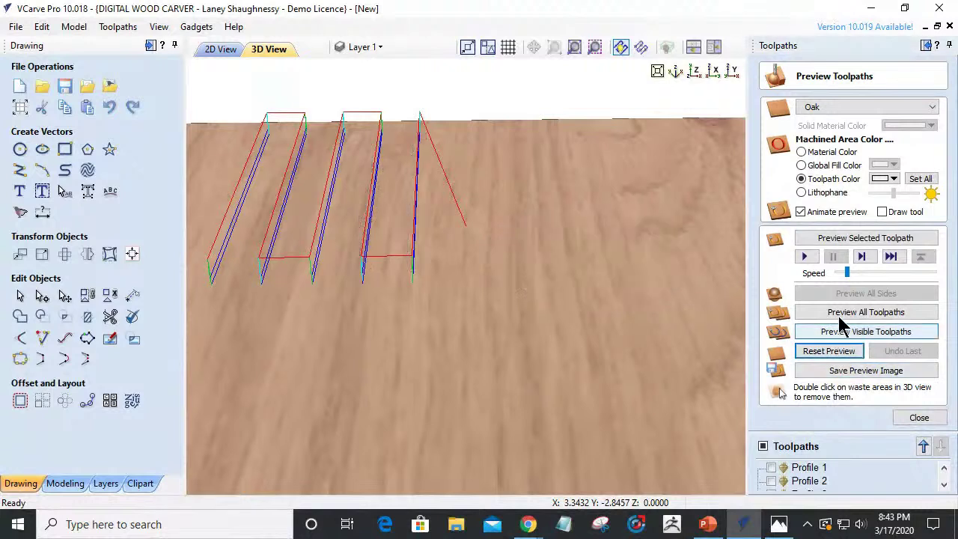
{"action": "left_click", "coordinate": [864, 239]}
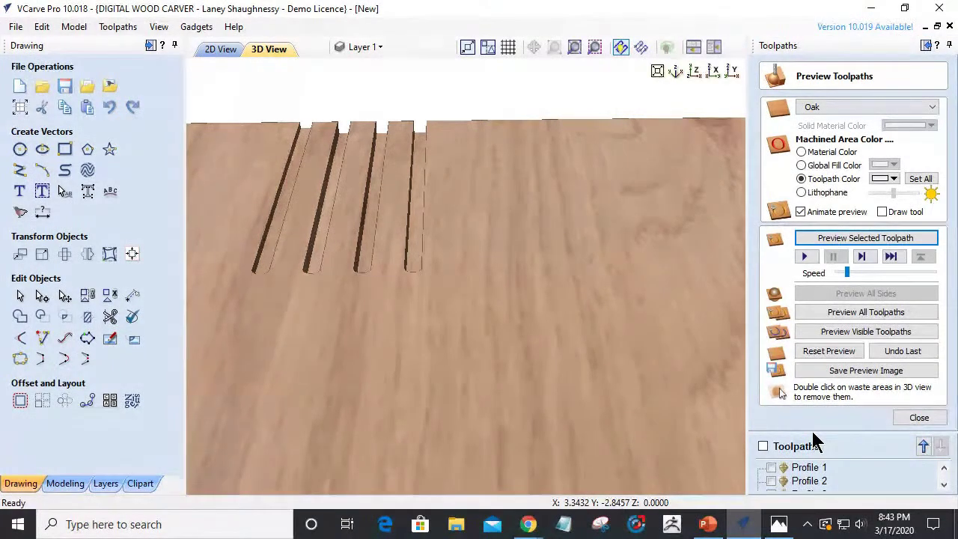
{"action": "left_click", "coordinate": [917, 417]}
Edit the Profile 6 toolpath to cut its full 0.25 inch depth in one pass, and recalculate it.
{"action": "left_click", "coordinate": [814, 457]}
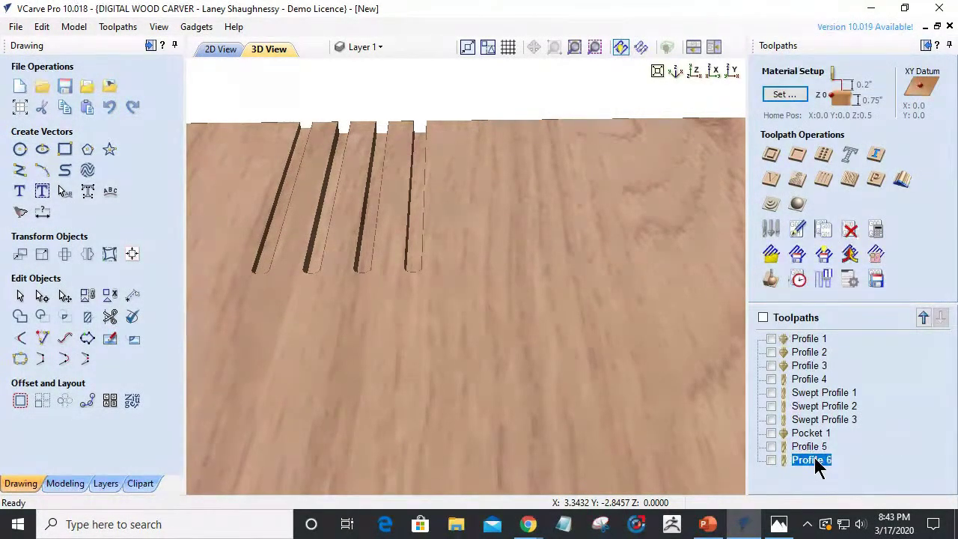
{"action": "scroll", "coordinate": [827, 283], "scroll_direction": "down", "scroll_amount": 5}
{"action": "double_click", "coordinate": [811, 225]}
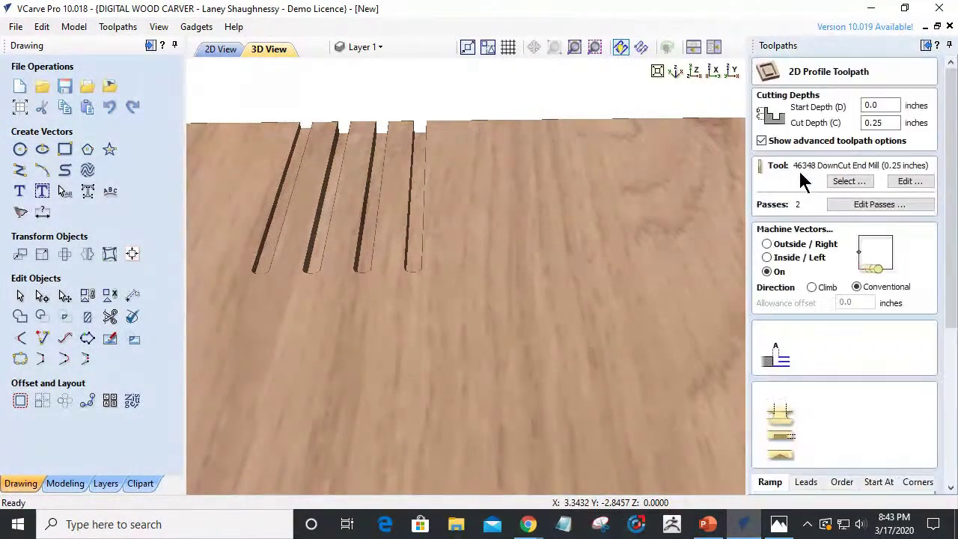
{"action": "left_click", "coordinate": [832, 208]}
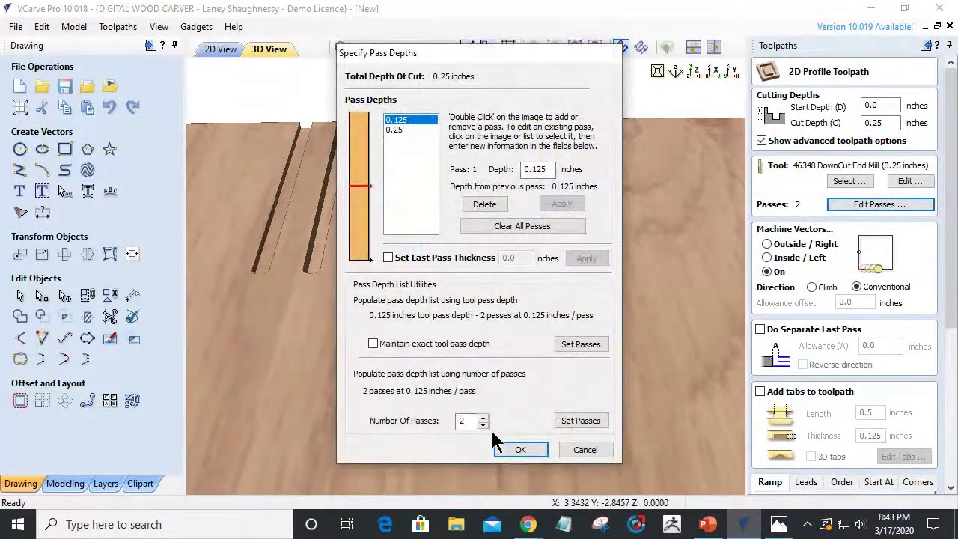
{"action": "left_click", "coordinate": [483, 425]}
{"action": "left_click", "coordinate": [516, 449]}
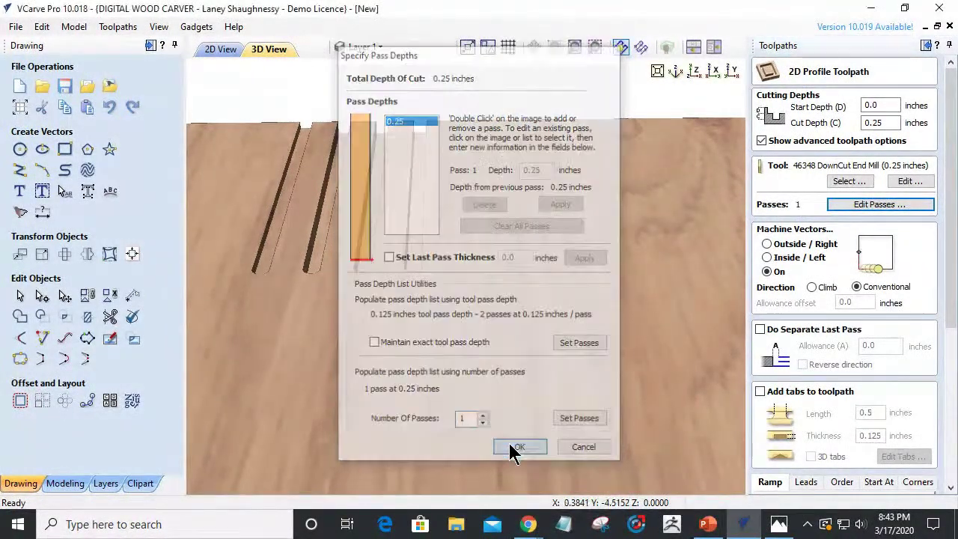
{"action": "left_click_drag", "start_coordinate": [949, 325], "coordinate": [948, 462]}
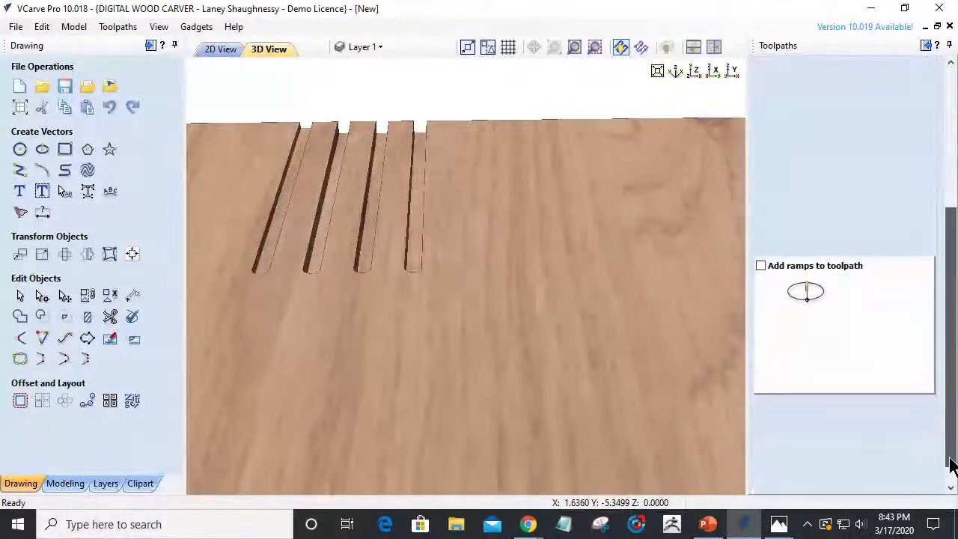
{"action": "left_click", "coordinate": [786, 485]}
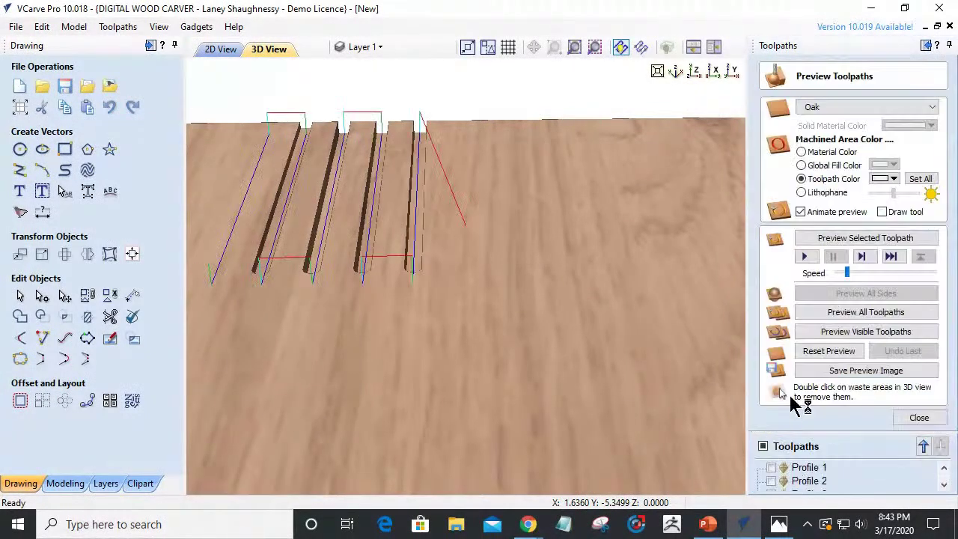
Clear the earlier simulated cuts, preview the single-pass Profile 6 toolpath and close the preview.
{"action": "left_click", "coordinate": [808, 353]}
{"action": "left_click", "coordinate": [838, 238]}
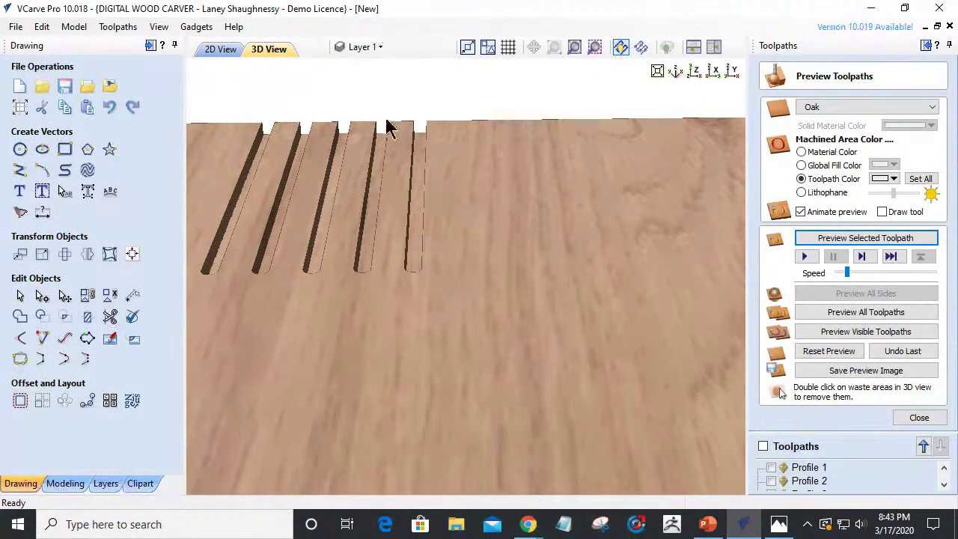
{"action": "left_click", "coordinate": [919, 417]}
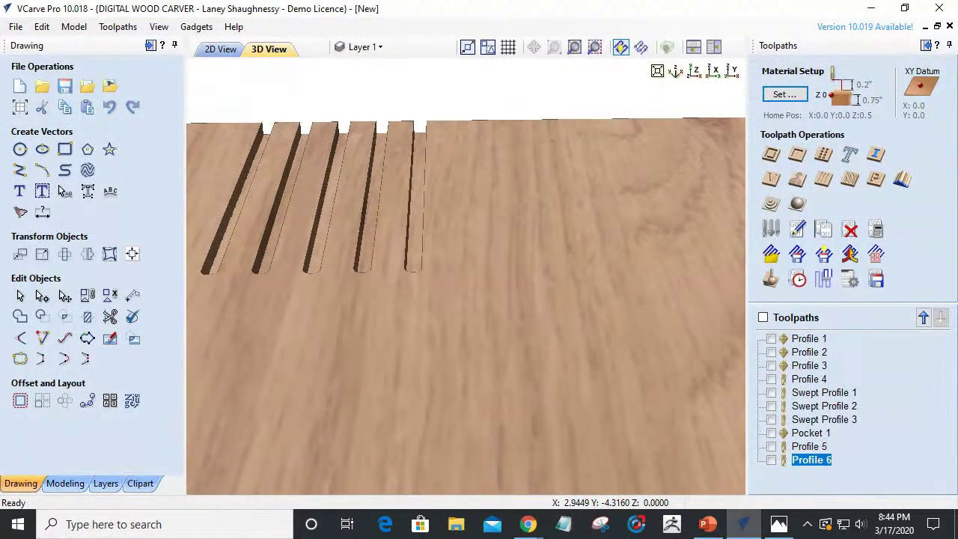
Return to the 2D view and delete all the dado lines and the narrow rectangle.
{"action": "key", "text": "alt+Tab"}
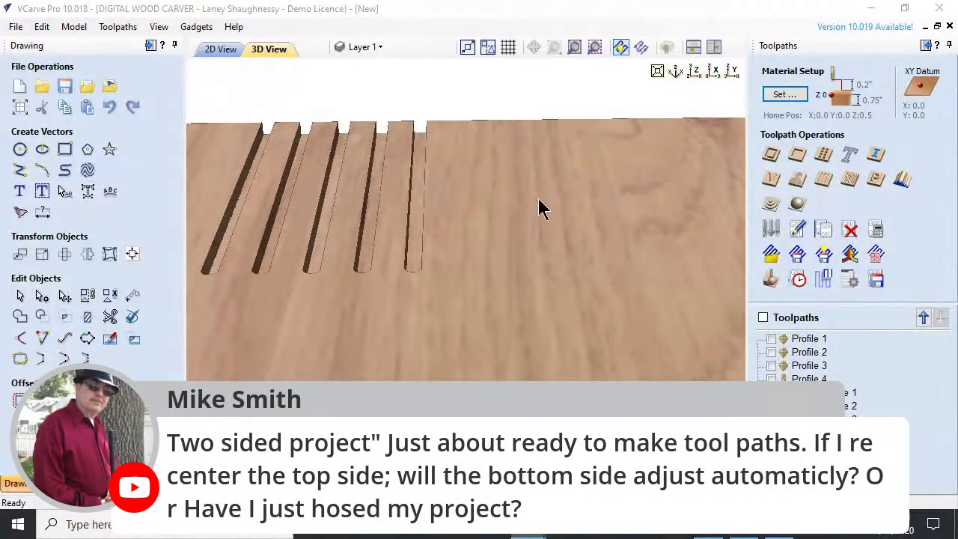
{"action": "left_click", "coordinate": [207, 47]}
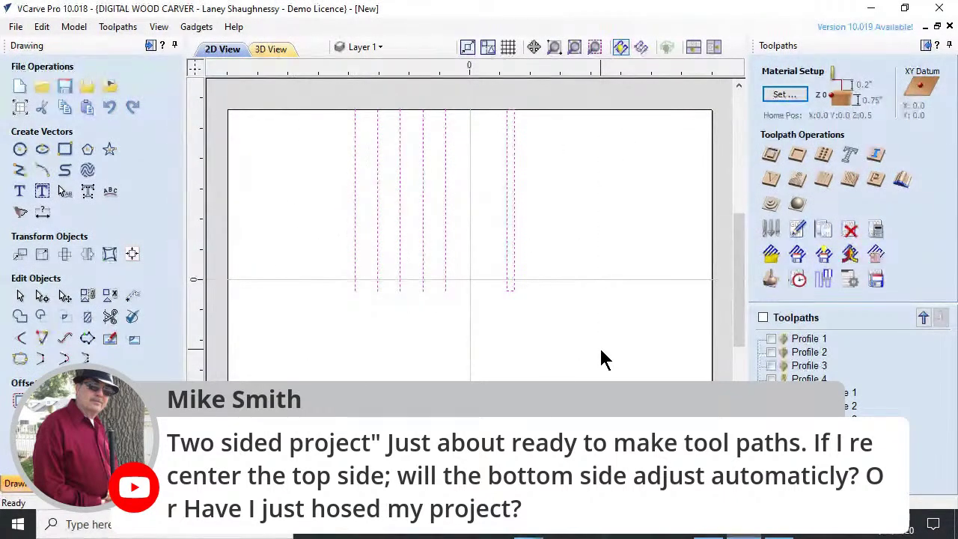
{"action": "key", "text": "Delete"}
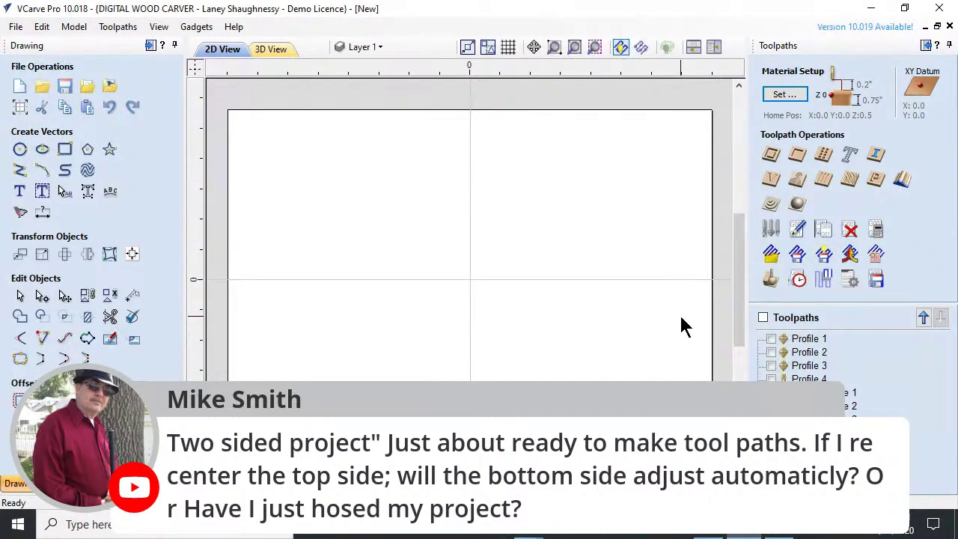
Draw a rectangle about 6.6 by 5.2 inches around the job centre, a smaller one inside it, and a narrow upright one within that.
{"action": "left_click", "coordinate": [64, 149]}
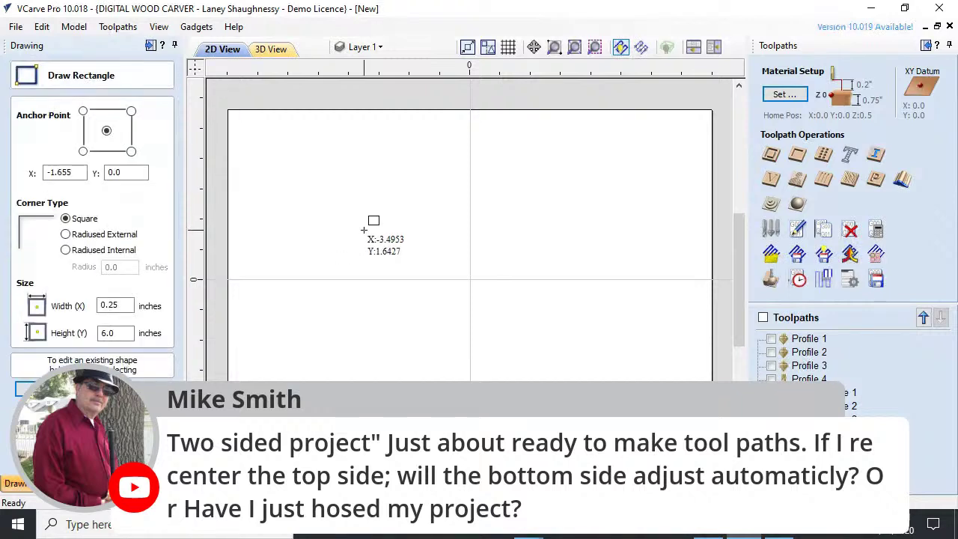
{"action": "left_click_drag", "start_coordinate": [373, 214], "coordinate": [569, 369]}
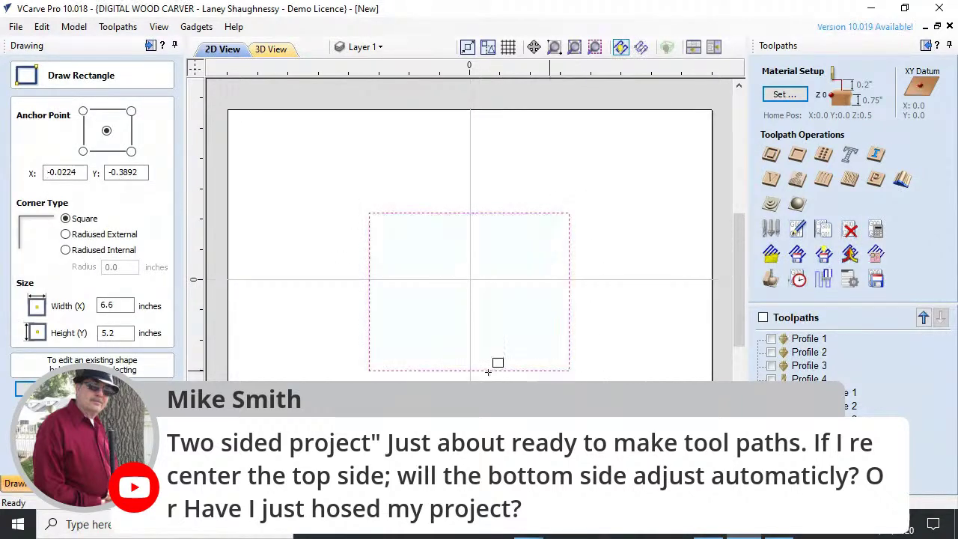
{"action": "left_click_drag", "start_coordinate": [408, 246], "coordinate": [519, 349]}
{"action": "left_click_drag", "start_coordinate": [429, 264], "coordinate": [448, 330]}
{"action": "key", "text": "Escape"}
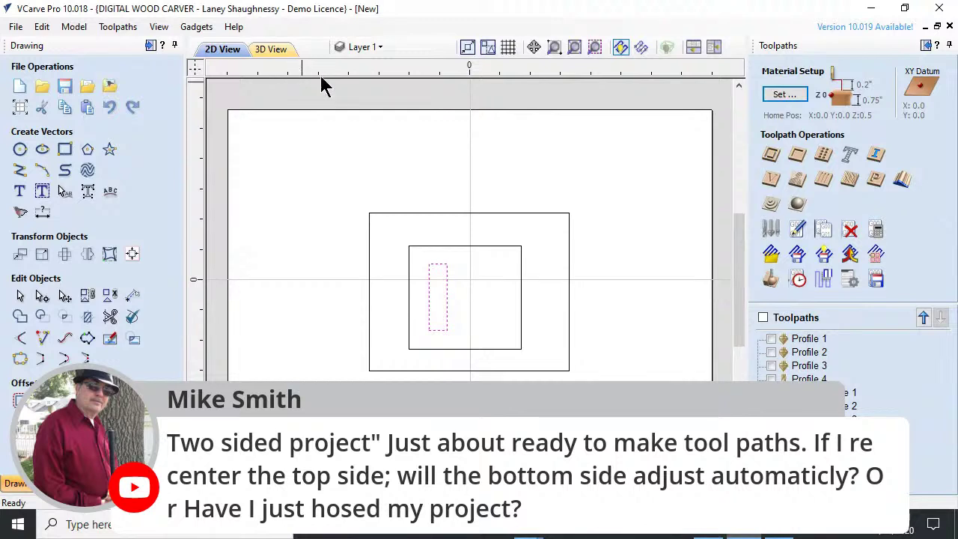
Change the job type to Double Sided, keeping the centre XY datum, and dismiss the toolpath recalculation message.
{"action": "key", "text": "ctrl+a"}
{"action": "left_click", "coordinate": [19, 108]}
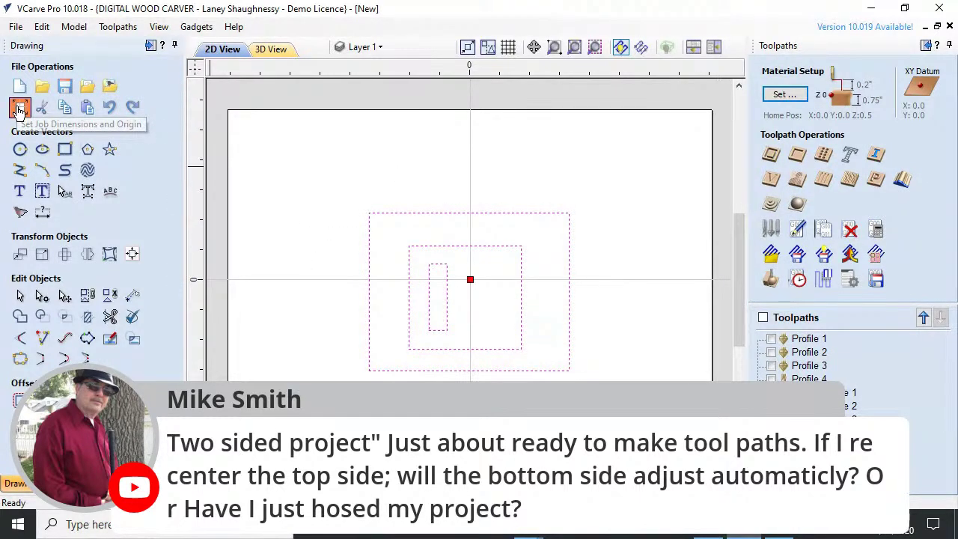
{"action": "left_click", "coordinate": [76, 119]}
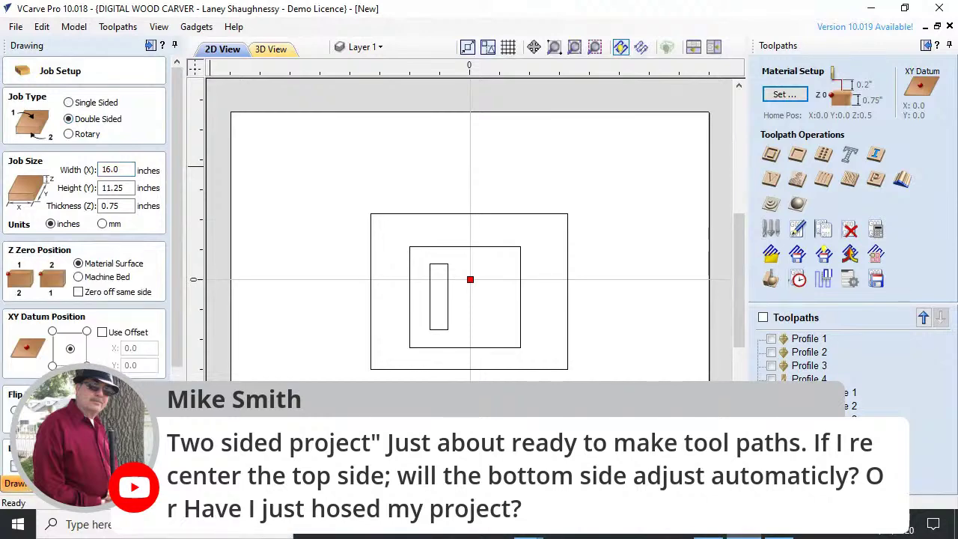
{"action": "scroll", "coordinate": [176, 352], "scroll_direction": "down", "scroll_amount": 3}
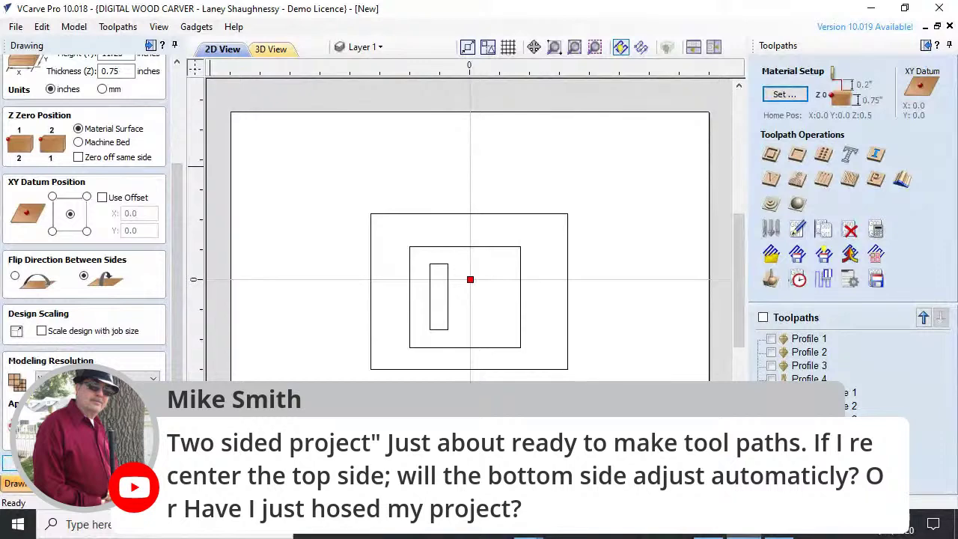
{"action": "left_click", "coordinate": [45, 458]}
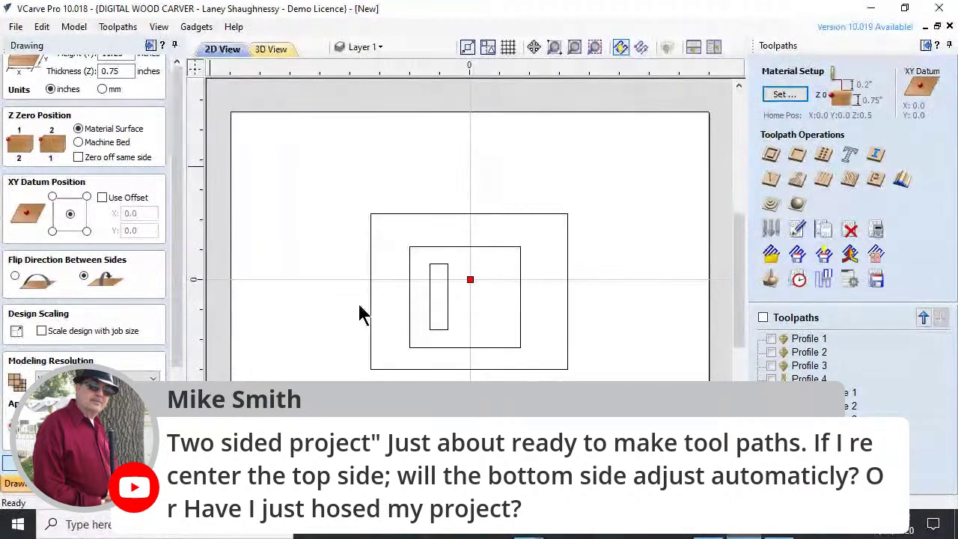
{"action": "left_click", "coordinate": [438, 312]}
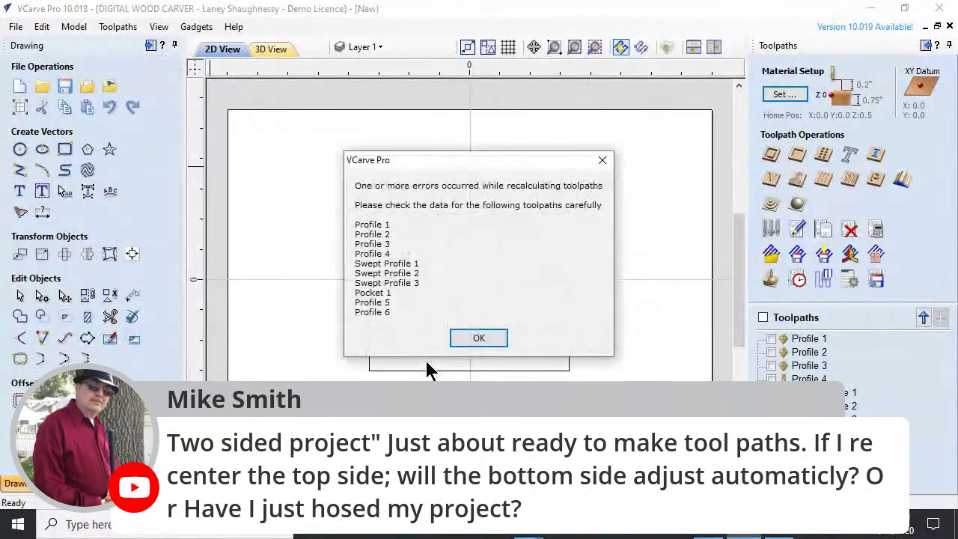
{"action": "left_click", "coordinate": [479, 338]}
Copy the middle rectangle and the outer rectangle to the other side of the double-sided job.
{"action": "left_click_drag", "start_coordinate": [440, 307], "coordinate": [357, 229]}
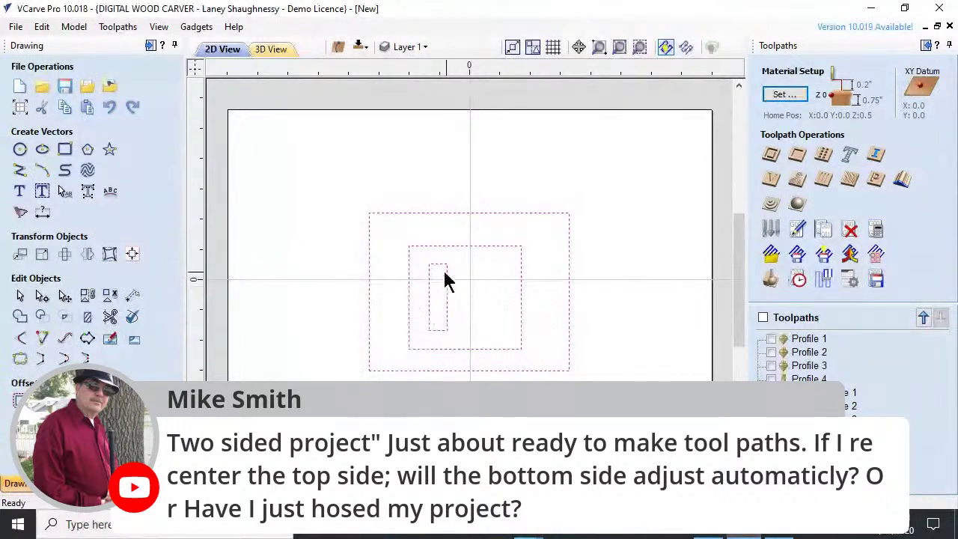
{"action": "left_click", "coordinate": [379, 282]}
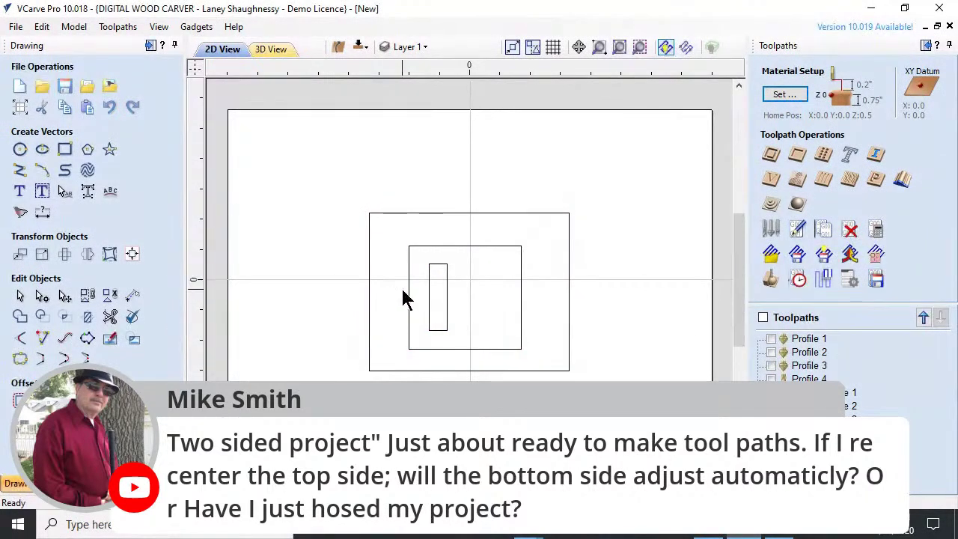
{"action": "left_click", "coordinate": [410, 266]}
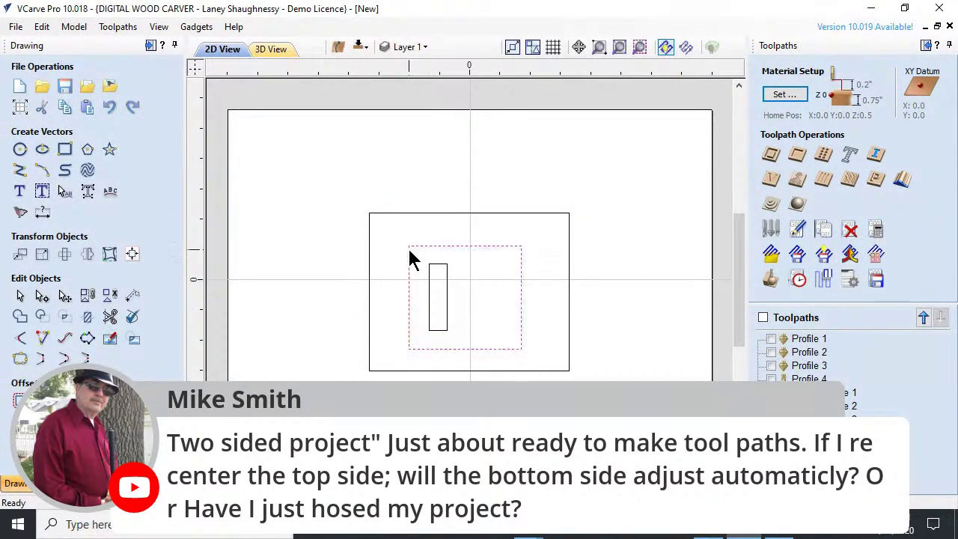
{"action": "right_click", "coordinate": [407, 279]}
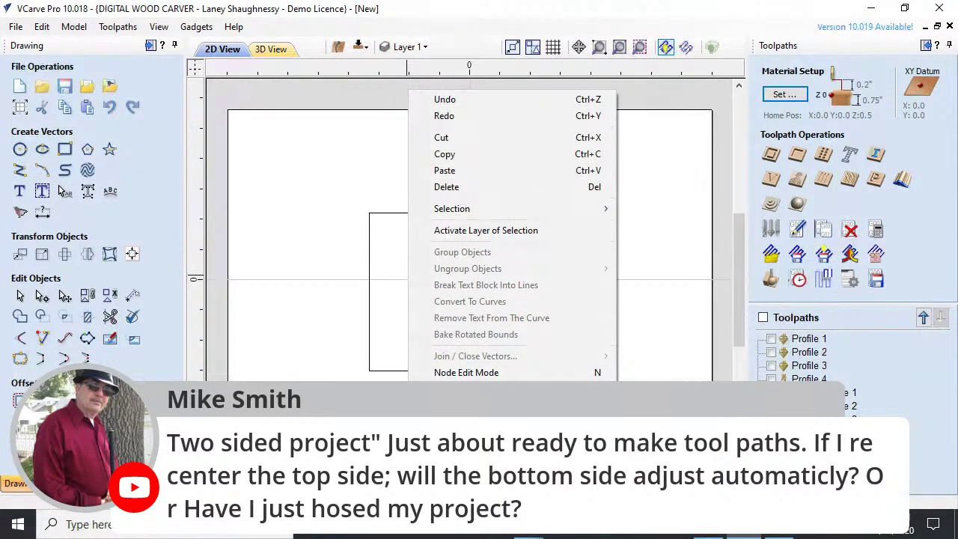
{"action": "left_click", "coordinate": [404, 377]}
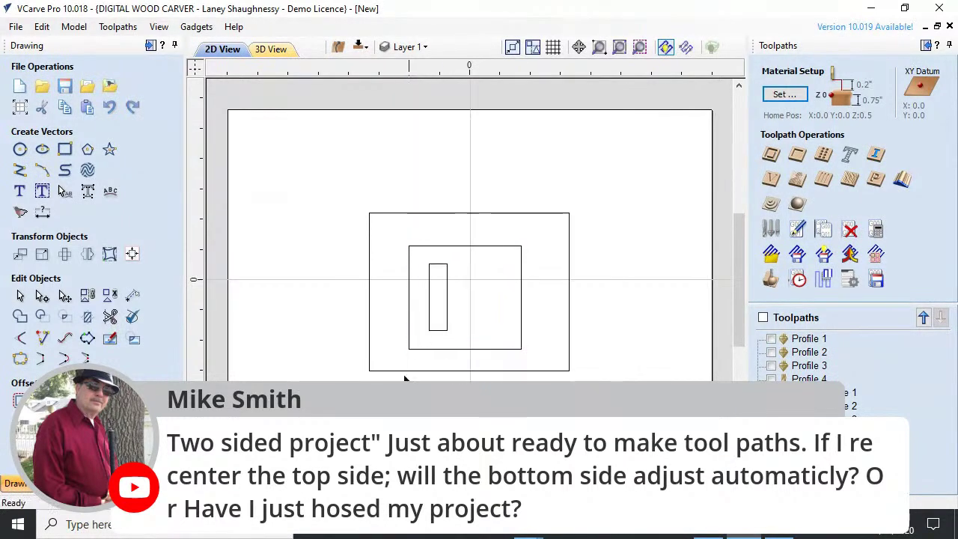
{"action": "left_click", "coordinate": [369, 309]}
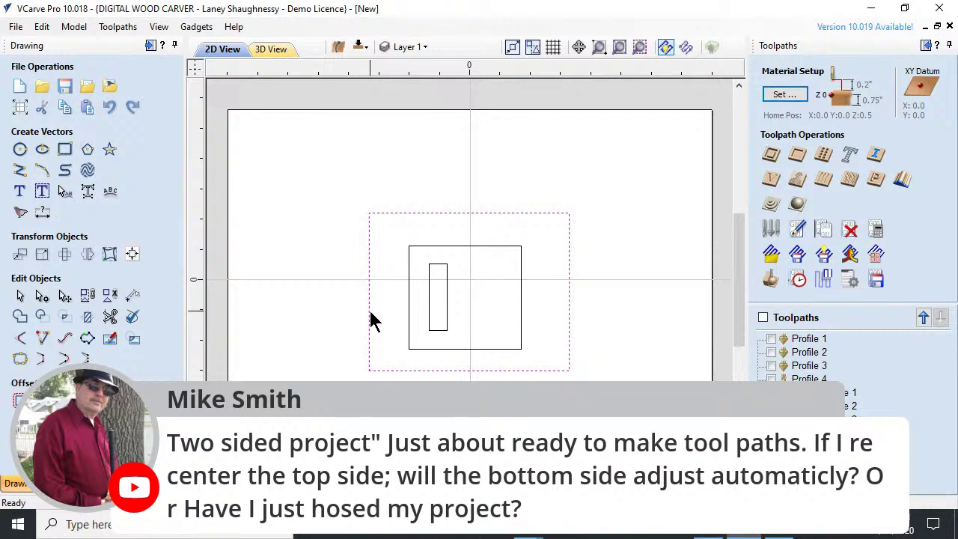
{"action": "right_click", "coordinate": [372, 320]}
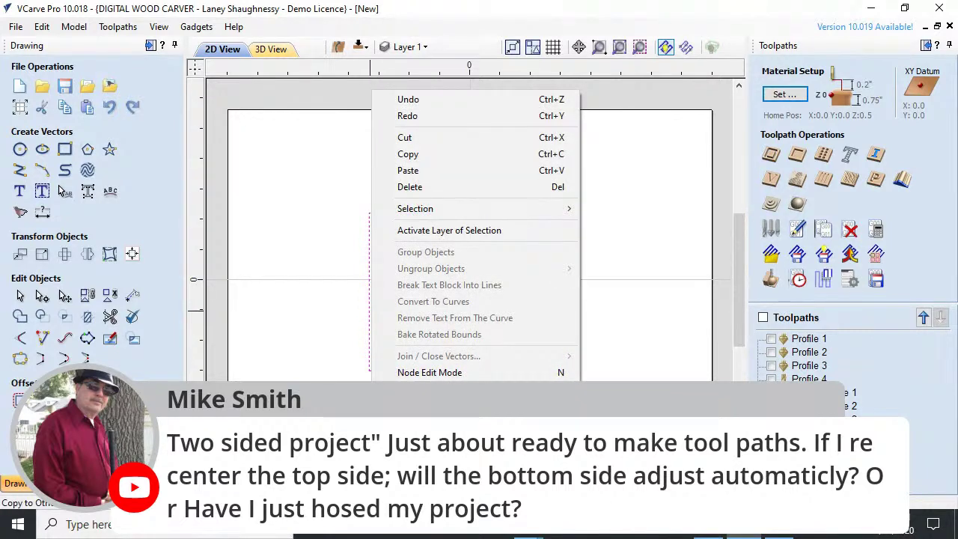
{"action": "left_click", "coordinate": [386, 367]}
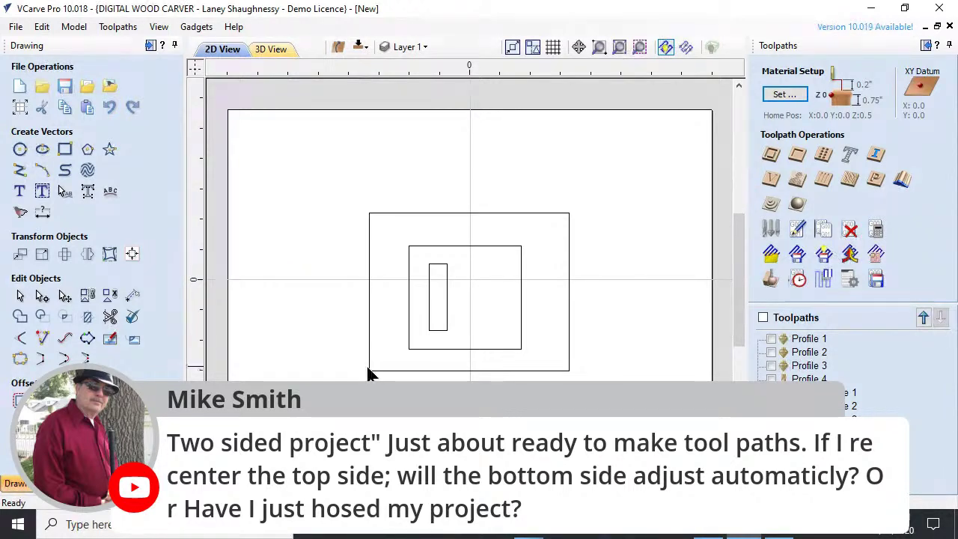
Centre all three top-side rectangles together in the material, both horizontally and vertically, and inspect their offset from the bottom-side copies.
{"action": "key", "text": "ctrl+a"}
{"action": "left_click", "coordinate": [131, 253]}
{"action": "left_click", "coordinate": [83, 118]}
{"action": "left_click", "coordinate": [291, 378]}
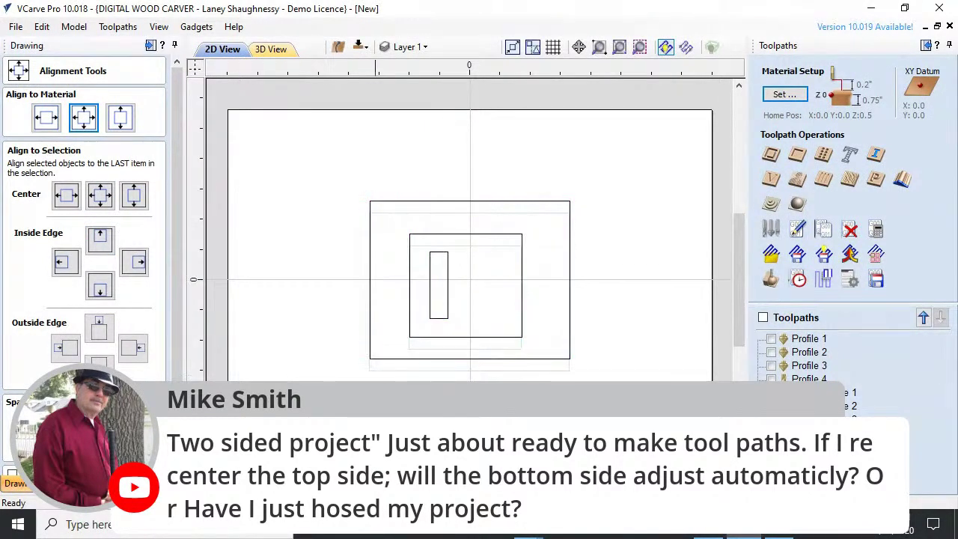
{"action": "scroll", "coordinate": [421, 344], "scroll_direction": "up", "scroll_amount": 3}
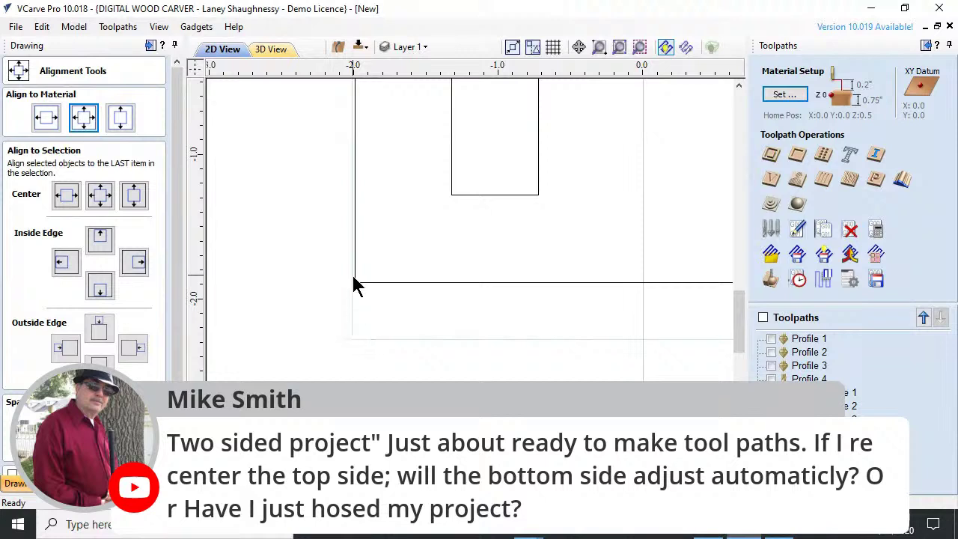
{"action": "scroll", "coordinate": [352, 340], "scroll_direction": "down", "scroll_amount": 5}
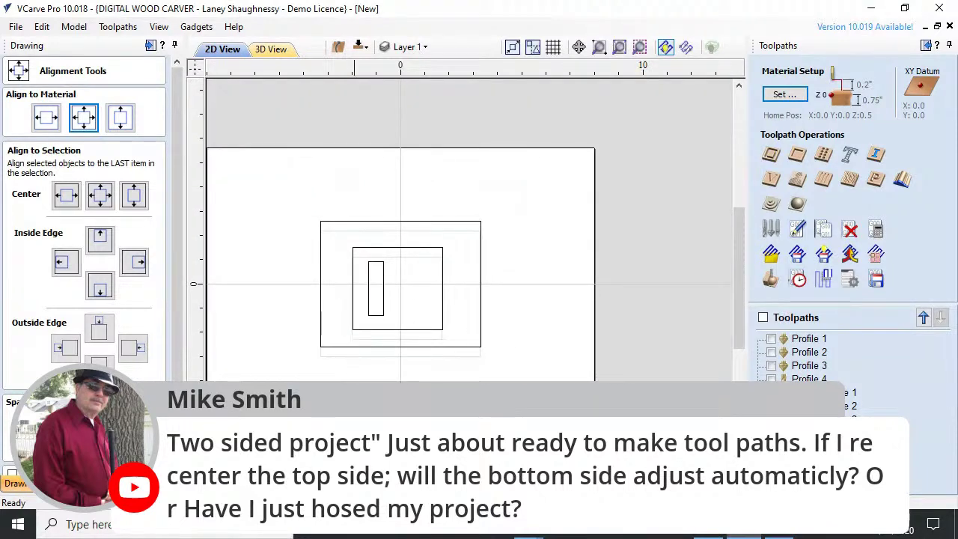
Switch to the bottom side and centre its two rectangles together in the material.
{"action": "left_click", "coordinate": [357, 45]}
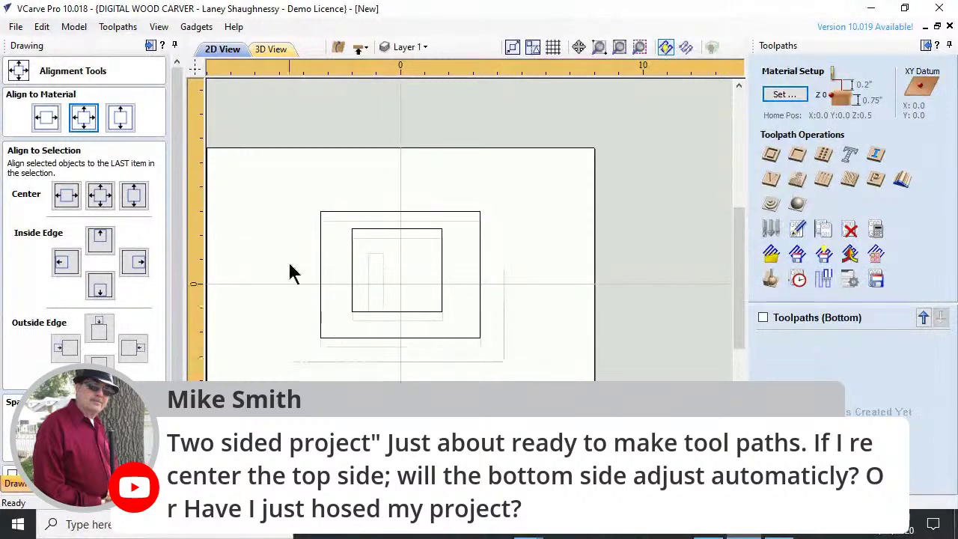
{"action": "key", "text": "ctrl+a"}
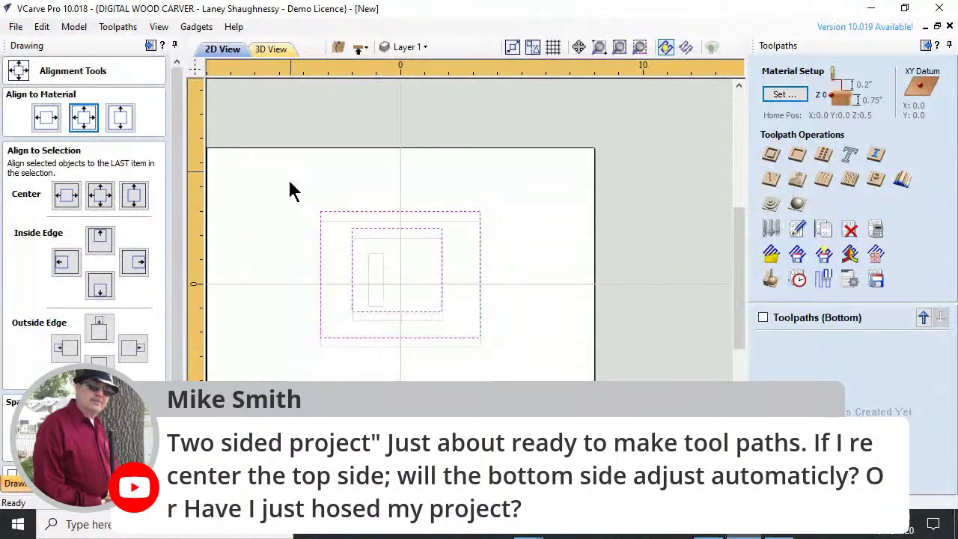
{"action": "left_click", "coordinate": [85, 118]}
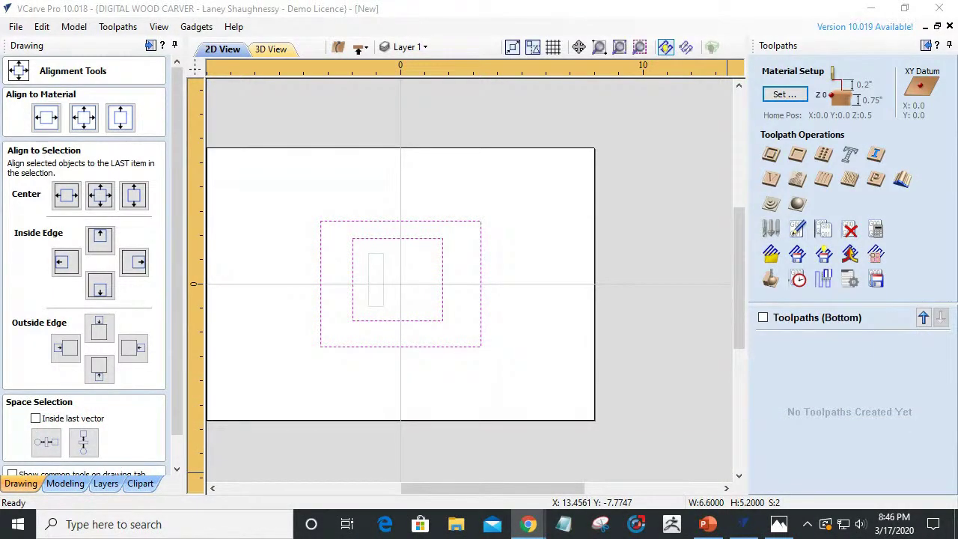
Return to the top side and nudge all three rectangles upward until the outer one's lower edge meets the horizontal centreline.
{"action": "left_click", "coordinate": [361, 49]}
{"action": "left_click_drag", "start_coordinate": [517, 381], "coordinate": [277, 207]}
{"action": "key", "text": "Up"}
{"action": "key", "text": "Up"}
{"action": "key", "text": "Up"}
{"action": "key", "text": "Up"}
{"action": "key", "text": "Up"}
{"action": "key", "text": "Up"}
{"action": "key", "text": "Up"}
{"action": "key", "text": "Up"}
{"action": "key", "text": "Up"}
{"action": "key", "text": "Up"}
{"action": "key", "text": "Up"}
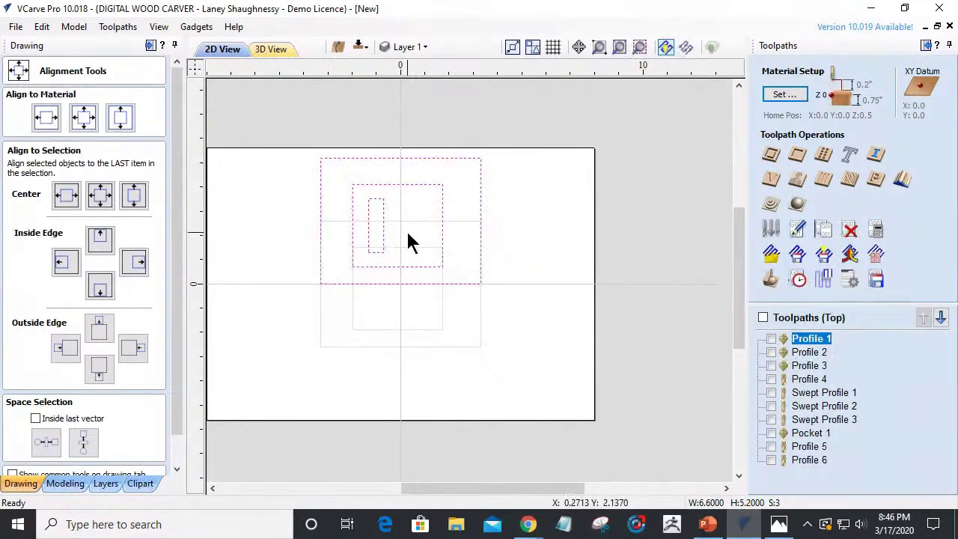
Delete both rectangles from the bottom side and return to the top side.
{"action": "left_click", "coordinate": [358, 45]}
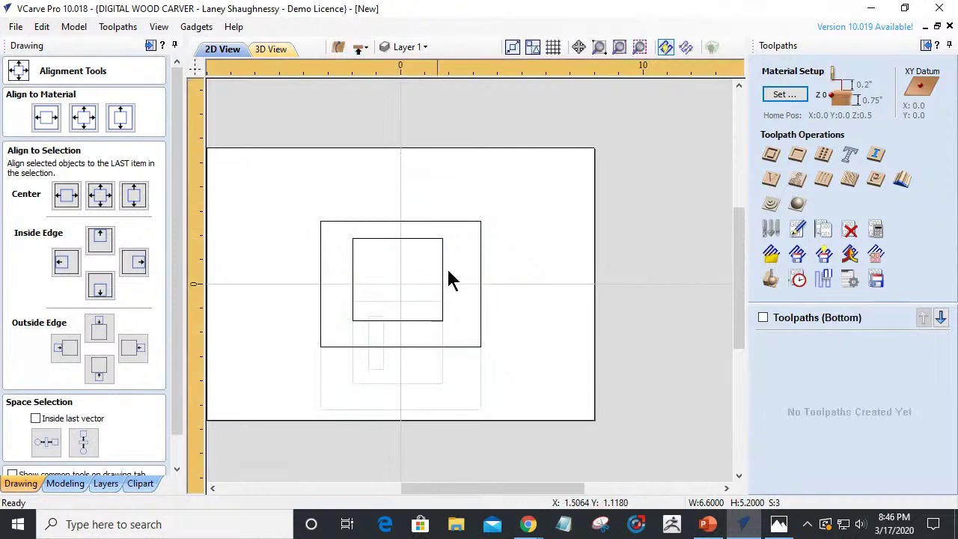
{"action": "left_click_drag", "start_coordinate": [374, 345], "coordinate": [245, 191]}
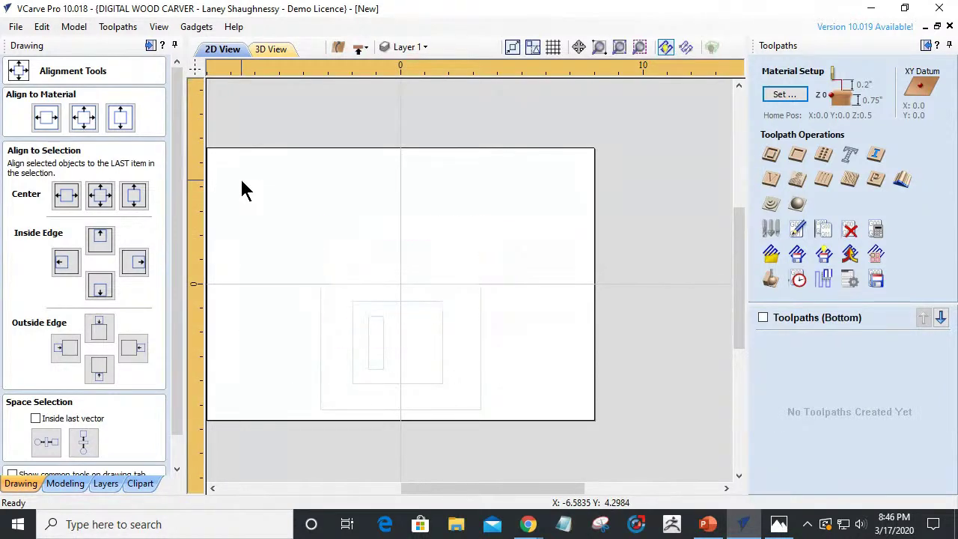
{"action": "left_click", "coordinate": [361, 47]}
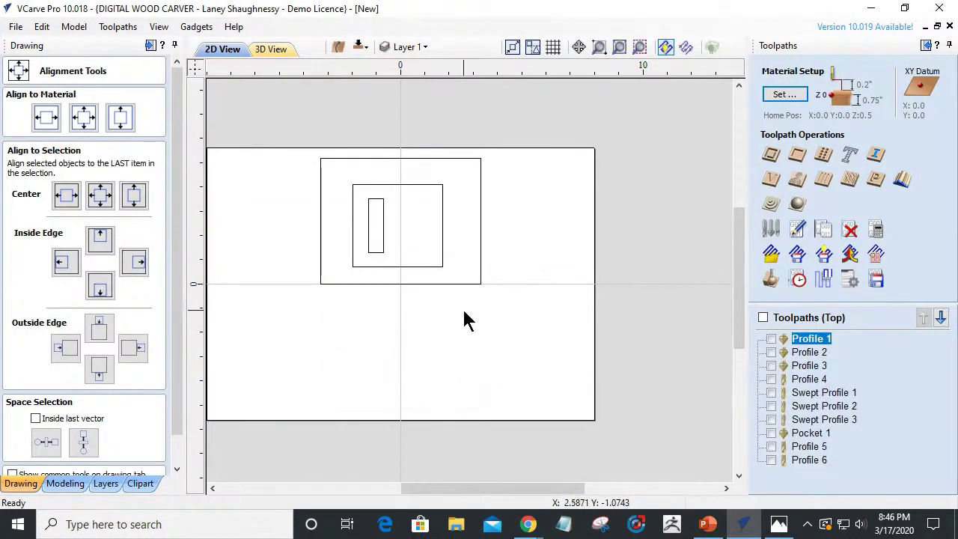
Copy the repositioned outer and middle rectangles from the top side to the other side.
{"action": "left_click_drag", "start_coordinate": [345, 196], "coordinate": [332, 178]}
{"action": "left_click", "coordinate": [336, 280]}
{"action": "left_click", "coordinate": [349, 263]}
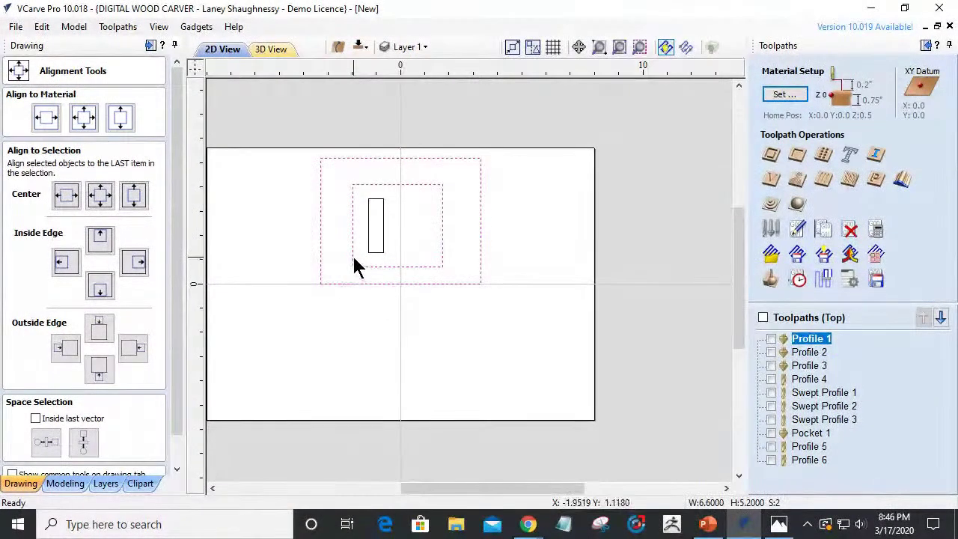
{"action": "right_click", "coordinate": [354, 260]}
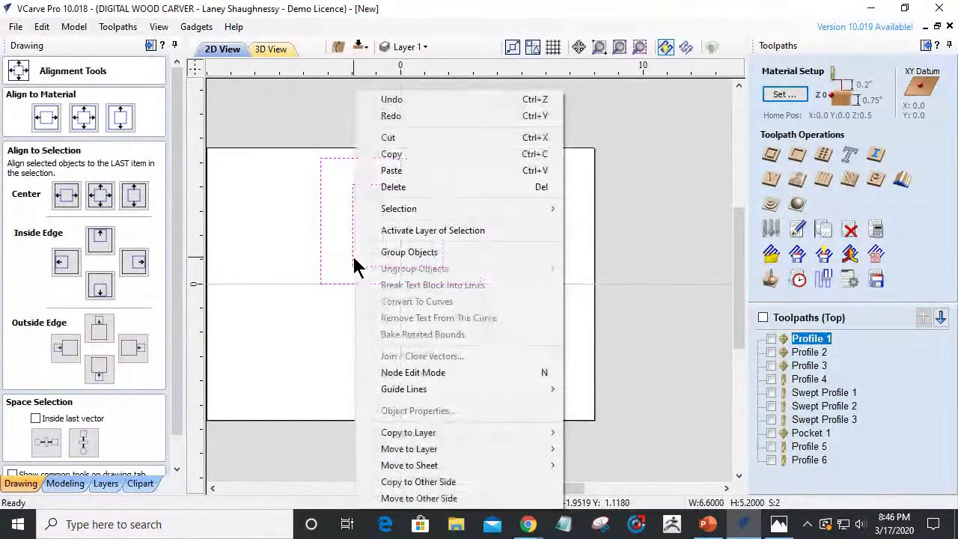
{"action": "left_click", "coordinate": [399, 483]}
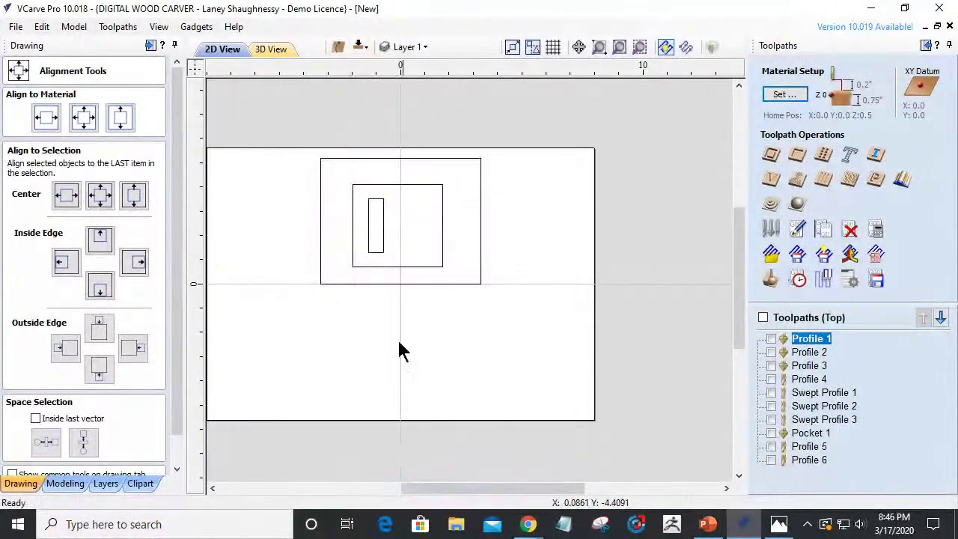
Alternate between the bottom and top sides to compare where the copied rectangles lie.
{"action": "left_click", "coordinate": [360, 47]}
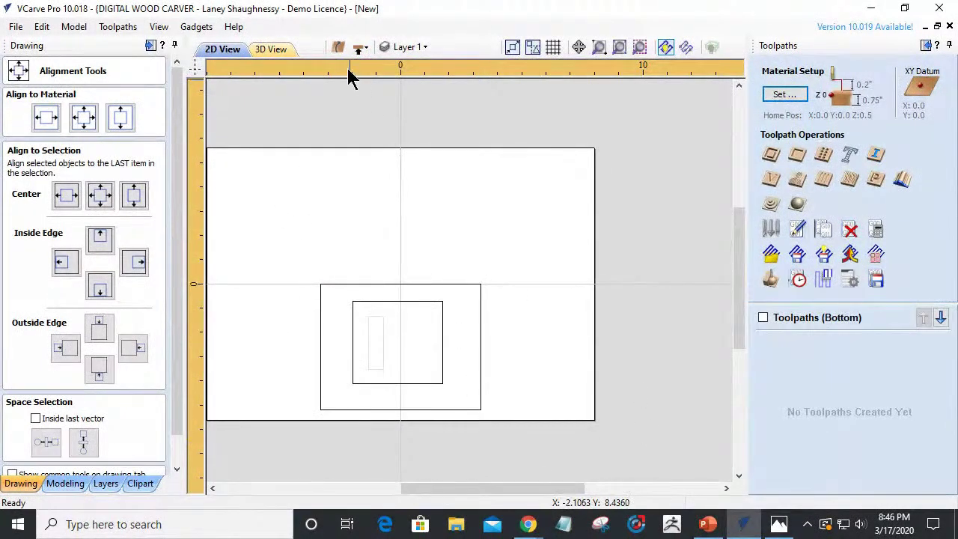
{"action": "left_click", "coordinate": [357, 48]}
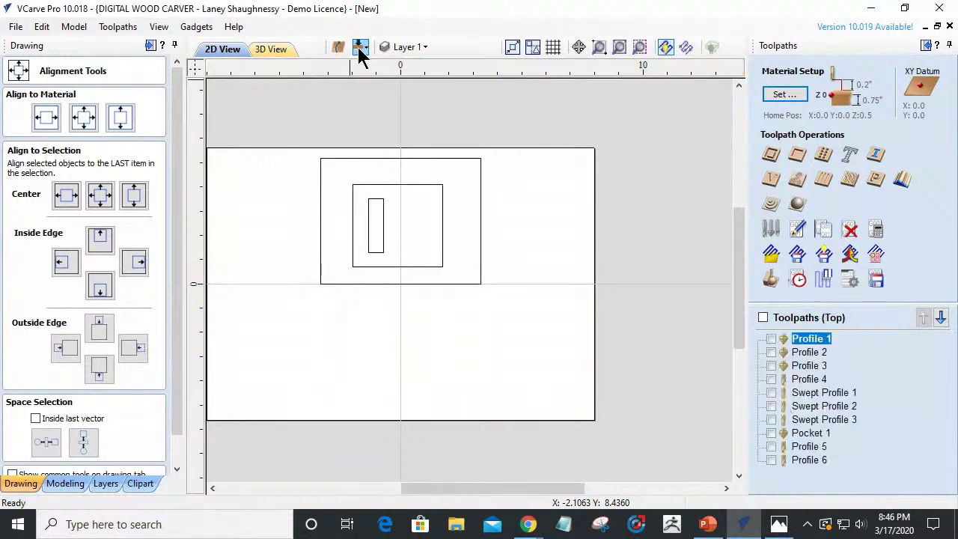
{"action": "left_click", "coordinate": [357, 45]}
{"action": "left_click", "coordinate": [358, 45]}
{"action": "left_click", "coordinate": [870, 9]}
{"action": "key", "text": "alt+Tab"}
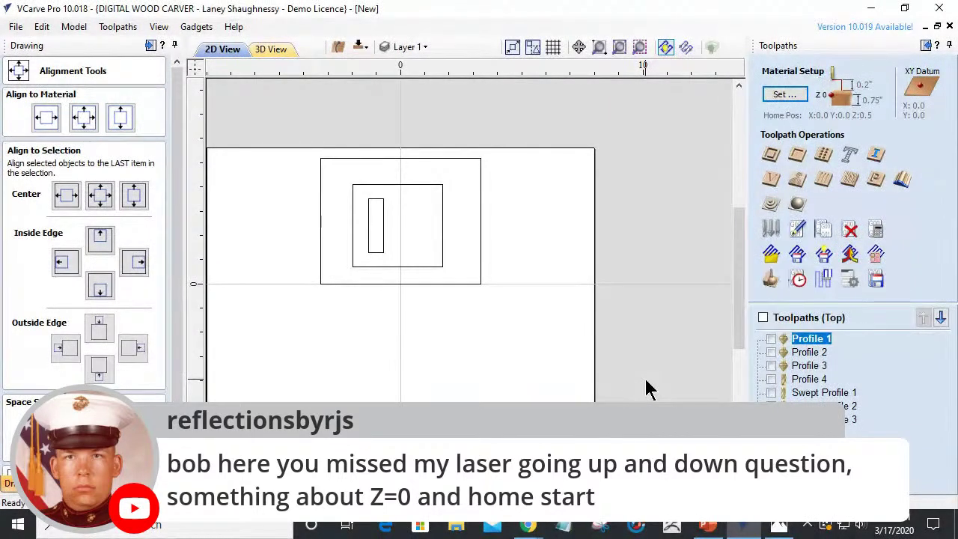
Delete all rectangles from the top and bottom sides, return to the top side and close the alignment tools.
{"action": "left_click_drag", "start_coordinate": [497, 331], "coordinate": [285, 120]}
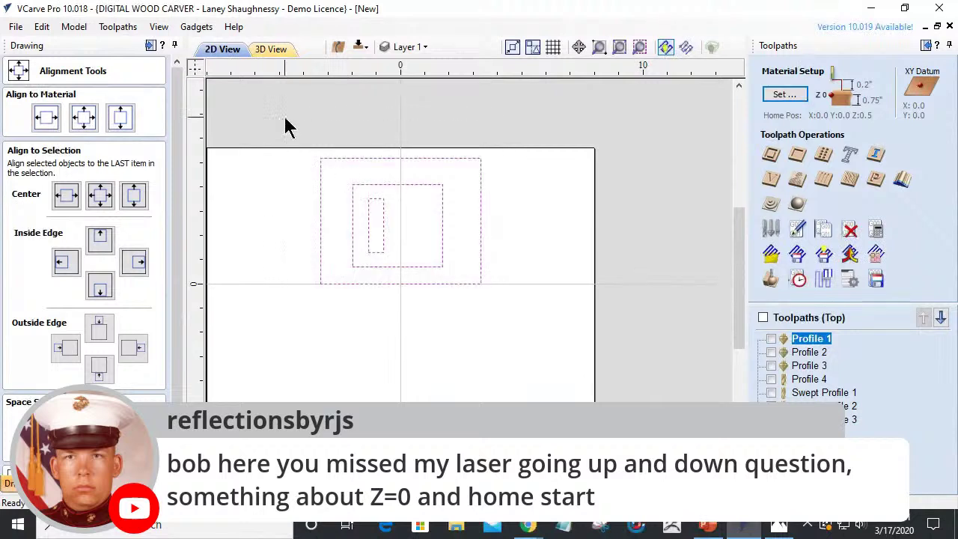
{"action": "key", "text": "Delete"}
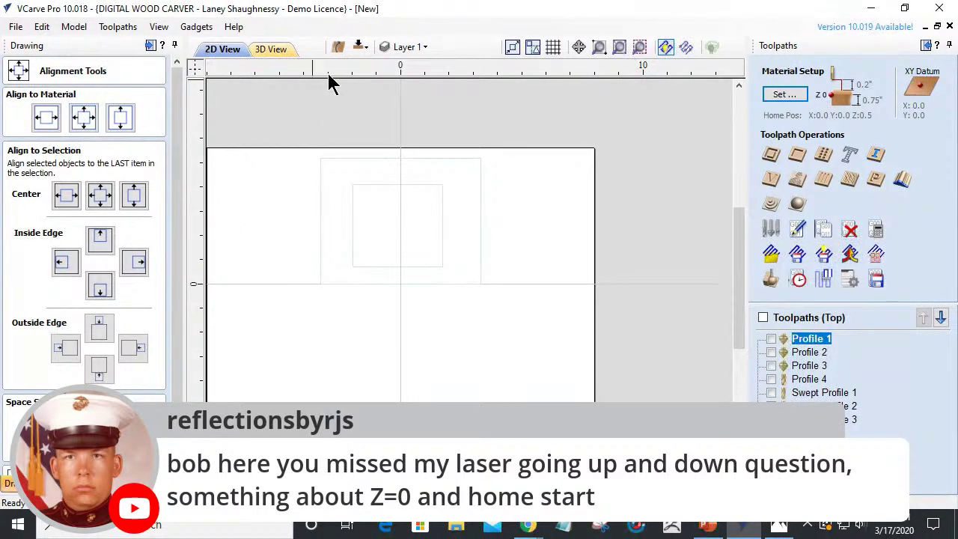
{"action": "left_click", "coordinate": [358, 51]}
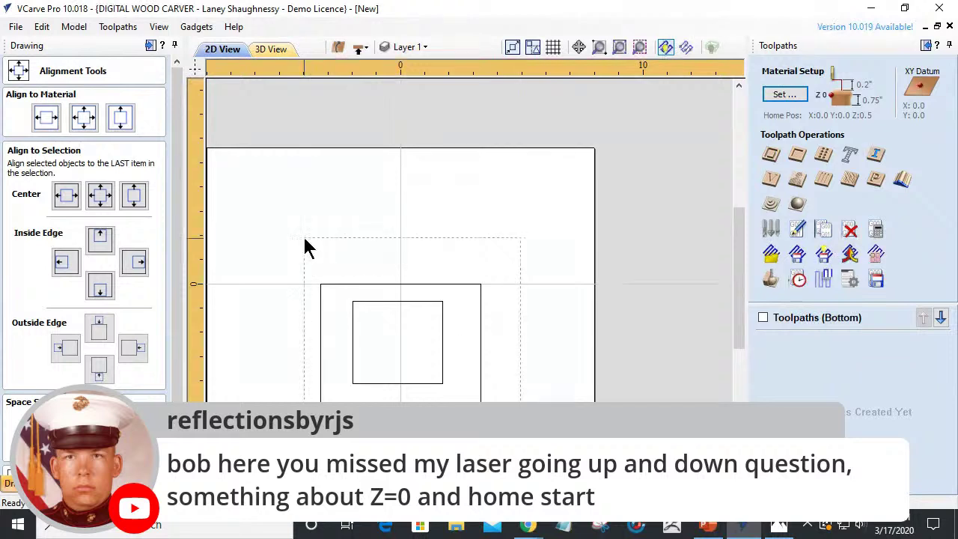
{"action": "left_click", "coordinate": [359, 47]}
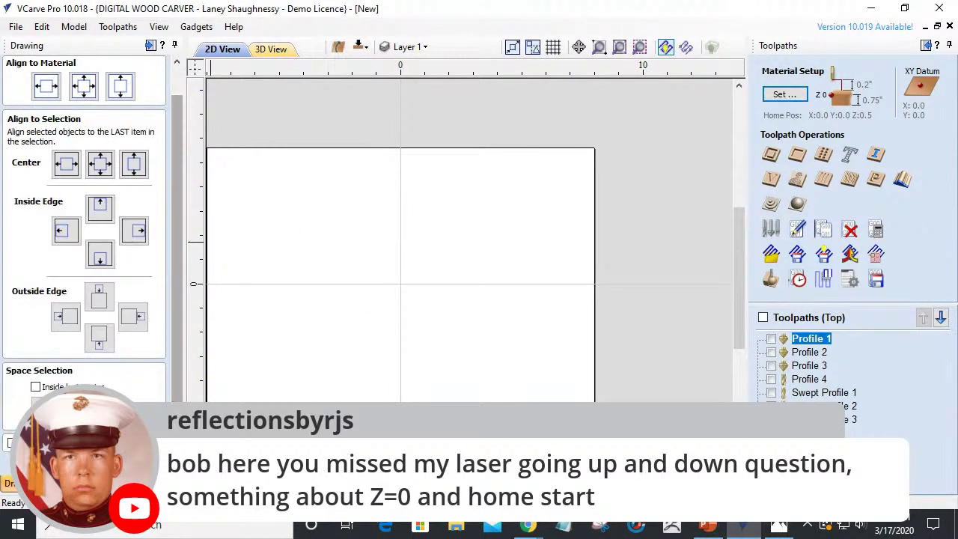
{"action": "key", "text": "Escape"}
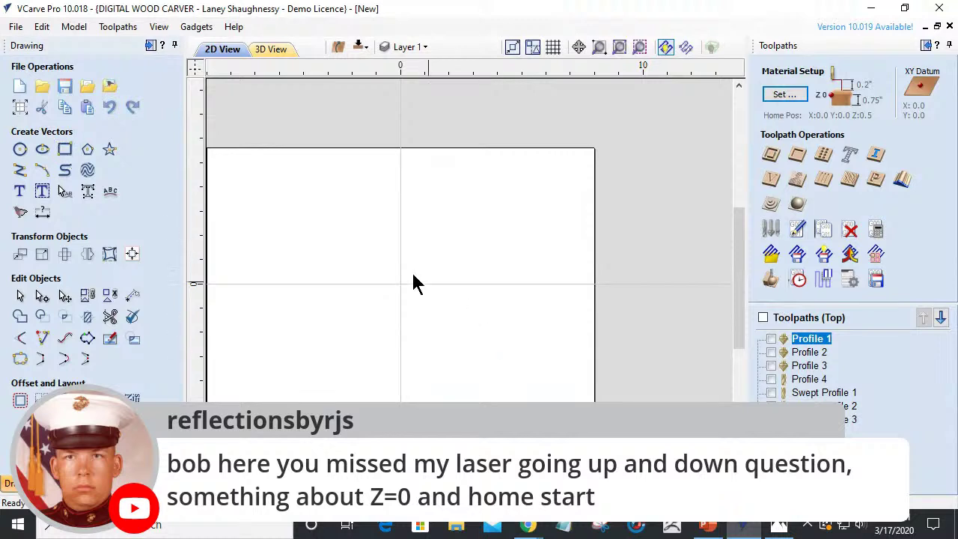
Draw a square-cornered rectangle about 4.25 by 5.25 inches near the job centre on the top side.
{"action": "left_click_drag", "start_coordinate": [362, 206], "coordinate": [443, 352]}
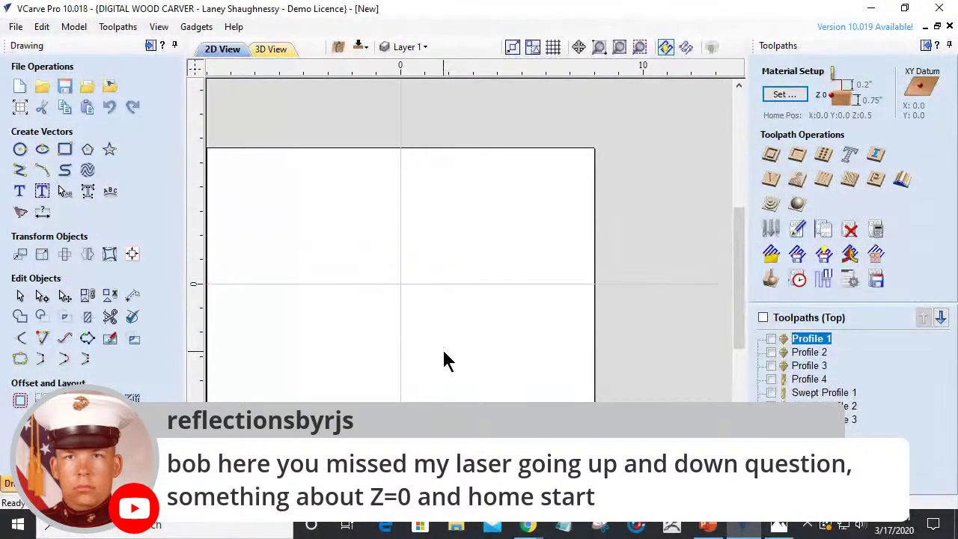
{"action": "left_click", "coordinate": [65, 149]}
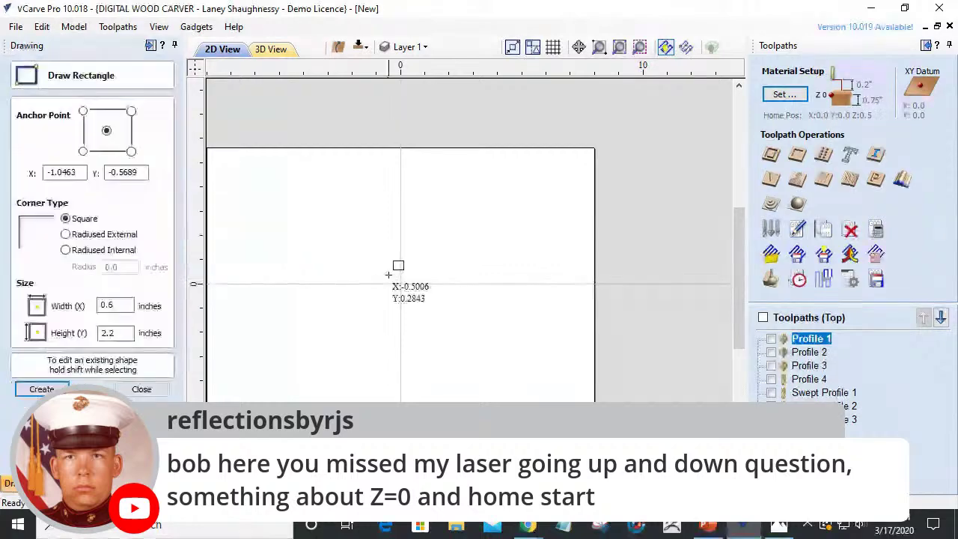
{"action": "left_click_drag", "start_coordinate": [345, 215], "coordinate": [446, 340]}
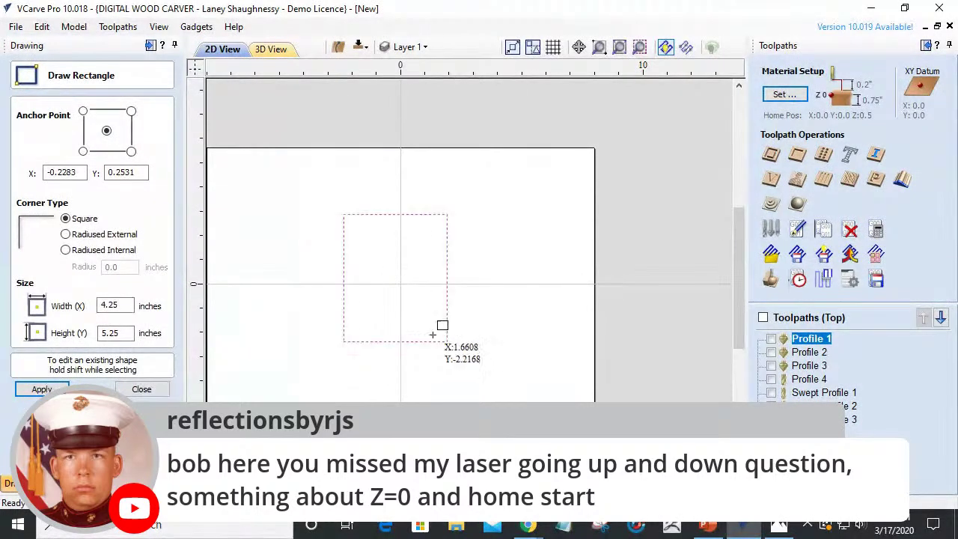
{"action": "left_click", "coordinate": [153, 386]}
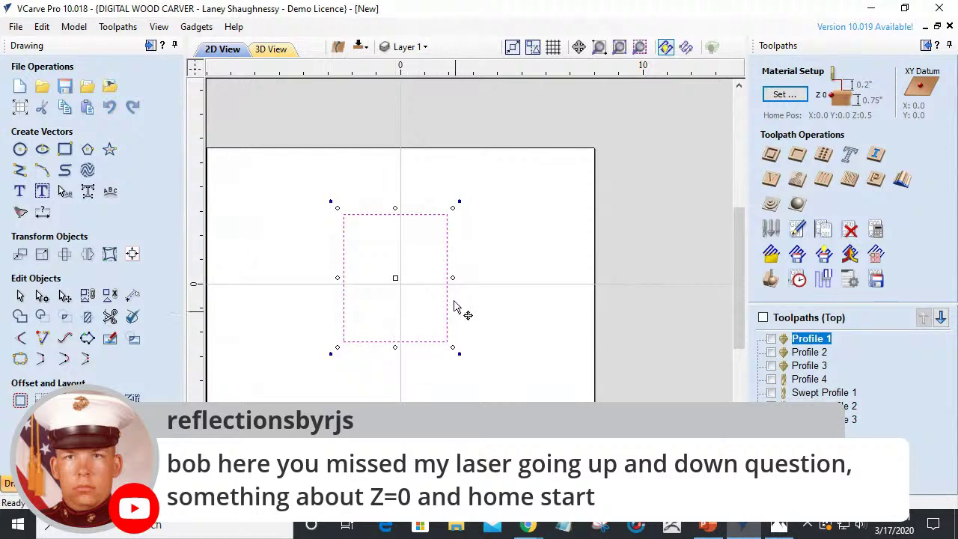
Create a pocket toolpath for the rectangle with a cut depth of 0 using Digital Laser Tool (0.005 inches), and close the preview.
{"action": "left_click", "coordinate": [797, 157]}
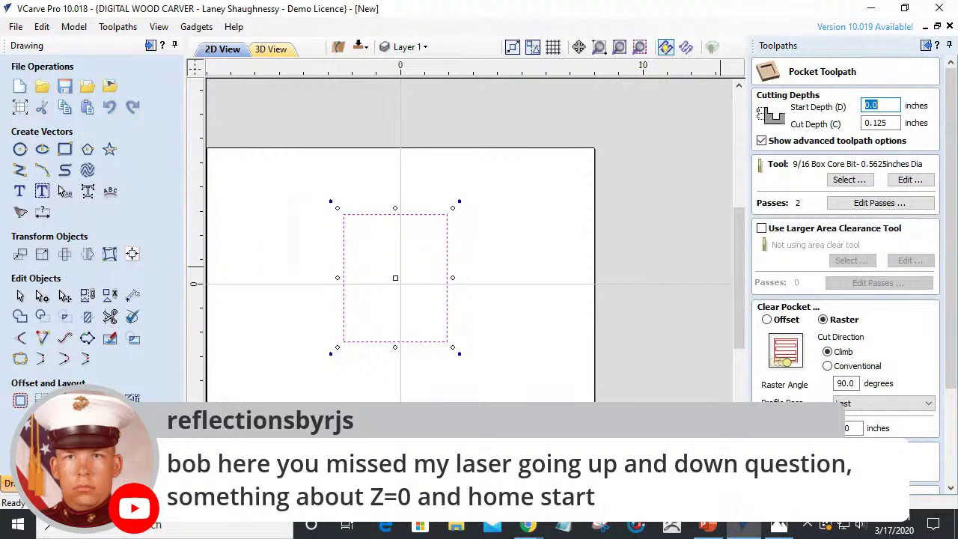
{"action": "key", "text": "Tab"}
{"action": "type", "text": "0"}
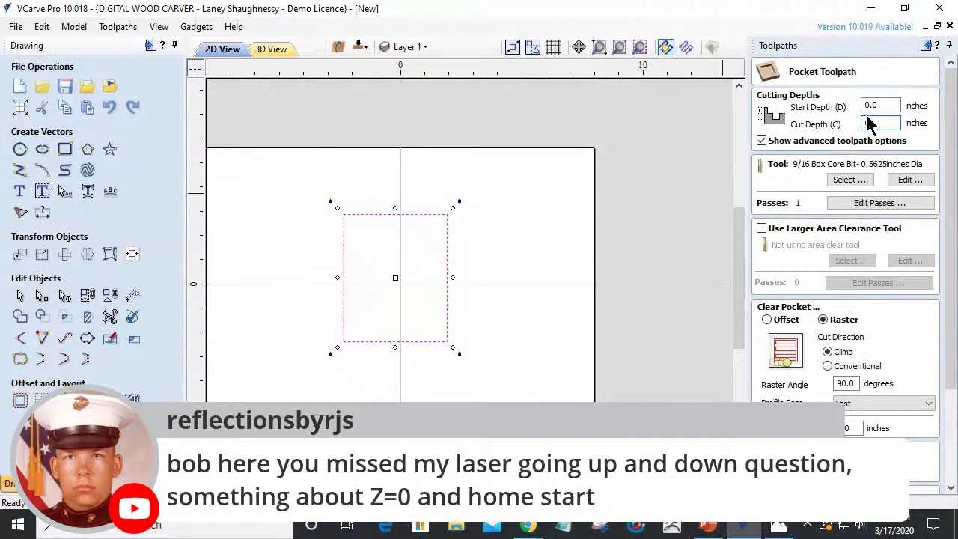
{"action": "left_click", "coordinate": [852, 182]}
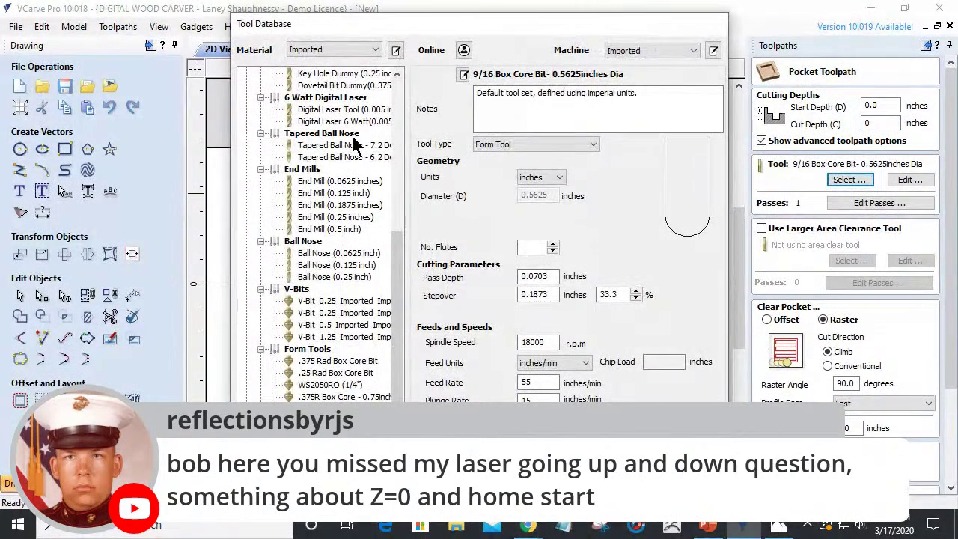
{"action": "left_click", "coordinate": [343, 109]}
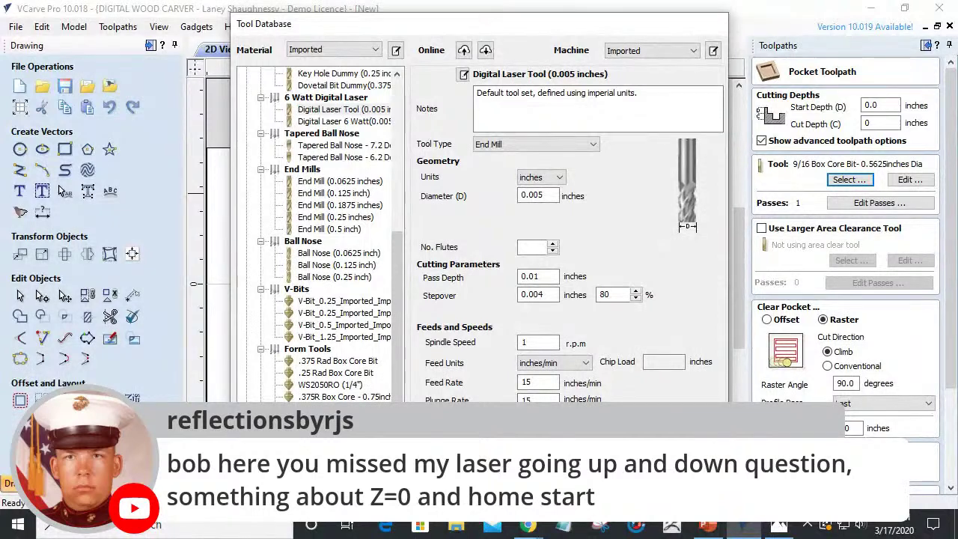
{"action": "key", "text": "Return"}
{"action": "left_click_drag", "start_coordinate": [946, 232], "coordinate": [951, 342]}
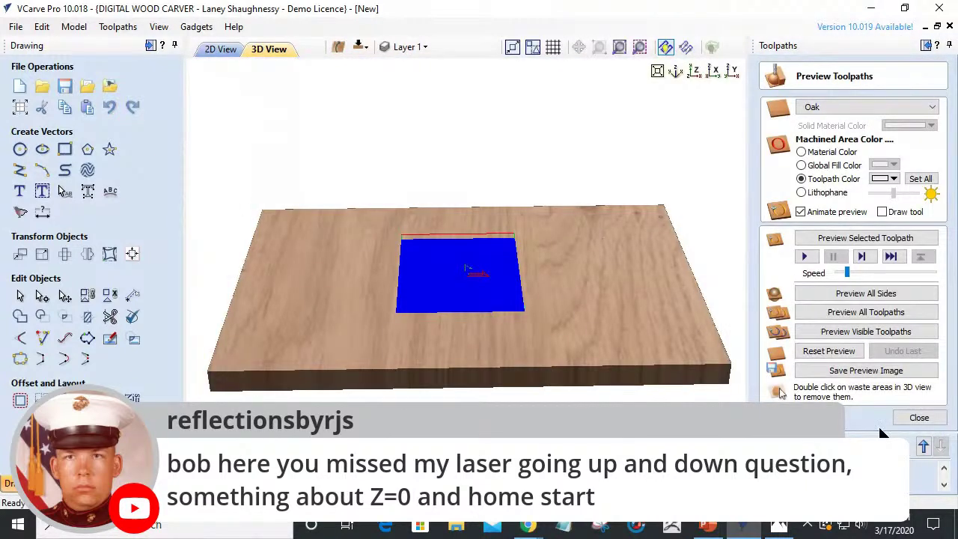
{"action": "left_click", "coordinate": [916, 418]}
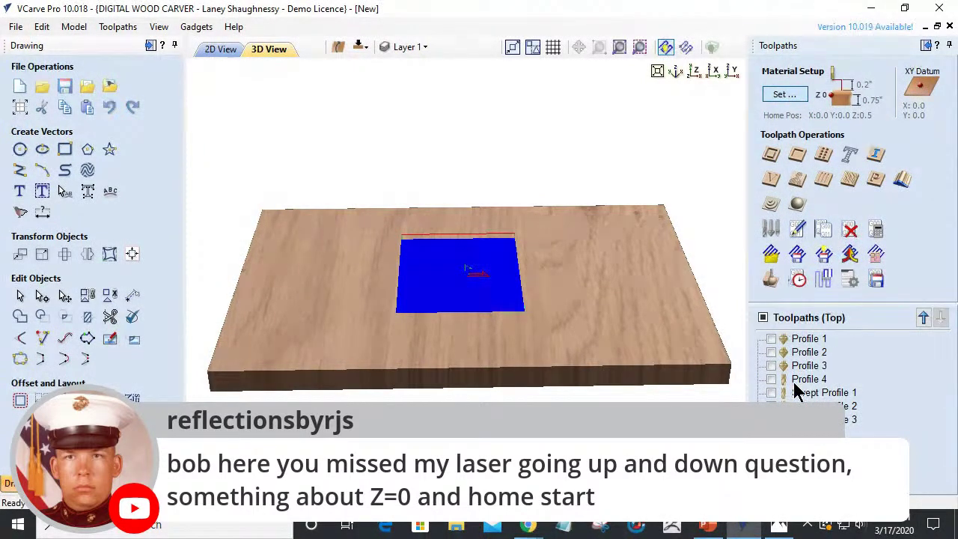
Set the Clearance (Z1) and Plunge (Z2) gaps to 0 inches in the material setup and recalculate all toolpaths.
{"action": "left_click", "coordinate": [784, 94]}
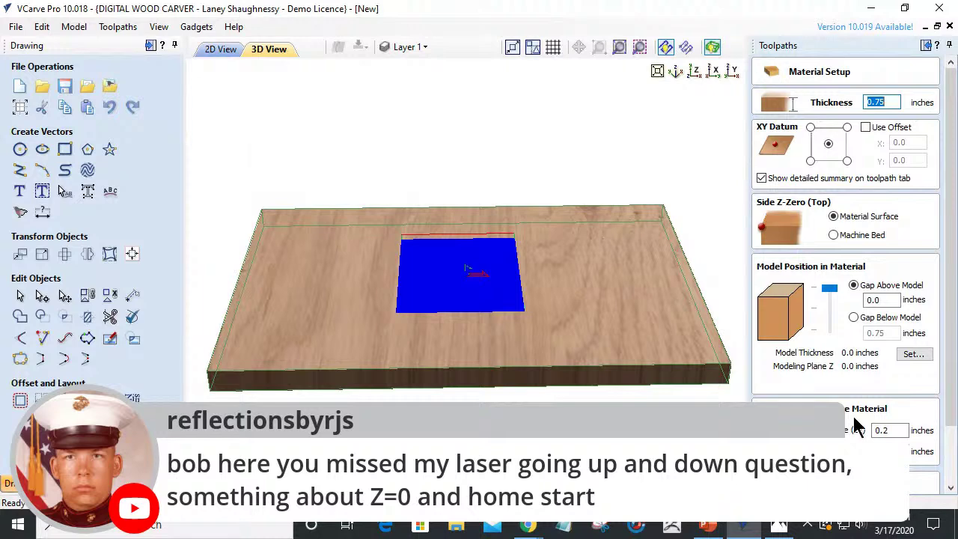
{"action": "scroll", "coordinate": [951, 396], "scroll_direction": "down", "scroll_amount": 2}
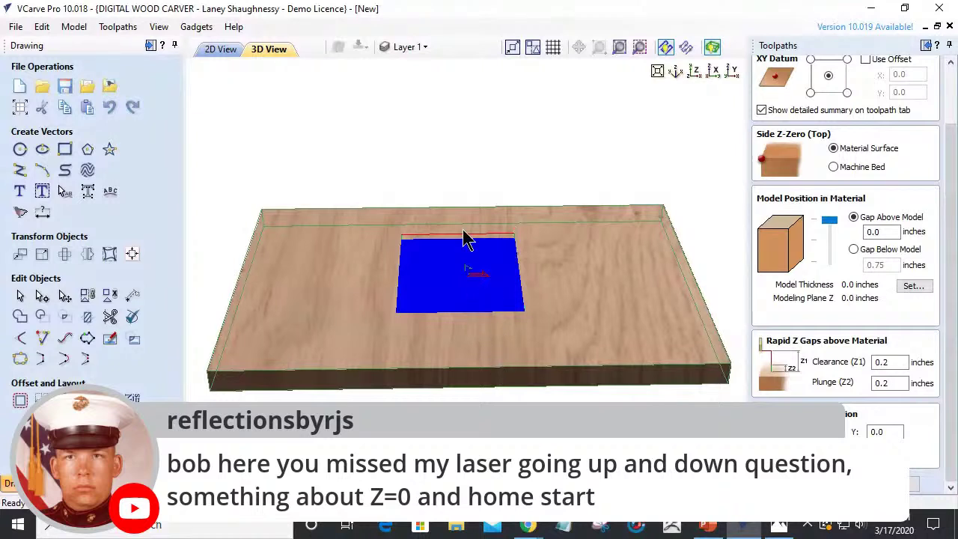
{"action": "double_click", "coordinate": [883, 362]}
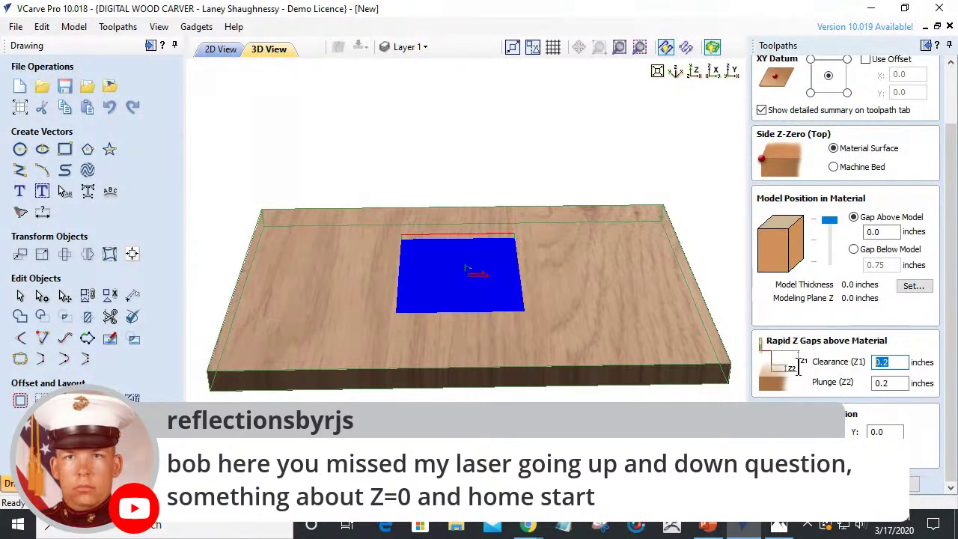
{"action": "type", "text": "0"}
{"action": "double_click", "coordinate": [882, 382]}
{"action": "type", "text": "0"}
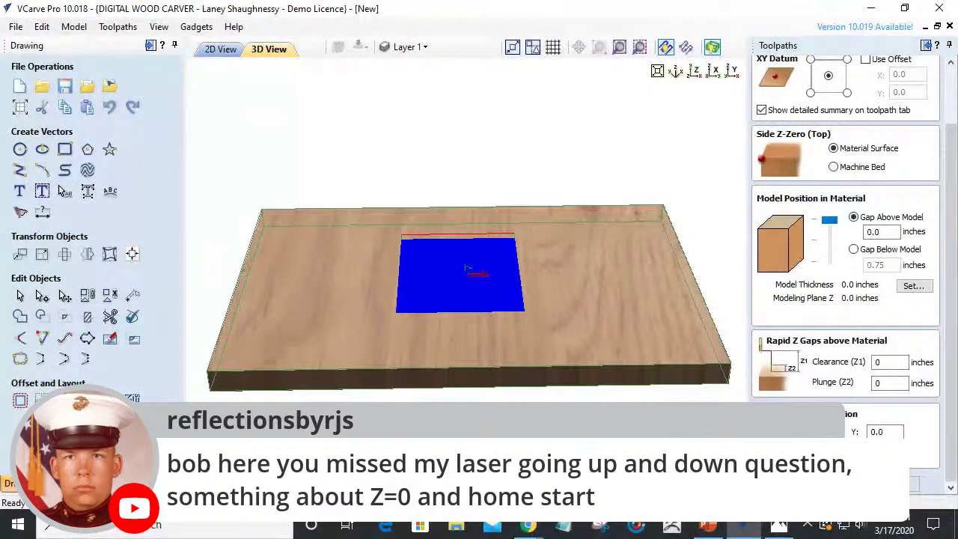
{"action": "key", "text": "Return"}
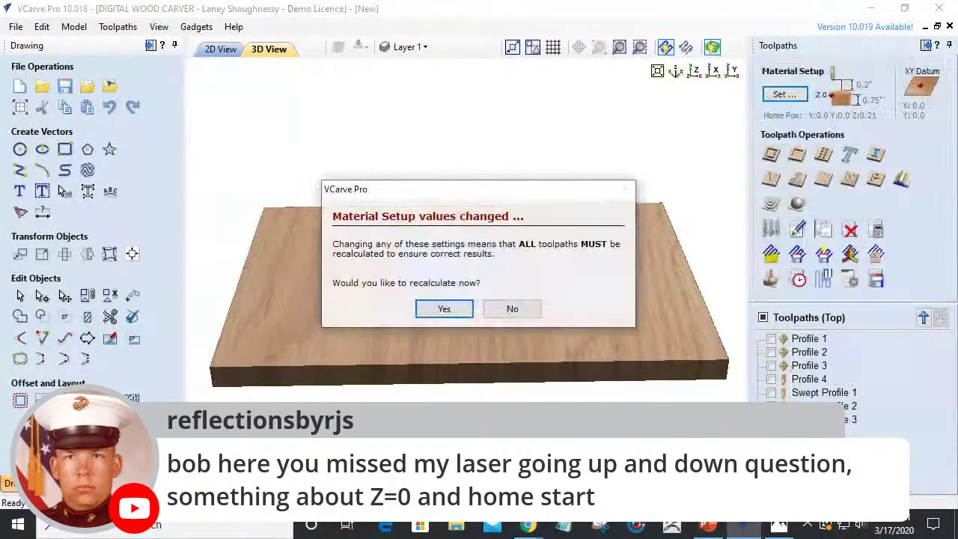
{"action": "left_click", "coordinate": [487, 312]}
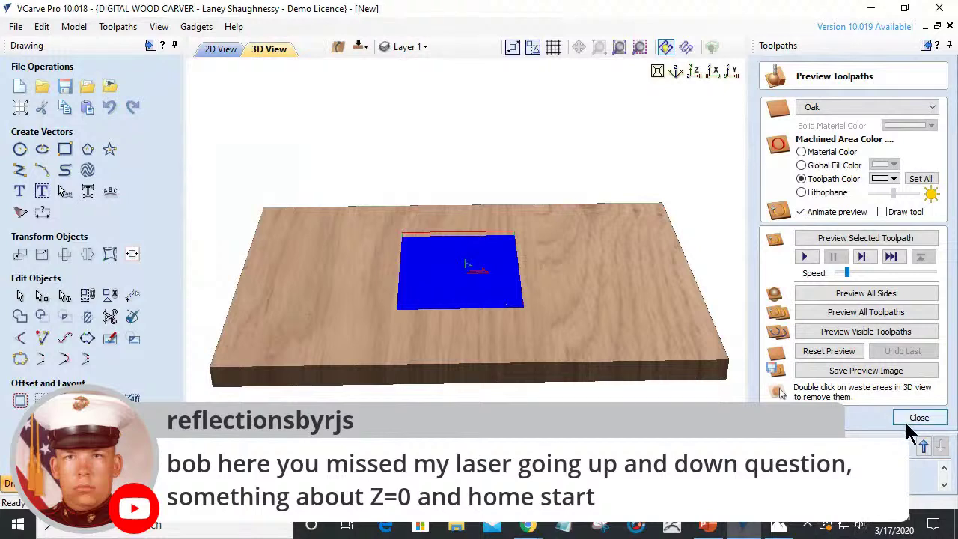
{"action": "left_click", "coordinate": [909, 422]}
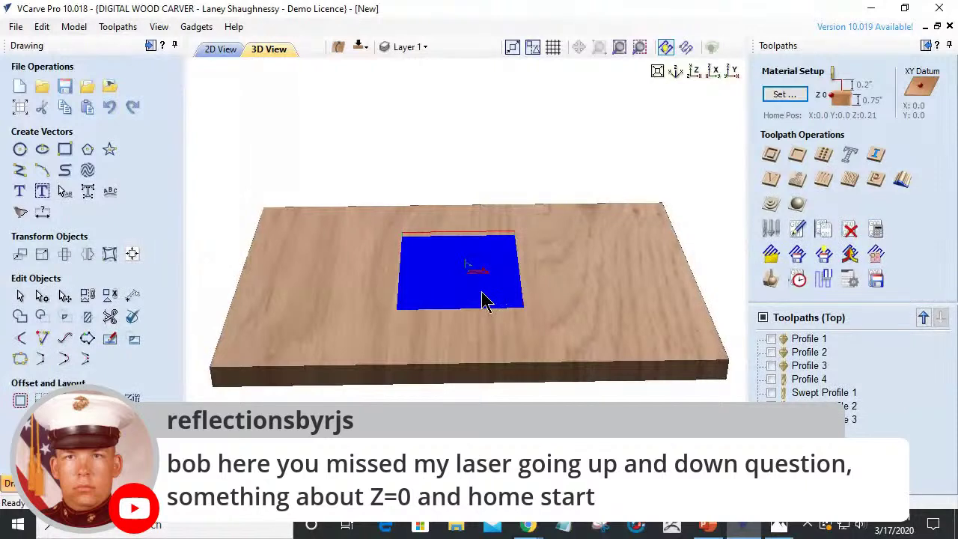
Set the Plunge (Z2) gap to 0.2 inches and home Z to 0.8 in the material setup, recalculating all toolpaths.
{"action": "left_click_drag", "start_coordinate": [482, 308], "coordinate": [476, 332]}
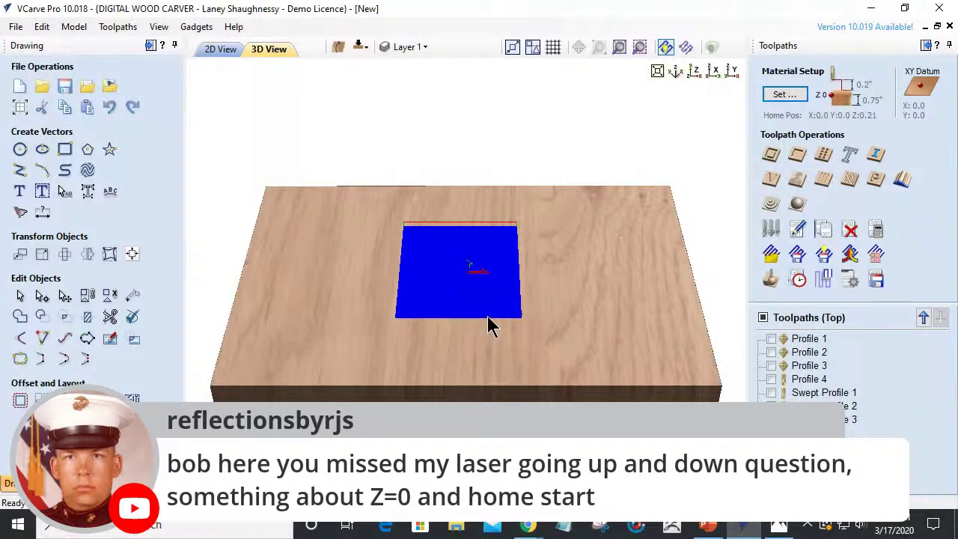
{"action": "left_click", "coordinate": [782, 95]}
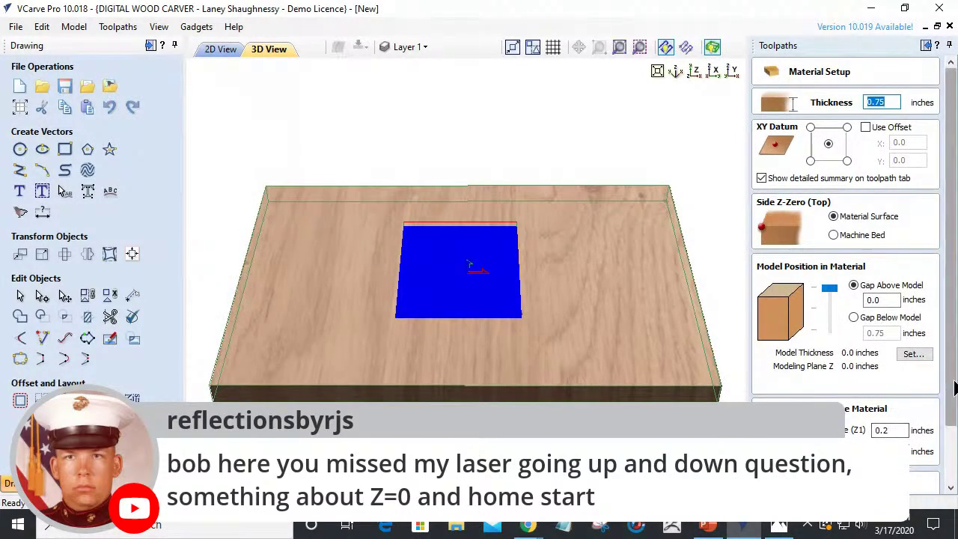
{"action": "scroll", "coordinate": [949, 401], "scroll_direction": "down", "scroll_amount": 2}
{"action": "double_click", "coordinate": [898, 383]}
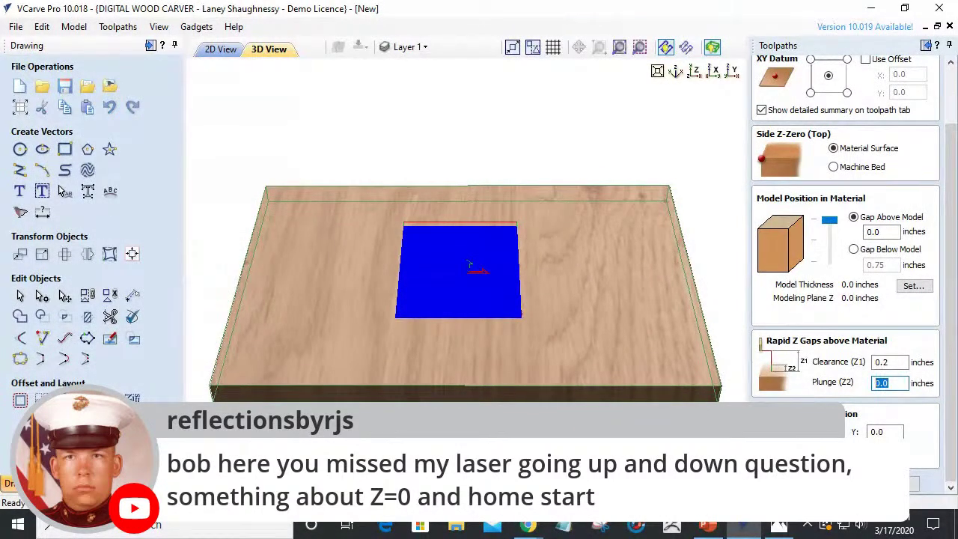
{"action": "double_click", "coordinate": [885, 362]}
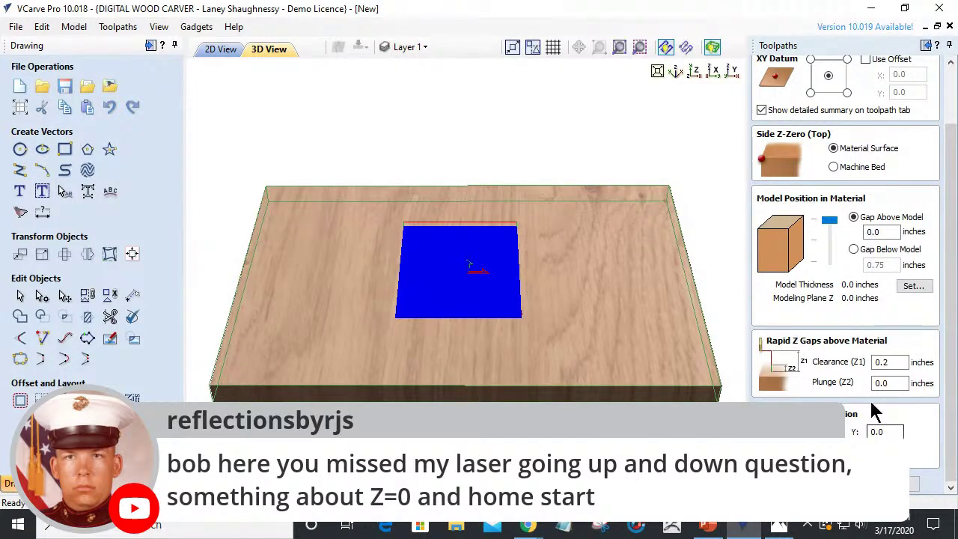
{"action": "left_click_drag", "start_coordinate": [879, 362], "coordinate": [889, 363]}
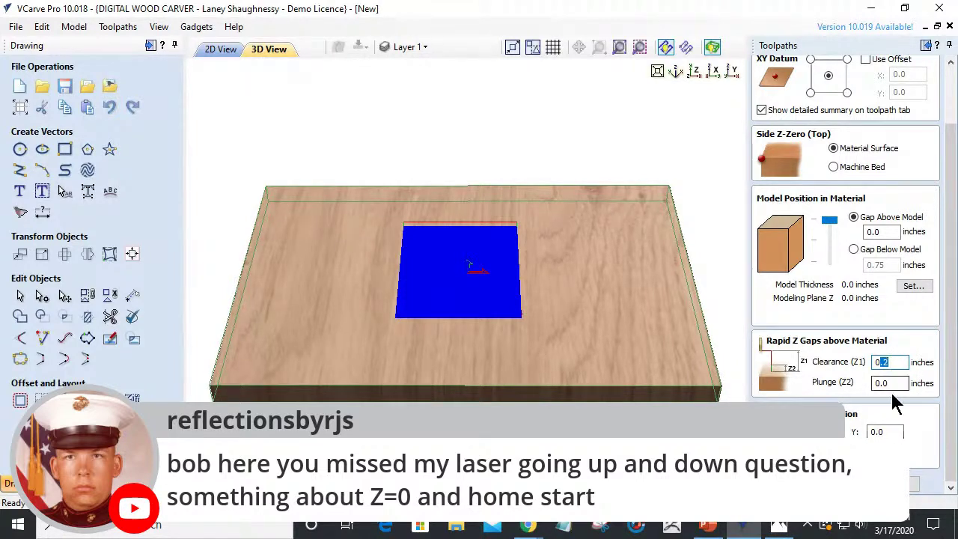
{"action": "left_click_drag", "start_coordinate": [891, 384], "coordinate": [885, 383]}
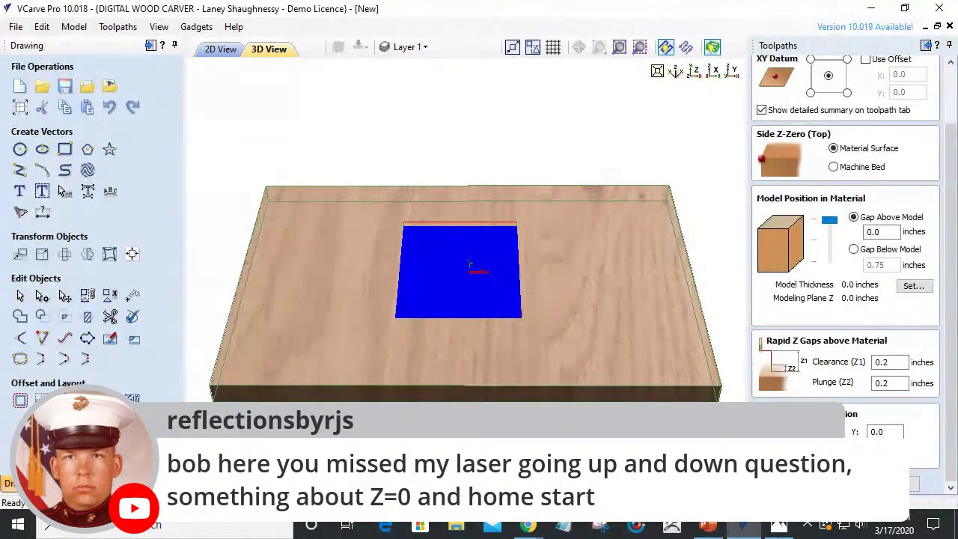
{"action": "scroll", "coordinate": [818, 303], "scroll_direction": "down", "scroll_amount": 5}
{"action": "left_click", "coordinate": [823, 359]}
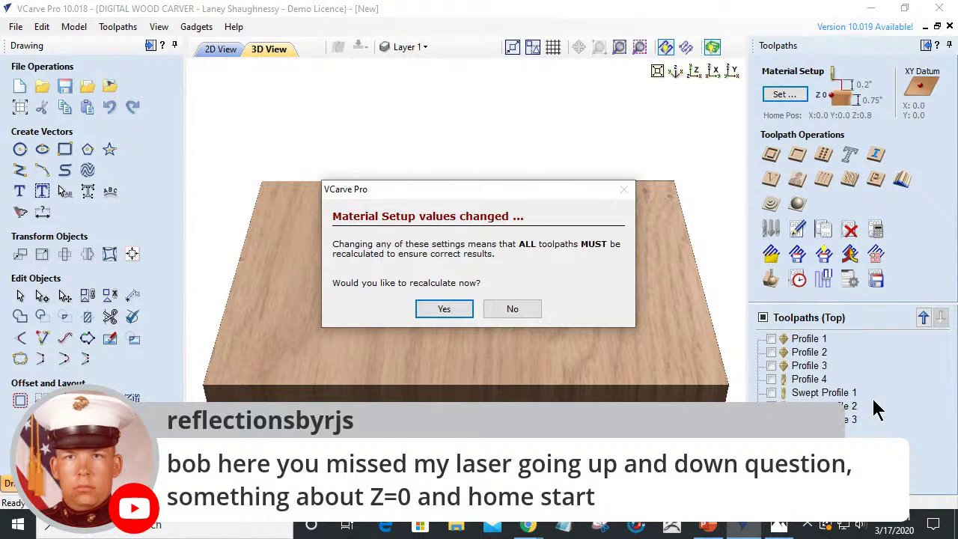
{"action": "left_click", "coordinate": [449, 309]}
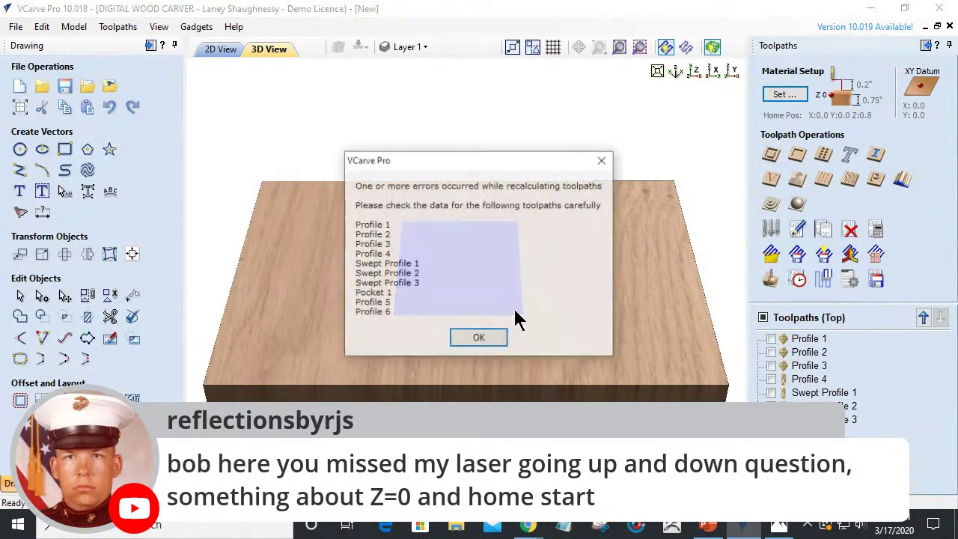
{"action": "left_click", "coordinate": [479, 338]}
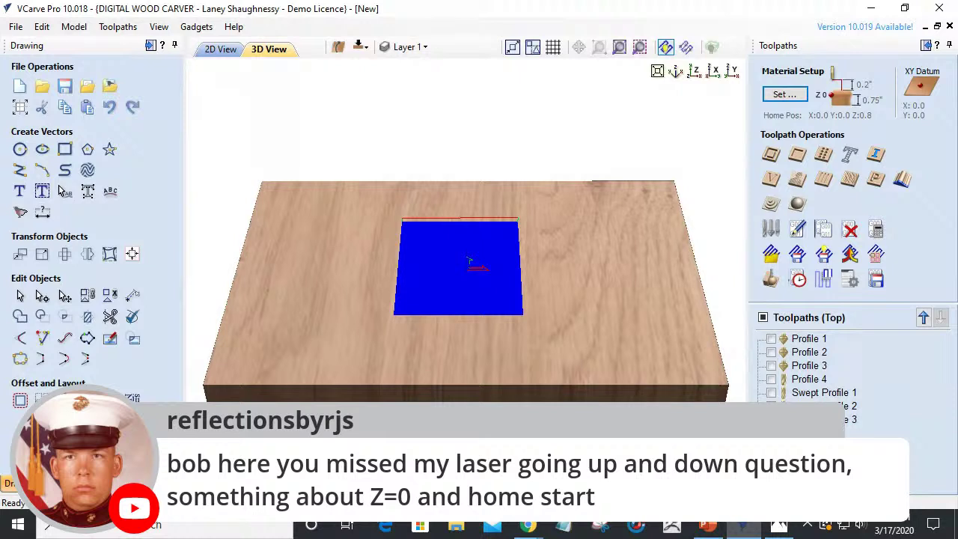
Review the depth, tool, Safe Z and home position settings of the laser pocket toolpath, and close it without changes.
{"action": "key", "text": "alt+Tab"}
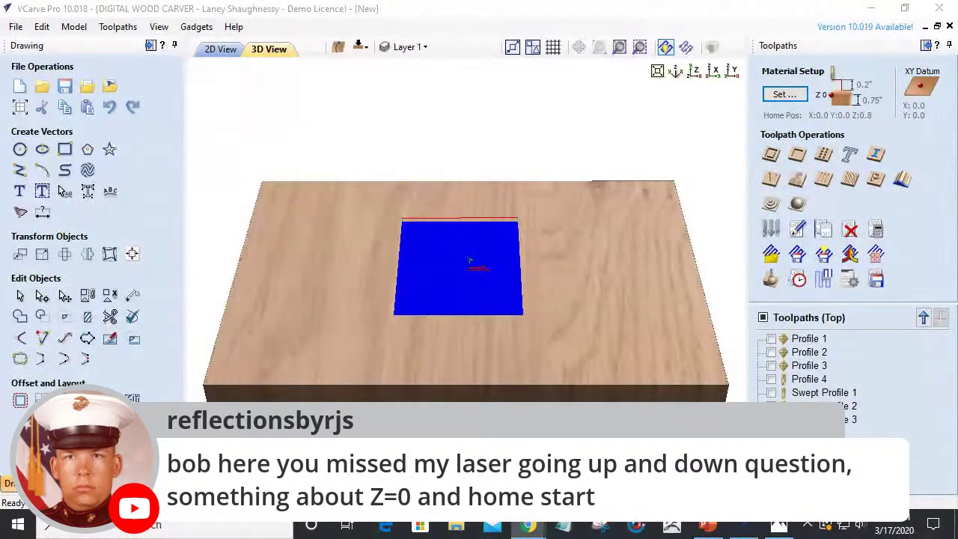
{"action": "key", "text": "alt+Tab"}
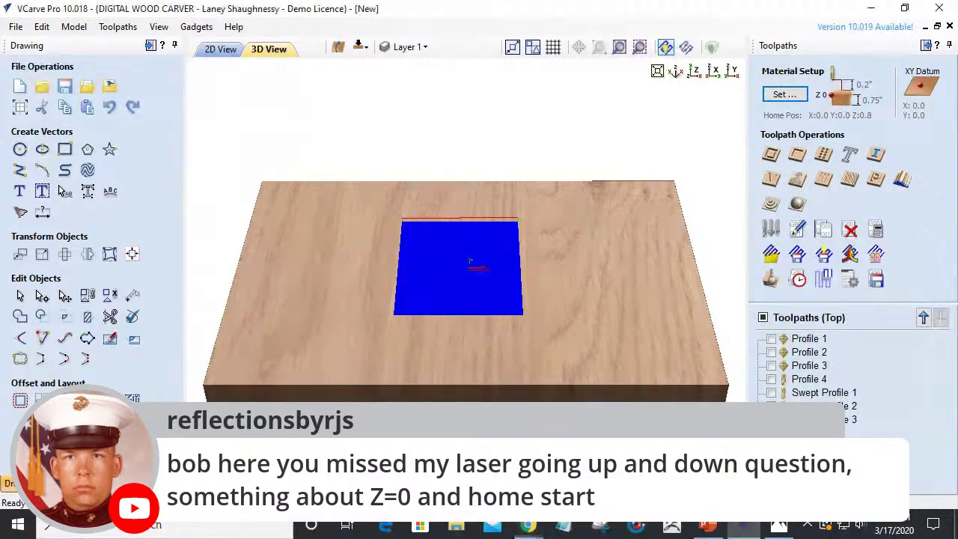
{"action": "double_click", "coordinate": [836, 240]}
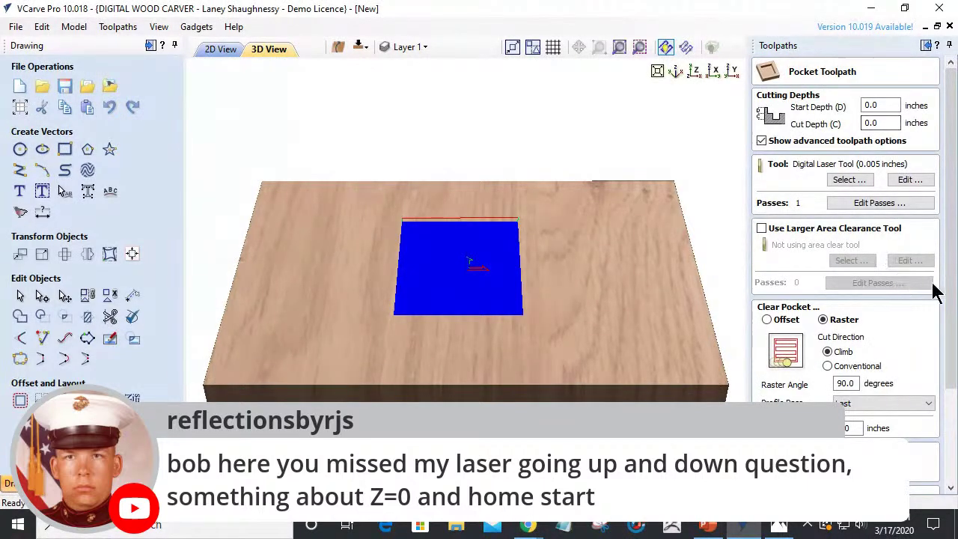
{"action": "left_click_drag", "start_coordinate": [950, 307], "coordinate": [952, 318]}
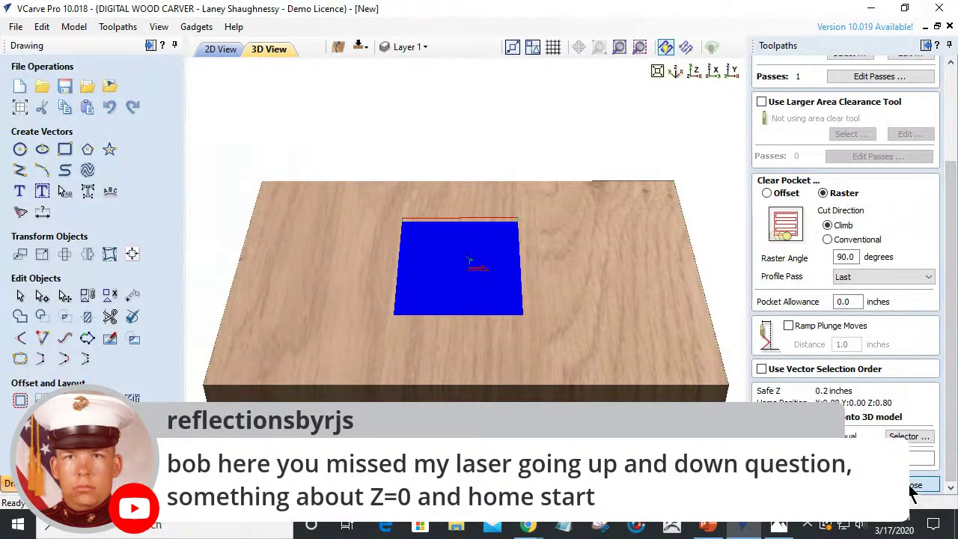
{"action": "key", "text": "Escape"}
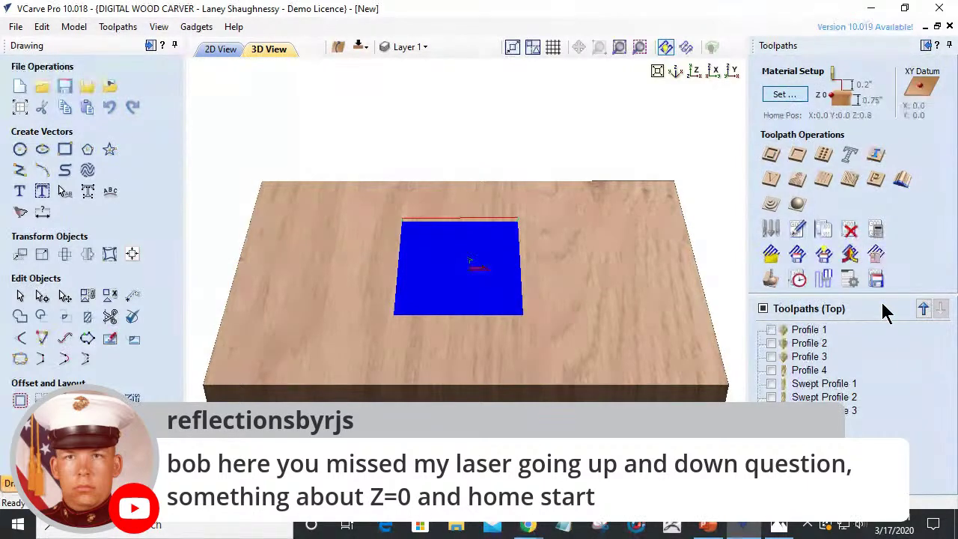
Set the Plunge (Z2) gap to 0 inches in the material setup and decline recalculating the toolpaths.
{"action": "left_click", "coordinate": [784, 96]}
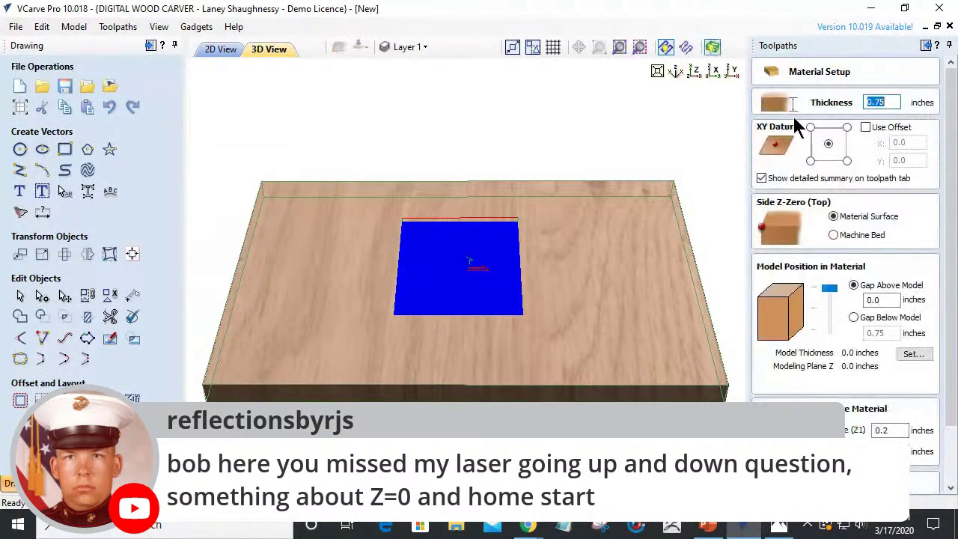
{"action": "scroll", "coordinate": [797, 128], "scroll_direction": "down", "scroll_amount": 2}
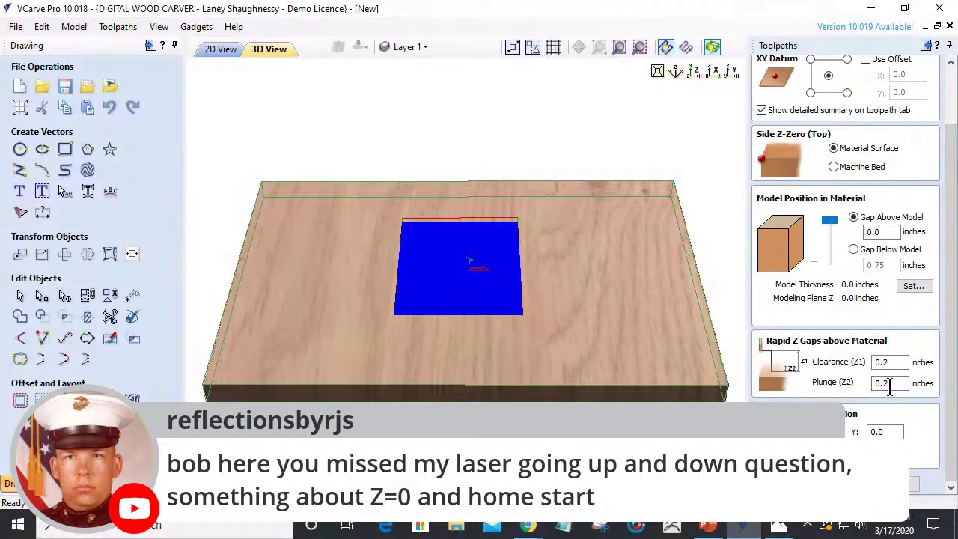
{"action": "double_click", "coordinate": [883, 362]}
{"action": "double_click", "coordinate": [882, 382]}
{"action": "type", "text": "0"}
{"action": "key", "text": "Tab"}
{"action": "left_click", "coordinate": [858, 91]}
{"action": "left_click", "coordinate": [511, 307]}
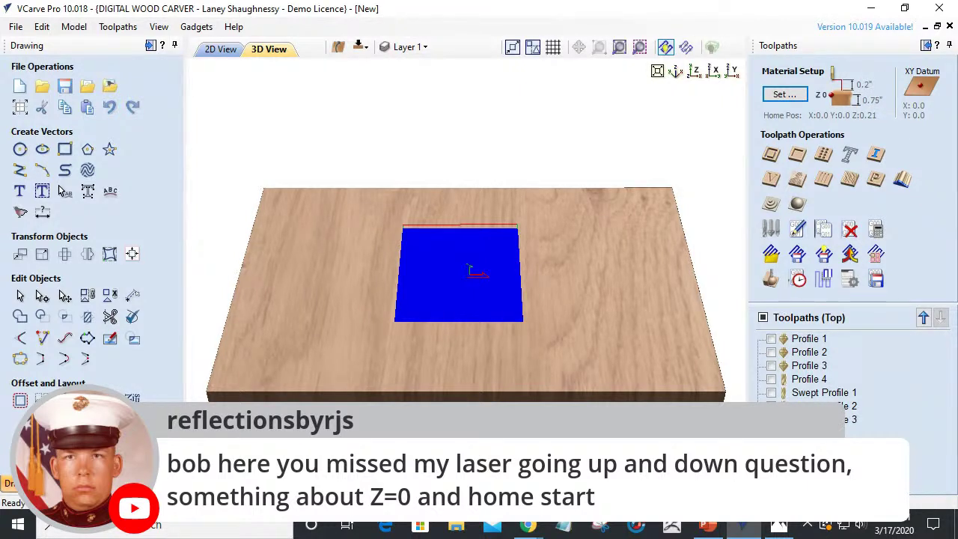
Change the job to single sided with Z zero at the material surface, comparing the Machine Bed option before applying the job setup.
{"action": "key", "text": "alt+Tab"}
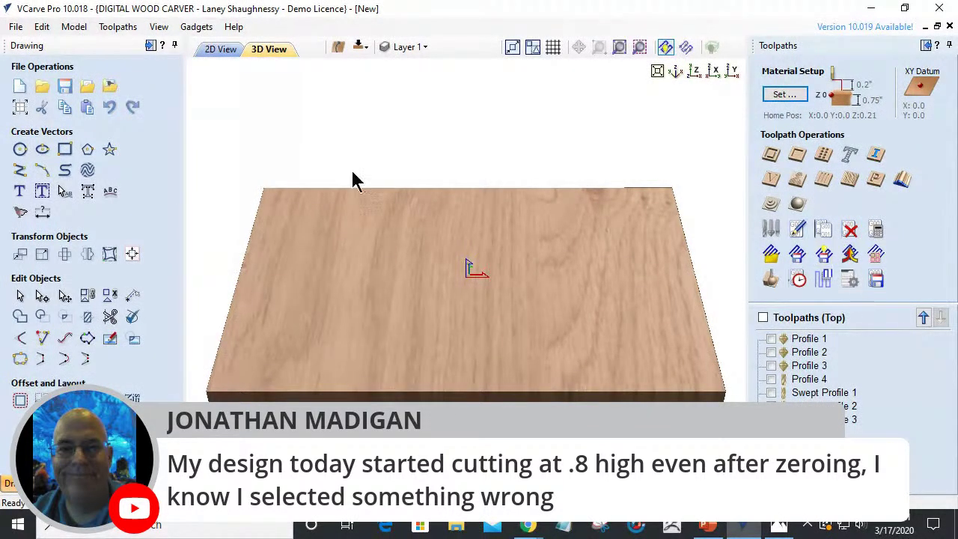
{"action": "left_click", "coordinate": [20, 109]}
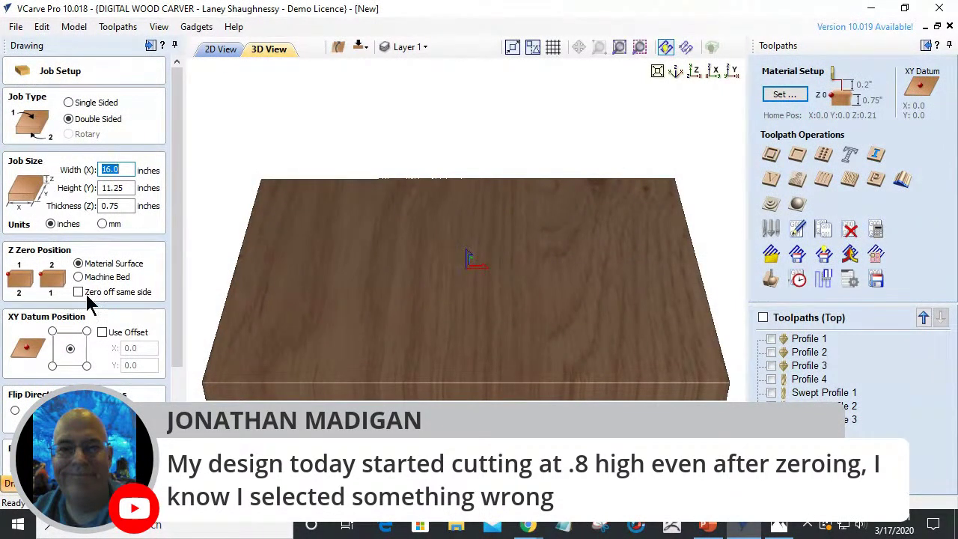
{"action": "left_click", "coordinate": [77, 108]}
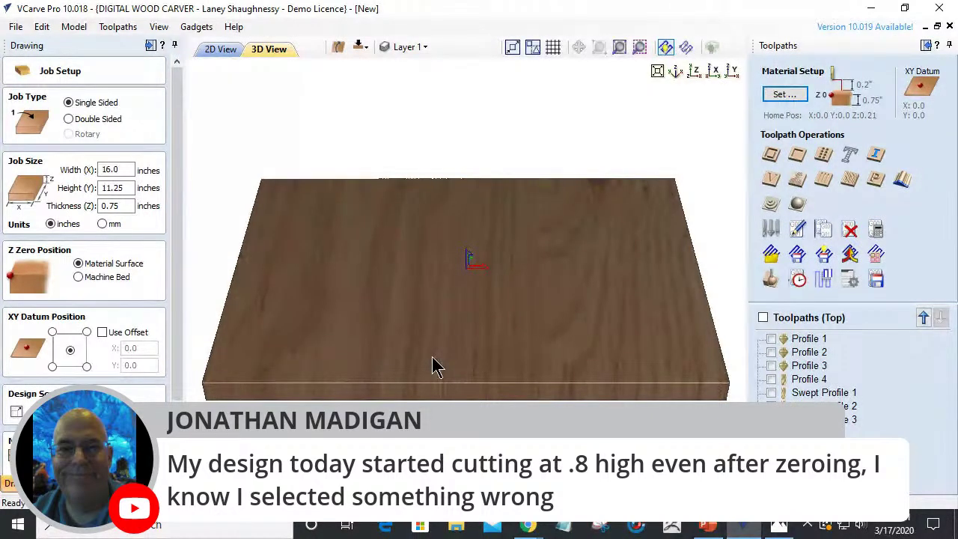
{"action": "left_click", "coordinate": [783, 95]}
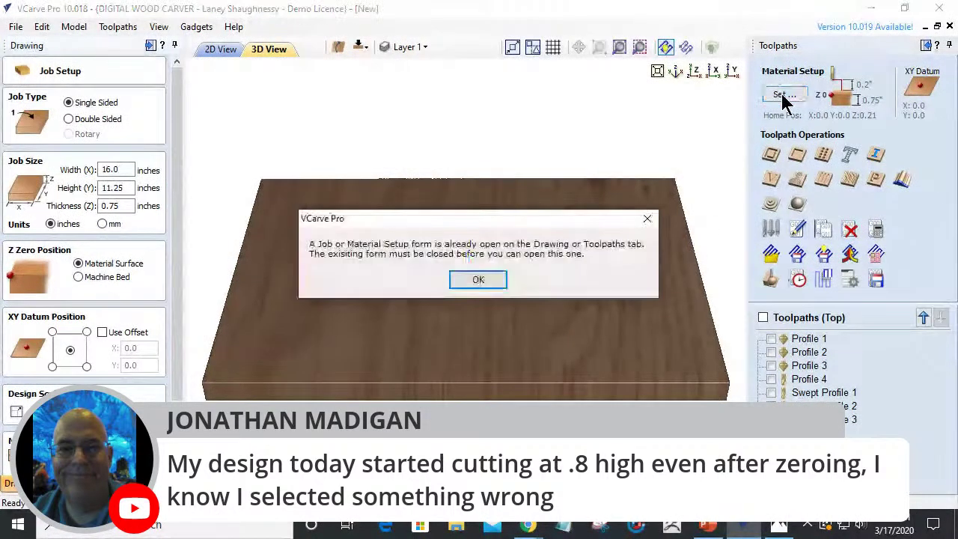
{"action": "left_click", "coordinate": [479, 282]}
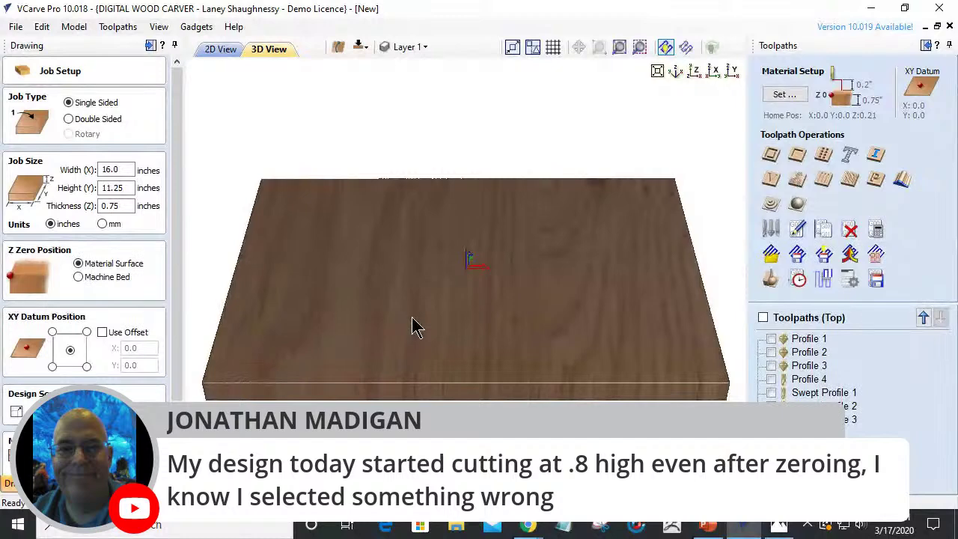
{"action": "left_click", "coordinate": [78, 277]}
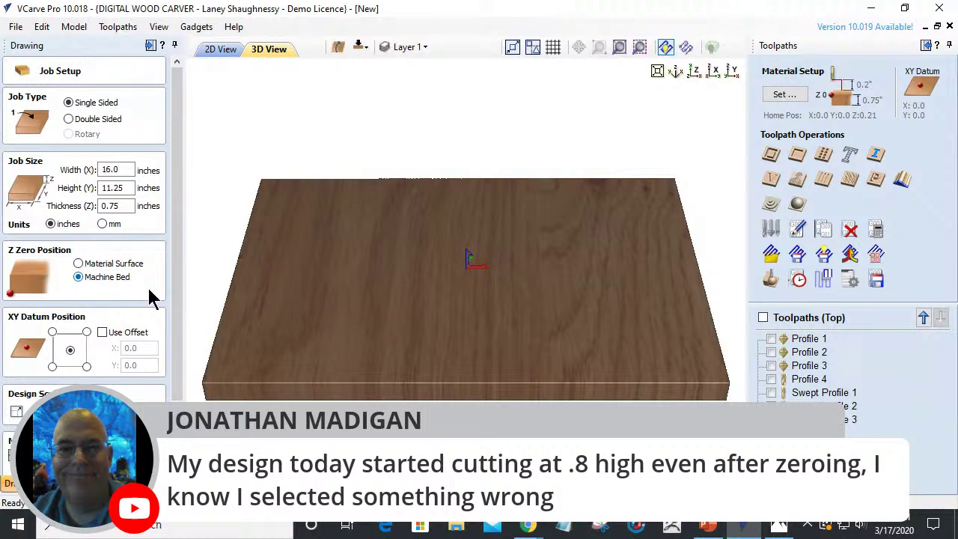
{"action": "left_click", "coordinate": [79, 264]}
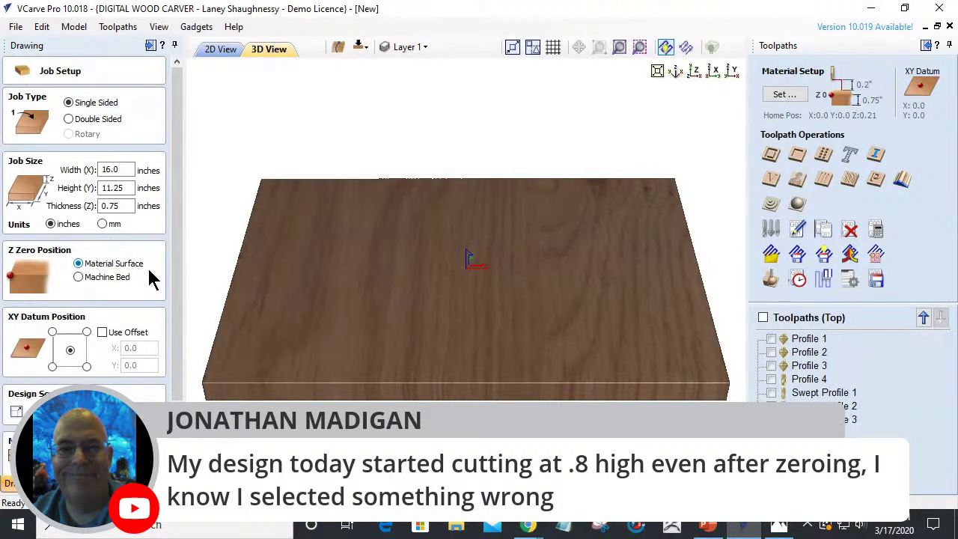
{"action": "left_click_drag", "start_coordinate": [174, 273], "coordinate": [167, 384]}
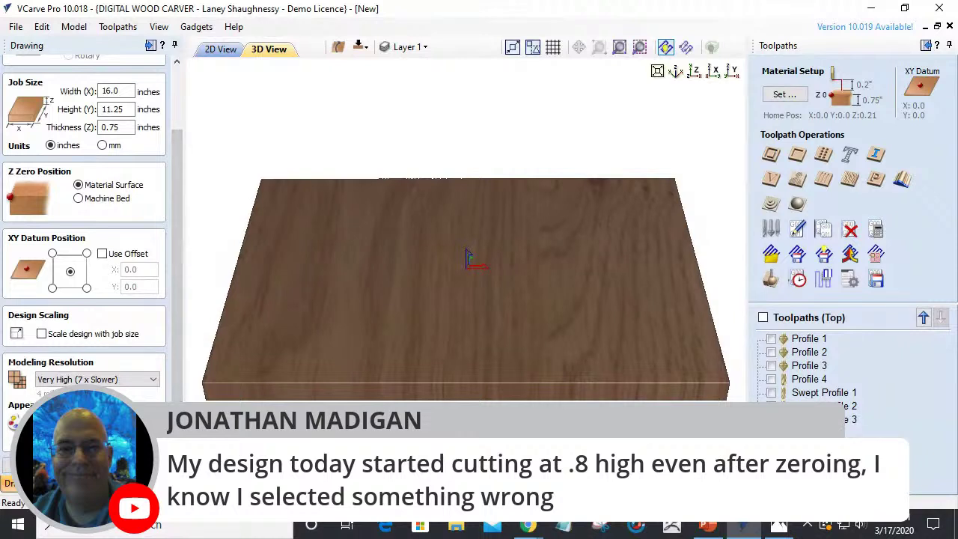
{"action": "key", "text": "Return"}
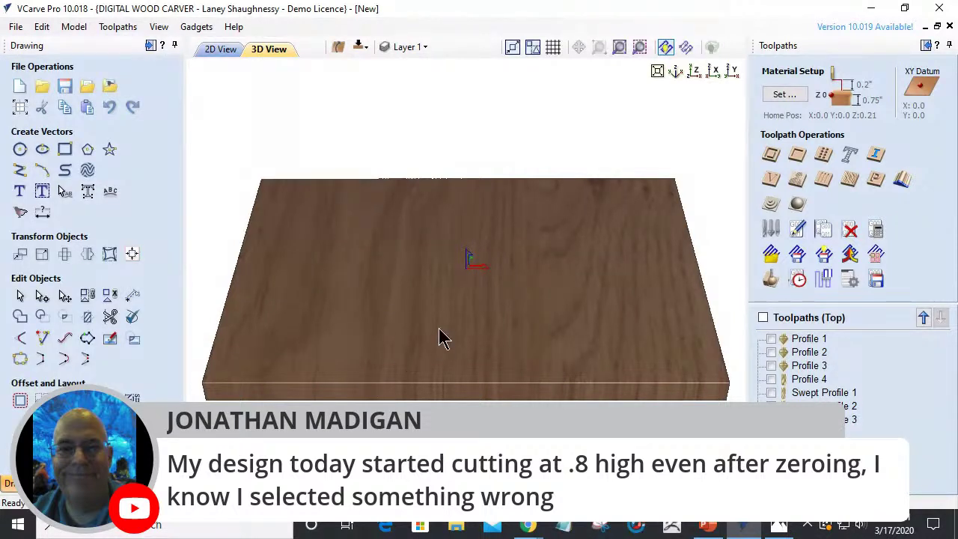
Switch to the DWC1824 Mill Mode machine controller and examine its work coordinates and the axis origin on the machine bed grid.
{"action": "left_click_drag", "start_coordinate": [509, 391], "coordinate": [524, 278]}
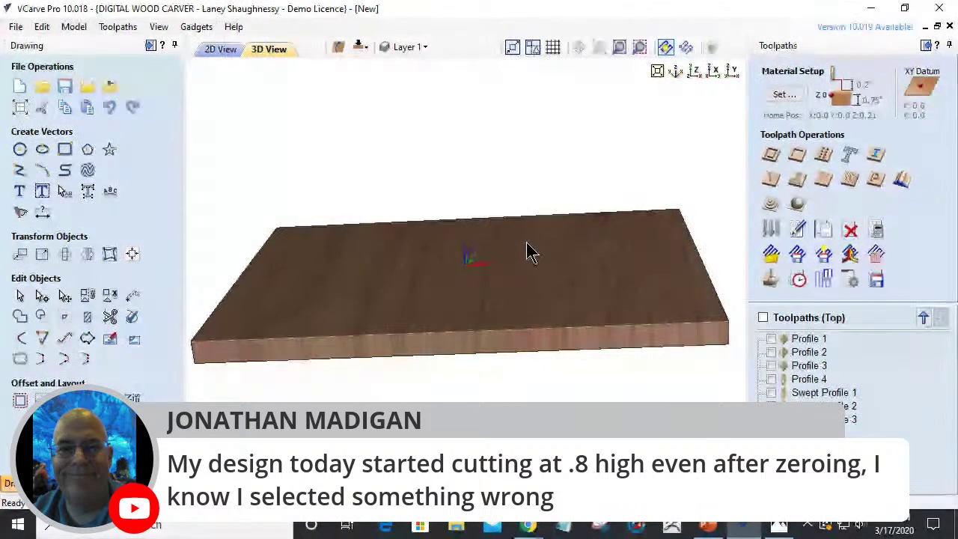
{"action": "left_click", "coordinate": [871, 14]}
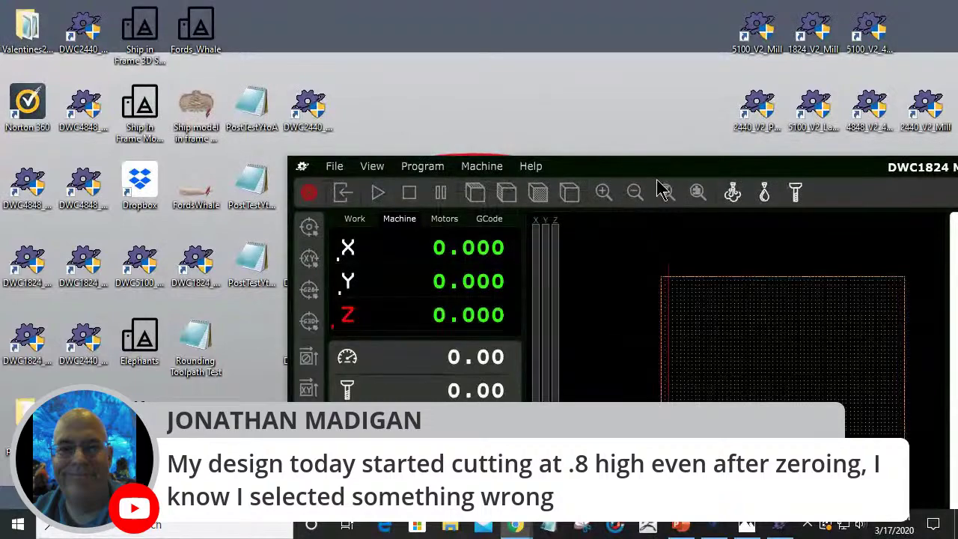
{"action": "left_click_drag", "start_coordinate": [701, 167], "coordinate": [472, 30]}
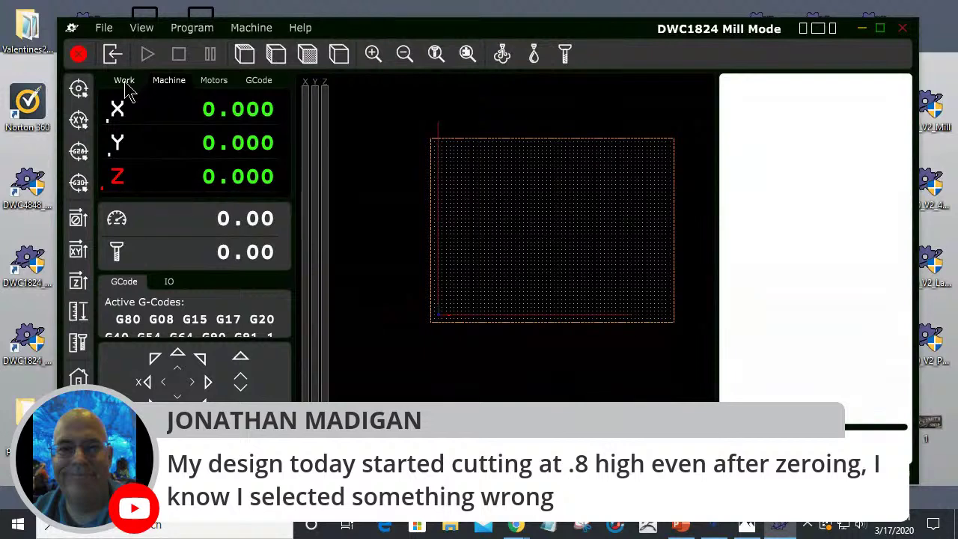
{"action": "left_click", "coordinate": [164, 89]}
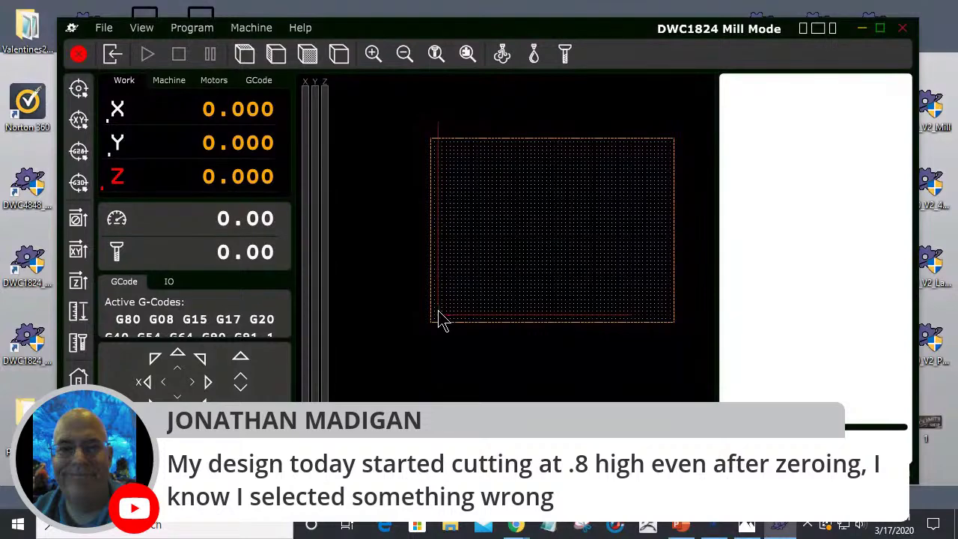
{"action": "scroll", "coordinate": [412, 316], "scroll_direction": "up", "scroll_amount": 3}
{"action": "scroll", "coordinate": [416, 318], "scroll_direction": "up", "scroll_amount": 2}
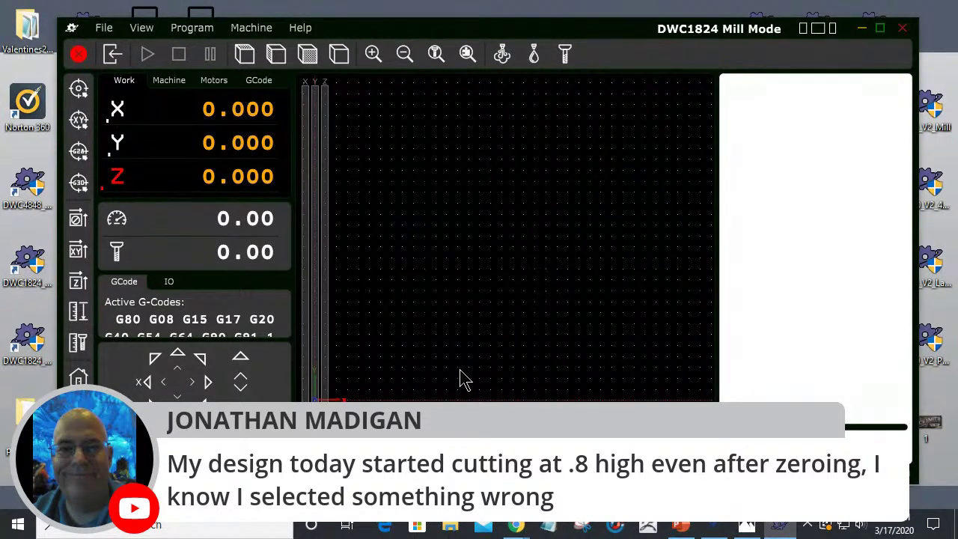
{"action": "scroll", "coordinate": [492, 389], "scroll_direction": "down", "scroll_amount": 3}
{"action": "scroll", "coordinate": [404, 252], "scroll_direction": "up", "scroll_amount": 1}
{"action": "scroll", "coordinate": [551, 220], "scroll_direction": "up", "scroll_amount": 1}
{"action": "left_click_drag", "start_coordinate": [551, 220], "coordinate": [609, 259]}
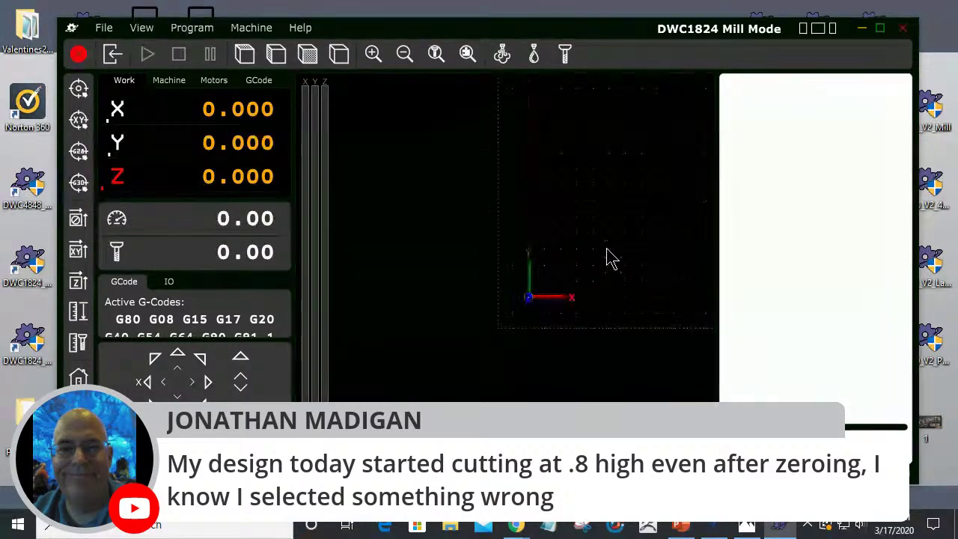
Compare the machine and work coordinates, and set the work X coordinate to 1.0.
{"action": "left_click", "coordinate": [169, 81]}
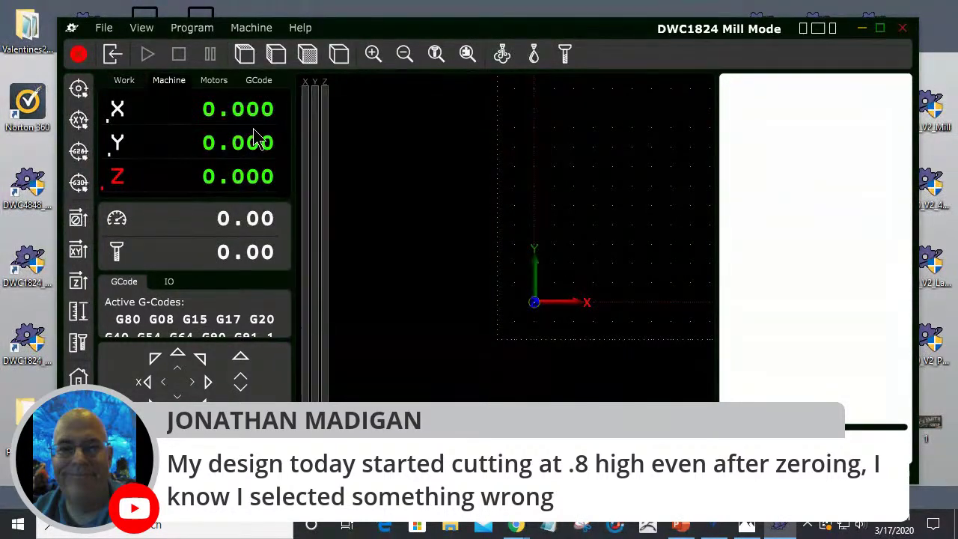
{"action": "left_click", "coordinate": [123, 82]}
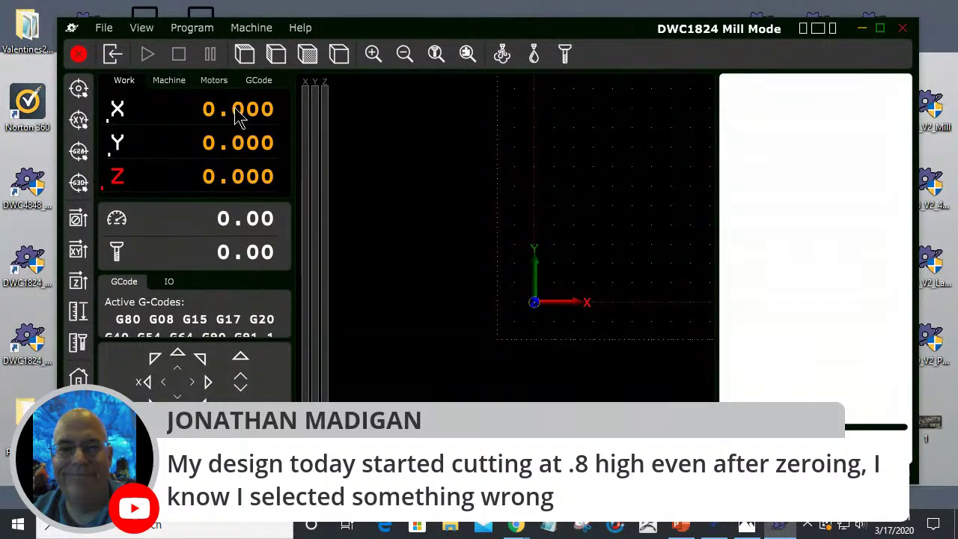
{"action": "left_click", "coordinate": [238, 112]}
{"action": "type", "text": "1.0"}
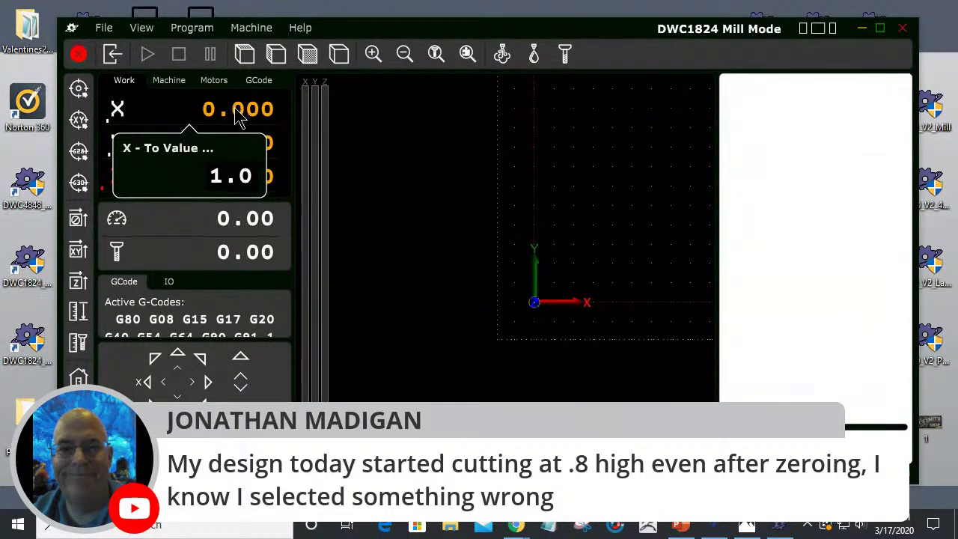
{"action": "key", "text": "Return"}
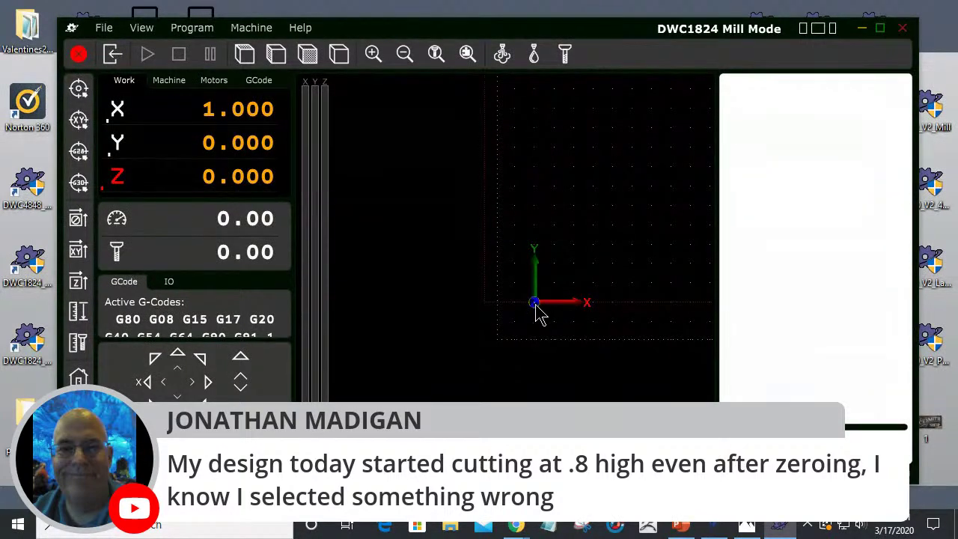
Compare the machine coordinates with the shifted work coordinates, and open the machine Z value for editing.
{"action": "left_click", "coordinate": [167, 80]}
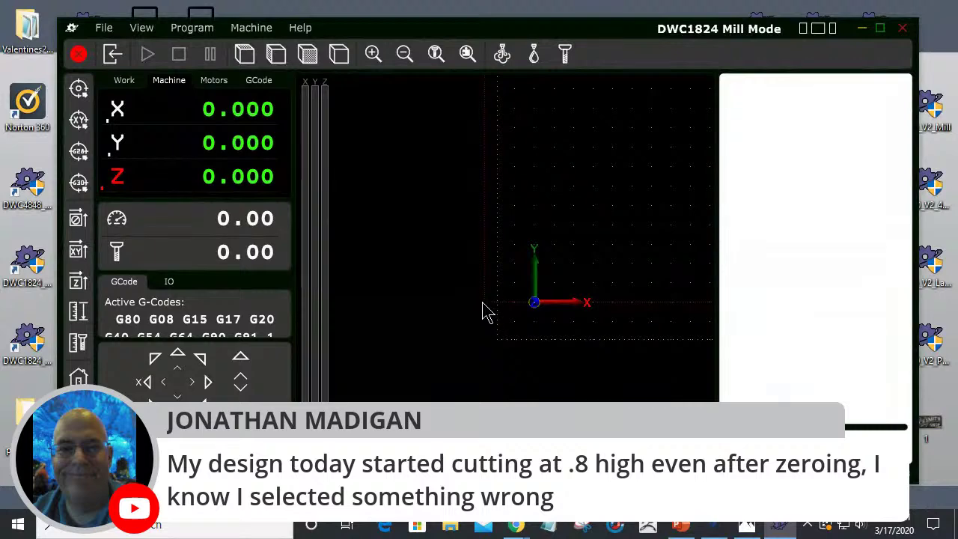
{"action": "left_click", "coordinate": [128, 84]}
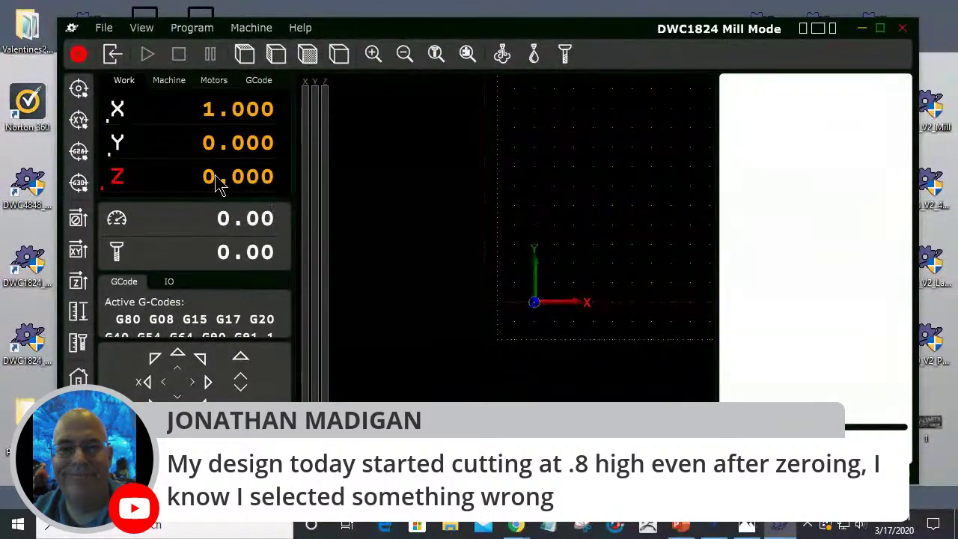
{"action": "left_click", "coordinate": [171, 84]}
{"action": "left_click", "coordinate": [235, 189]}
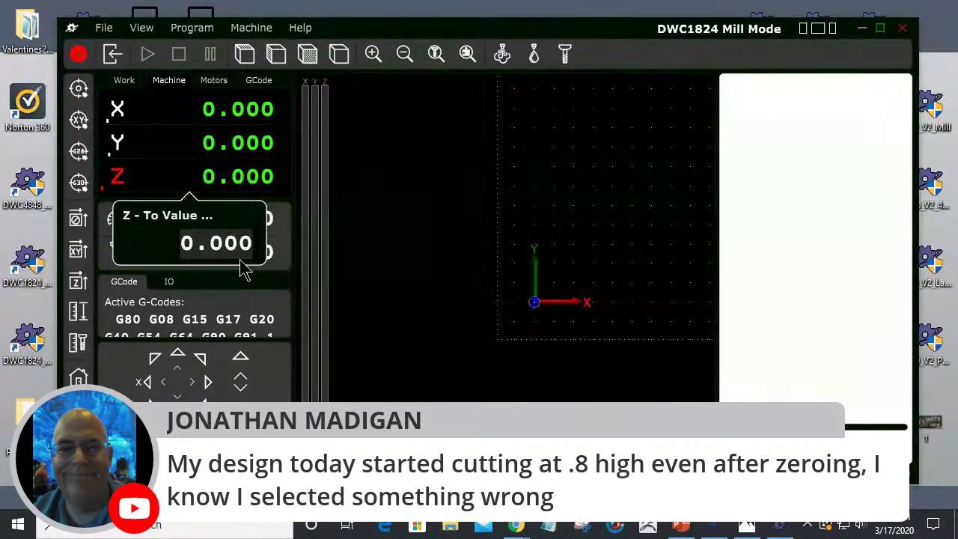
Zero the work coordinates on all axes, check them against the machine coordinates, and minimize the controller window.
{"action": "left_click", "coordinate": [124, 82]}
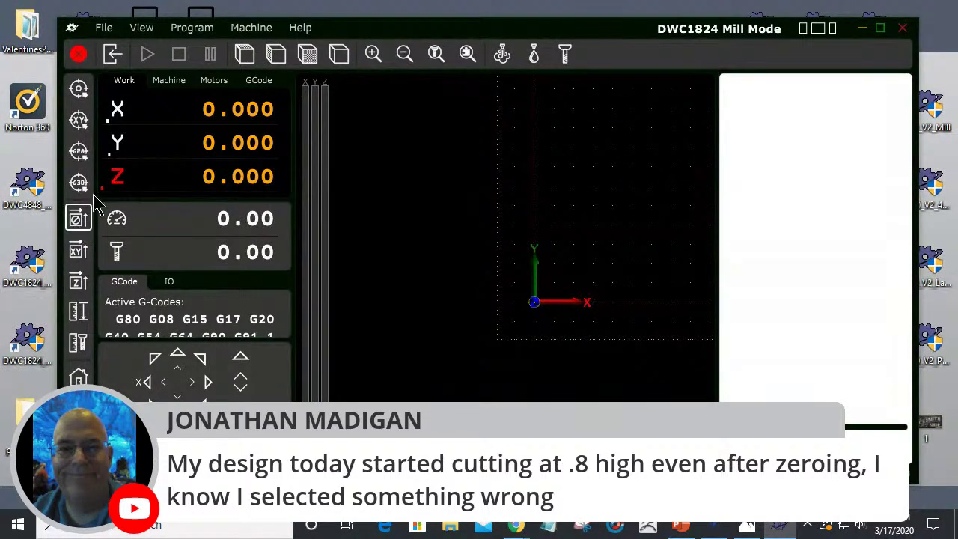
{"action": "left_click", "coordinate": [176, 82]}
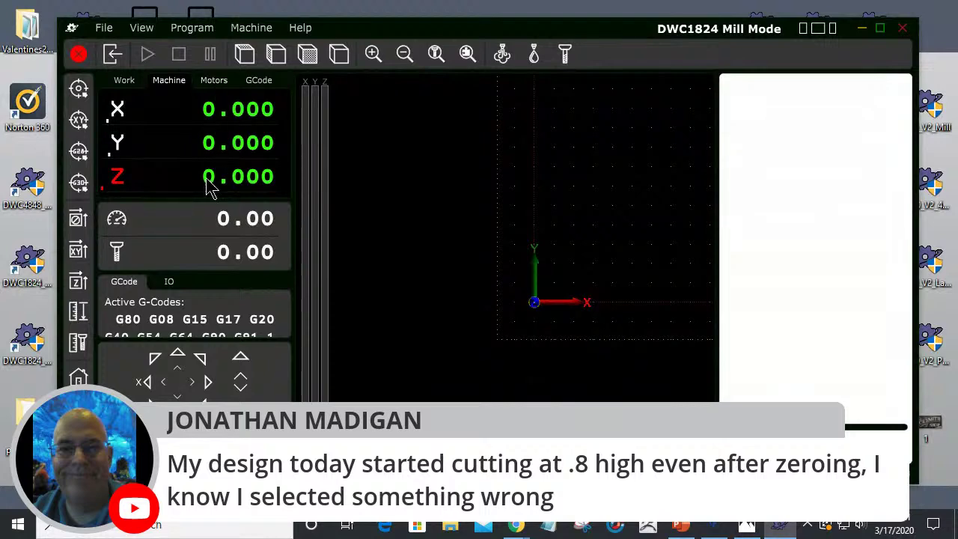
{"action": "left_click", "coordinate": [862, 30]}
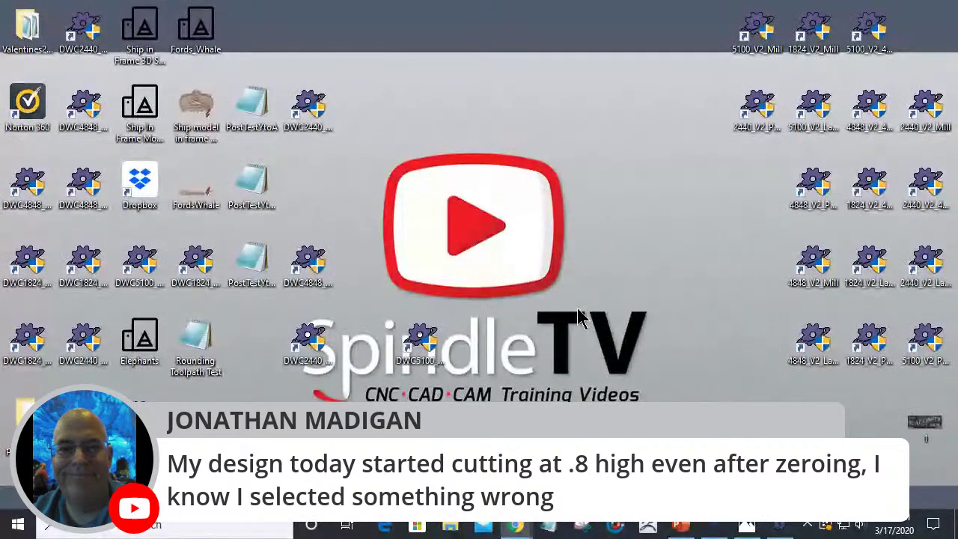
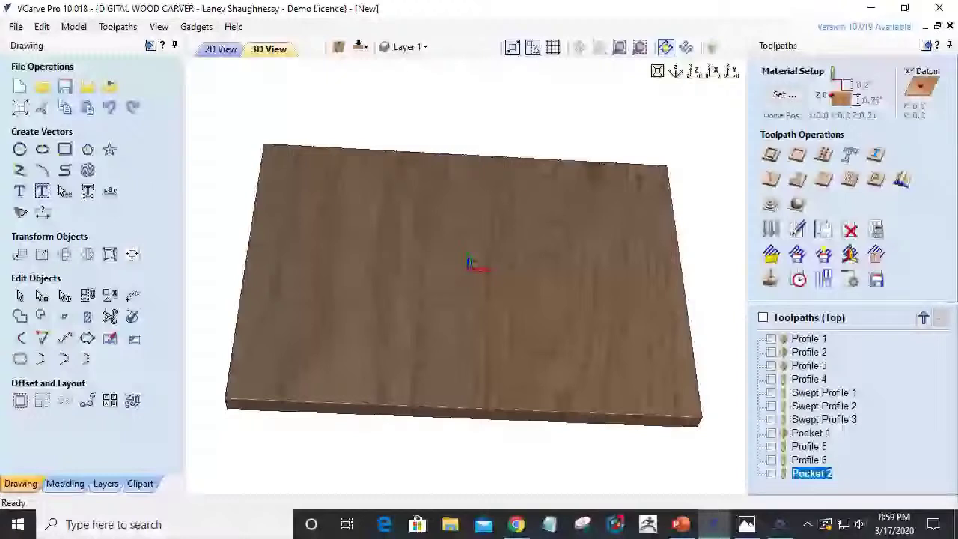
Delete the small rectangle at the centre of the job in the VCarve Pro 2D view.
{"action": "key", "text": "alt+Tab"}
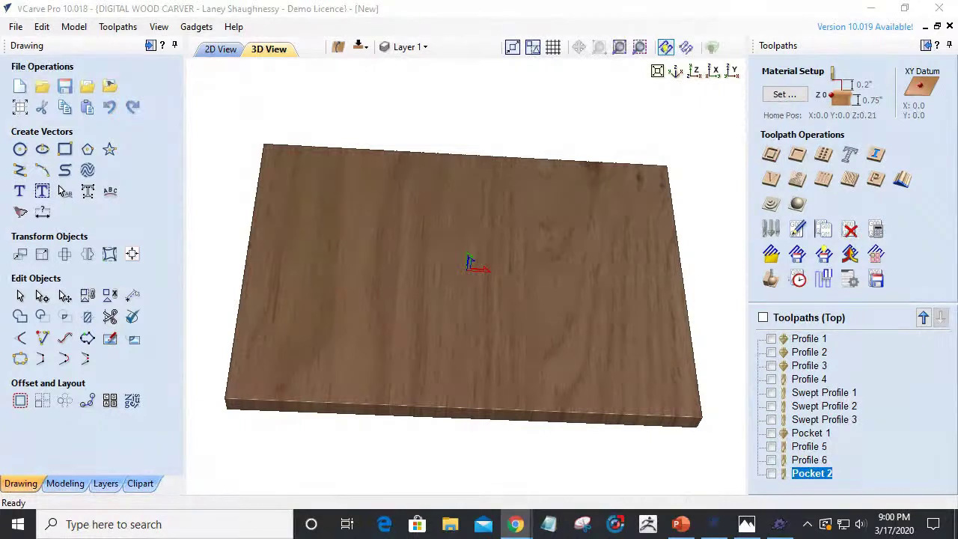
{"action": "left_click_drag", "start_coordinate": [560, 358], "coordinate": [590, 387]}
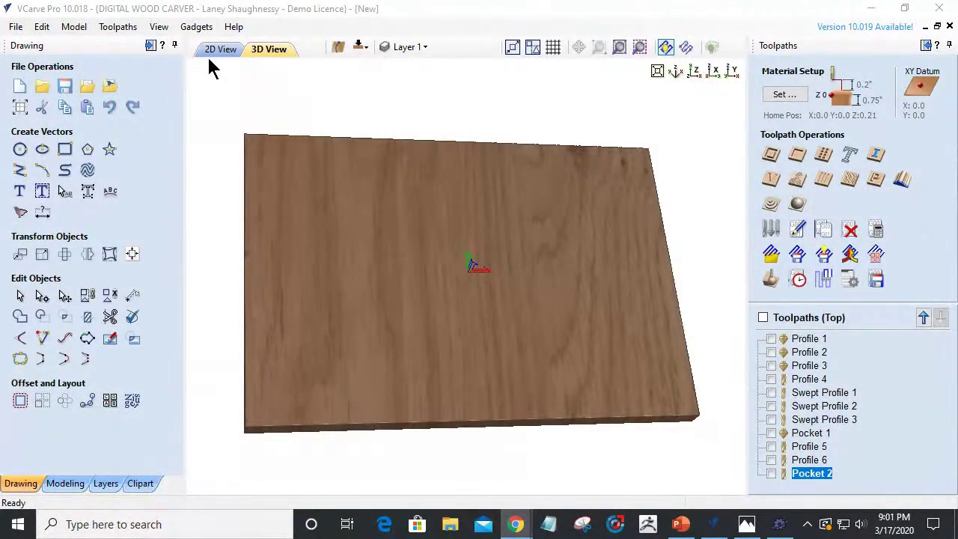
{"action": "left_click", "coordinate": [213, 51]}
{"action": "scroll", "coordinate": [351, 336], "scroll_direction": "down", "scroll_amount": 4}
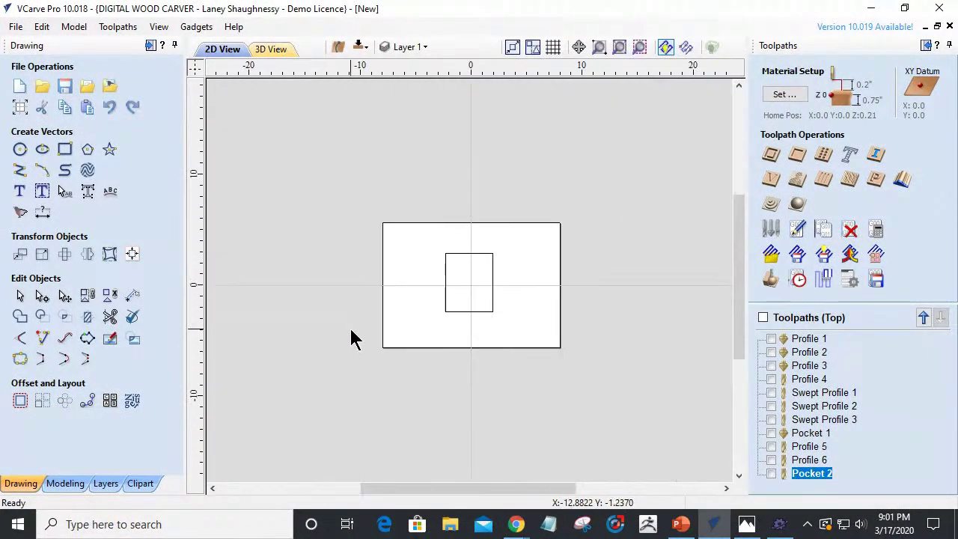
{"action": "scroll", "coordinate": [443, 327], "scroll_direction": "up", "scroll_amount": 3}
{"action": "left_click", "coordinate": [446, 294]}
{"action": "key", "text": "Delete"}
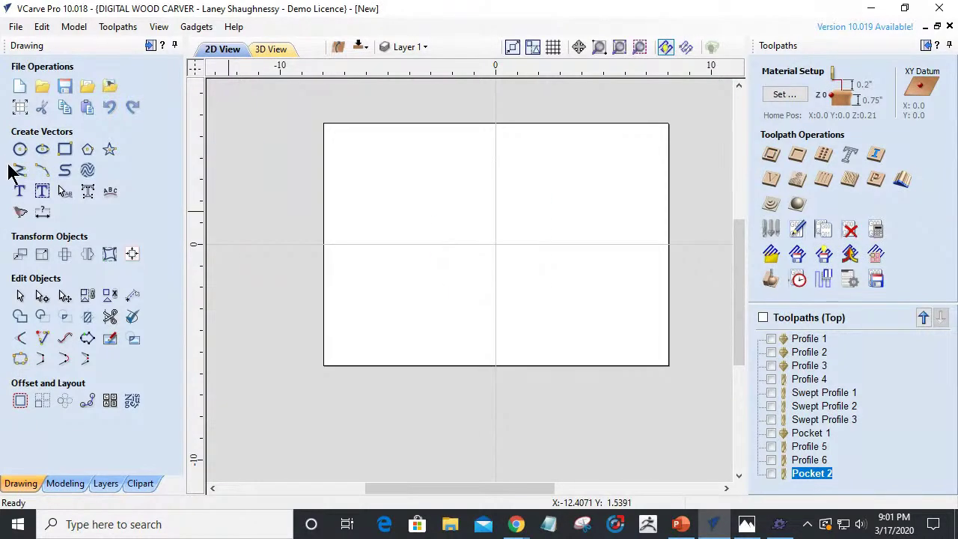
Create the text "Hello World" near the centre of the job, keeping centre alignment and the 1.0 inch text height.
{"action": "left_click", "coordinate": [20, 194]}
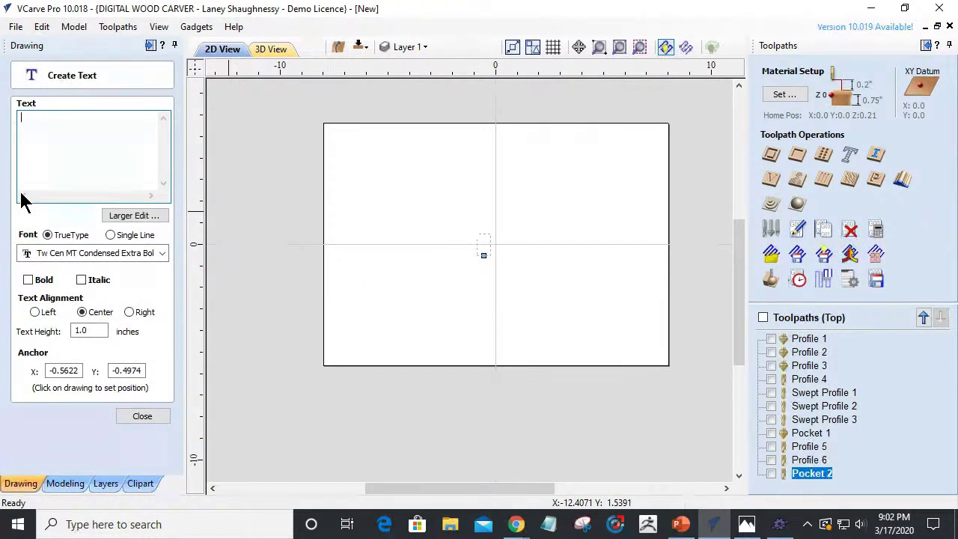
{"action": "type", "text": "Hel"}
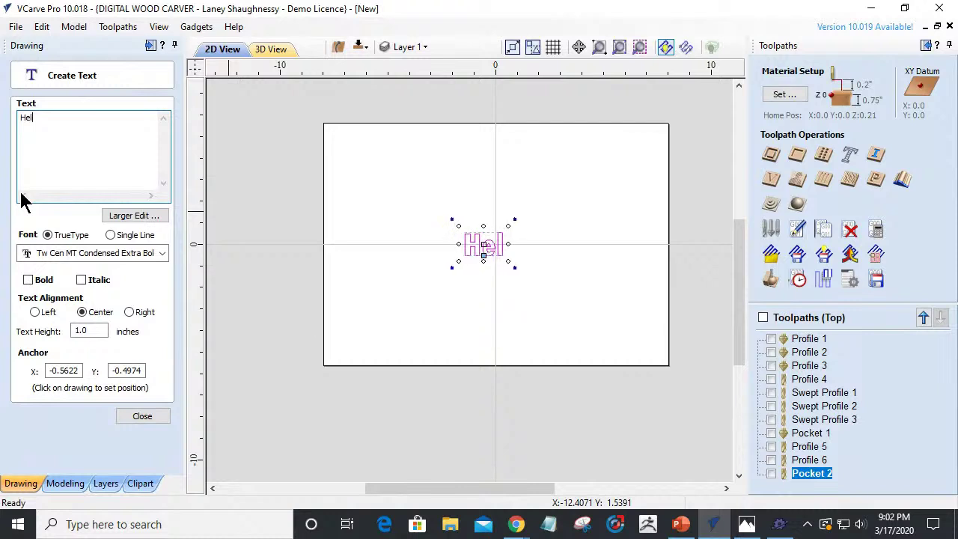
{"action": "type", "text": "lo World"}
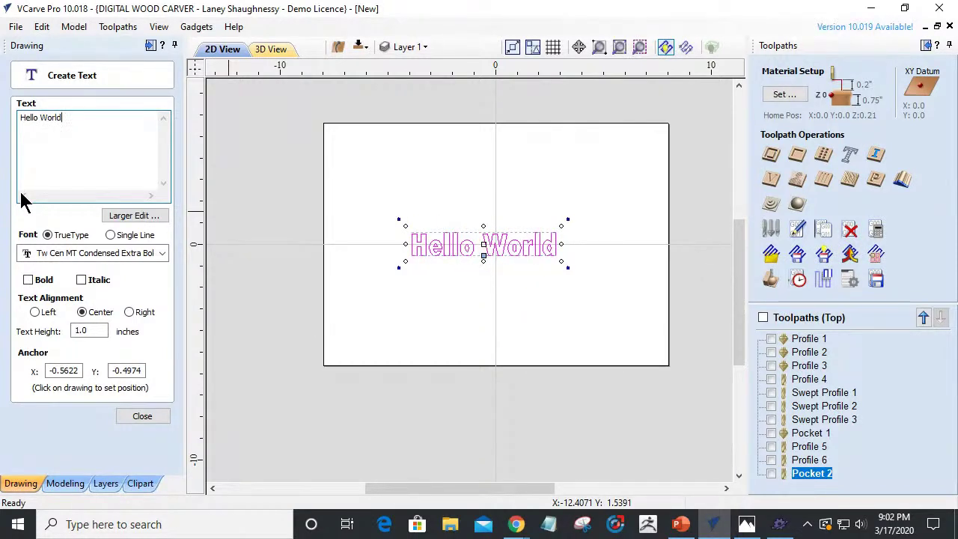
Change the "Hello World" text's font to the Rumburak script font.
{"action": "left_click", "coordinate": [140, 254]}
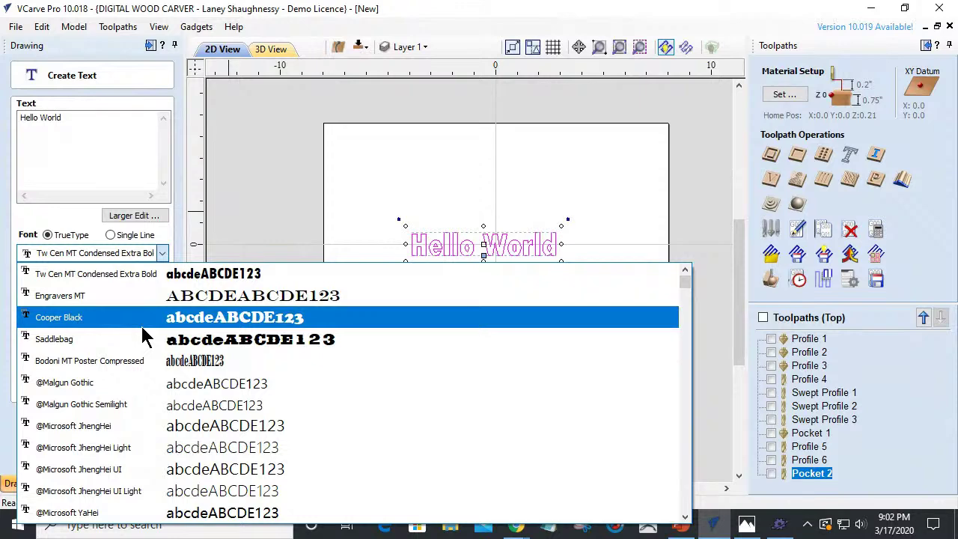
{"action": "key", "text": "t"}
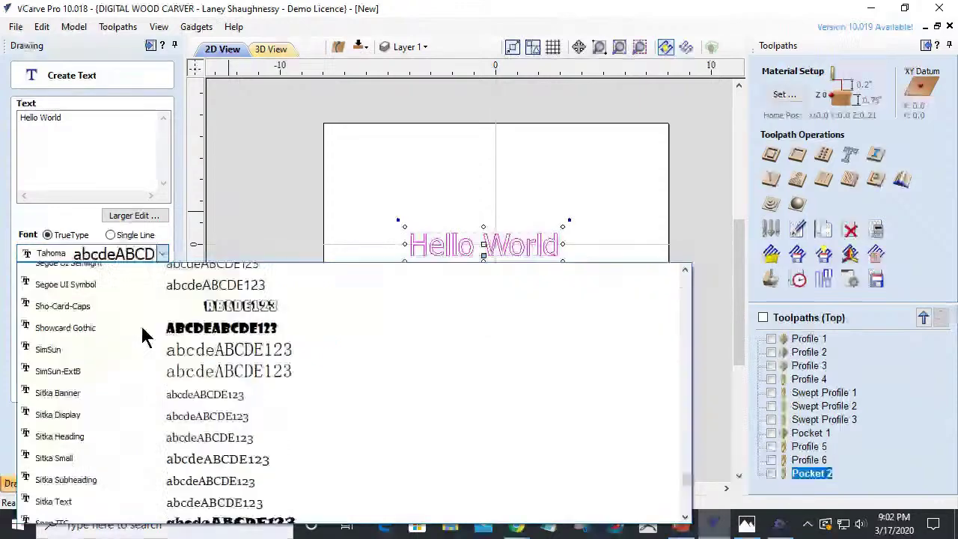
{"action": "scroll", "coordinate": [142, 329], "scroll_direction": "up", "scroll_amount": 3}
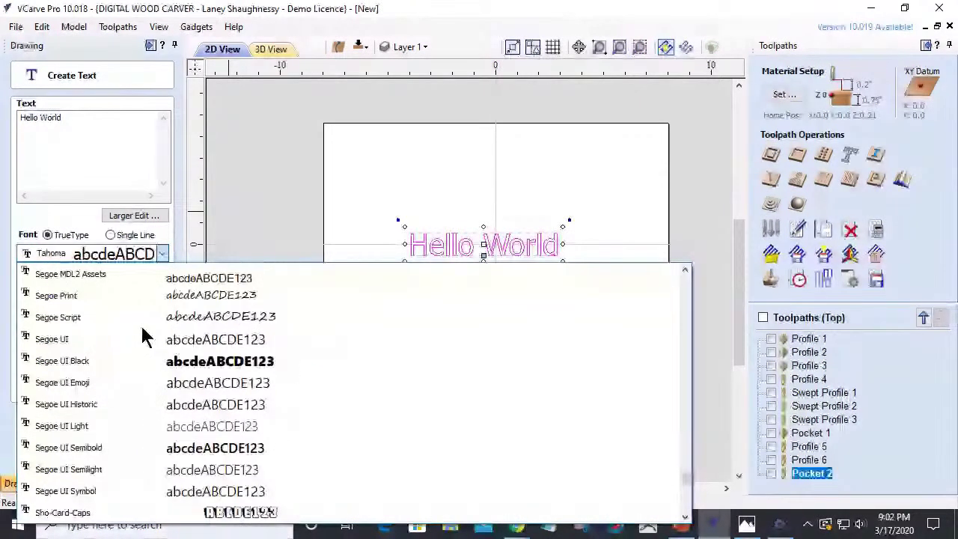
{"action": "scroll", "coordinate": [146, 337], "scroll_direction": "up", "scroll_amount": 2}
{"action": "left_click", "coordinate": [145, 337]}
{"action": "scroll", "coordinate": [462, 254], "scroll_direction": "up", "scroll_amount": 5}
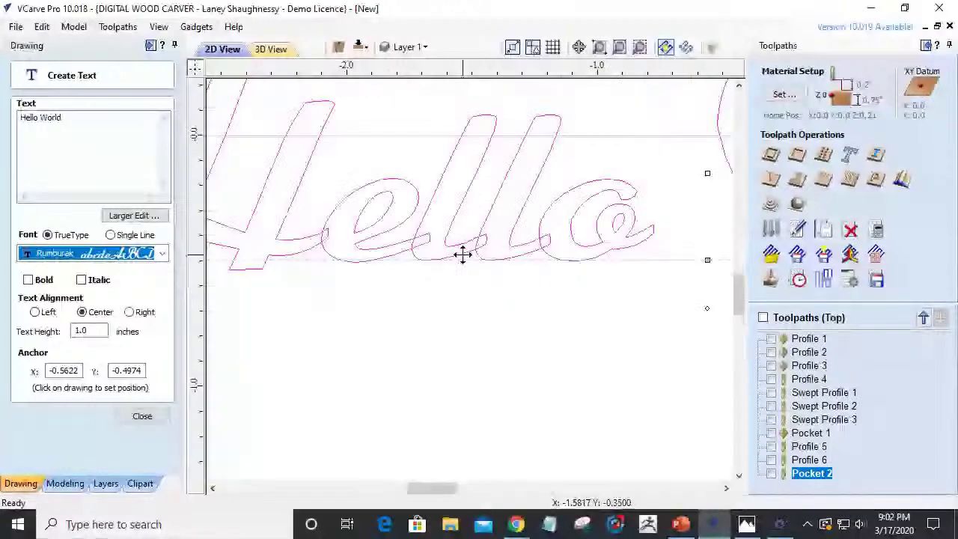
Set the text height to 2.0 inches and finish creating the text.
{"action": "scroll", "coordinate": [462, 254], "scroll_direction": "down", "scroll_amount": 1}
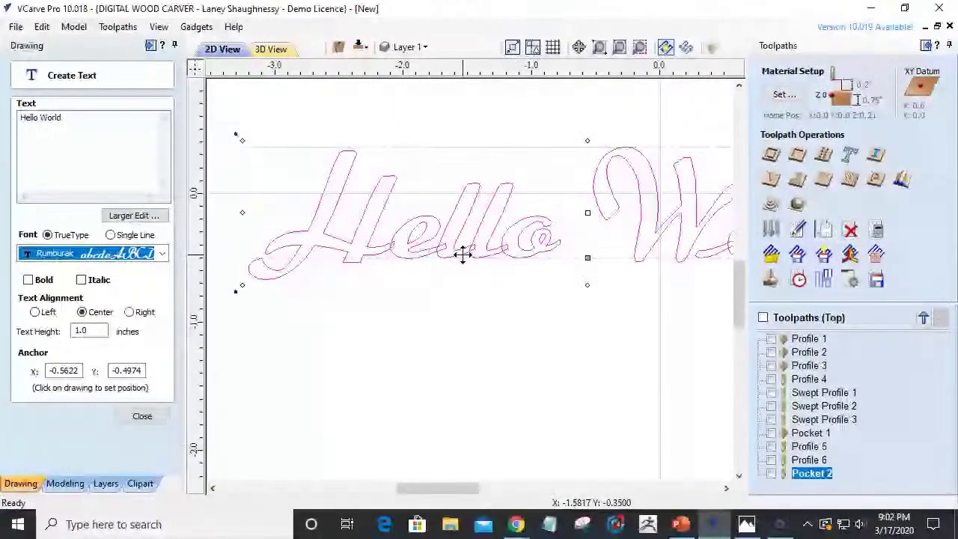
{"action": "double_click", "coordinate": [88, 331]}
{"action": "type", "text": "2"}
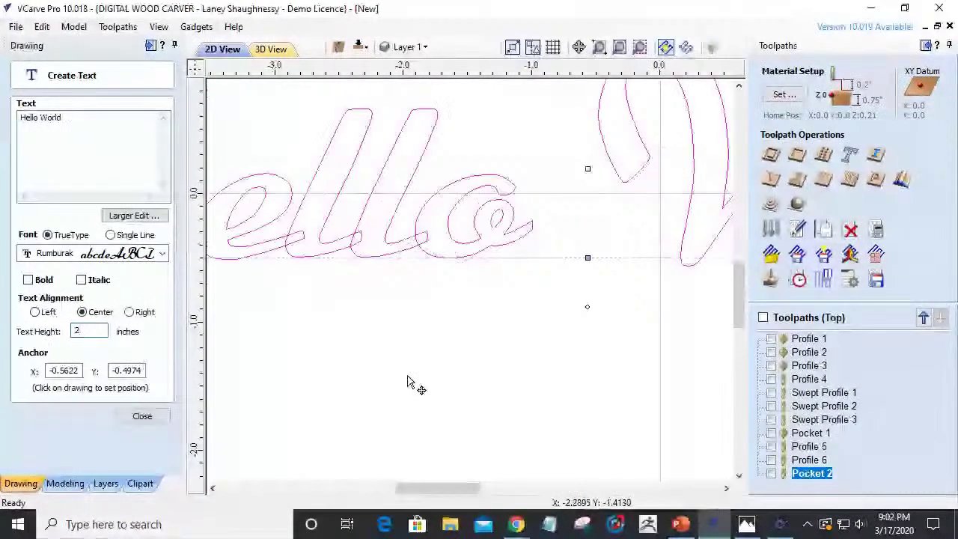
{"action": "scroll", "coordinate": [419, 380], "scroll_direction": "down", "scroll_amount": 4}
{"action": "left_click", "coordinate": [142, 416]}
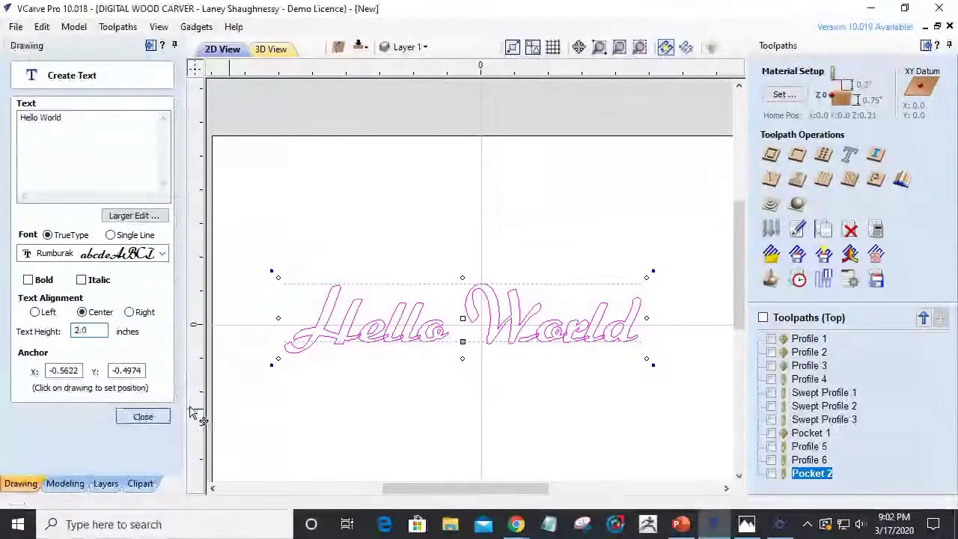
Examine where the connecting strokes of the script letters overlap, especially between the H and the e.
{"action": "scroll", "coordinate": [242, 359], "scroll_direction": "up", "scroll_amount": 2}
{"action": "scroll", "coordinate": [246, 344], "scroll_direction": "down", "scroll_amount": 3}
{"action": "scroll", "coordinate": [336, 370], "scroll_direction": "up", "scroll_amount": 3}
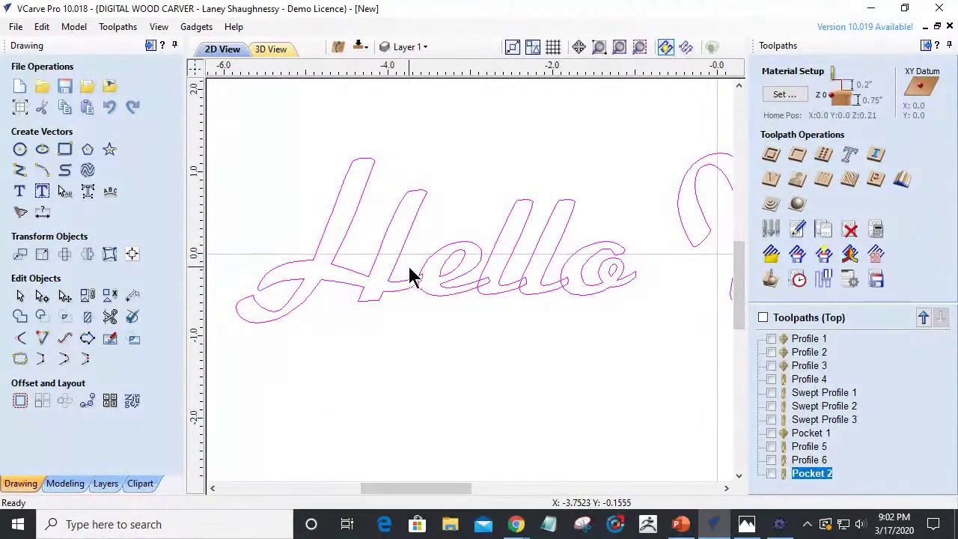
{"action": "scroll", "coordinate": [408, 274], "scroll_direction": "up", "scroll_amount": 3}
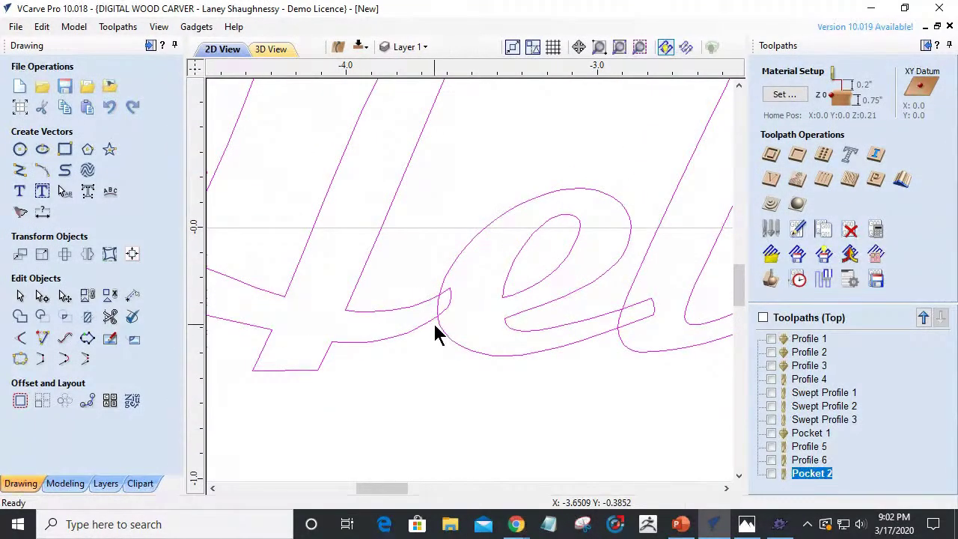
{"action": "scroll", "coordinate": [444, 318], "scroll_direction": "down", "scroll_amount": 4}
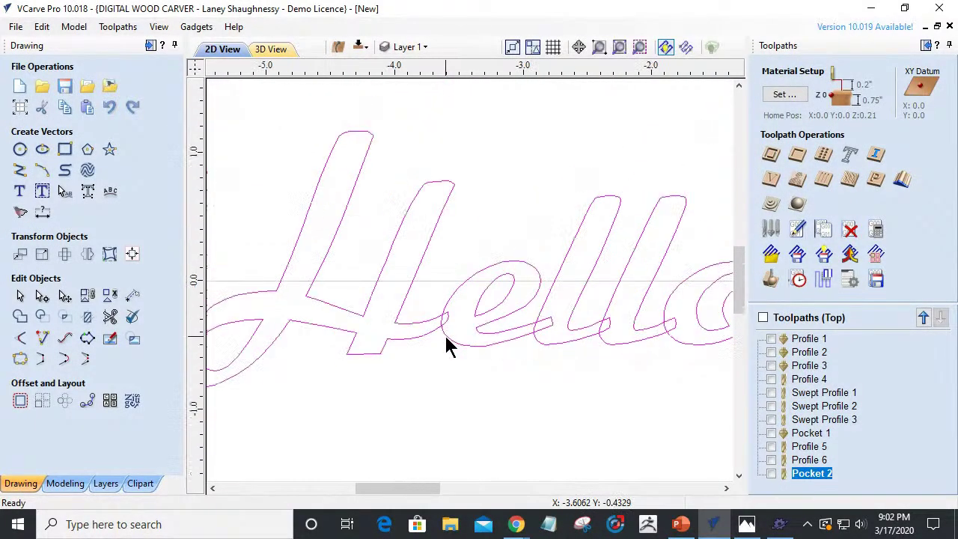
{"action": "scroll", "coordinate": [445, 342], "scroll_direction": "down", "scroll_amount": 2}
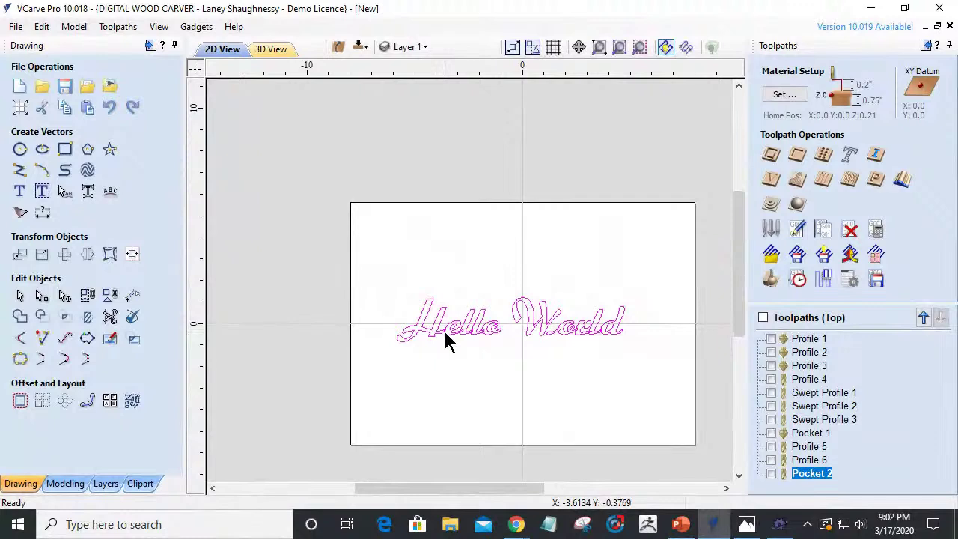
Weld the "Hello World" text, replacing the original objects, and inspect the merged joint between the H and the e.
{"action": "scroll", "coordinate": [475, 340], "scroll_direction": "up", "scroll_amount": 3}
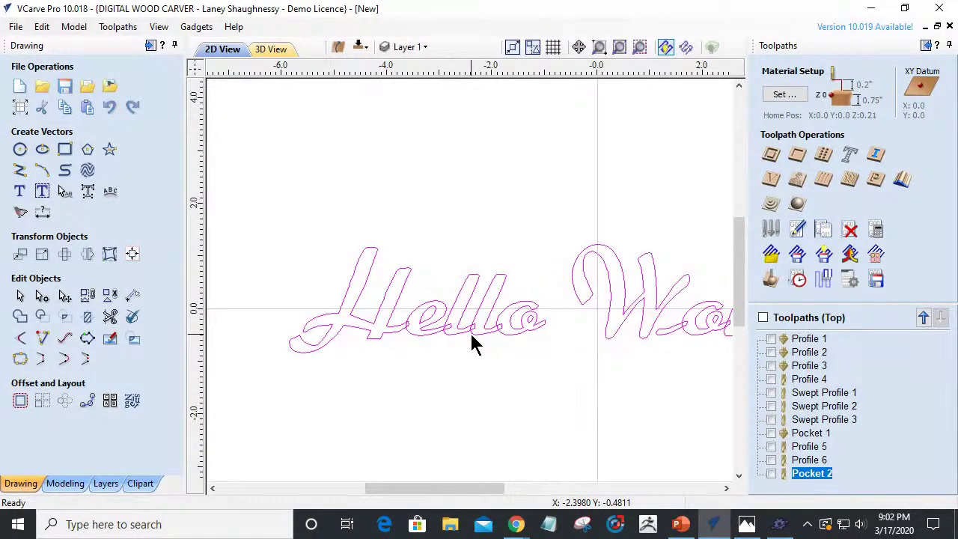
{"action": "left_click", "coordinate": [470, 335]}
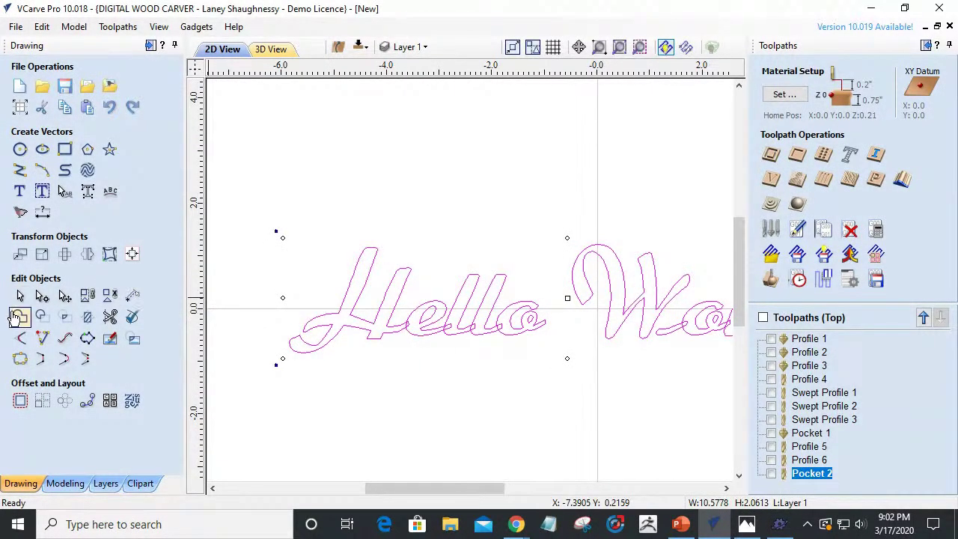
{"action": "left_click", "coordinate": [18, 319]}
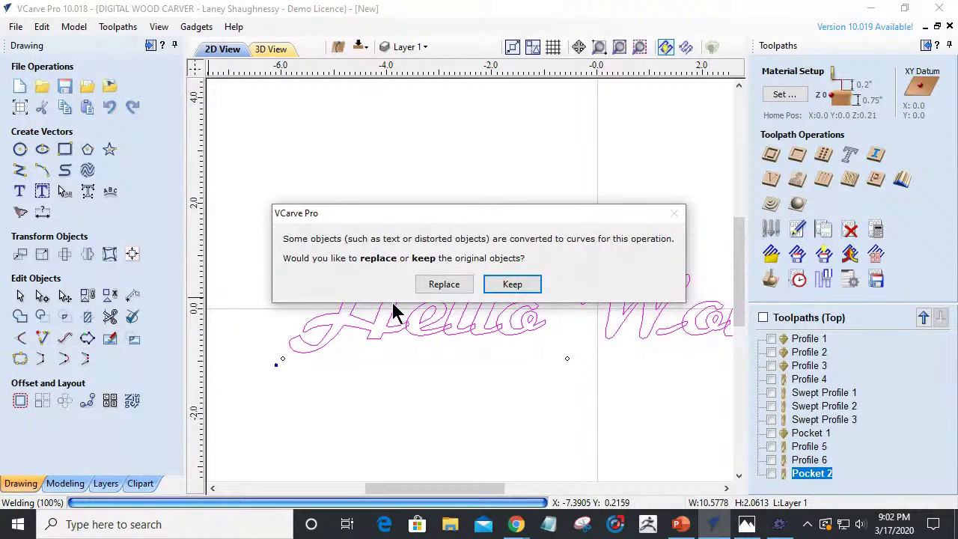
{"action": "left_click", "coordinate": [441, 285]}
{"action": "scroll", "coordinate": [364, 336], "scroll_direction": "up", "scroll_amount": 6}
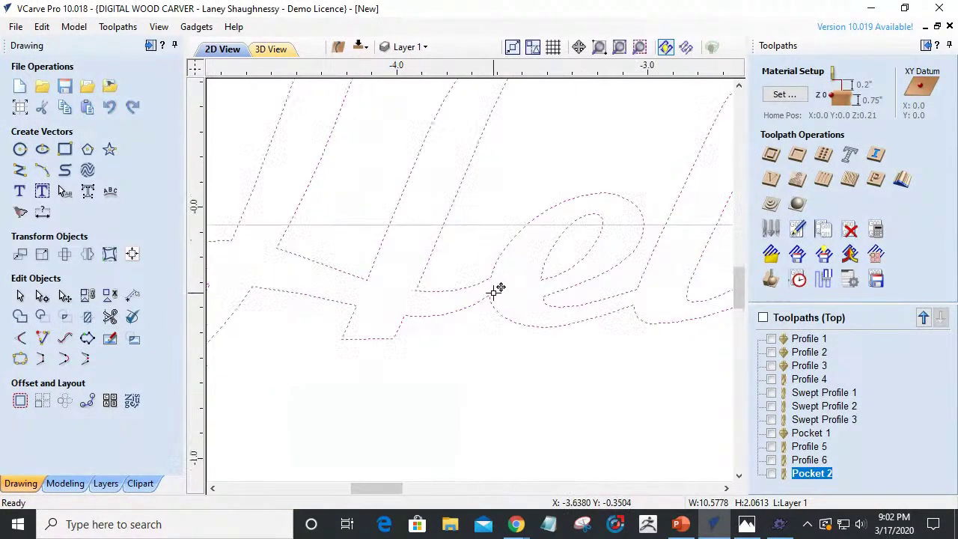
{"action": "left_click", "coordinate": [473, 400]}
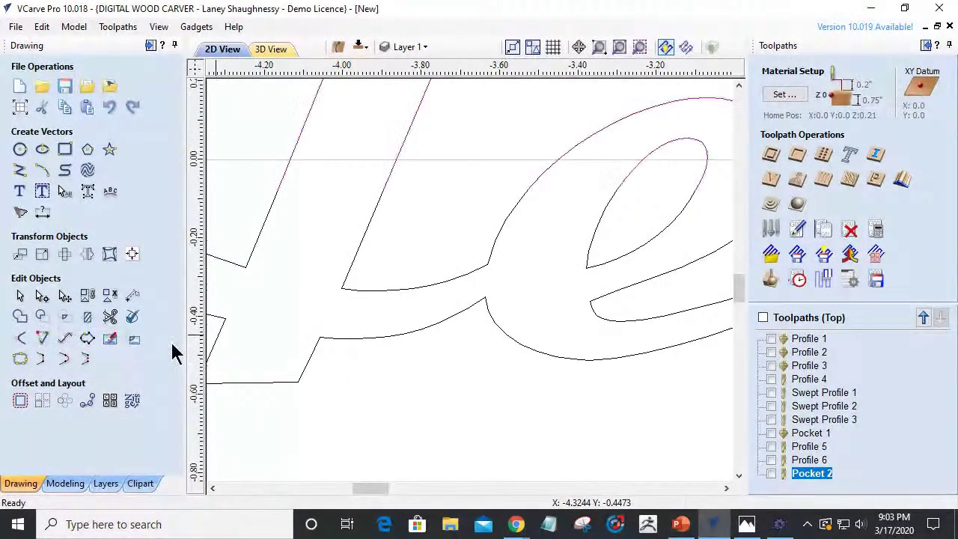
Convert the unwelded text to curves and interactively trim the overlapping segments where the H meets the e.
{"action": "scroll", "coordinate": [438, 378], "scroll_direction": "down", "scroll_amount": 3}
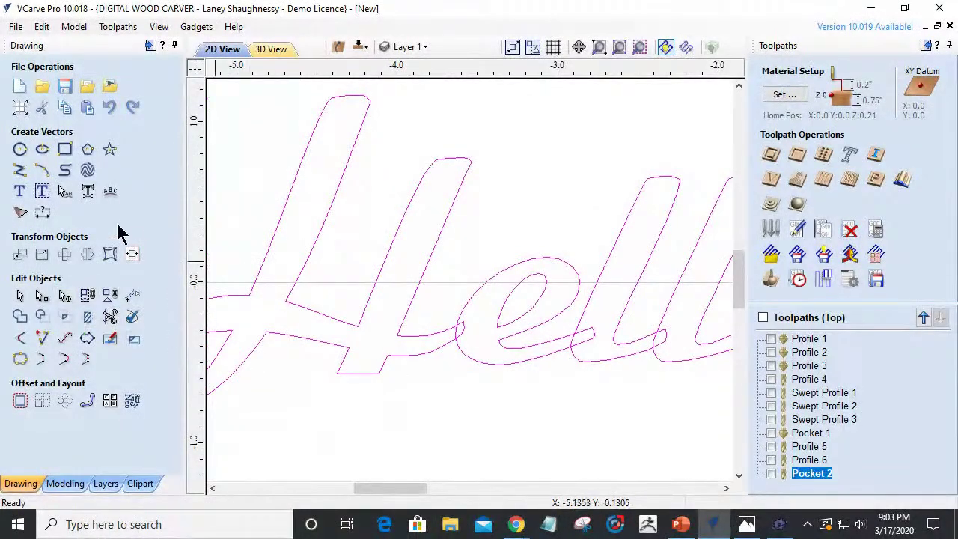
{"action": "left_click", "coordinate": [87, 192]}
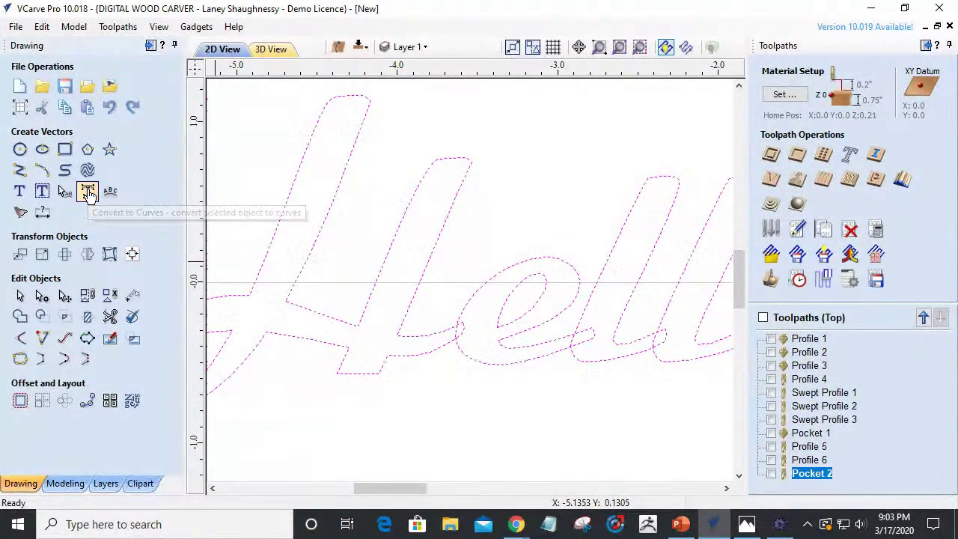
{"action": "left_click", "coordinate": [110, 318]}
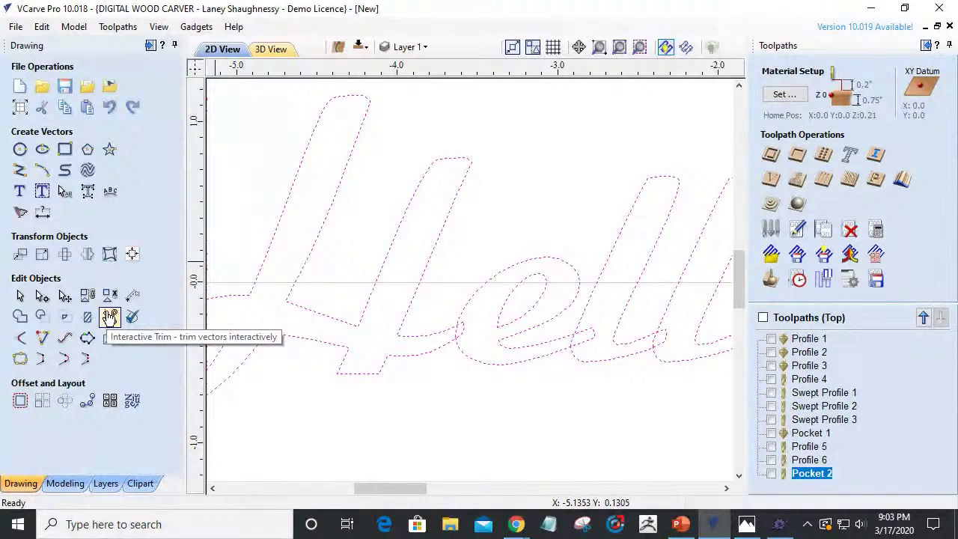
{"action": "scroll", "coordinate": [449, 336], "scroll_direction": "up", "scroll_amount": 6}
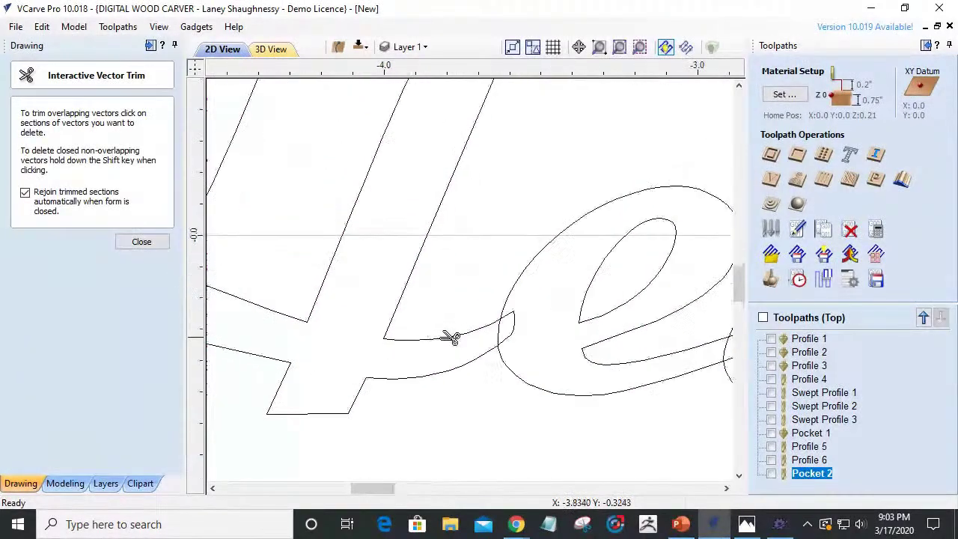
{"action": "left_click", "coordinate": [572, 318]}
{"action": "left_click", "coordinate": [546, 332]}
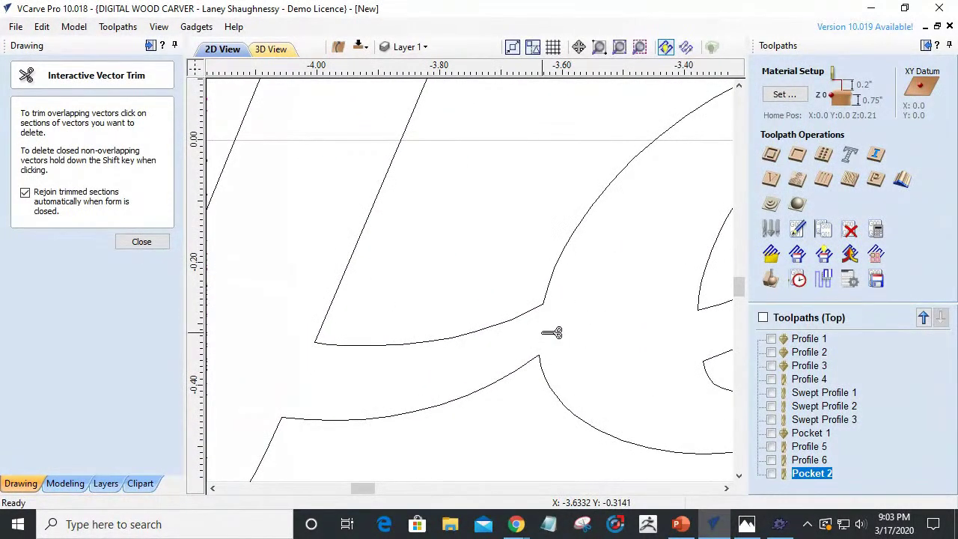
Undo the trims between the H and the e and leave interactive trimming.
{"action": "key", "text": "ctrl+z"}
{"action": "key", "text": "ctrl+z"}
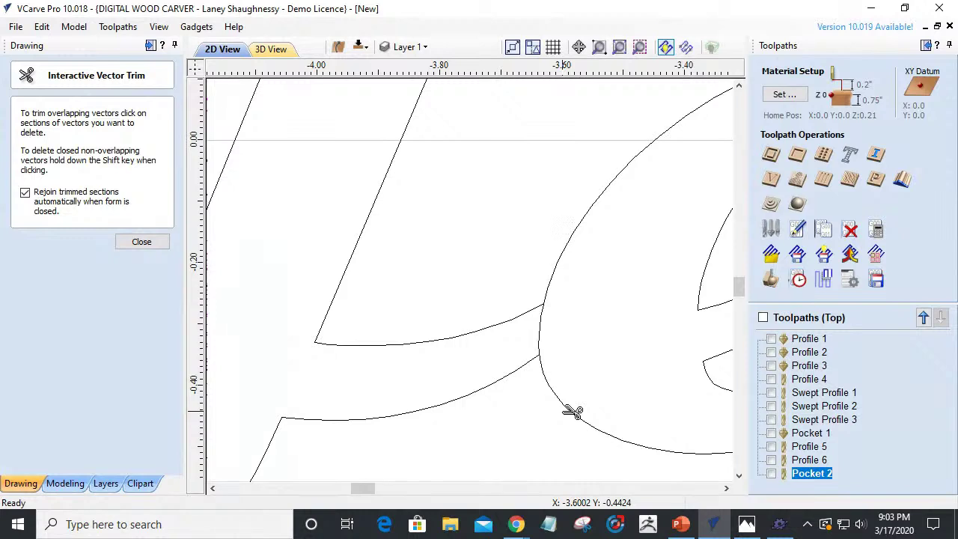
{"action": "key", "text": "Escape"}
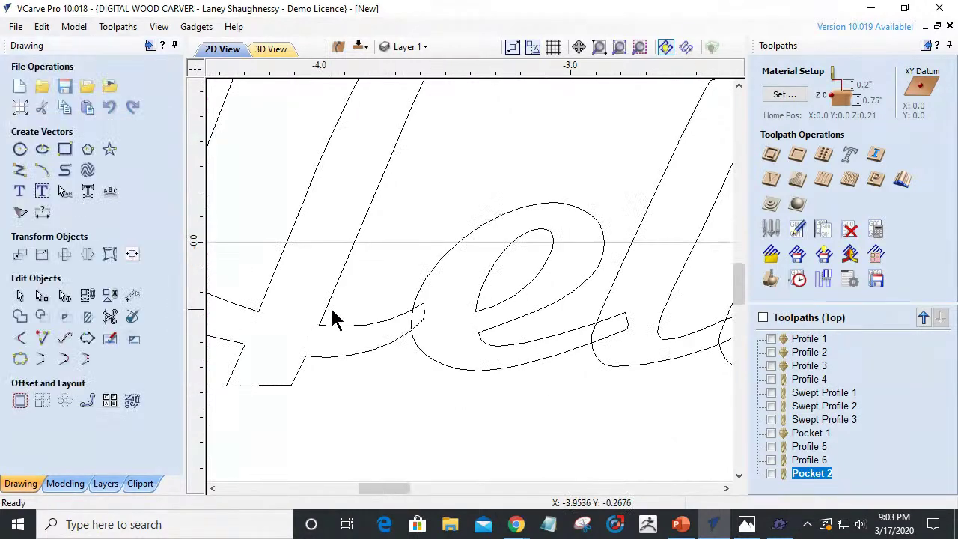
{"action": "scroll", "coordinate": [332, 317], "scroll_direction": "down", "scroll_amount": 5}
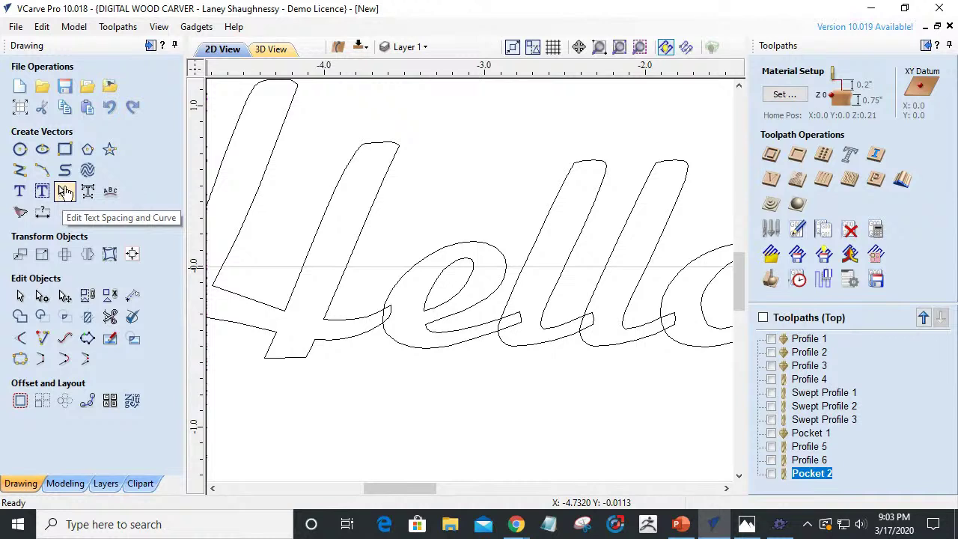
Start editing the letter spacing of the "Hello World" text.
{"action": "left_click", "coordinate": [65, 193]}
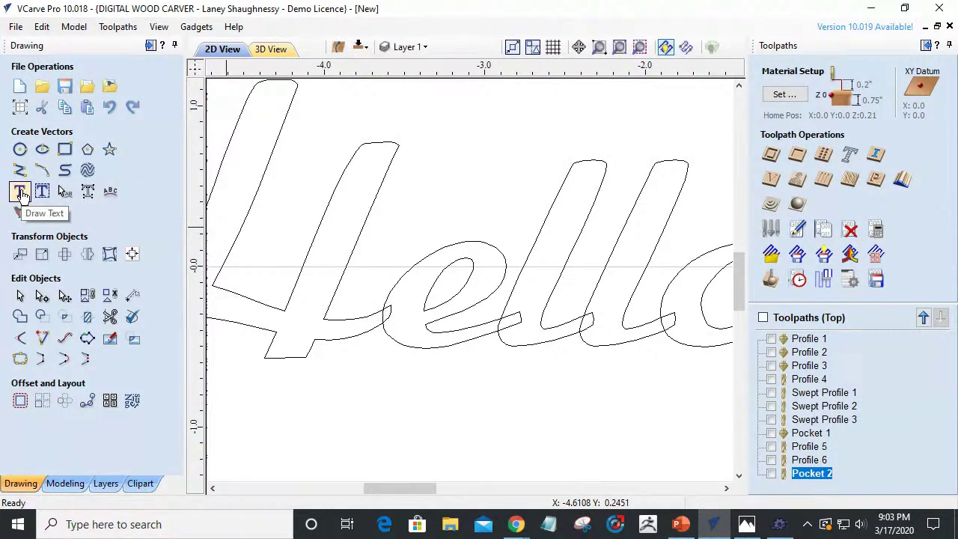
{"action": "left_click", "coordinate": [253, 201]}
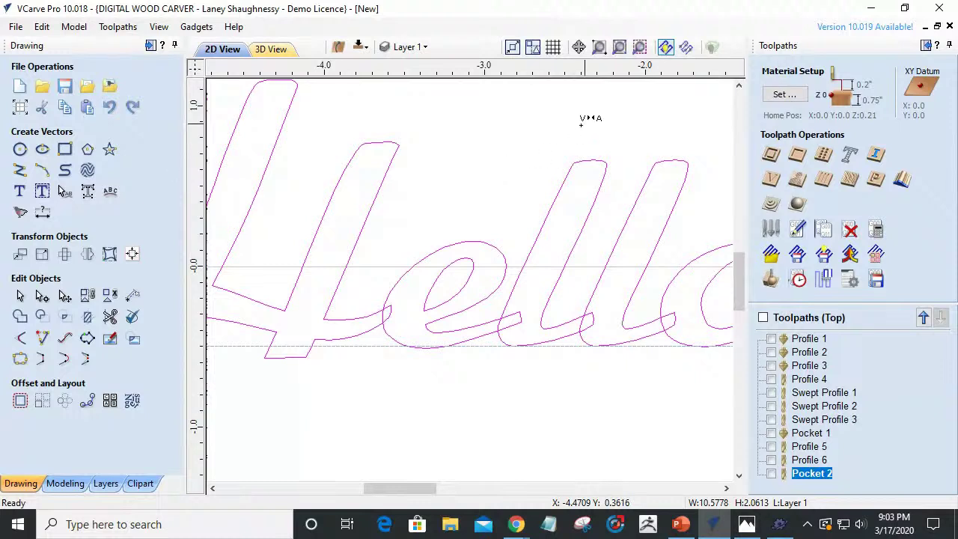
{"action": "scroll", "coordinate": [587, 142], "scroll_direction": "down", "scroll_amount": 2}
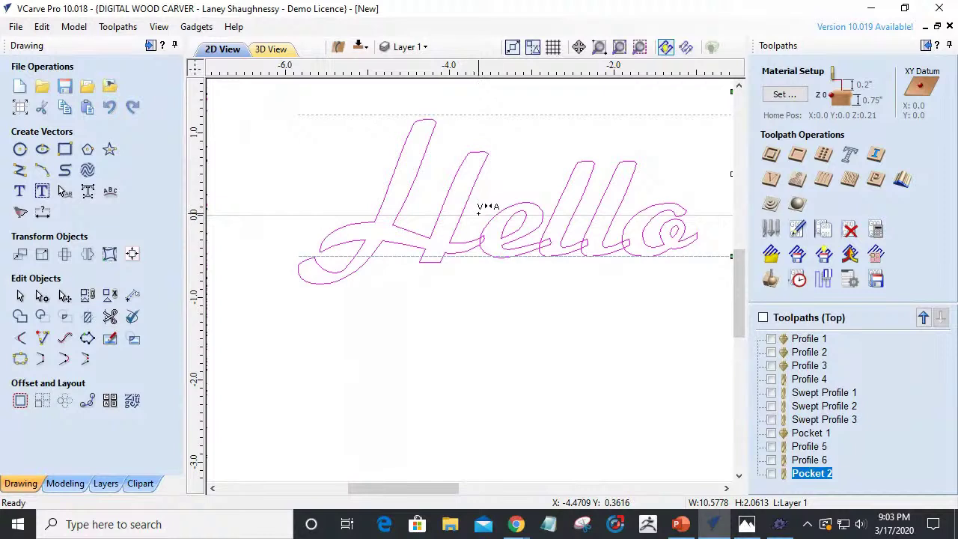
{"action": "scroll", "coordinate": [479, 213], "scroll_direction": "up", "scroll_amount": 1}
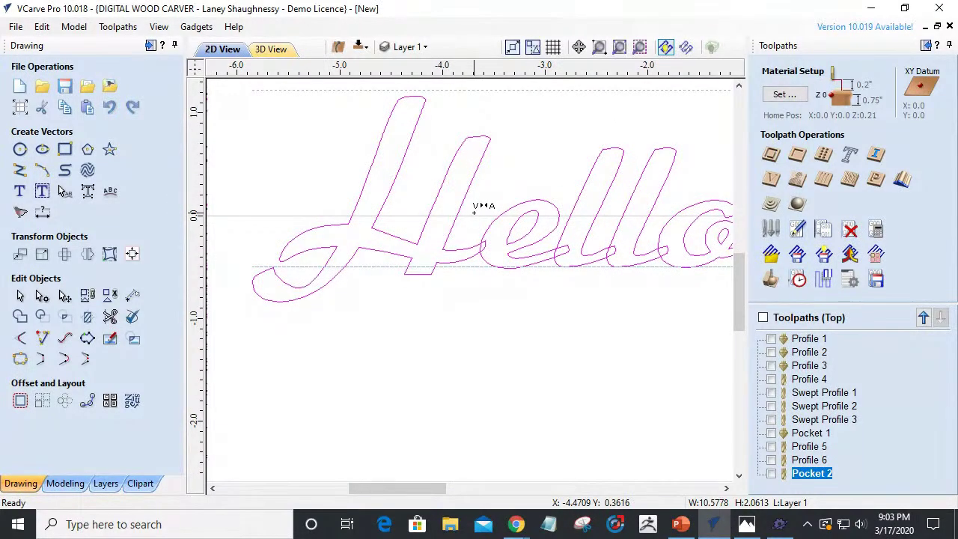
Try tightening the spacing between the H and the e by two increments, and restore it.
{"action": "key", "text": "Left"}
{"action": "key", "text": "Left"}
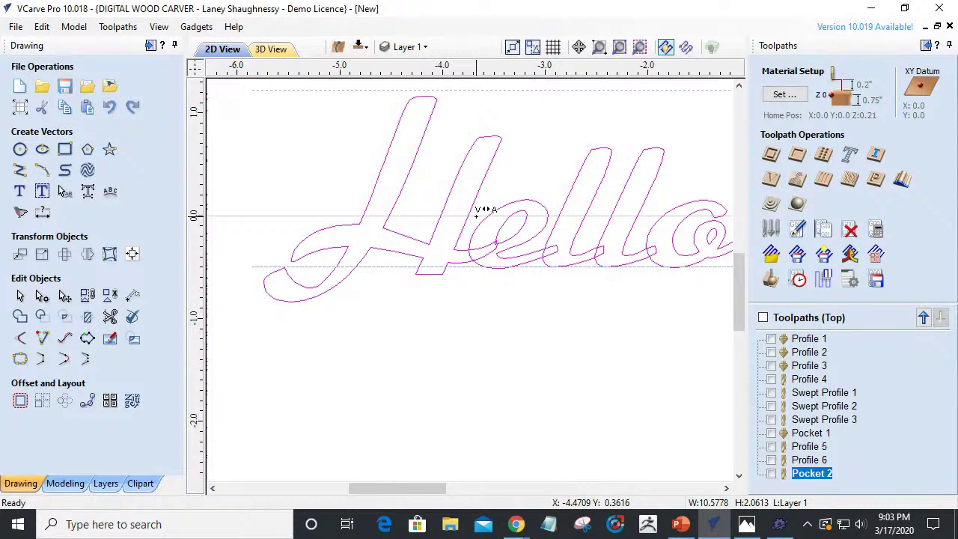
{"action": "key", "text": "Right"}
{"action": "key", "text": "Right"}
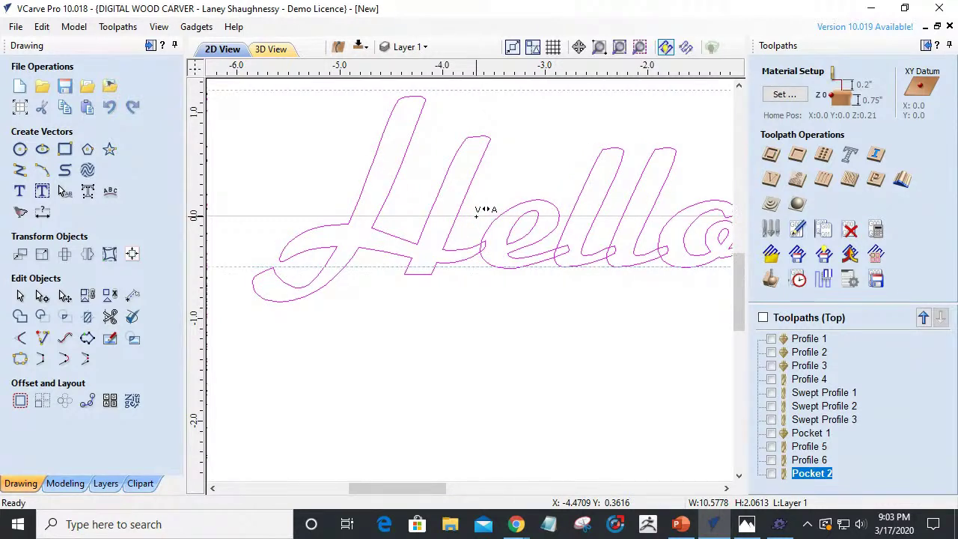
Widen the spacing between the H and the e slightly, and between the e and the first l until their strokes no longer overlap.
{"action": "key", "text": "Right"}
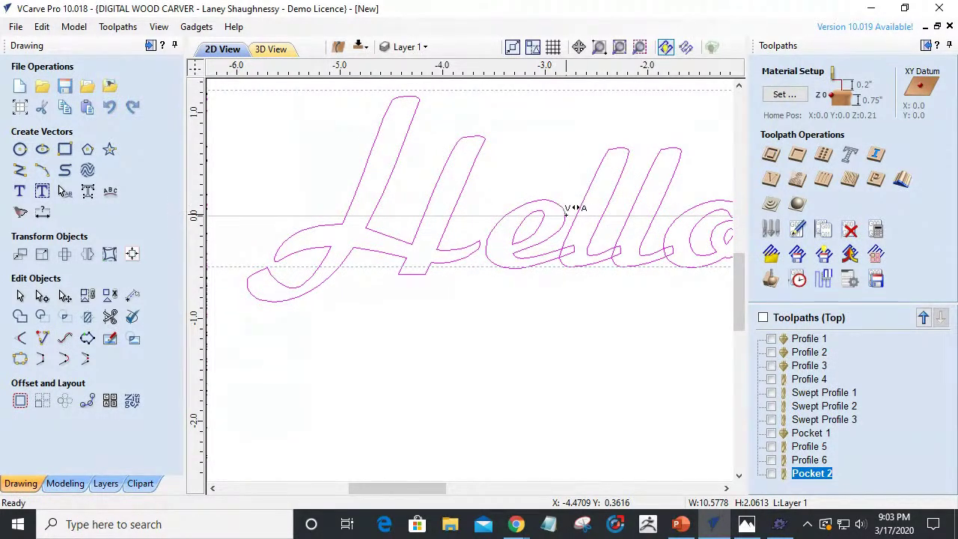
{"action": "key", "text": "Right"}
{"action": "key", "text": "Right"}
{"action": "key", "text": "Right"}
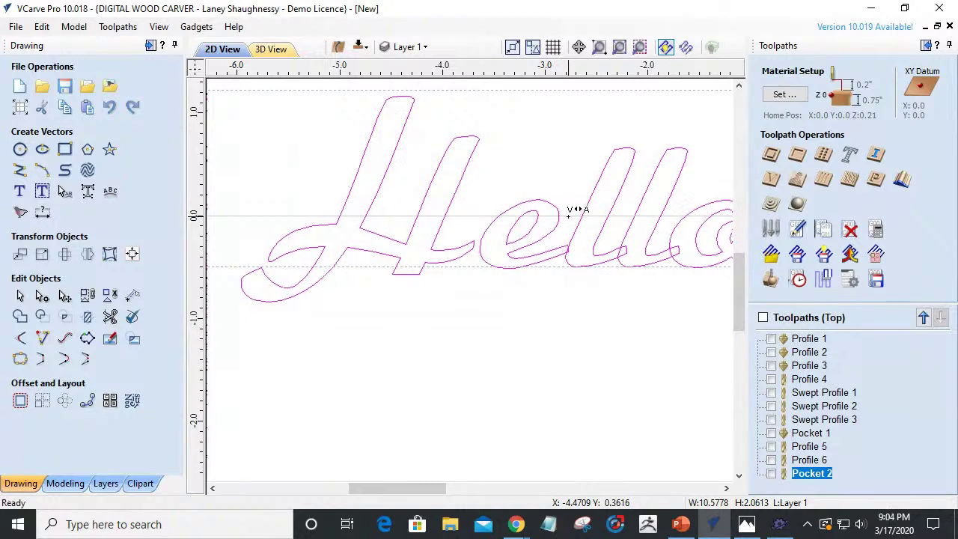
{"action": "key", "text": "Right"}
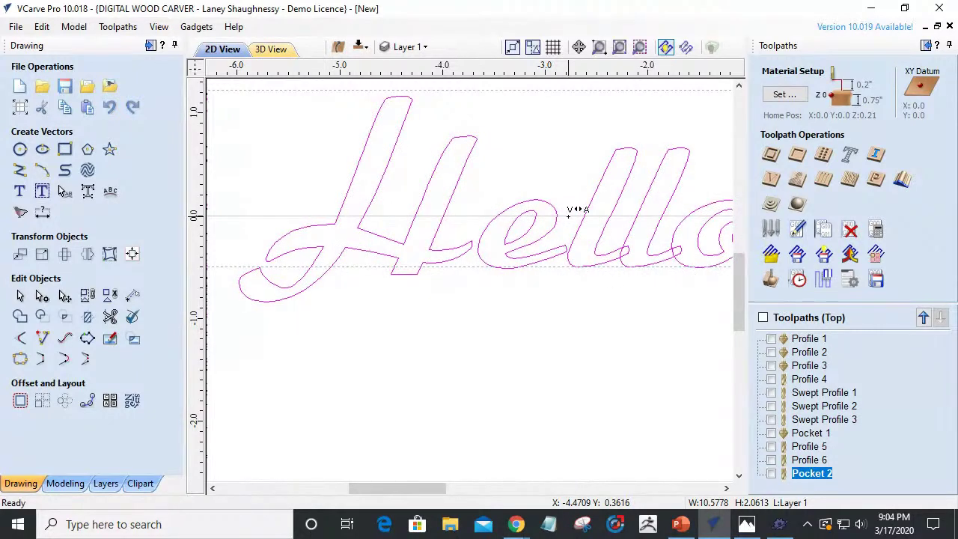
Widen the spacing between the two l's in "Hello" until their connecting strokes no longer overlap.
{"action": "key", "text": "Right"}
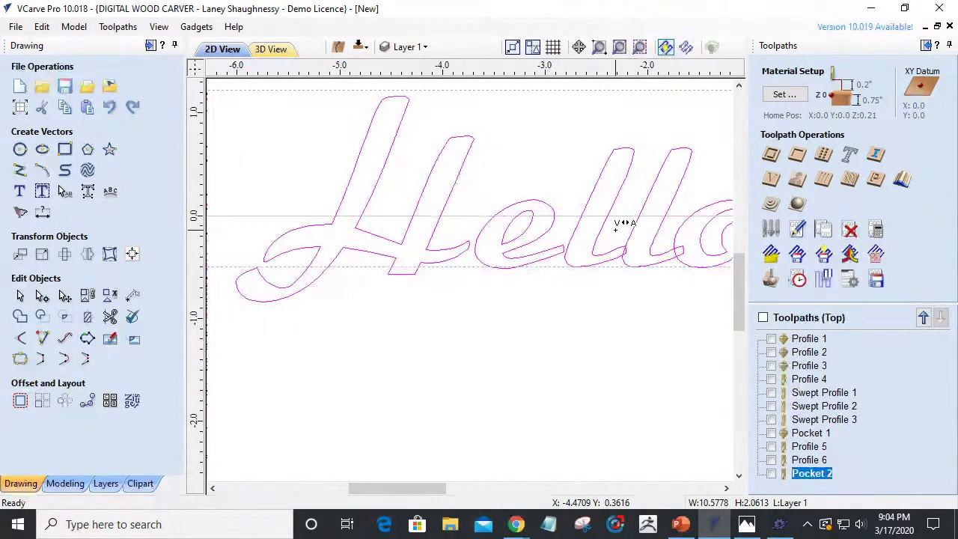
{"action": "key", "text": "Right"}
{"action": "key", "text": "Right"}
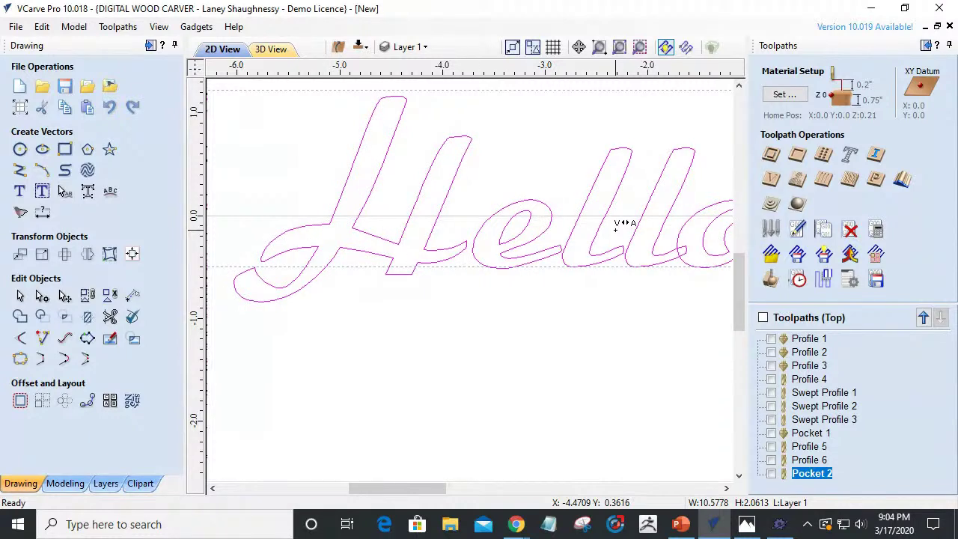
Widen the spacing between the second l and the o in "Hello" until their strokes no longer overlap.
{"action": "key", "text": "Right"}
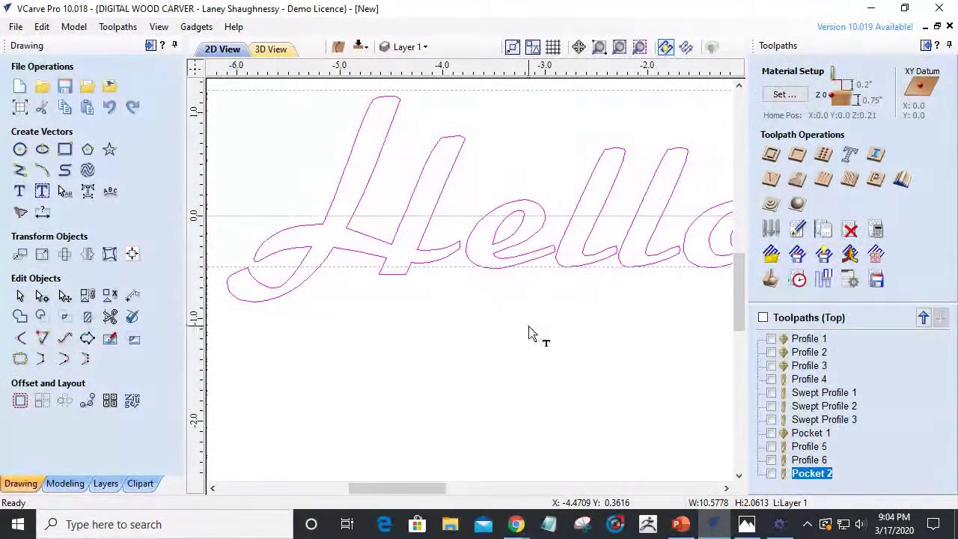
{"action": "scroll", "coordinate": [528, 333], "scroll_direction": "down", "scroll_amount": 3}
{"action": "scroll", "coordinate": [528, 334], "scroll_direction": "down", "scroll_amount": 2}
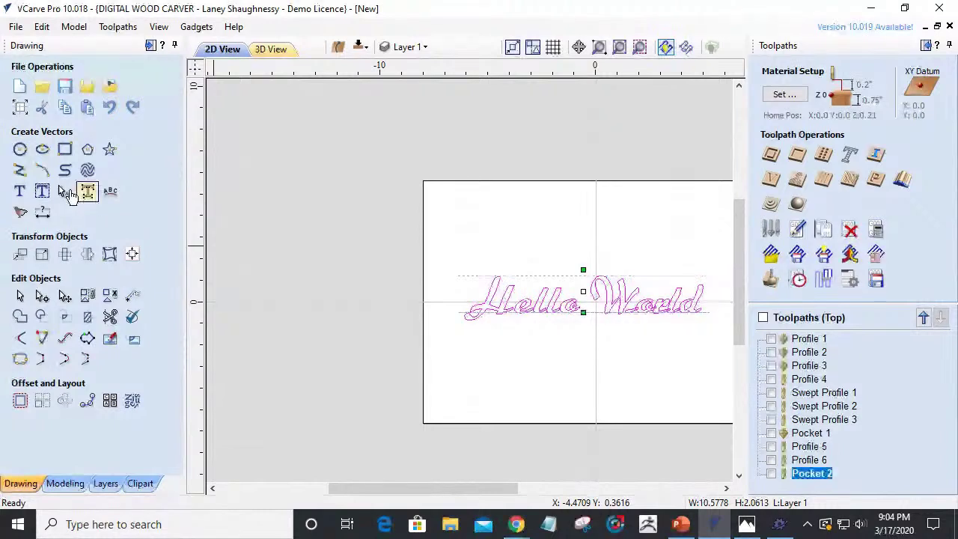
Split the "Hello World" text onto two lines with a line break before "World", and finish the text edit.
{"action": "left_click", "coordinate": [22, 192]}
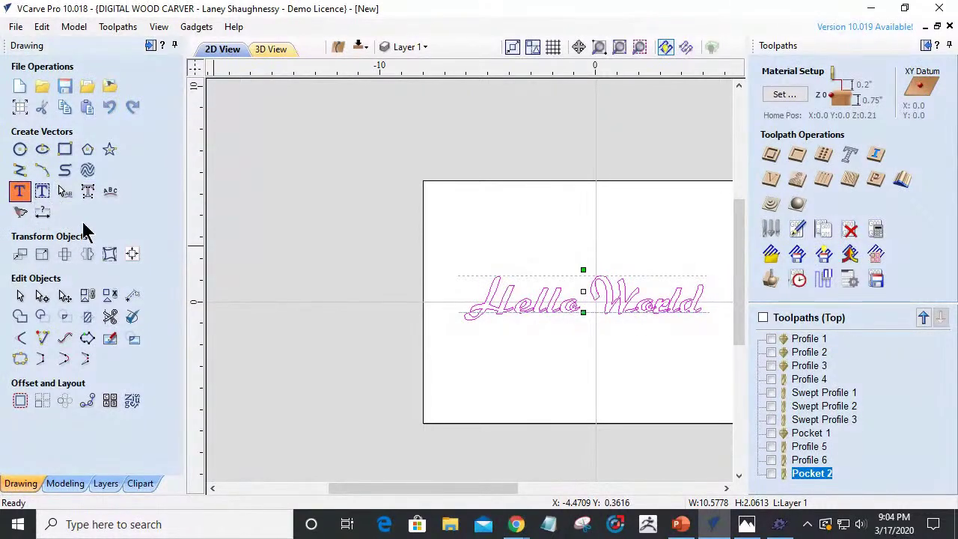
{"action": "left_click", "coordinate": [21, 196]}
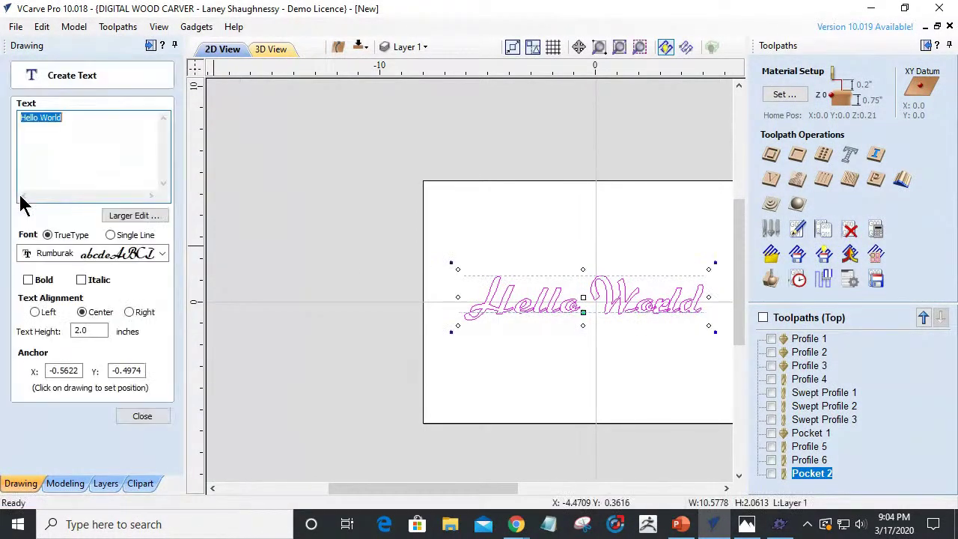
{"action": "left_click", "coordinate": [40, 121]}
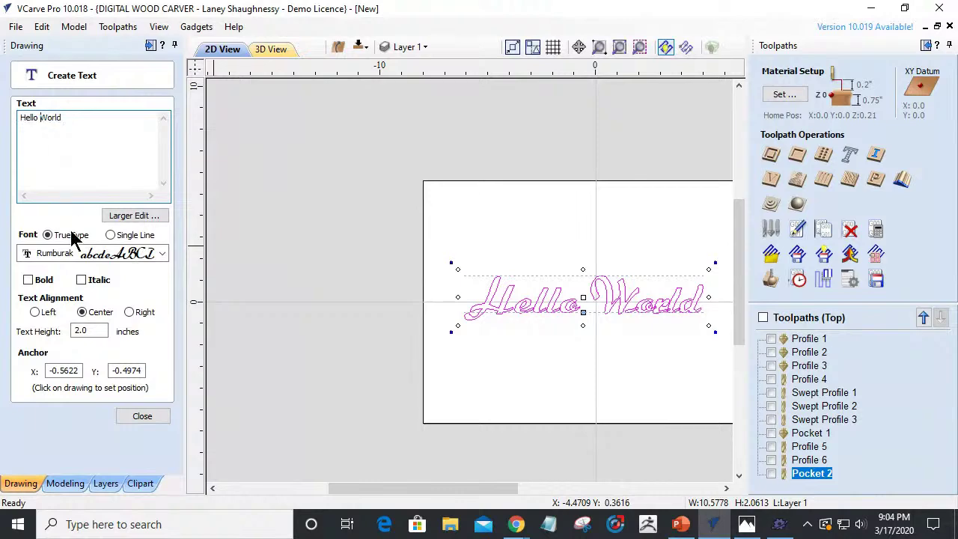
{"action": "key", "text": "Return"}
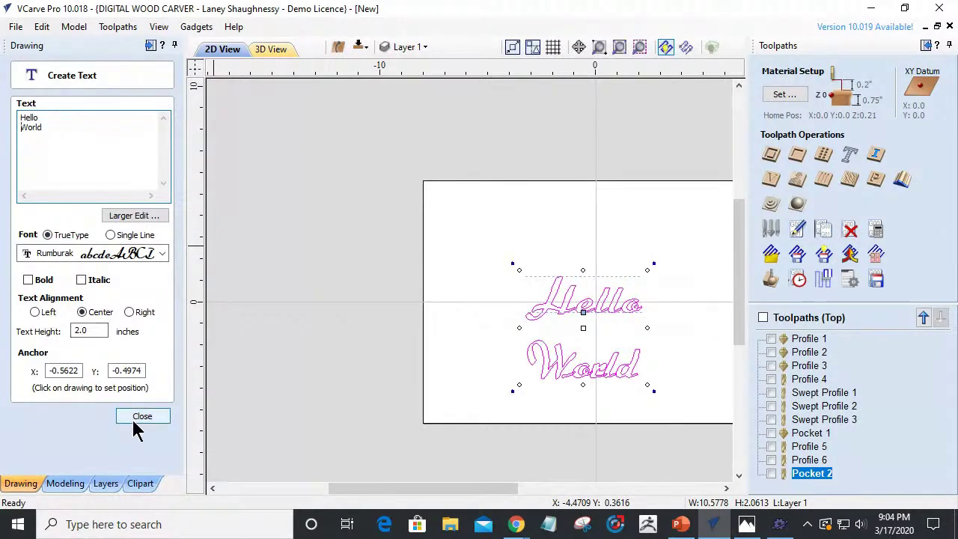
{"action": "key", "text": "Escape"}
Tighten the line spacing between "Hello" and "World" in repeated increments, bringing "World" up close beneath "Hello".
{"action": "scroll", "coordinate": [586, 320], "scroll_direction": "up", "scroll_amount": 5}
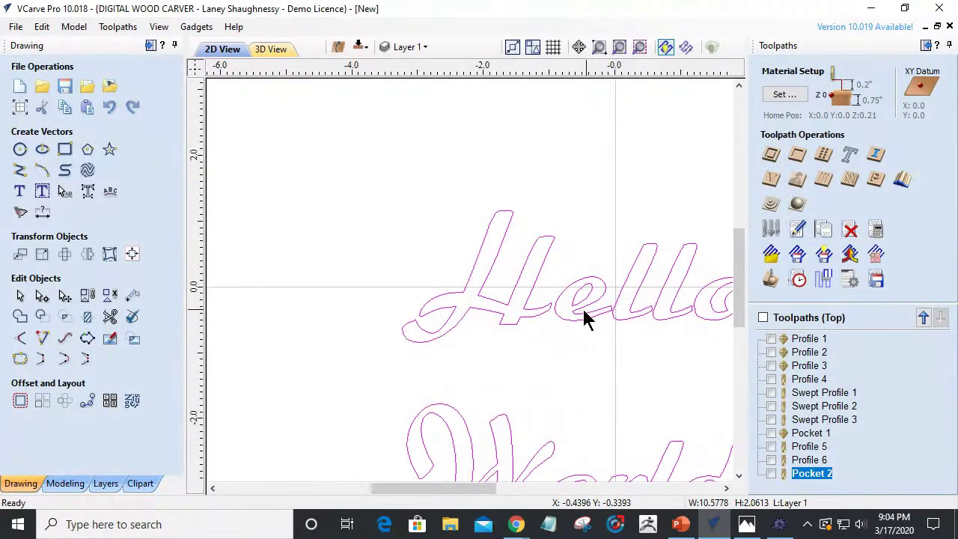
{"action": "left_click", "coordinate": [65, 191]}
{"action": "left_click_drag", "start_coordinate": [537, 271], "coordinate": [552, 278]}
{"action": "scroll", "coordinate": [562, 352], "scroll_direction": "down", "scroll_amount": 3}
{"action": "scroll", "coordinate": [601, 370], "scroll_direction": "up", "scroll_amount": 2}
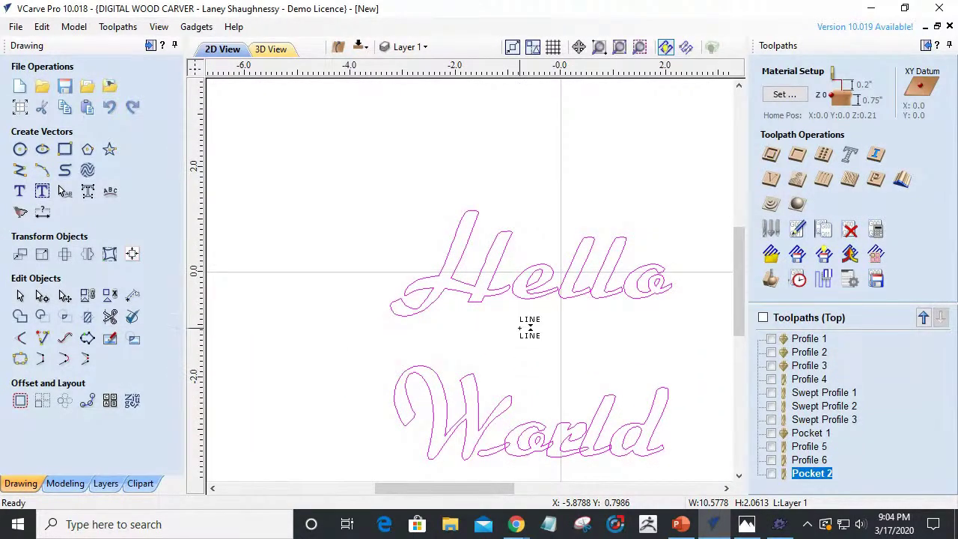
{"action": "key", "text": "Up"}
{"action": "key", "text": "Up"}
{"action": "key", "text": "Up"}
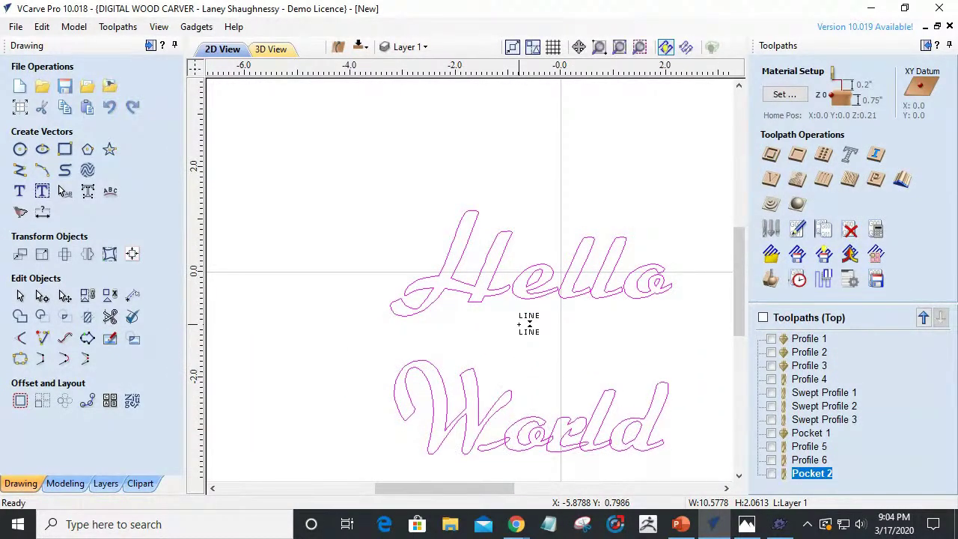
{"action": "key", "text": "Up"}
{"action": "key", "text": "Up"}
{"action": "key", "text": "Up"}
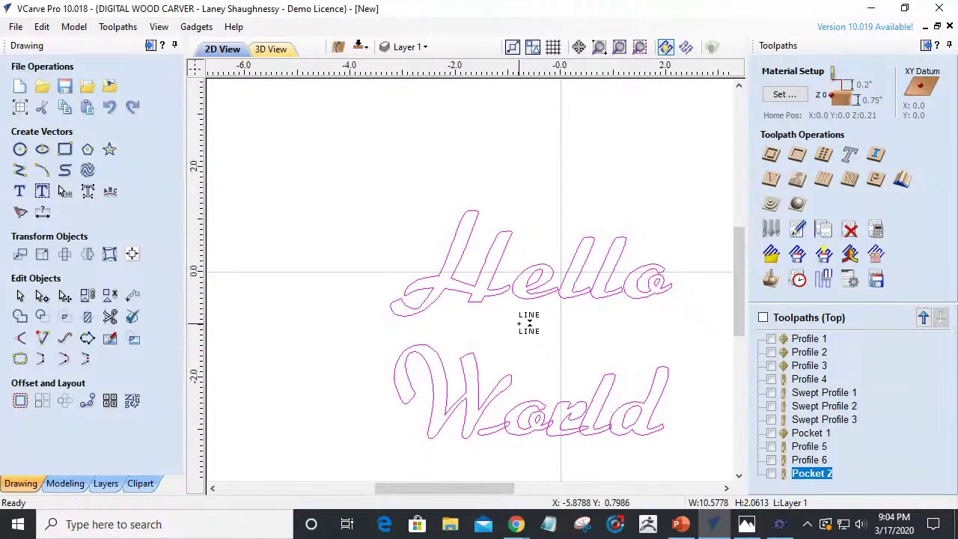
{"action": "key", "text": "Up"}
{"action": "key", "text": "Up"}
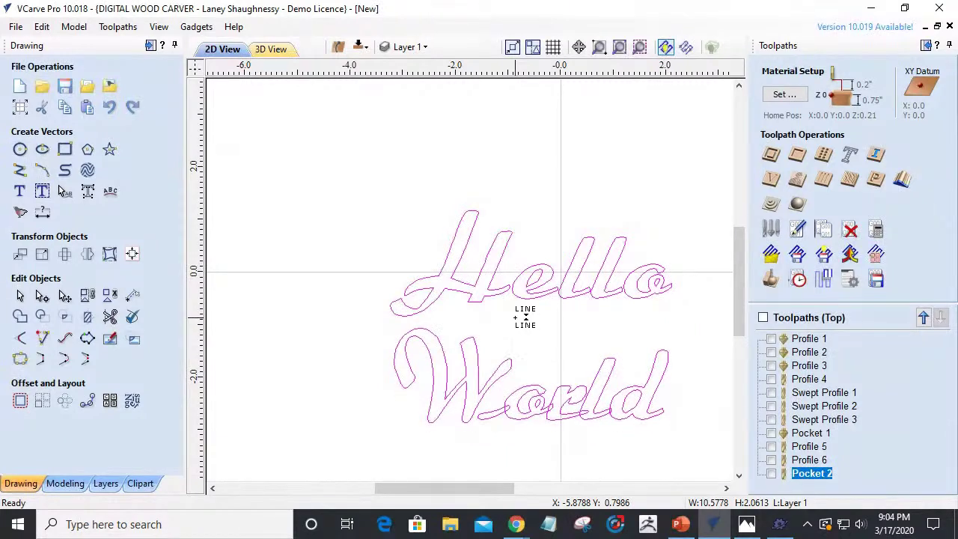
Loosen the line spacing by a few increments, and tighten it again until the W's loop meets the tail of the H.
{"action": "key", "text": "Down"}
{"action": "key", "text": "Down"}
{"action": "key", "text": "Down"}
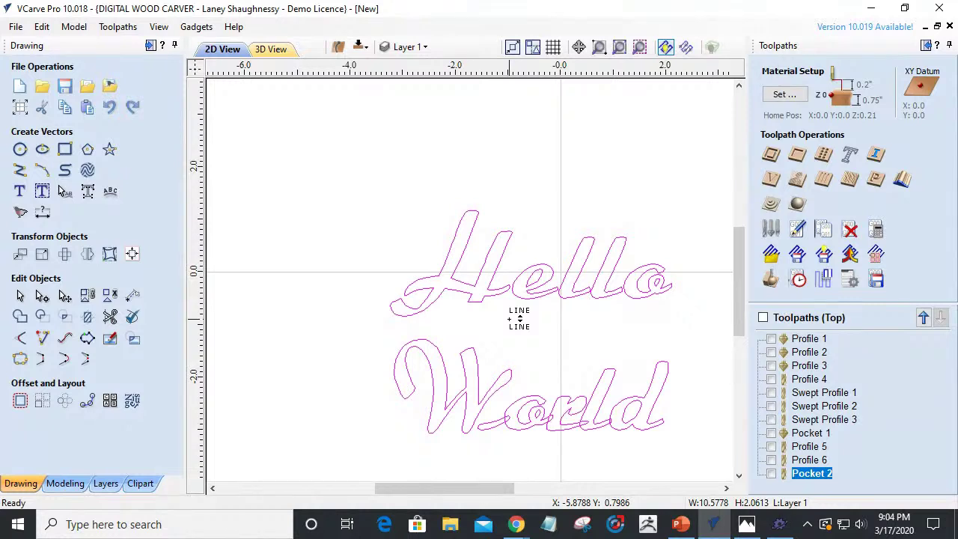
{"action": "key", "text": "Down"}
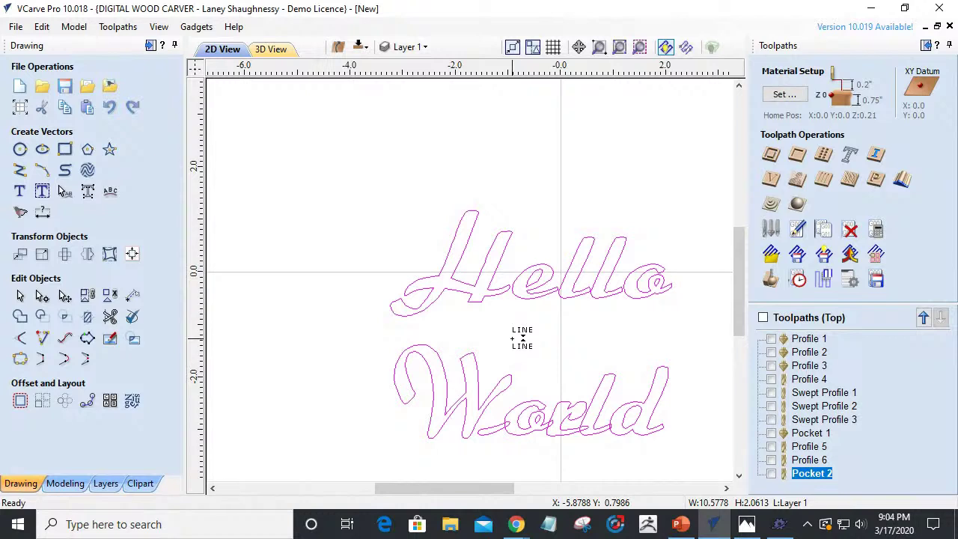
{"action": "left_click_drag", "start_coordinate": [511, 338], "coordinate": [512, 338]}
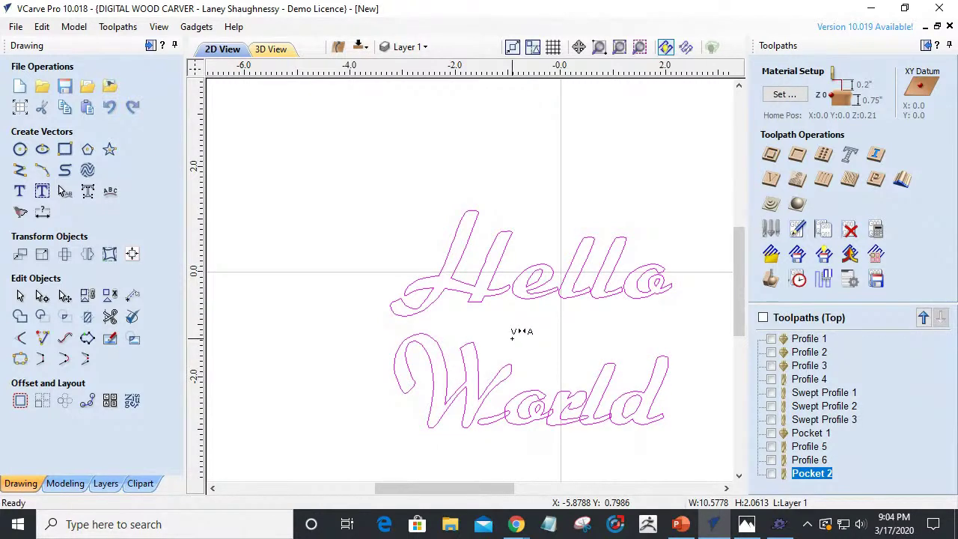
{"action": "left_click_drag", "start_coordinate": [514, 330], "coordinate": [523, 305]}
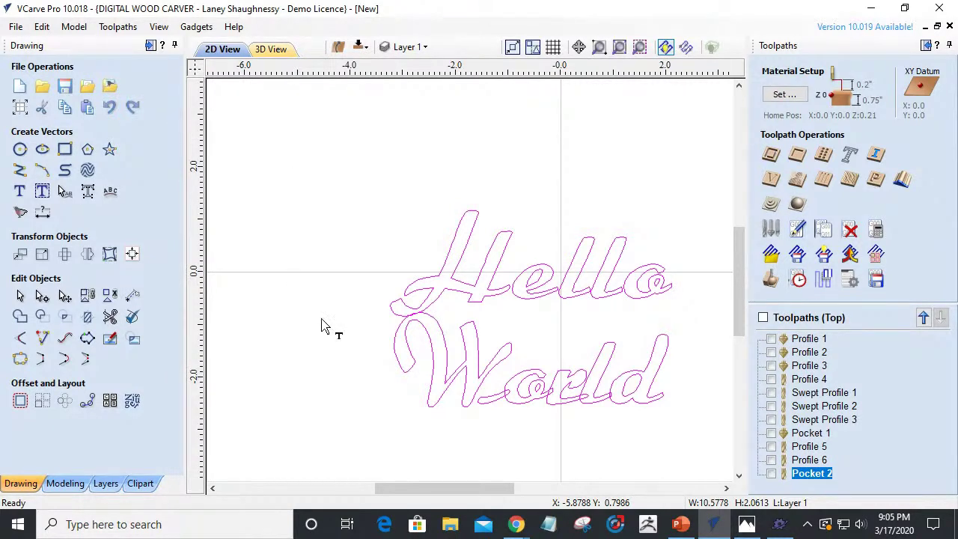
Close the PowerPoint window and the open application with the gear icon.
{"action": "left_click", "coordinate": [681, 525]}
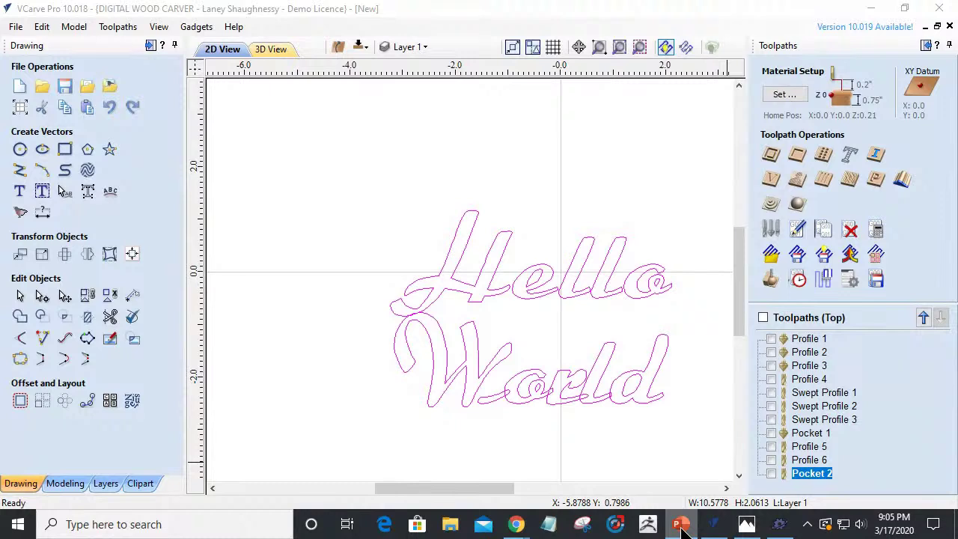
{"action": "right_click", "coordinate": [679, 526]}
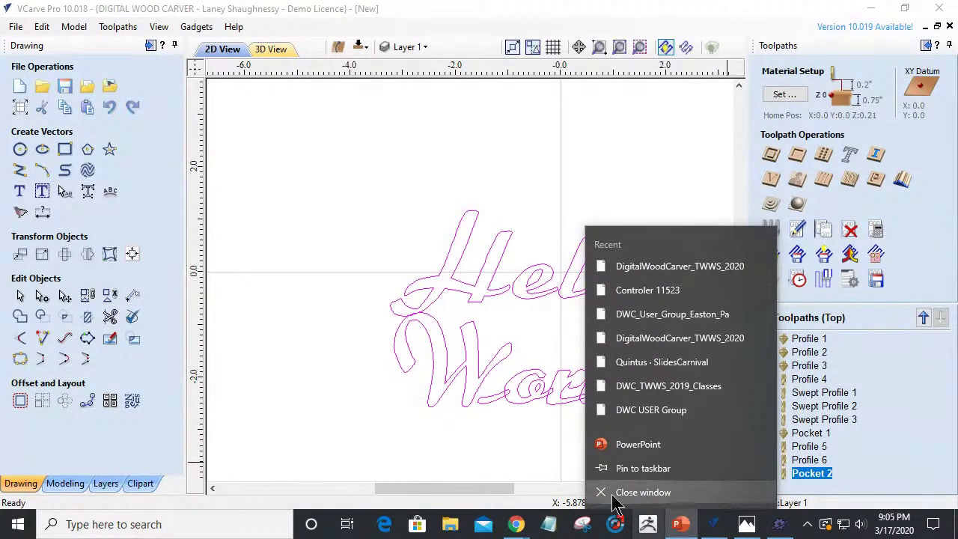
{"action": "left_click", "coordinate": [643, 492]}
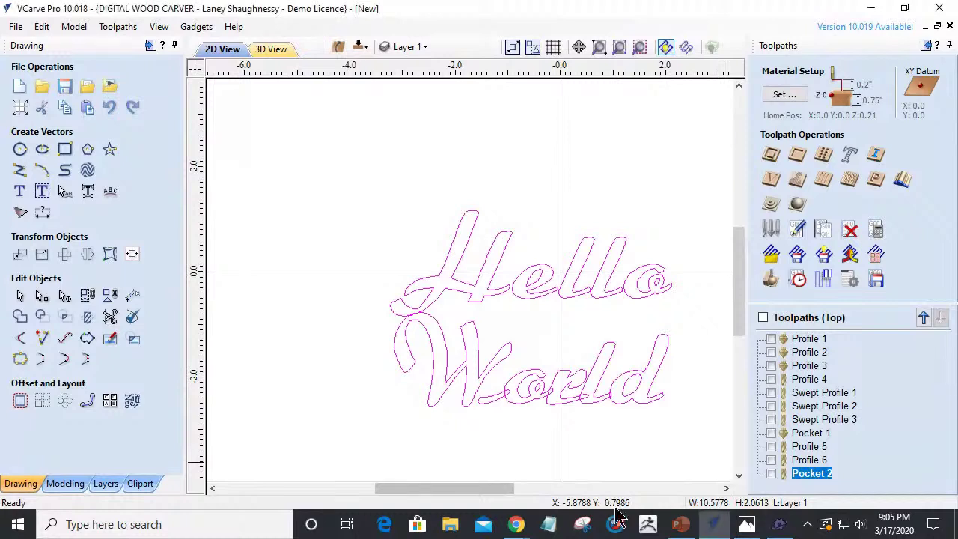
{"action": "right_click", "coordinate": [780, 525]}
{"action": "left_click", "coordinate": [730, 493]}
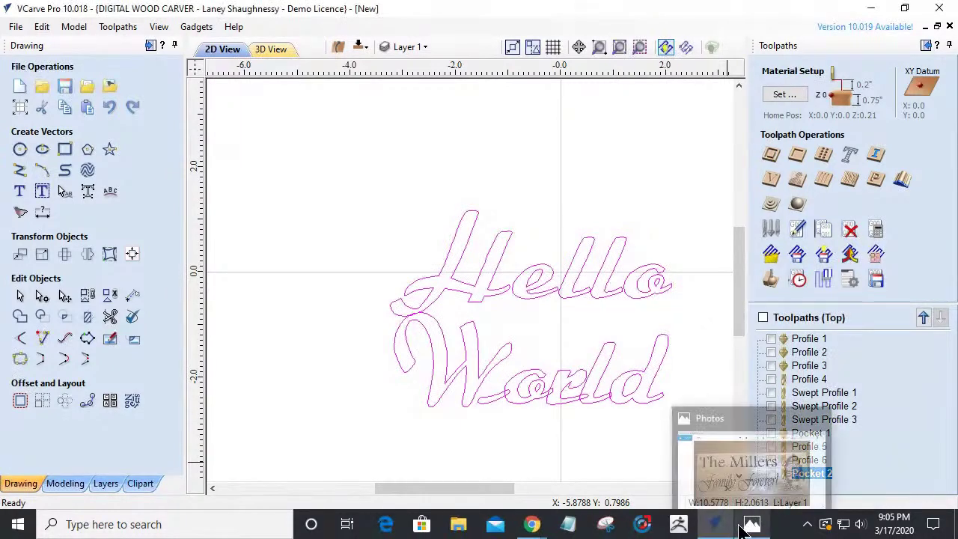
{"action": "left_click", "coordinate": [751, 528]}
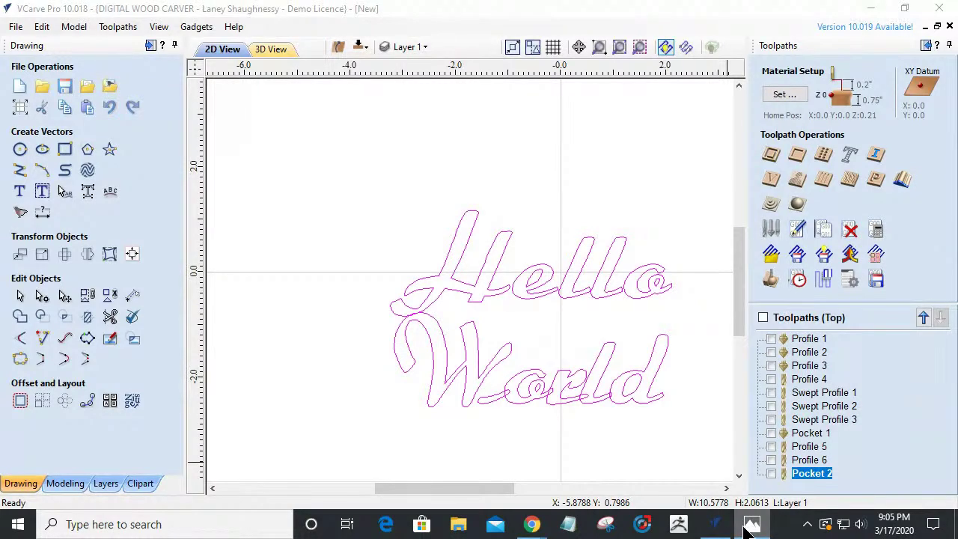
Set the Windows sound output device to Speakers (USB2.0 Device), and close the sound settings.
{"action": "right_click", "coordinate": [861, 527]}
{"action": "left_click", "coordinate": [814, 425]}
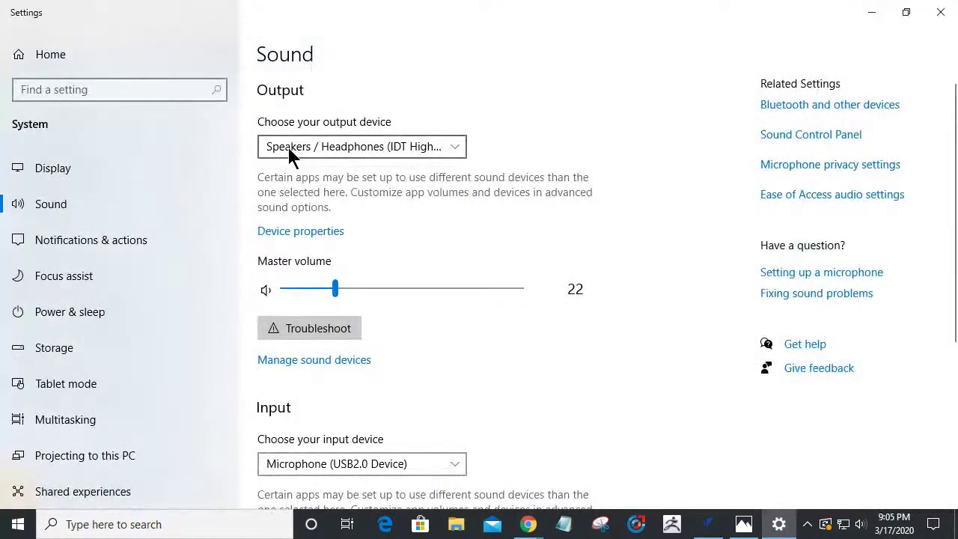
{"action": "left_click", "coordinate": [289, 152]}
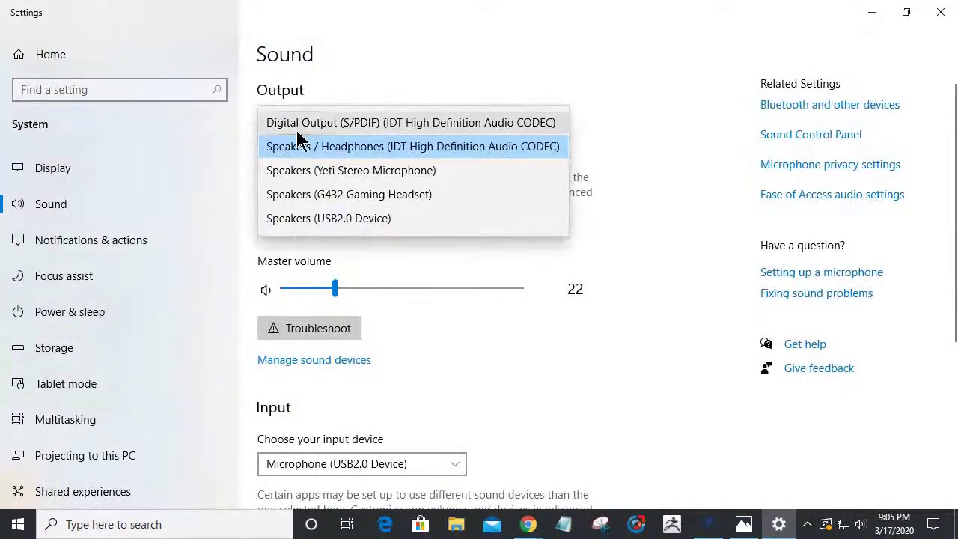
{"action": "left_click", "coordinate": [298, 219]}
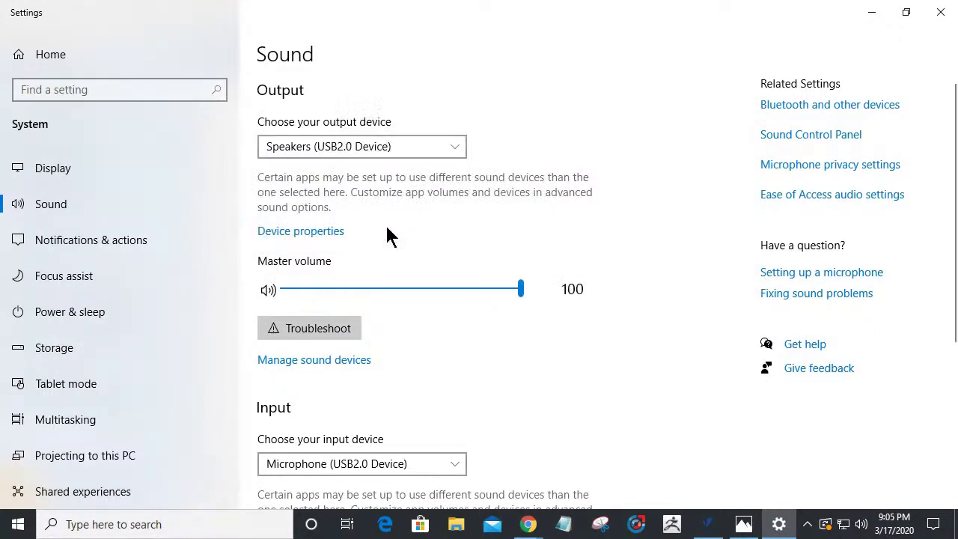
{"action": "left_click", "coordinate": [942, 16]}
Close the open Photos window.
{"action": "left_click", "coordinate": [752, 524]}
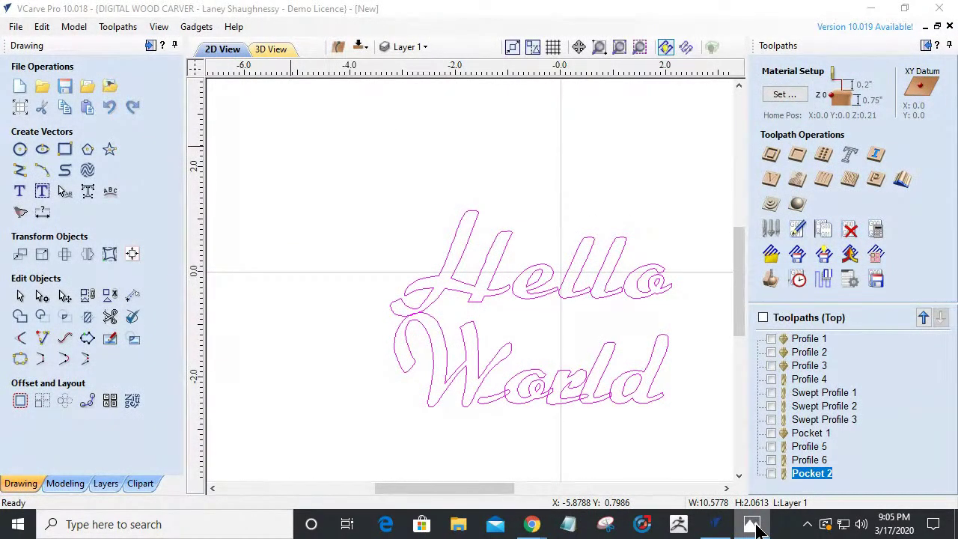
{"action": "right_click", "coordinate": [750, 524]}
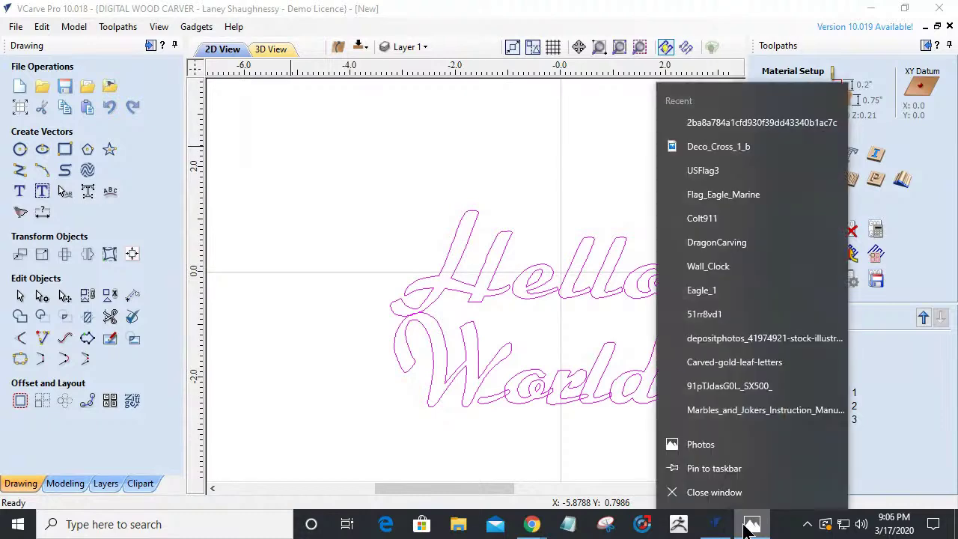
{"action": "left_click", "coordinate": [715, 492]}
Close the Chrome windows showing the PlanetCNC user toolbar buttons article and StreamYard.
{"action": "mouse_move", "coordinate": [528, 523]}
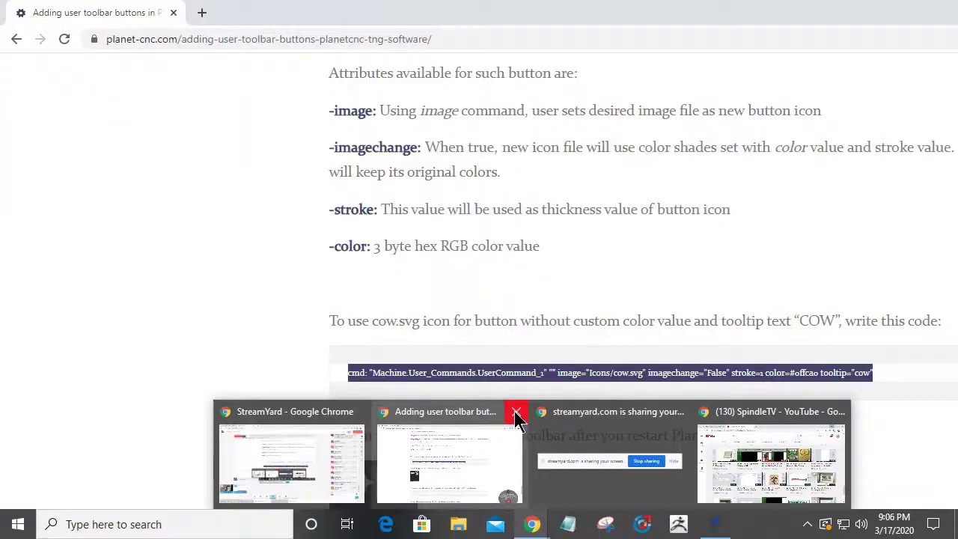
{"action": "left_click", "coordinate": [516, 412]}
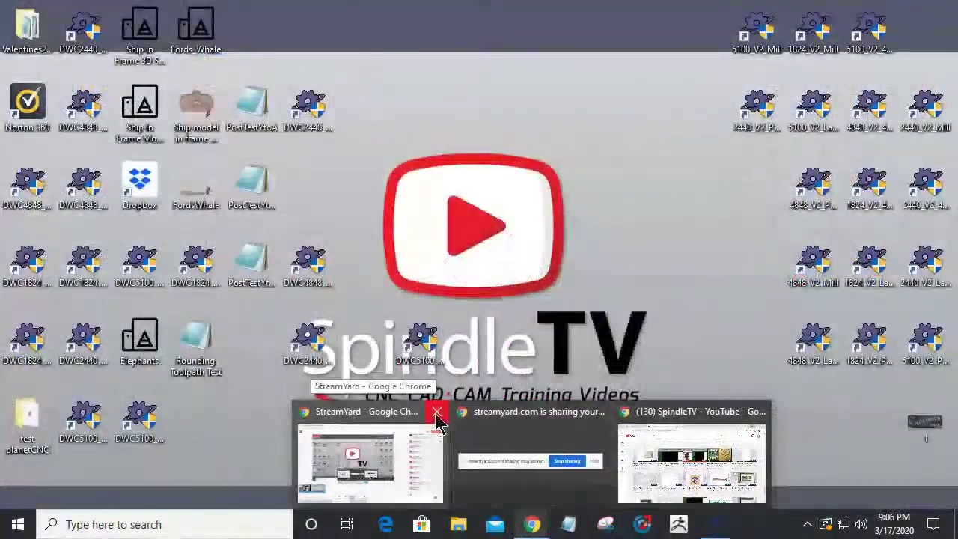
{"action": "left_click", "coordinate": [437, 412]}
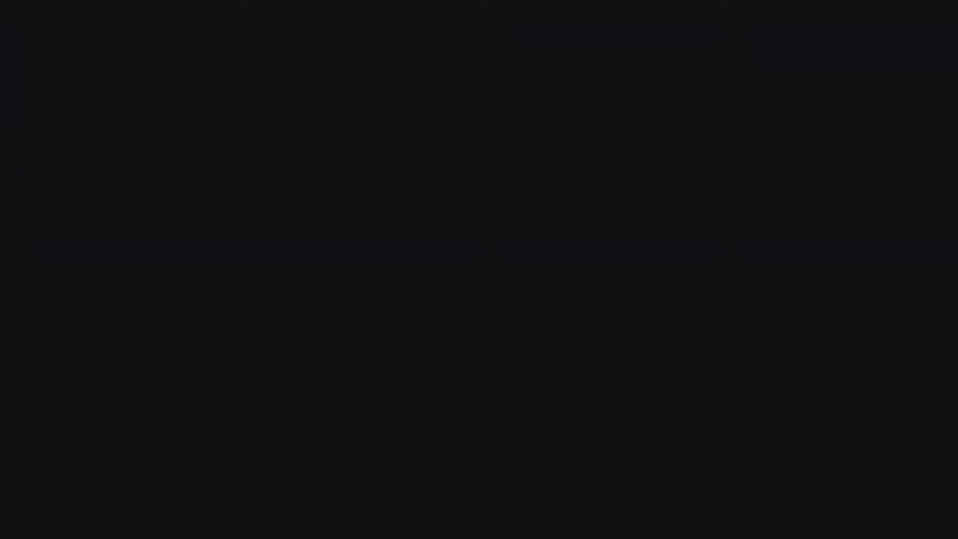